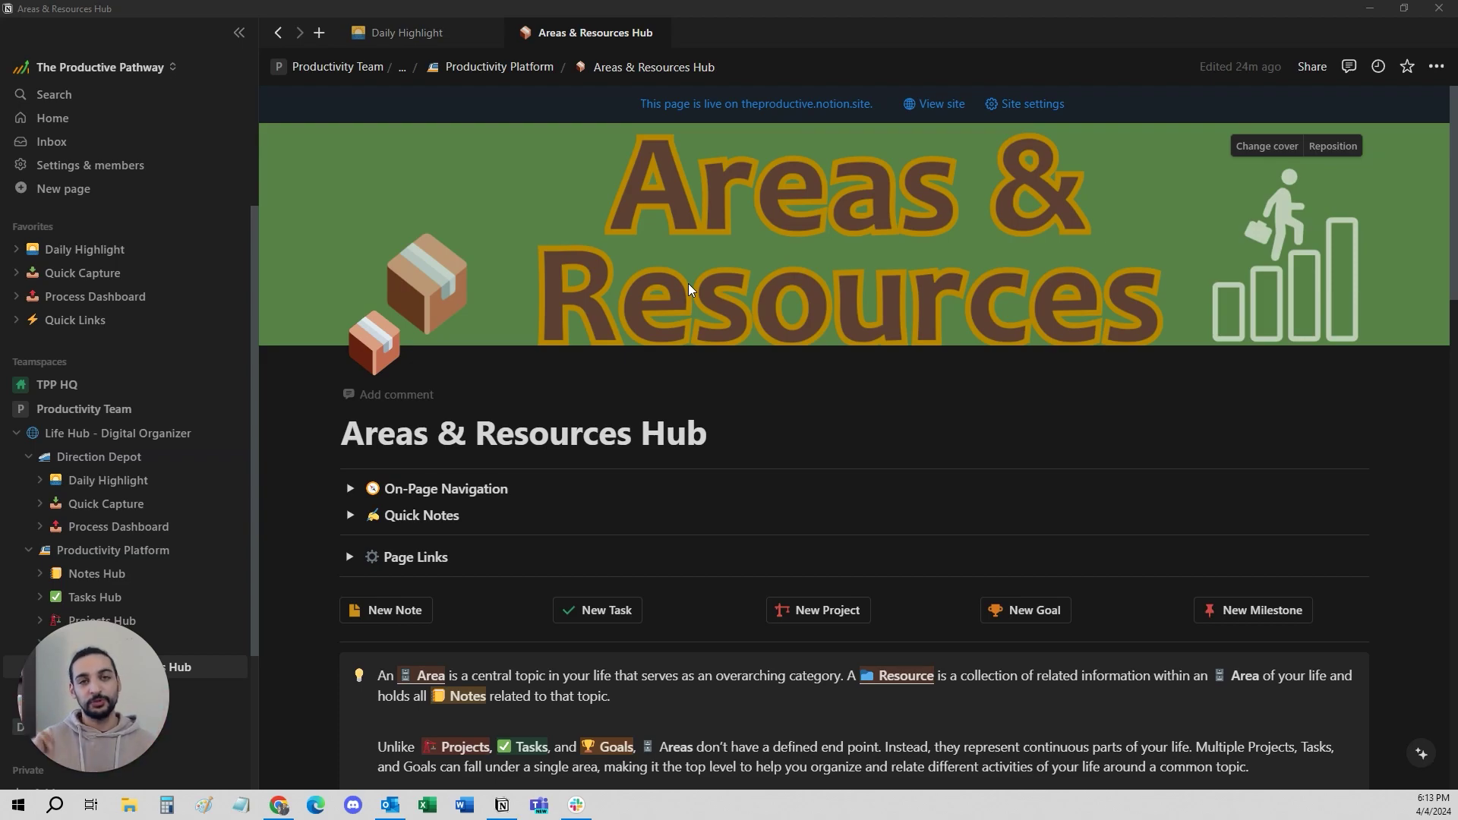
Step: Read the definitions of Area, Resource and Notes in the hub's introduction callout, highlighting the key phrases
{"action": "scroll", "coordinate": [691, 516], "scroll_direction": "down", "scroll_amount": 1}
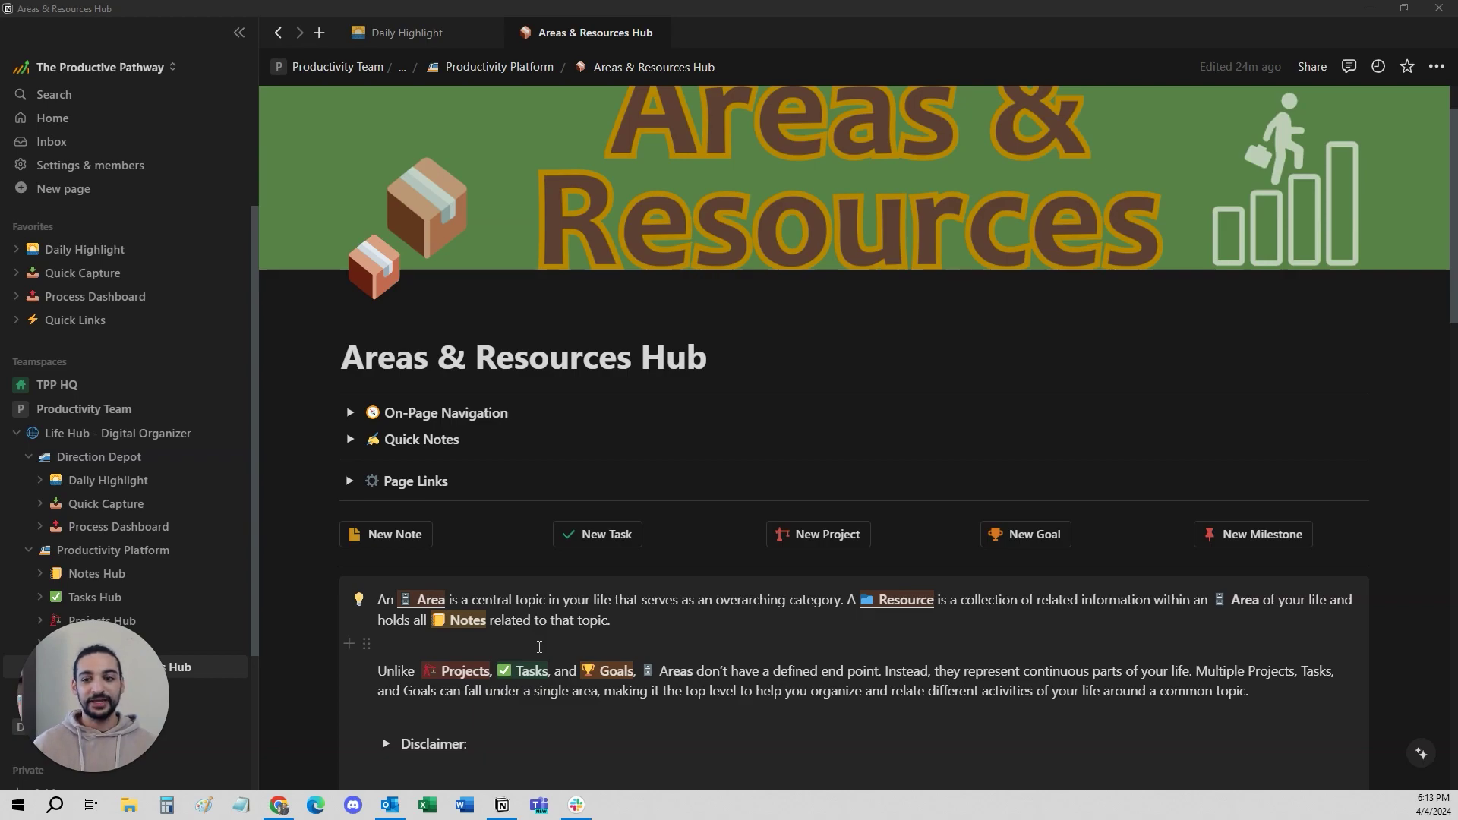
{"action": "left_click_drag", "start_coordinate": [959, 600], "coordinate": [1218, 602]}
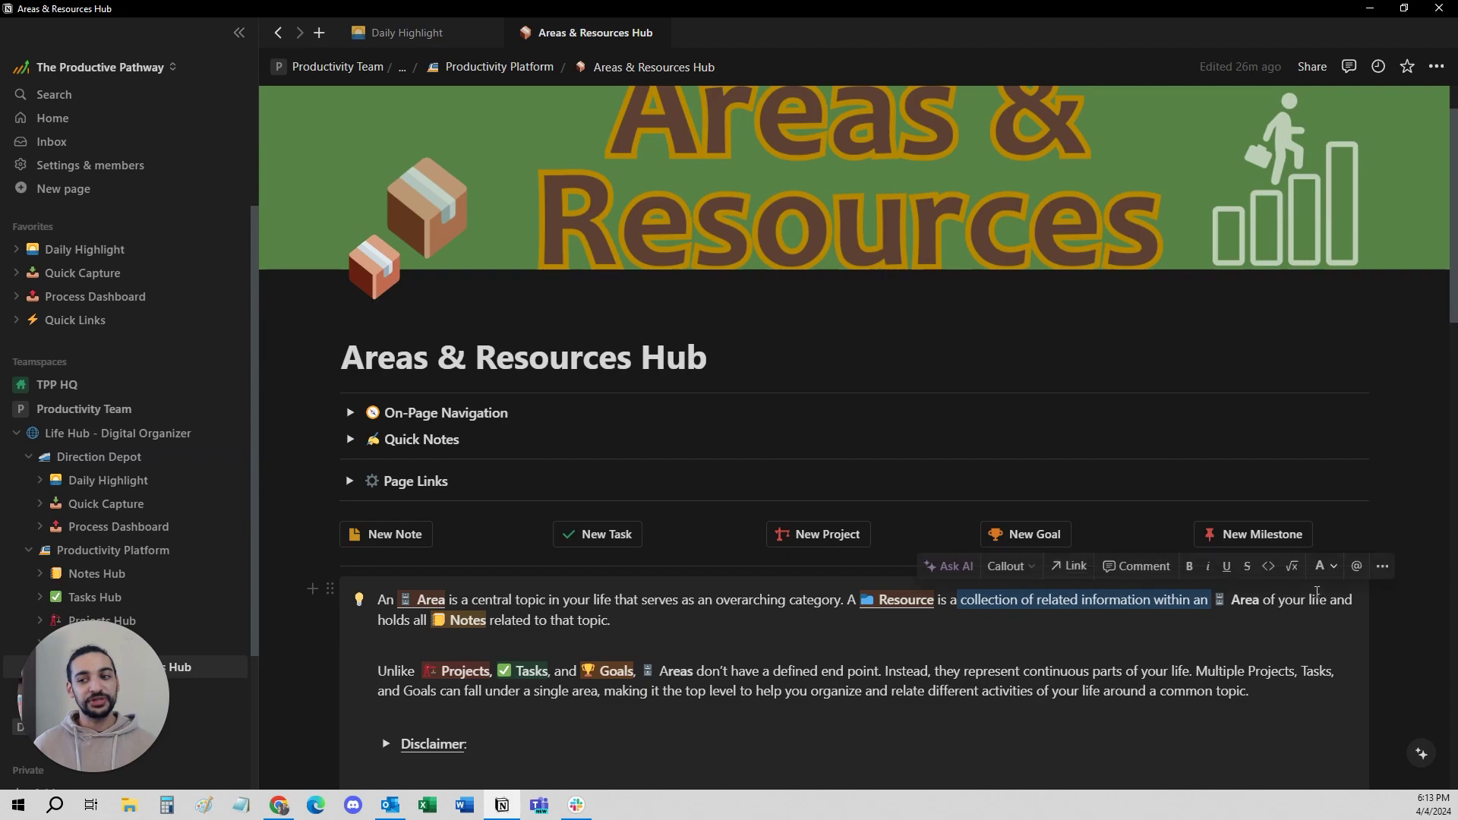
{"action": "left_click", "coordinate": [1300, 602]}
{"action": "left_click_drag", "start_coordinate": [694, 634], "coordinate": [381, 624]}
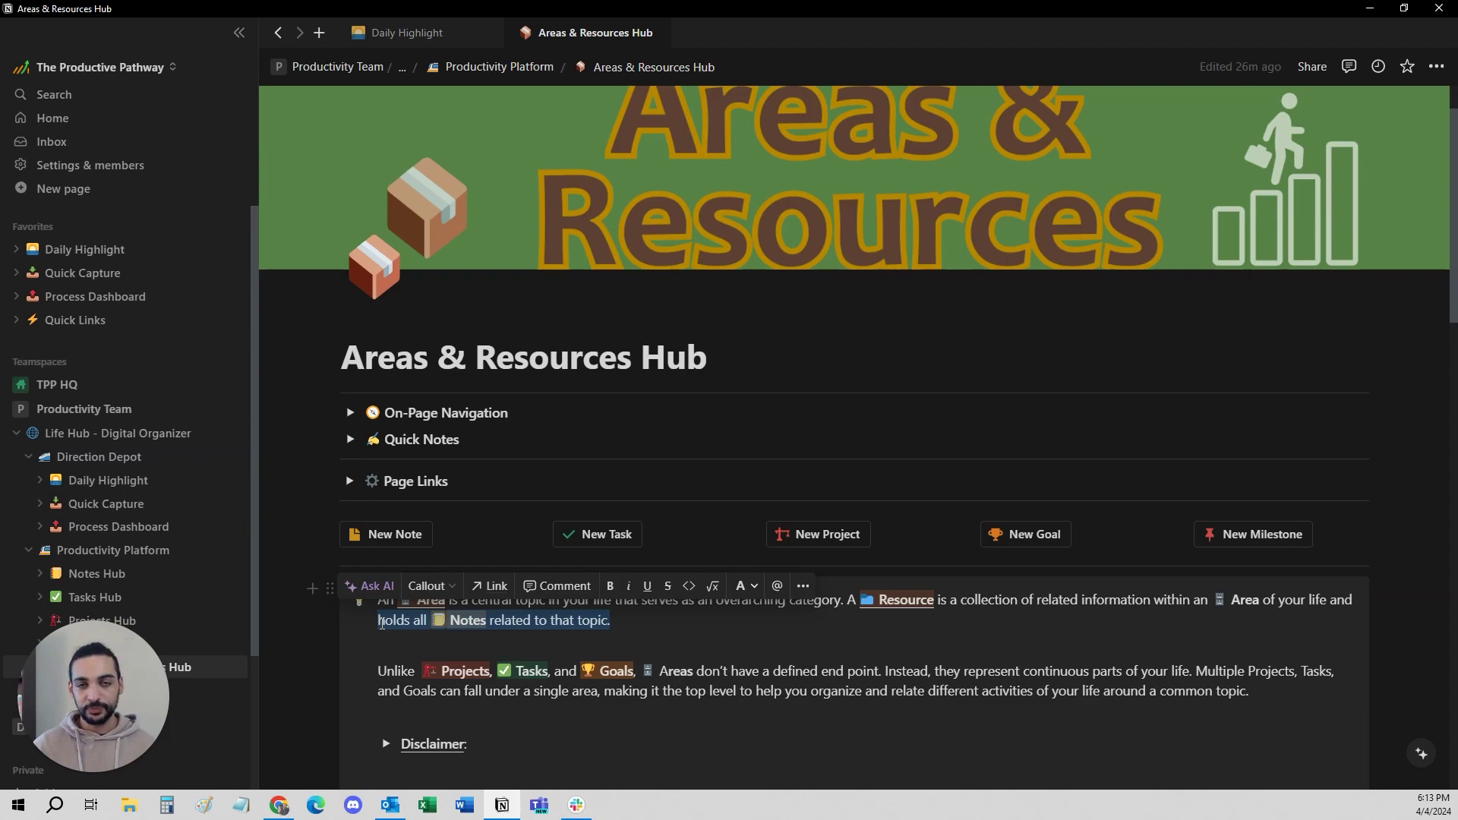
{"action": "scroll", "coordinate": [381, 623], "scroll_direction": "down", "scroll_amount": 2}
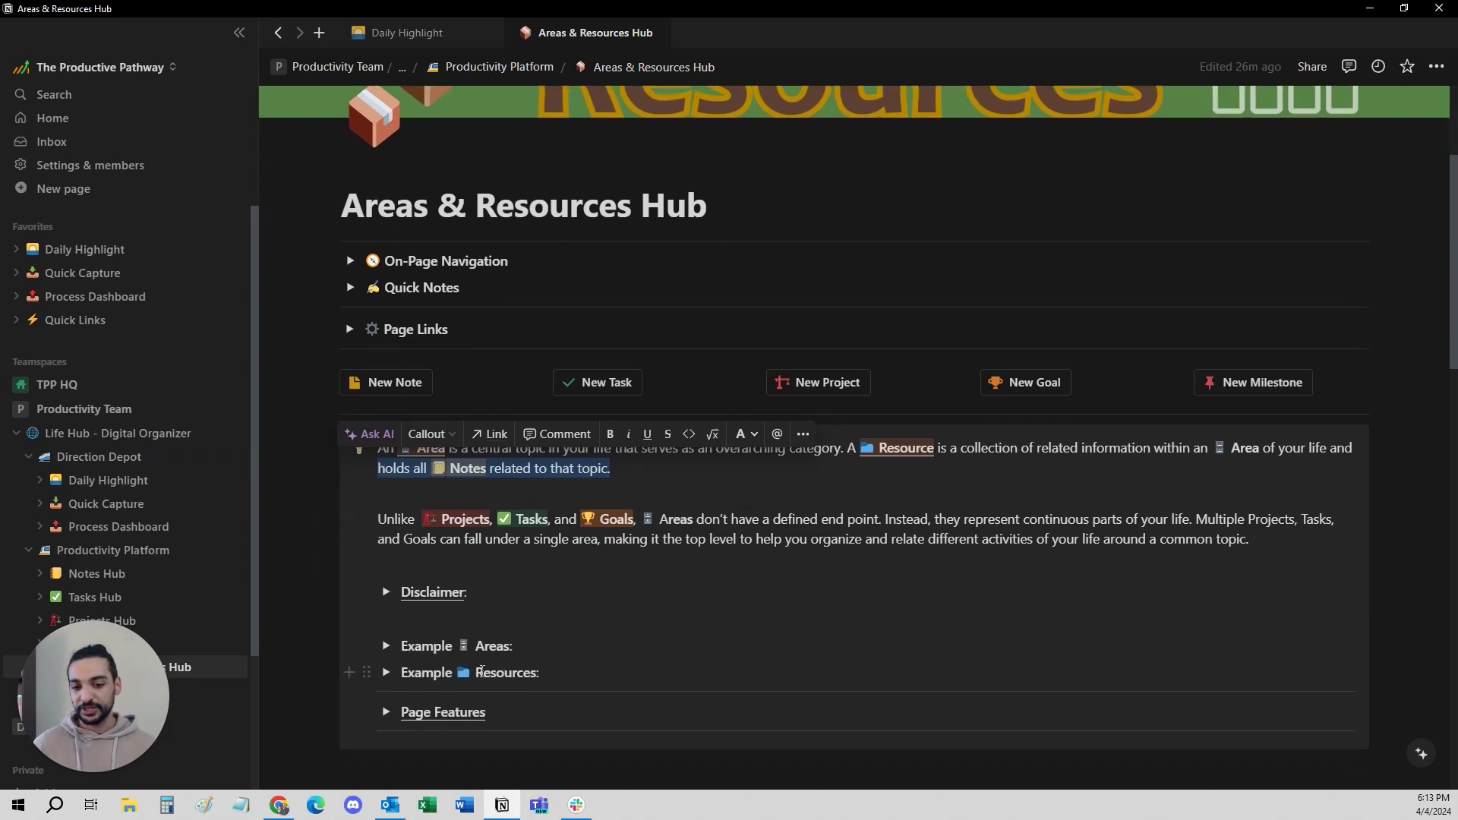
Step: Expand the Example Areas toggle in the introduction callout and review the Life Admin and Work entries
{"action": "left_click", "coordinate": [385, 644]}
{"action": "scroll", "coordinate": [538, 632], "scroll_direction": "down", "scroll_amount": 1}
{"action": "left_click", "coordinate": [535, 596]}
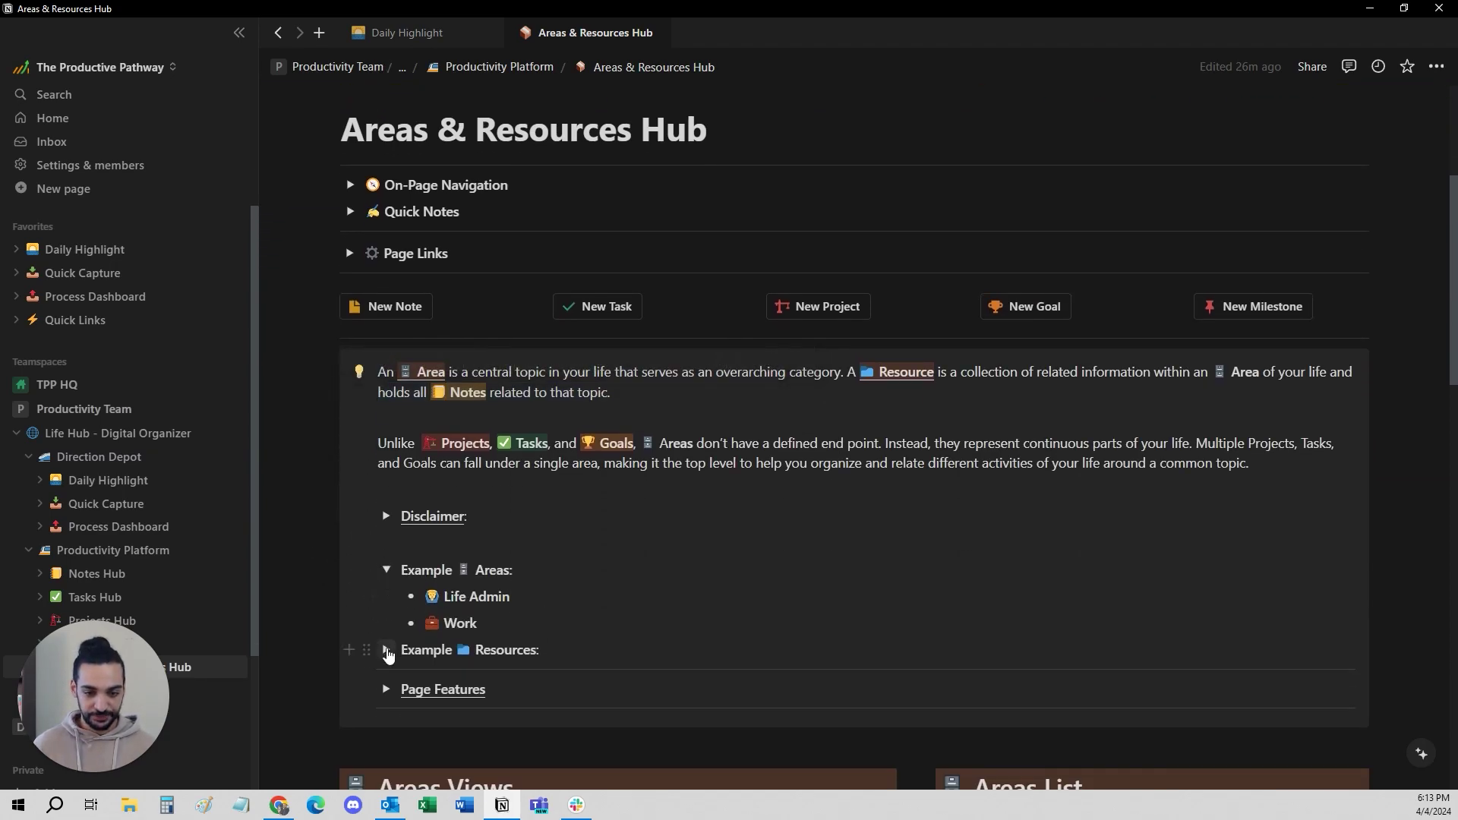
{"action": "left_click", "coordinate": [385, 649]}
{"action": "scroll", "coordinate": [393, 590], "scroll_direction": "down", "scroll_amount": 1}
{"action": "left_click", "coordinate": [386, 575]}
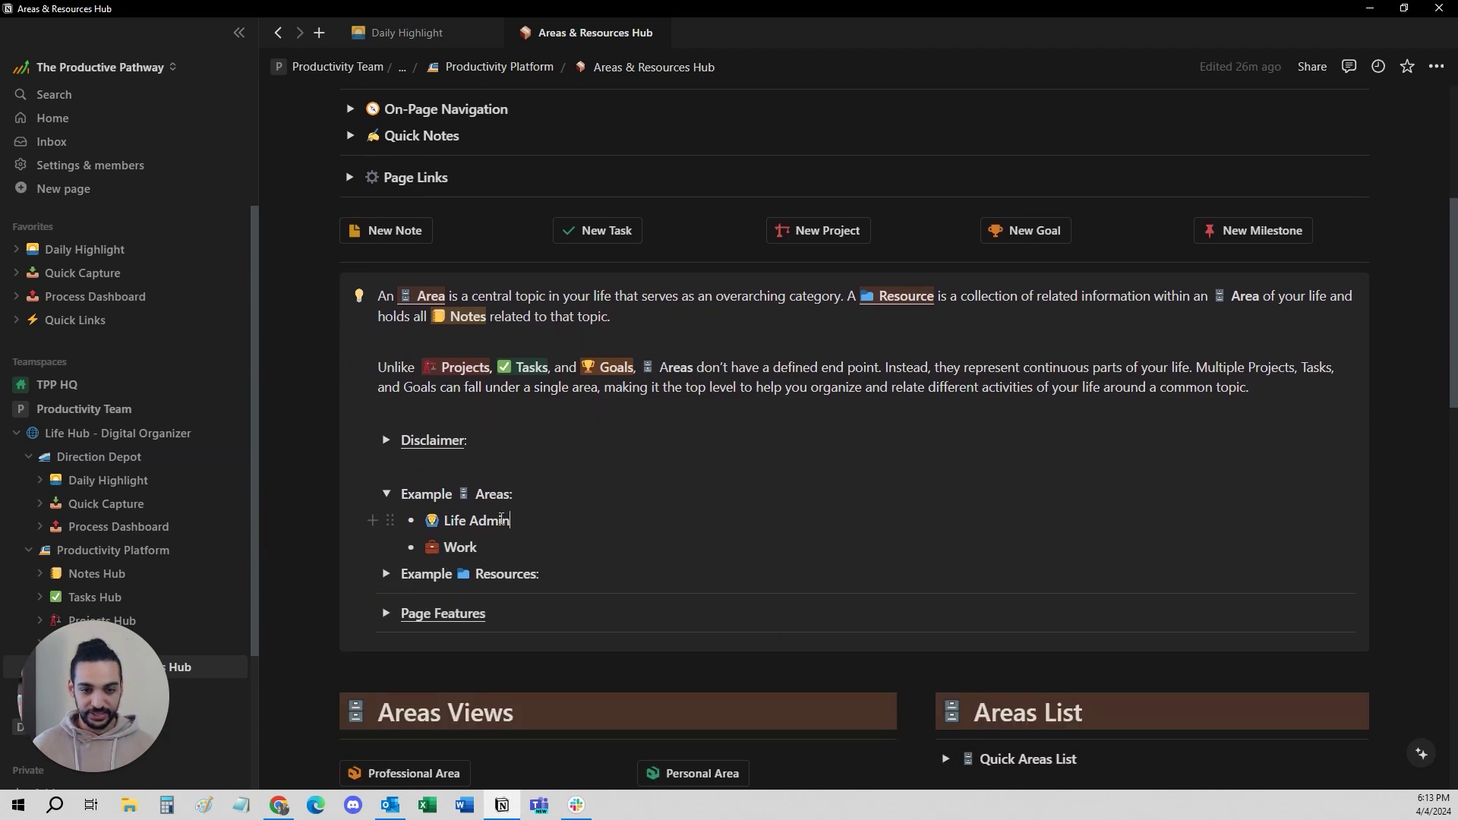
{"action": "triple_click", "coordinate": [463, 524]}
{"action": "left_click", "coordinate": [542, 548]}
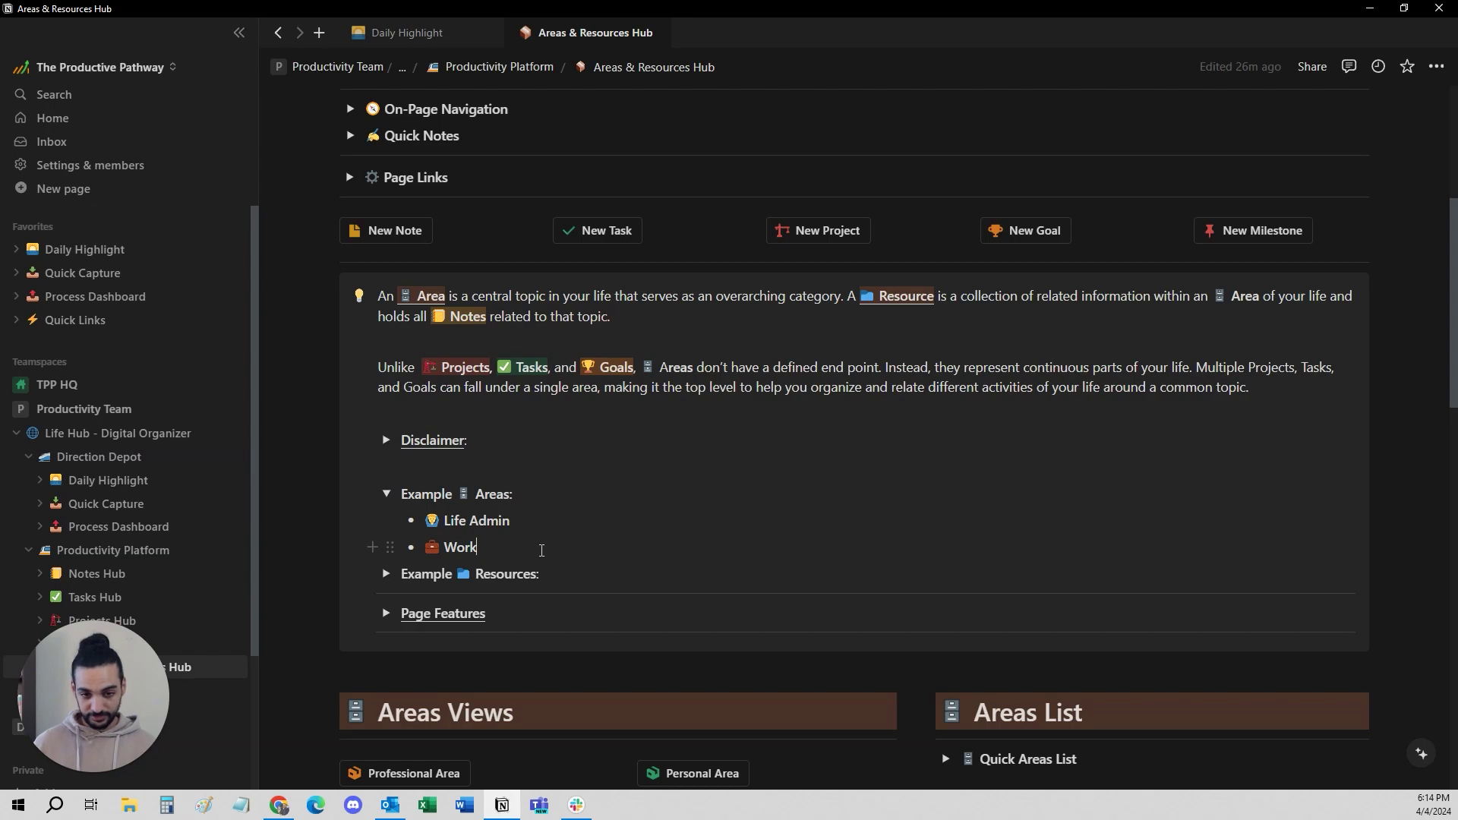
{"action": "triple_click", "coordinate": [534, 550]}
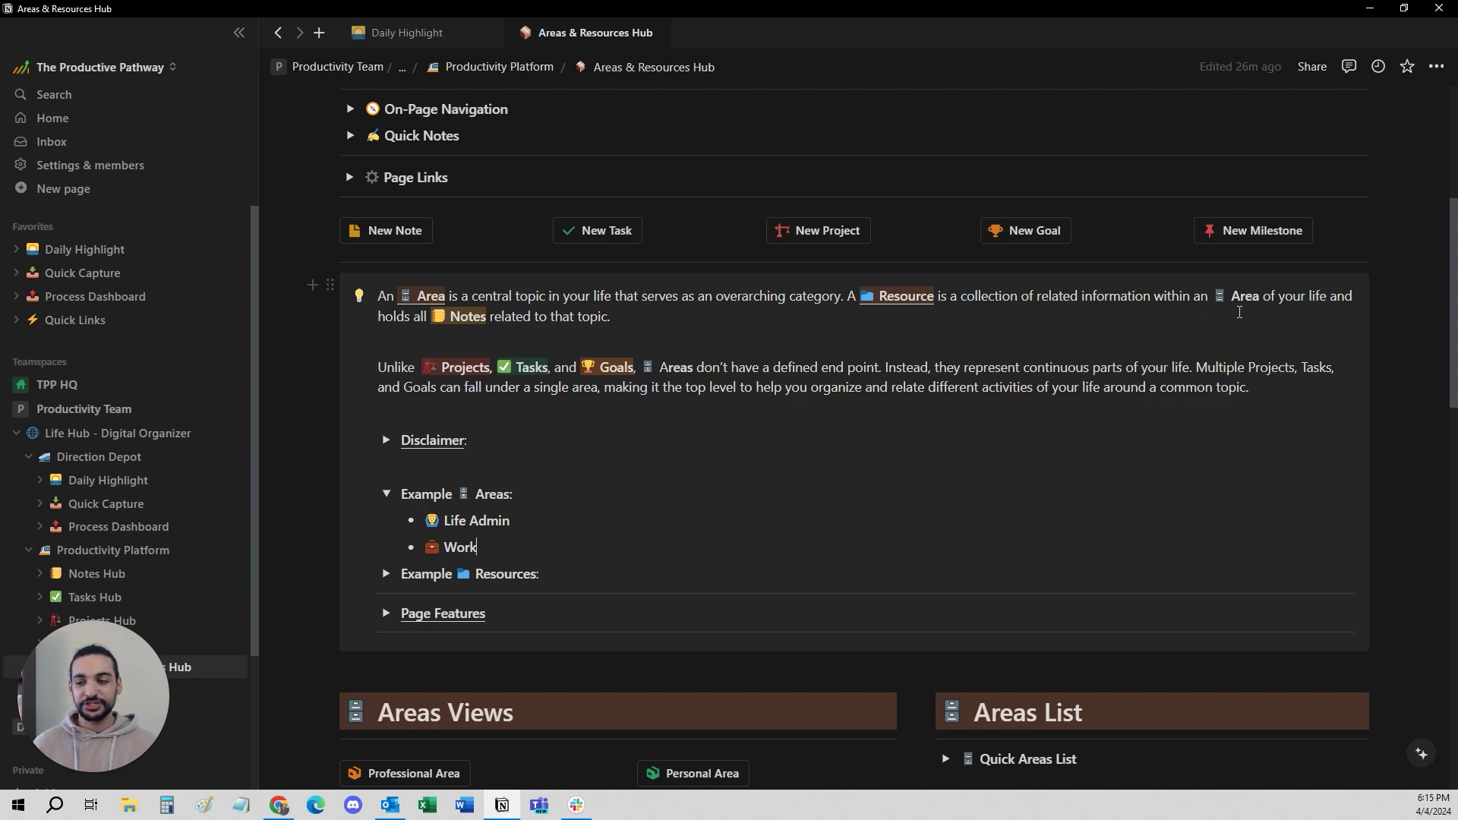
Step: Expand the Example Resources toggle, compare its entries with the example areas, and collapse both example toggles
{"action": "scroll", "coordinate": [1257, 295], "scroll_direction": "down", "scroll_amount": 1}
{"action": "left_click_drag", "start_coordinate": [512, 444], "coordinate": [425, 445]}
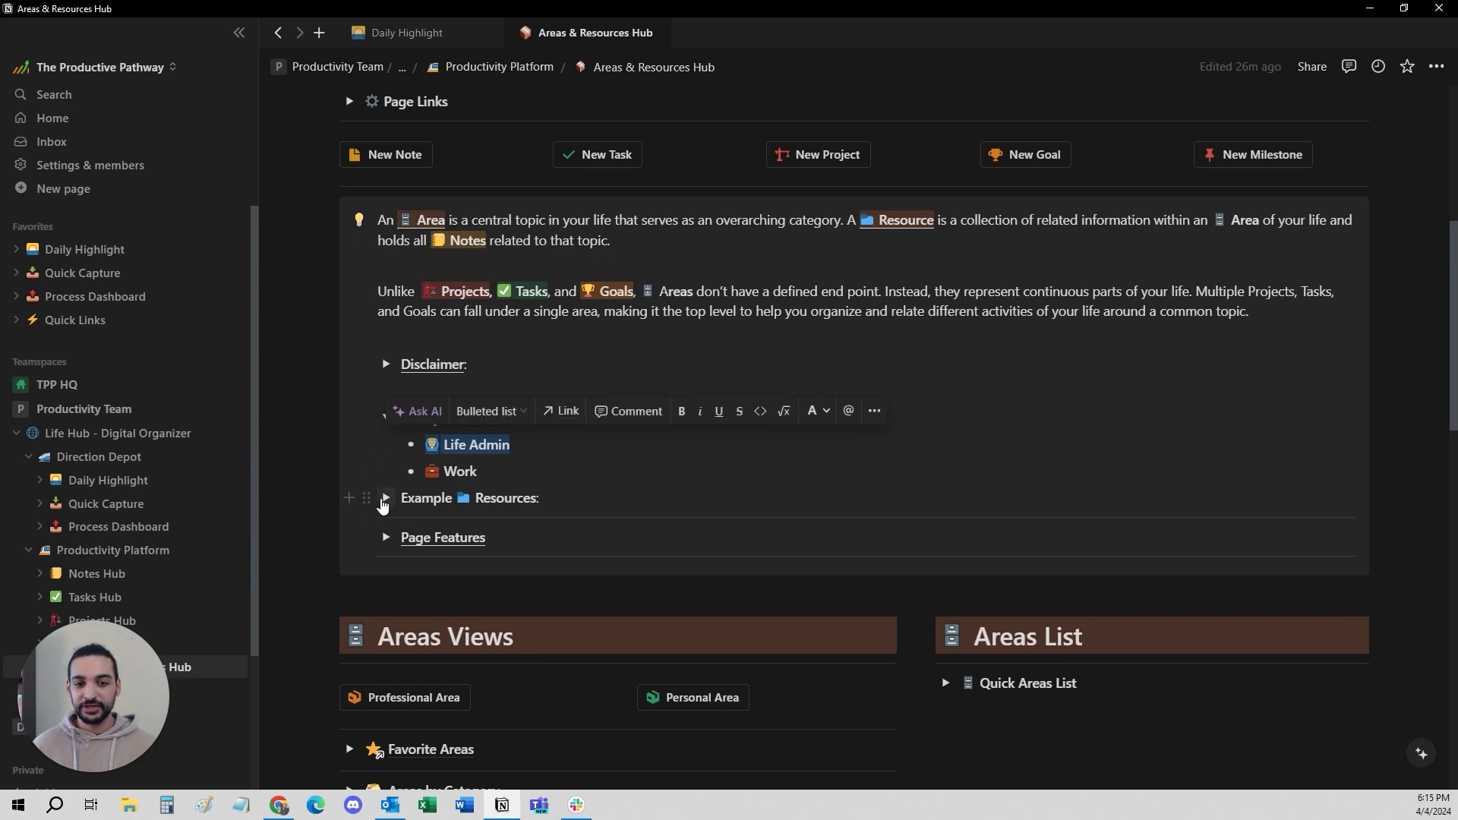
{"action": "left_click", "coordinate": [385, 499]}
{"action": "left_click_drag", "start_coordinate": [545, 525], "coordinate": [447, 525]}
{"action": "left_click", "coordinate": [470, 524]}
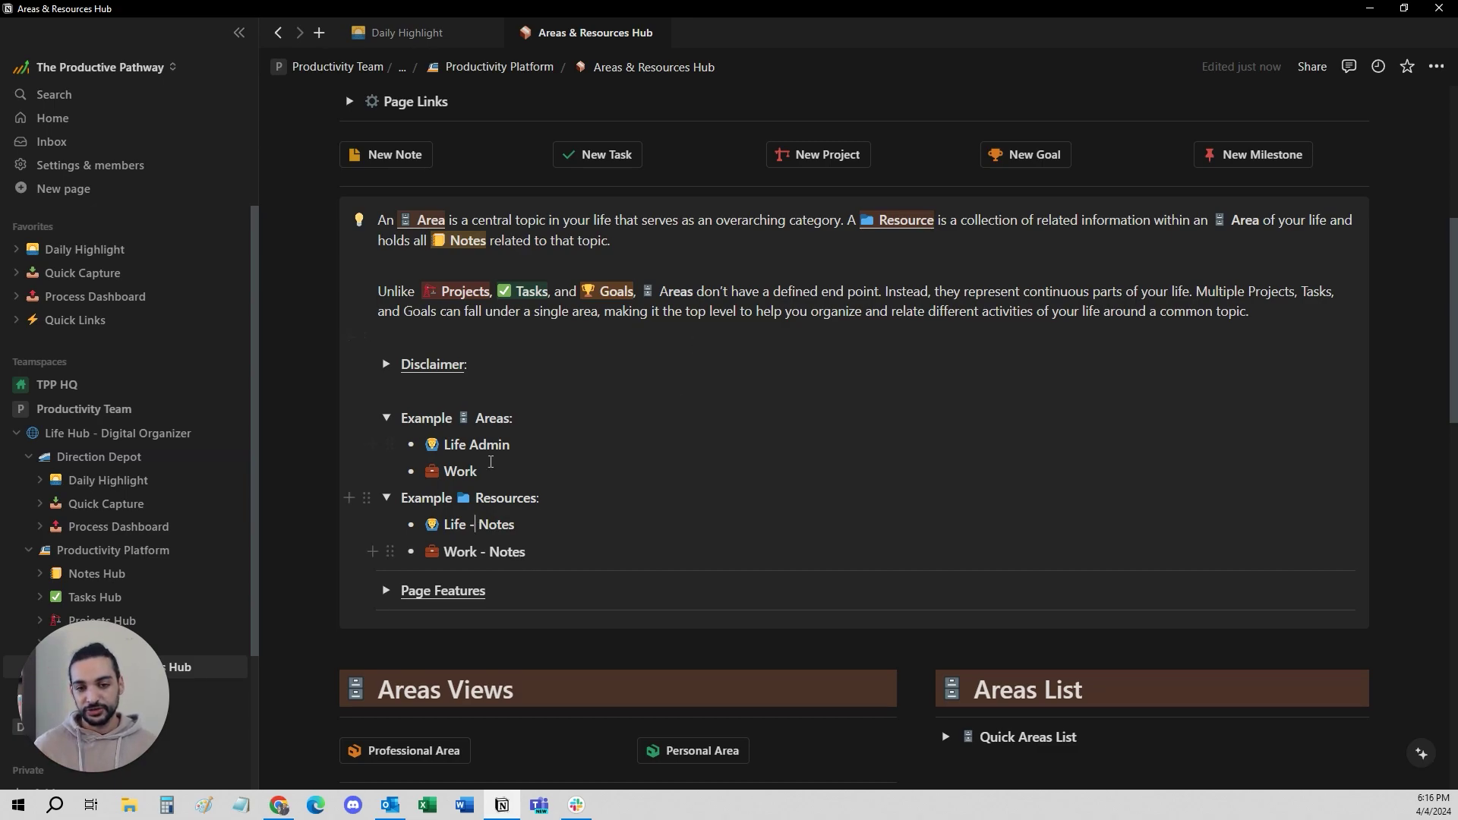
{"action": "left_click_drag", "start_coordinate": [510, 445], "coordinate": [427, 444]}
{"action": "left_click_drag", "start_coordinate": [515, 524], "coordinate": [429, 517]}
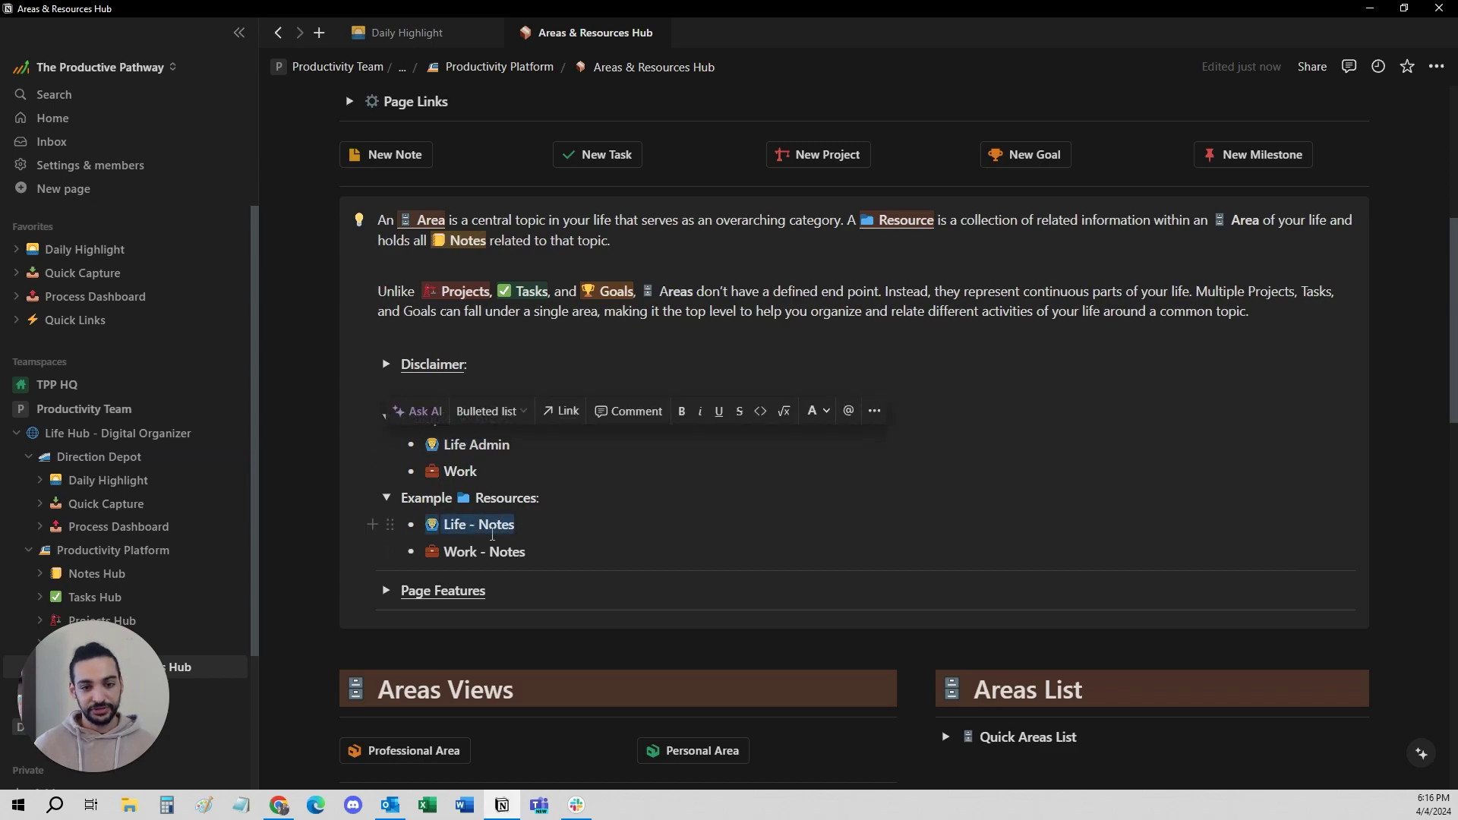
{"action": "left_click_drag", "start_coordinate": [526, 552], "coordinate": [426, 552]}
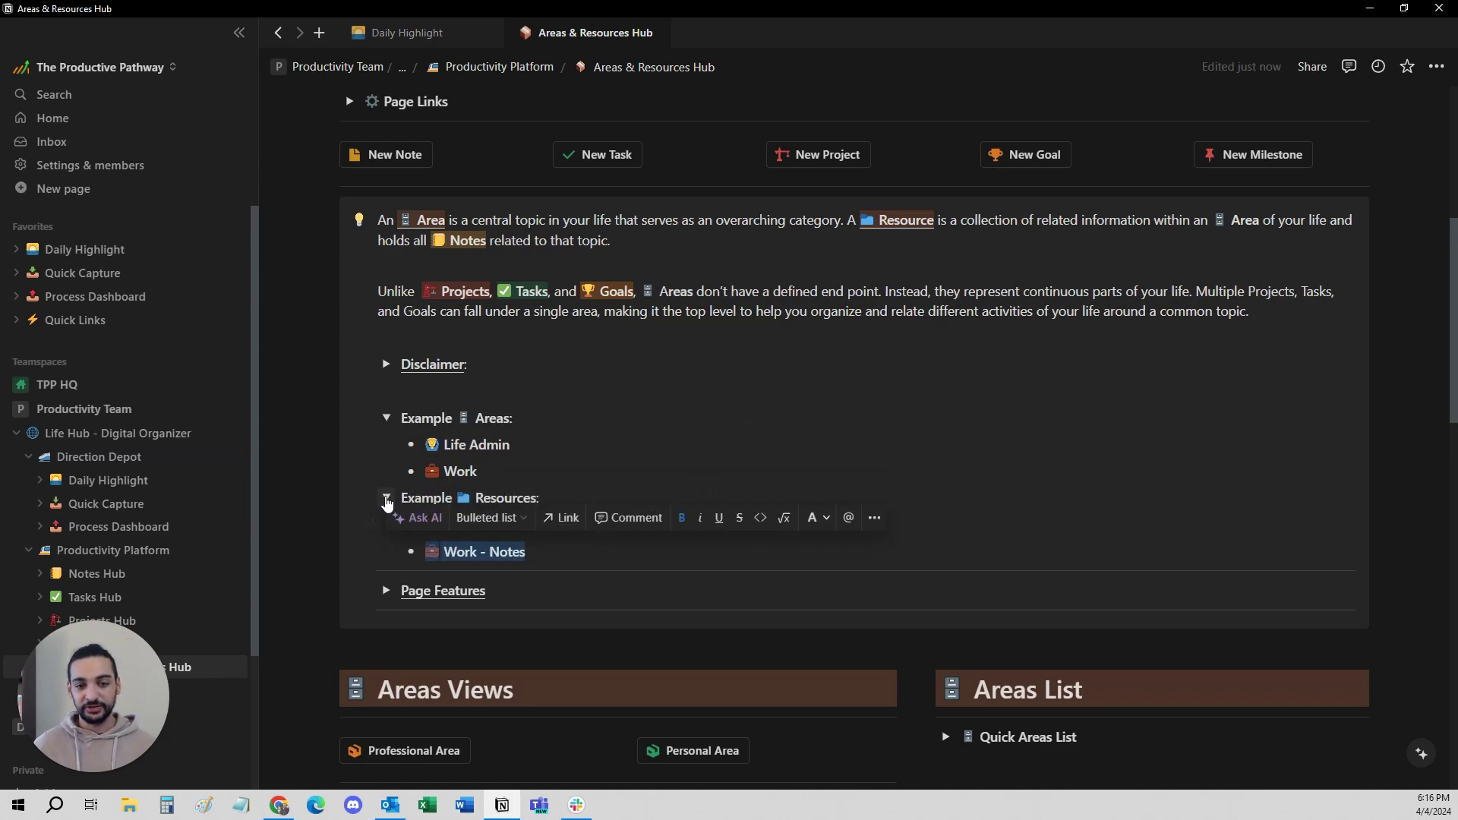
{"action": "left_click", "coordinate": [386, 498]}
{"action": "left_click", "coordinate": [385, 418]}
Step: Expand Areas by Category under Areas Views and look through its Professional and Personal galleries
{"action": "scroll", "coordinate": [383, 441], "scroll_direction": "down", "scroll_amount": 4}
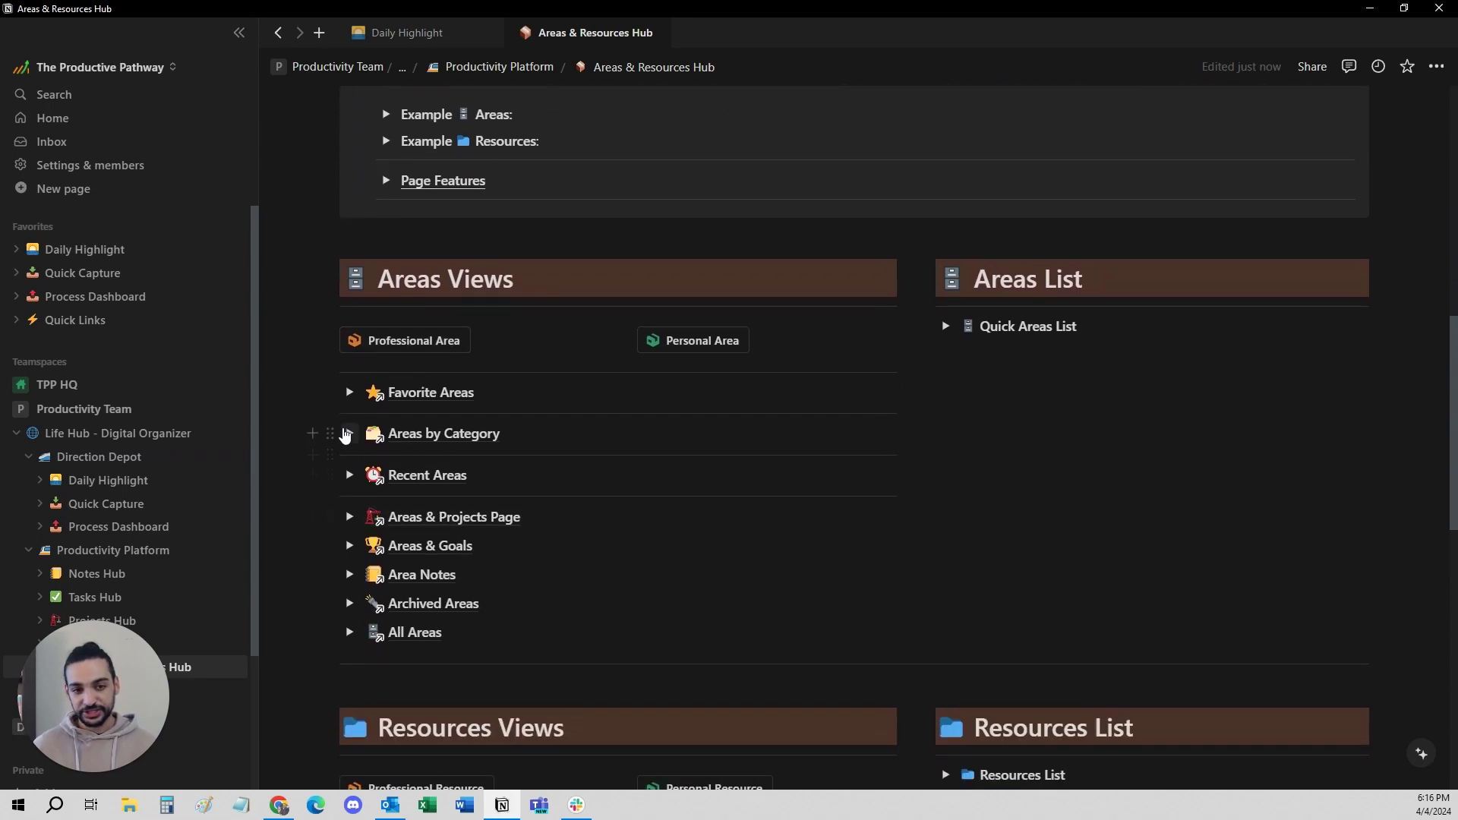
{"action": "left_click", "coordinate": [346, 433]}
{"action": "scroll", "coordinate": [505, 417], "scroll_direction": "down", "scroll_amount": 3}
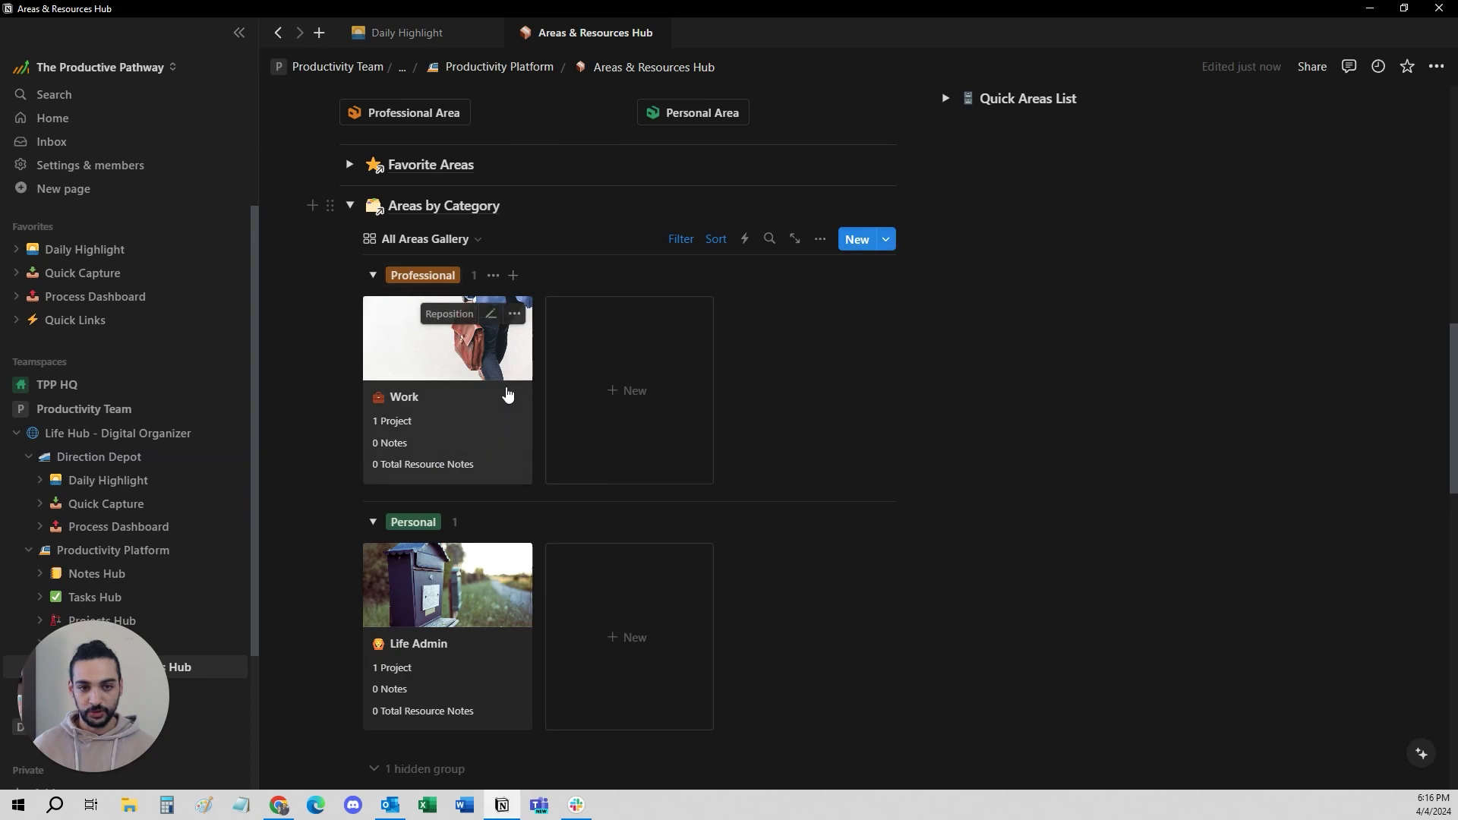
{"action": "scroll", "coordinate": [455, 423], "scroll_direction": "down", "scroll_amount": 3}
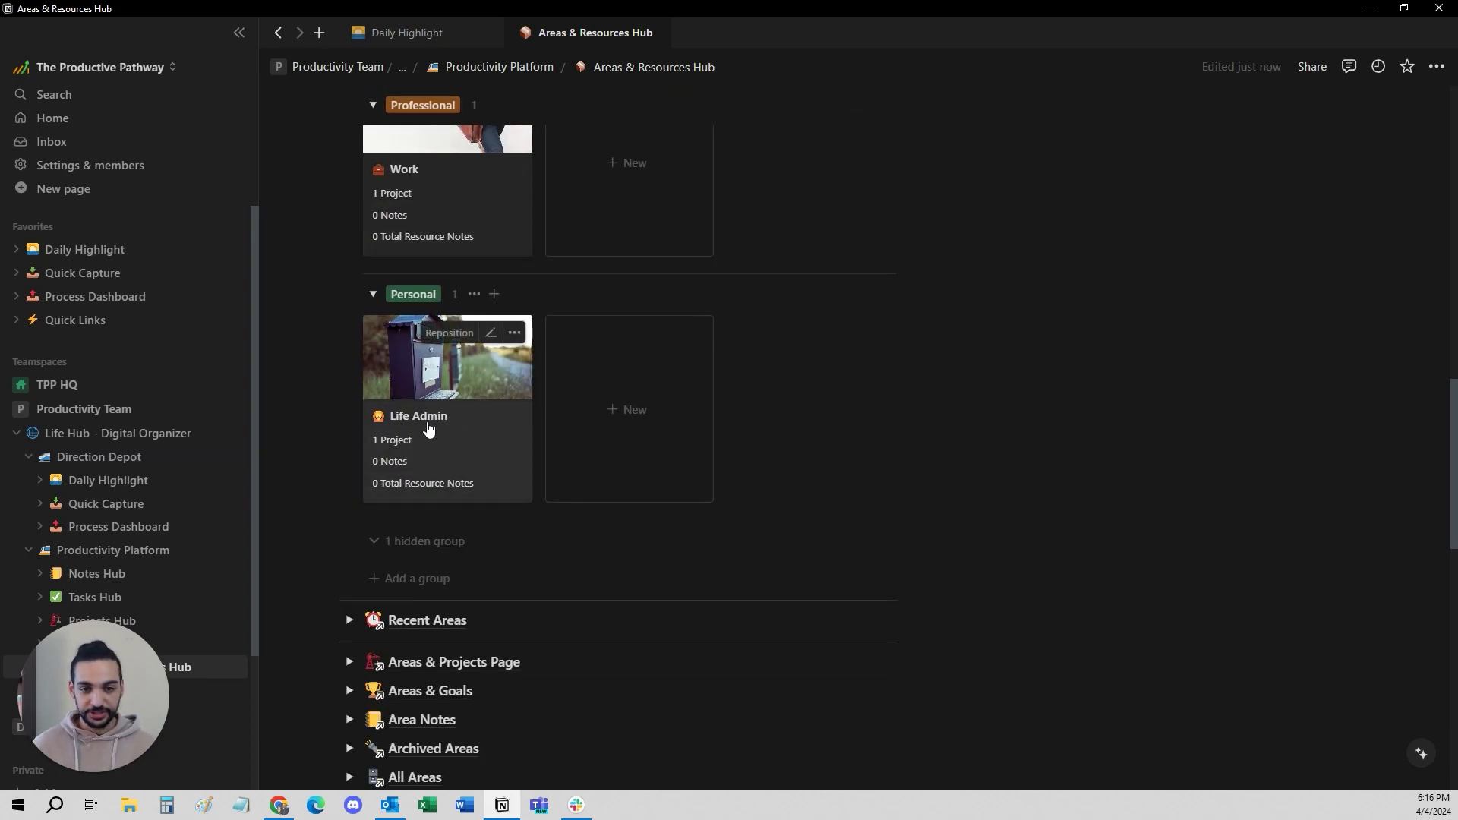
Step: Expand Resources by Category under Resources Views and switch its database view to All Resources List
{"action": "scroll", "coordinate": [429, 429], "scroll_direction": "down", "scroll_amount": 8}
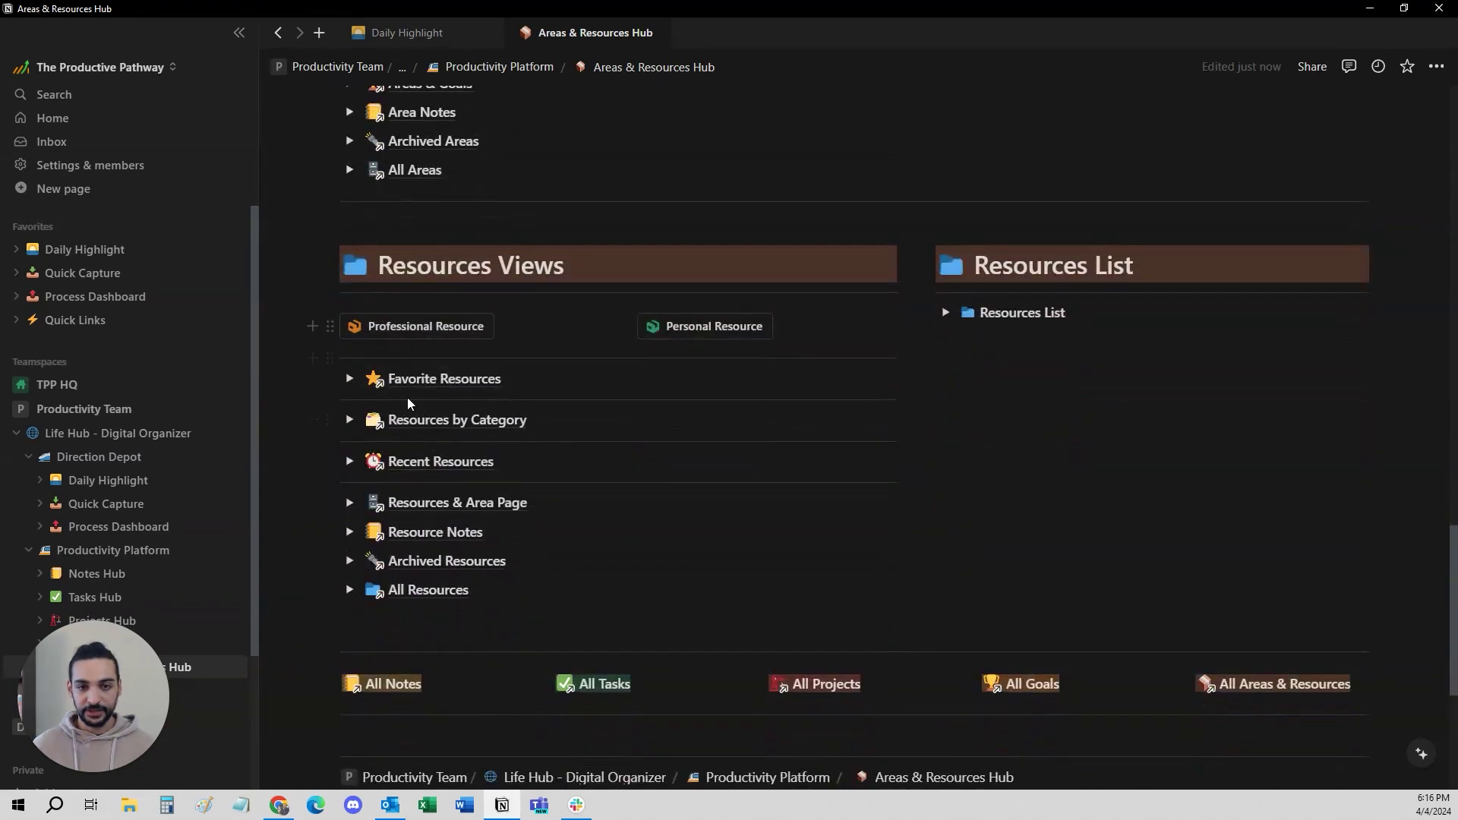
{"action": "left_click", "coordinate": [349, 420]}
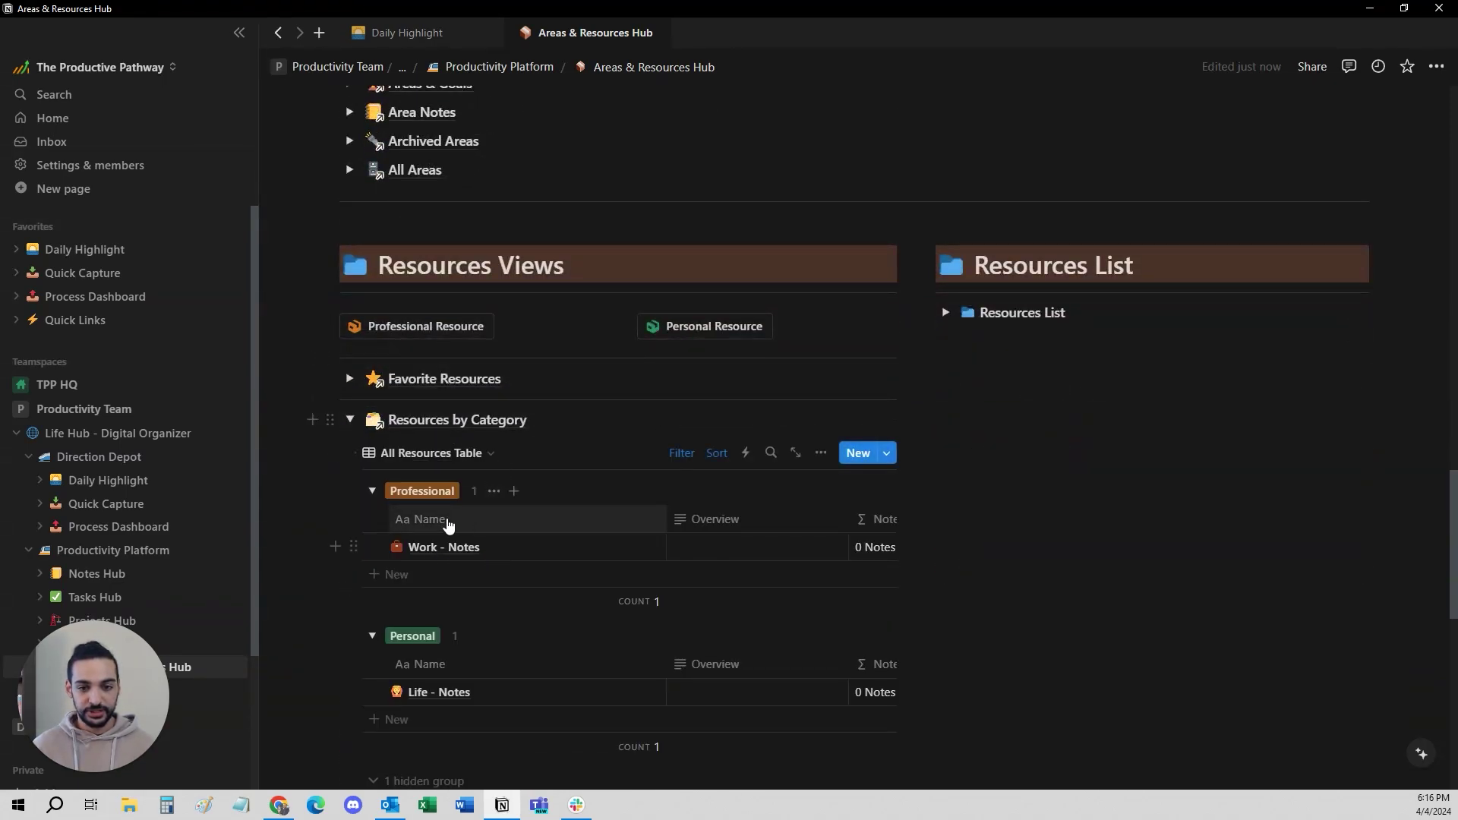
{"action": "scroll", "coordinate": [448, 523], "scroll_direction": "down", "scroll_amount": 1}
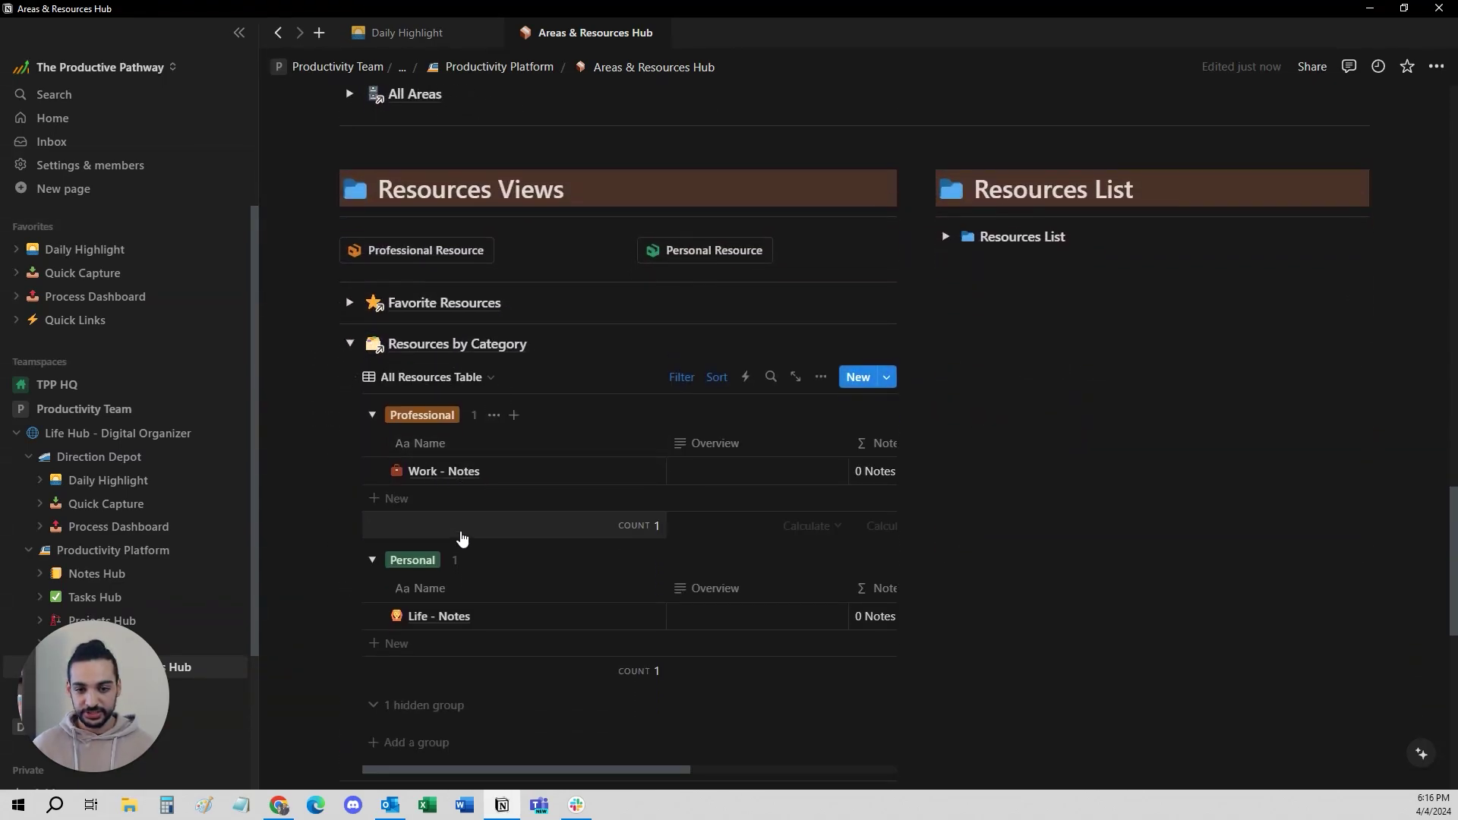
{"action": "left_click", "coordinate": [410, 378]}
{"action": "left_click", "coordinate": [400, 465]}
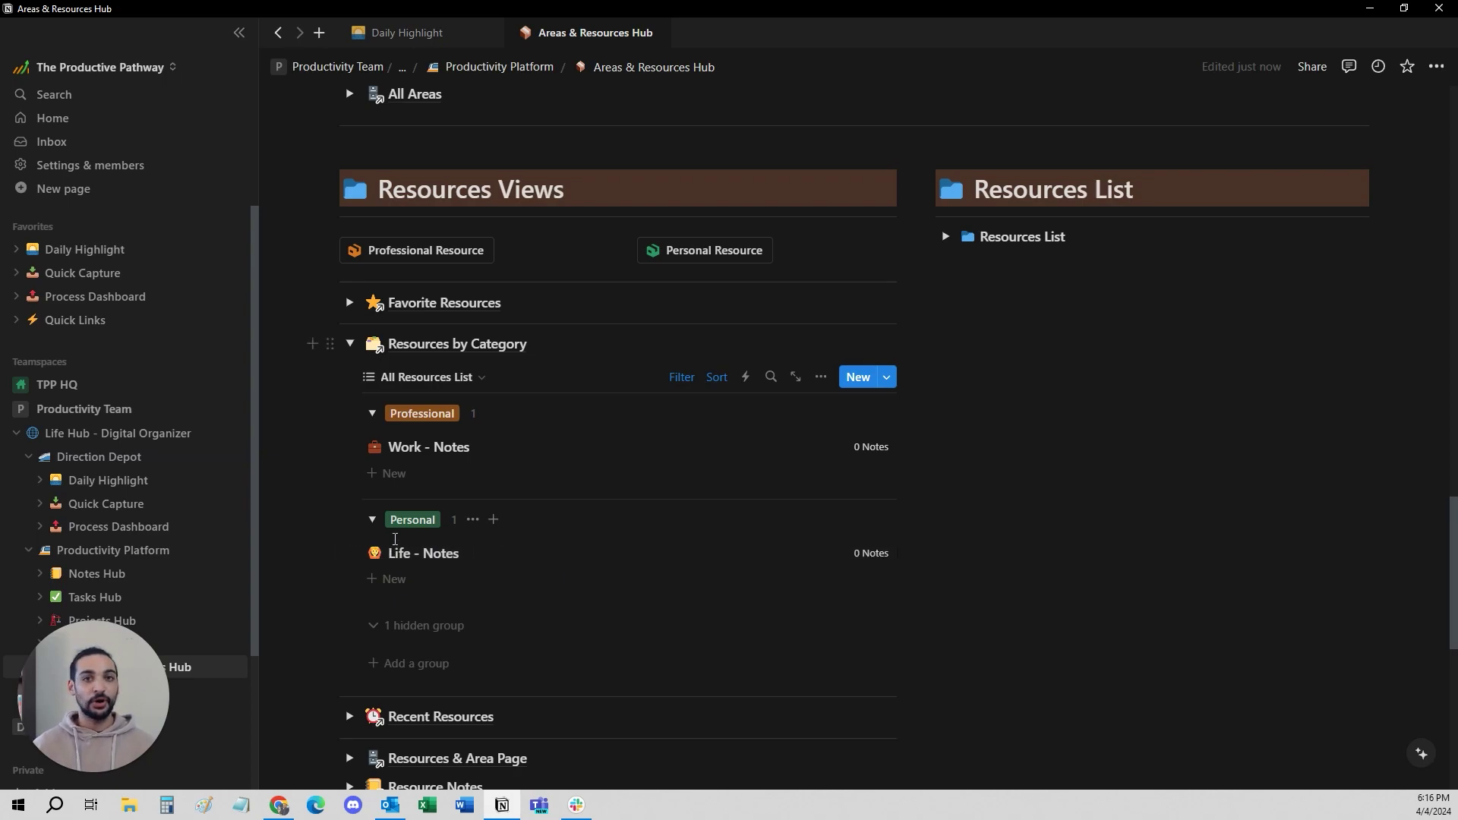
Step: Compare the area cards with the resources list, and collapse the Resources by Category and Areas by Category toggles
{"action": "scroll", "coordinate": [395, 539], "scroll_direction": "up", "scroll_amount": 12}
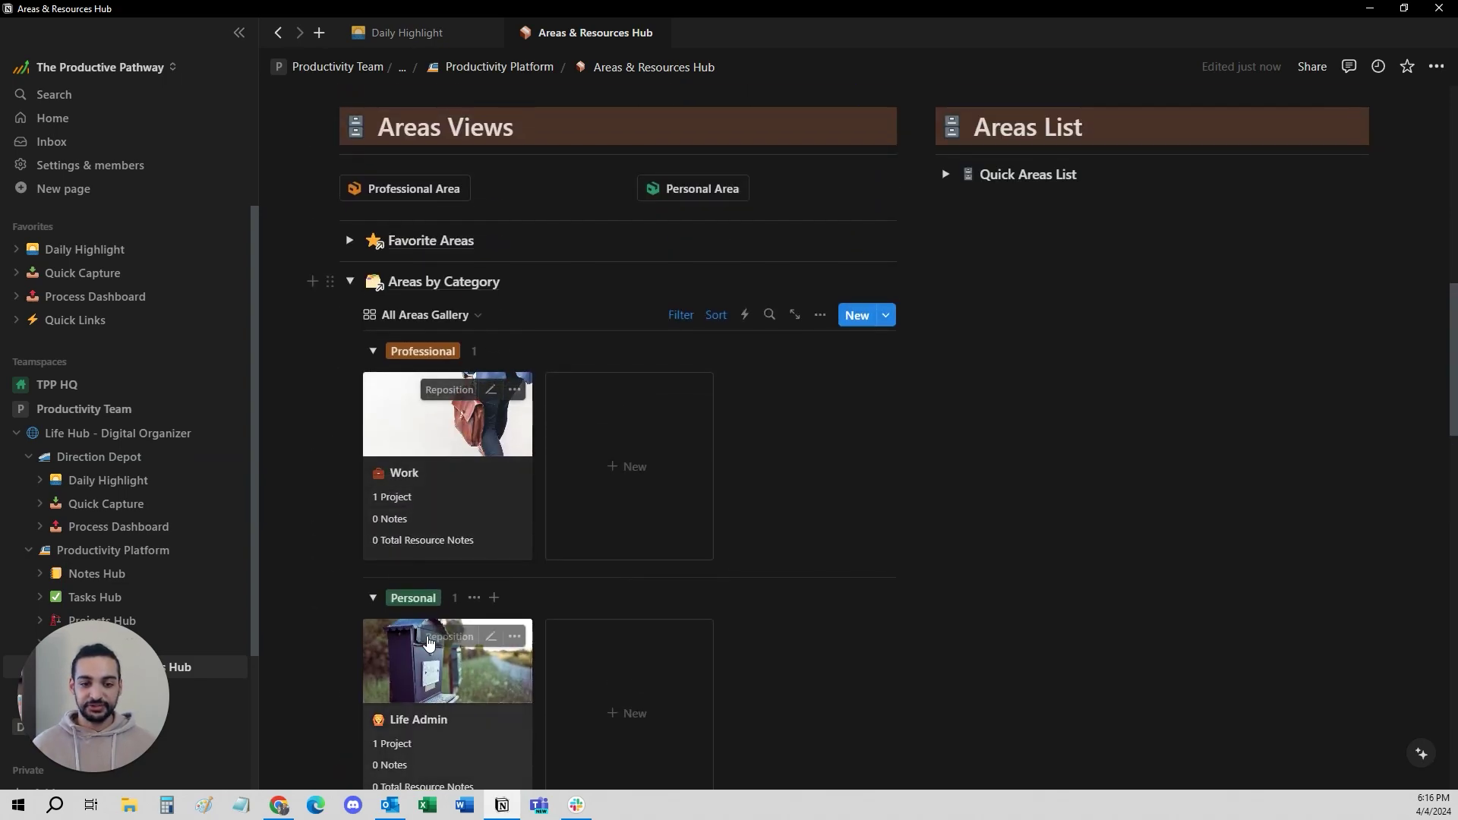
{"action": "scroll", "coordinate": [440, 441], "scroll_direction": "down", "scroll_amount": 3}
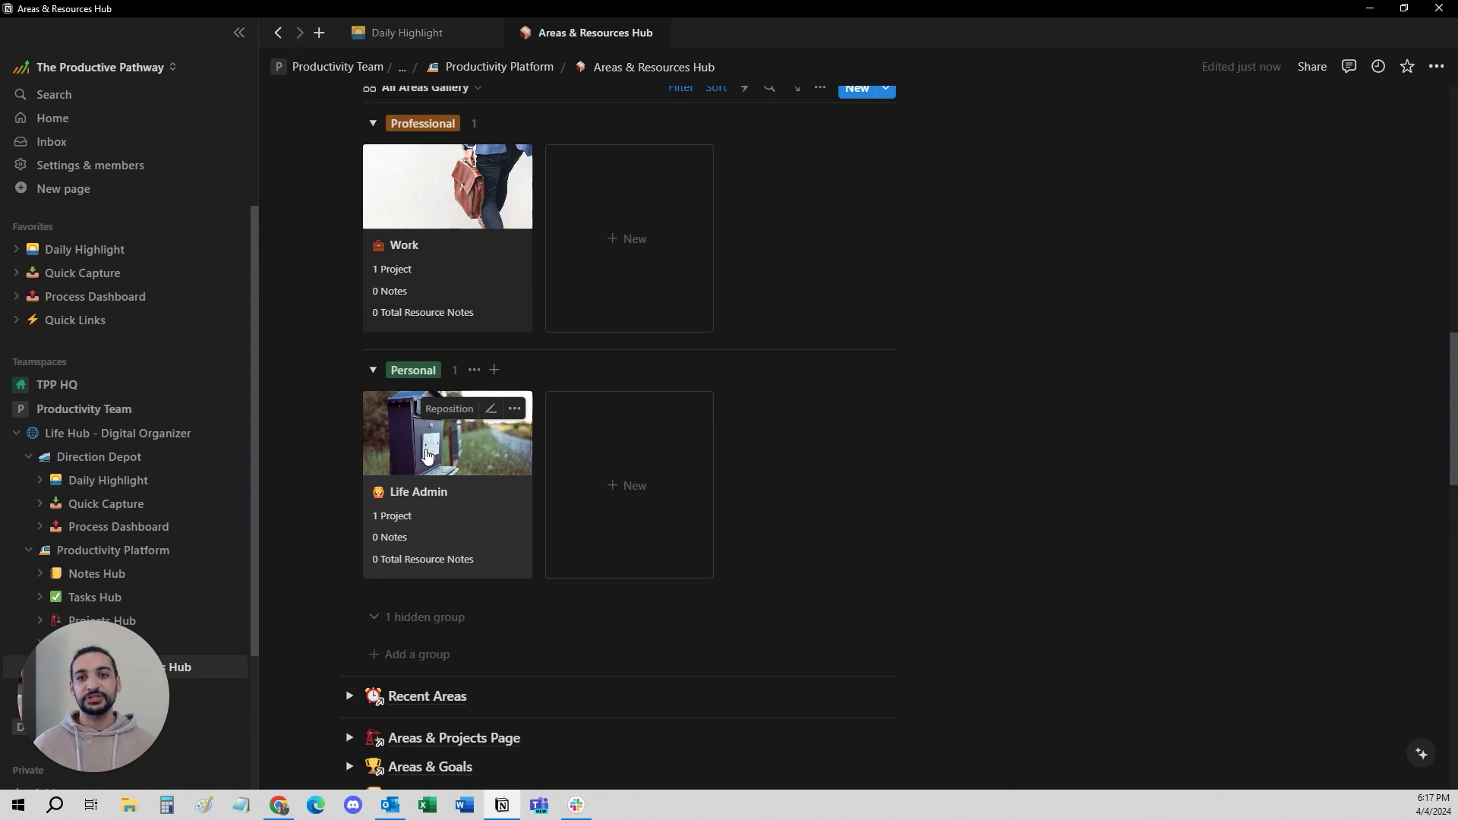
{"action": "scroll", "coordinate": [426, 492], "scroll_direction": "down", "scroll_amount": 1}
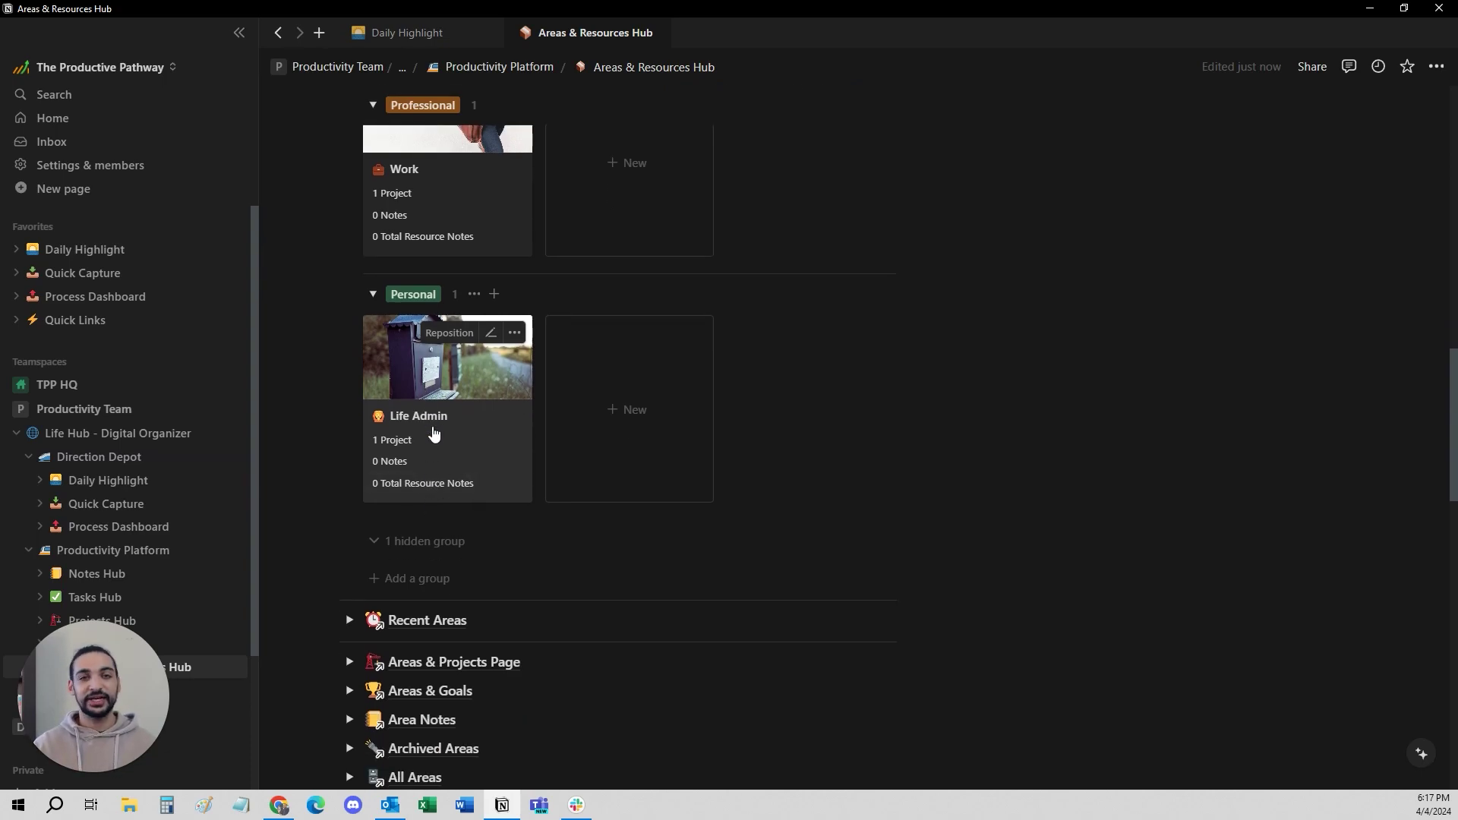
{"action": "scroll", "coordinate": [434, 433], "scroll_direction": "down", "scroll_amount": 10}
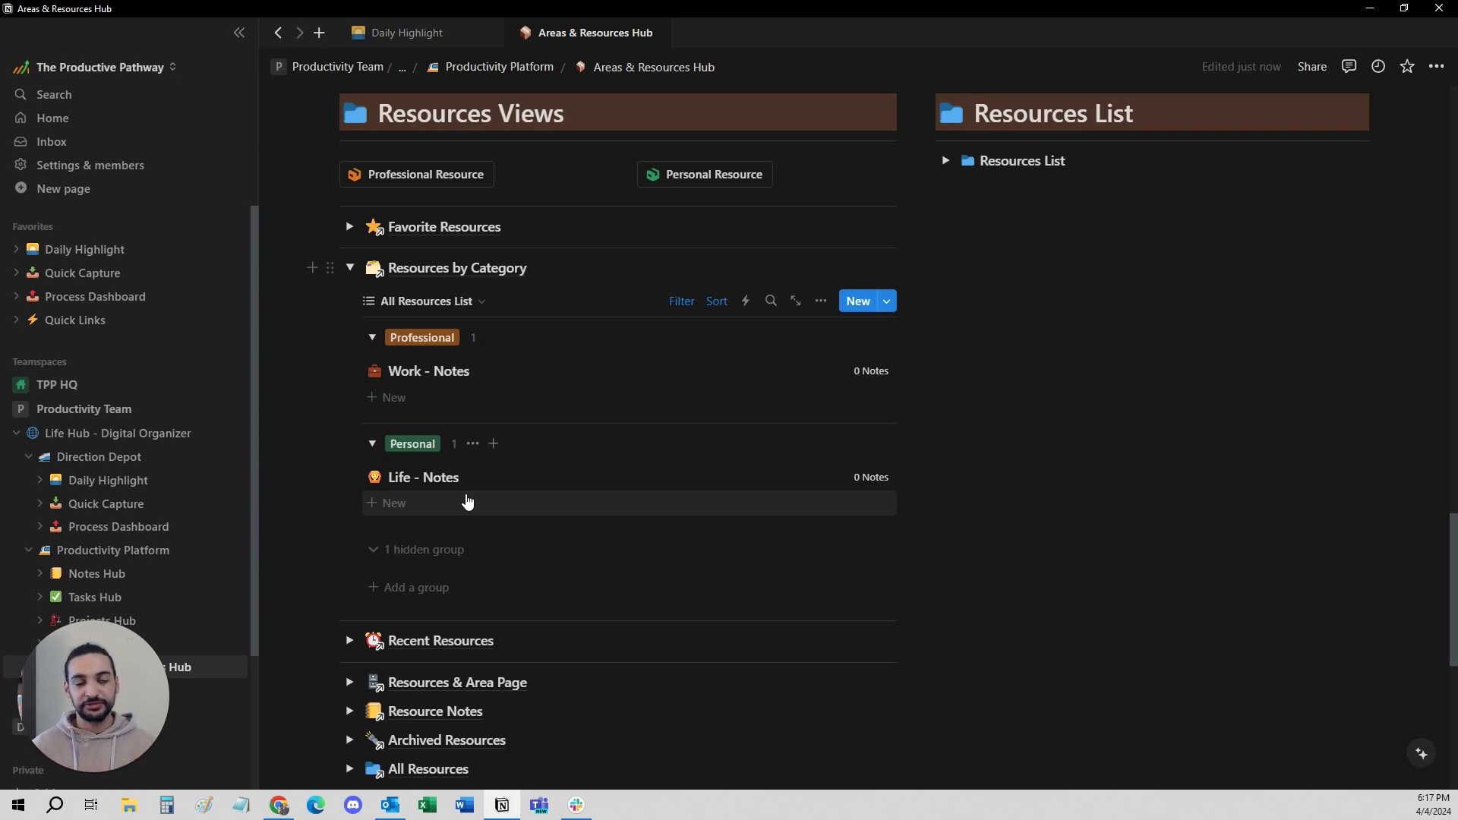
{"action": "scroll", "coordinate": [439, 433], "scroll_direction": "up", "scroll_amount": 5}
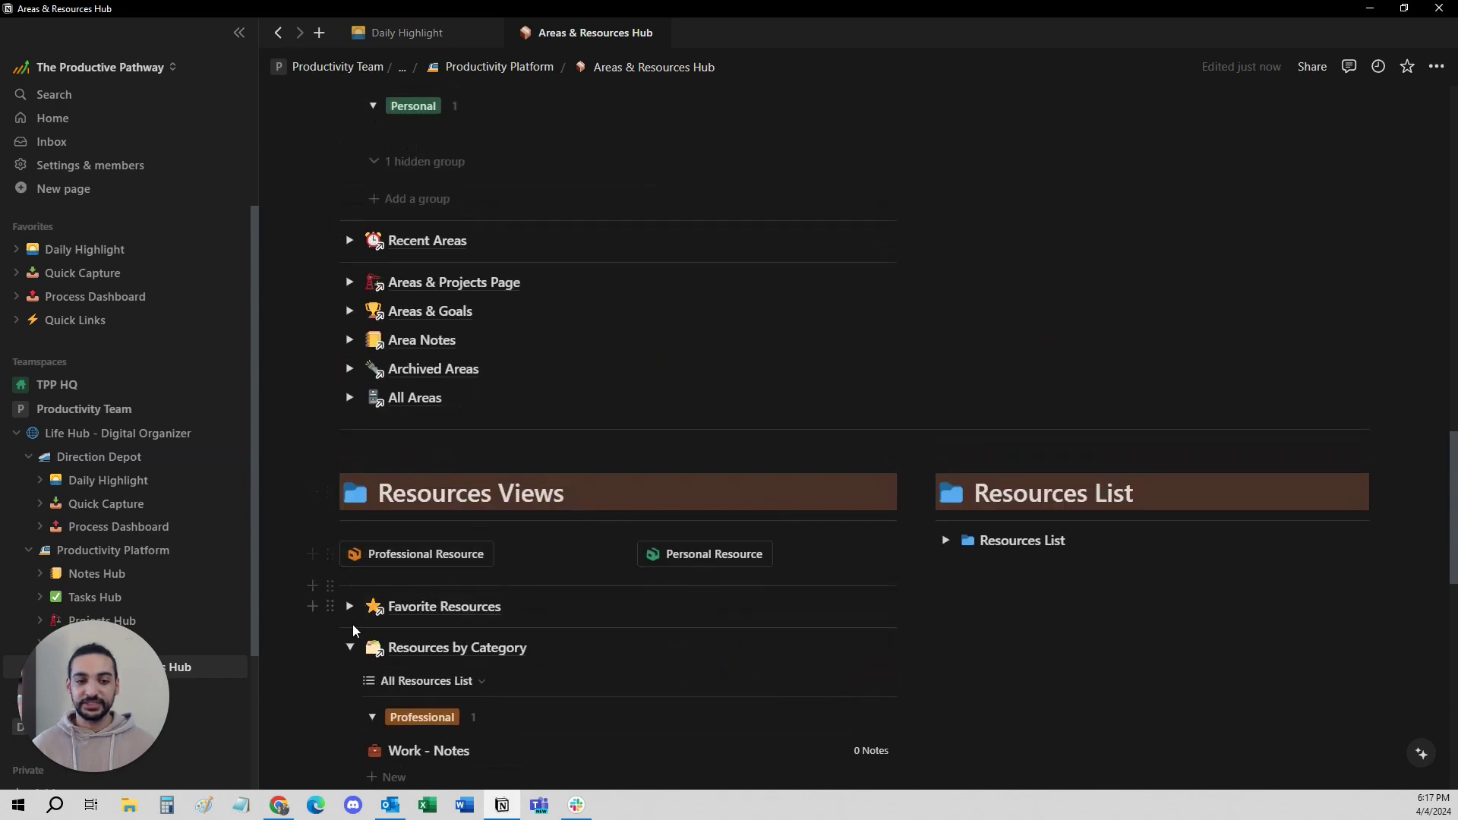
{"action": "left_click", "coordinate": [350, 647]}
{"action": "scroll", "coordinate": [501, 364], "scroll_direction": "up", "scroll_amount": 3}
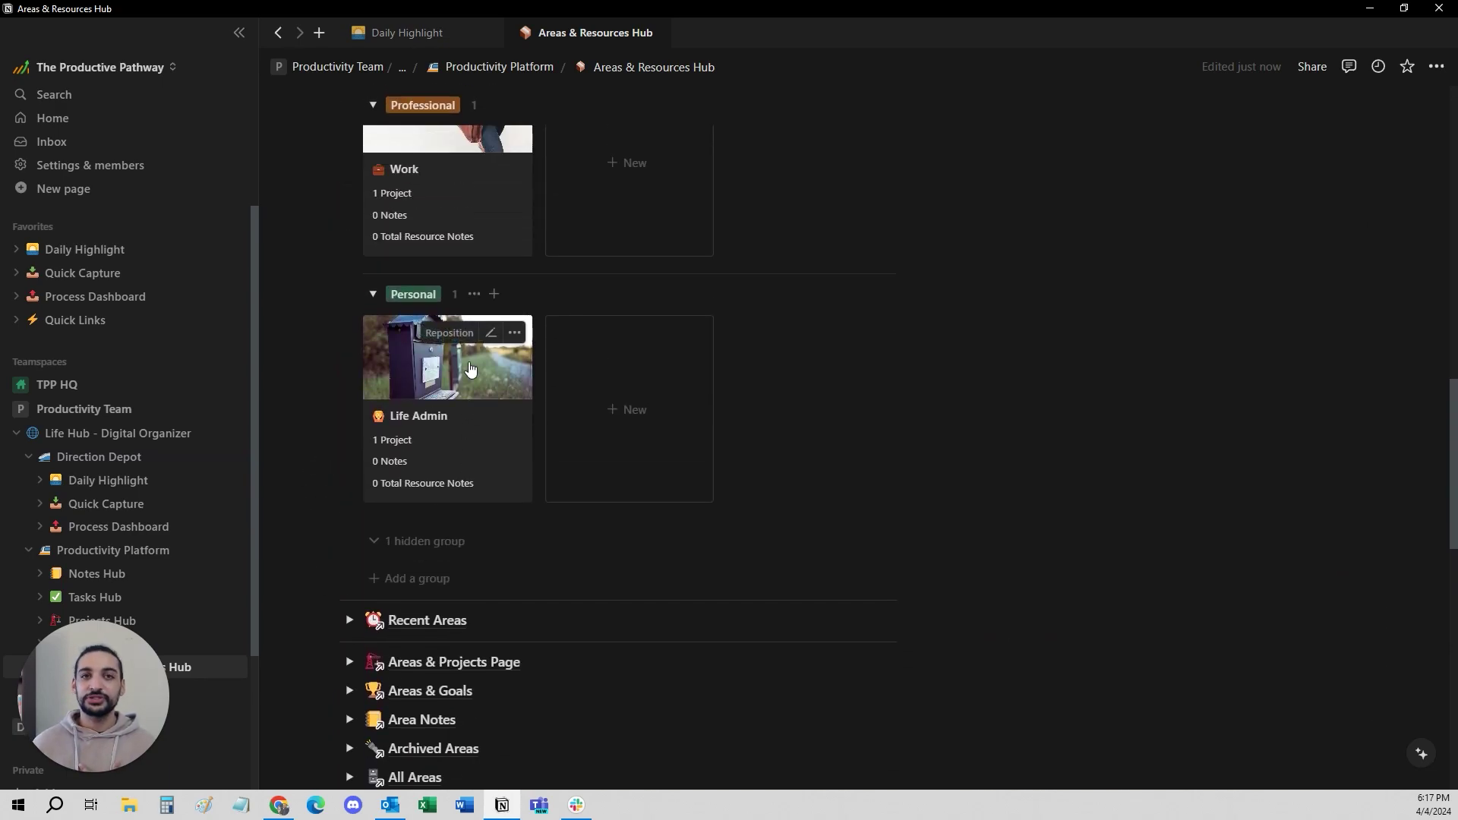
{"action": "scroll", "coordinate": [518, 373], "scroll_direction": "up", "scroll_amount": 3}
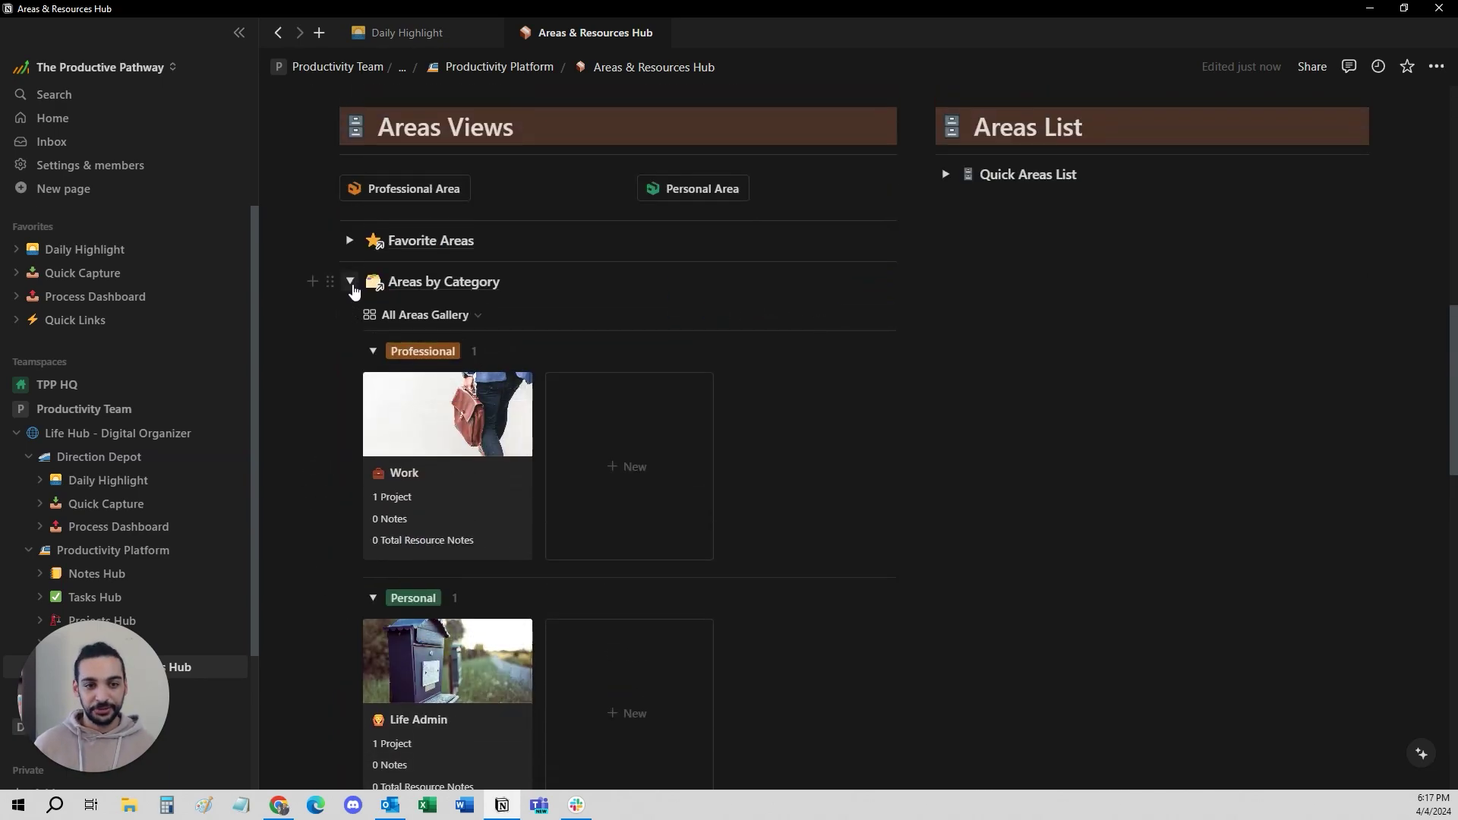
{"action": "left_click", "coordinate": [349, 282]}
{"action": "scroll", "coordinate": [754, 360], "scroll_direction": "up", "scroll_amount": 10}
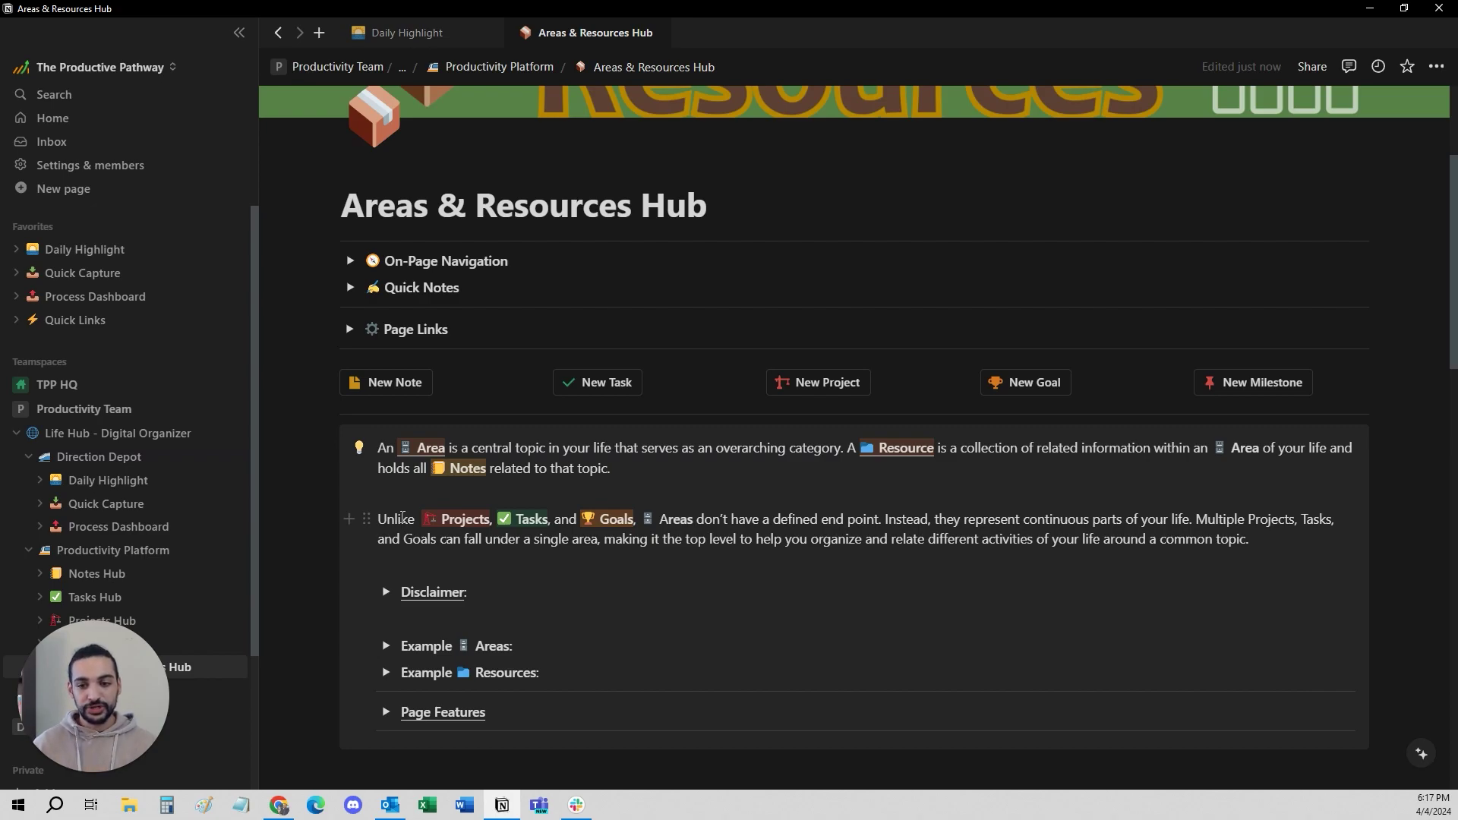
Step: Split the callout's second paragraph so that "Multiple Projects, Tasks, and Goals" starts on a new line
{"action": "left_click_drag", "start_coordinate": [658, 519], "coordinate": [675, 519]}
{"action": "left_click", "coordinate": [792, 524]}
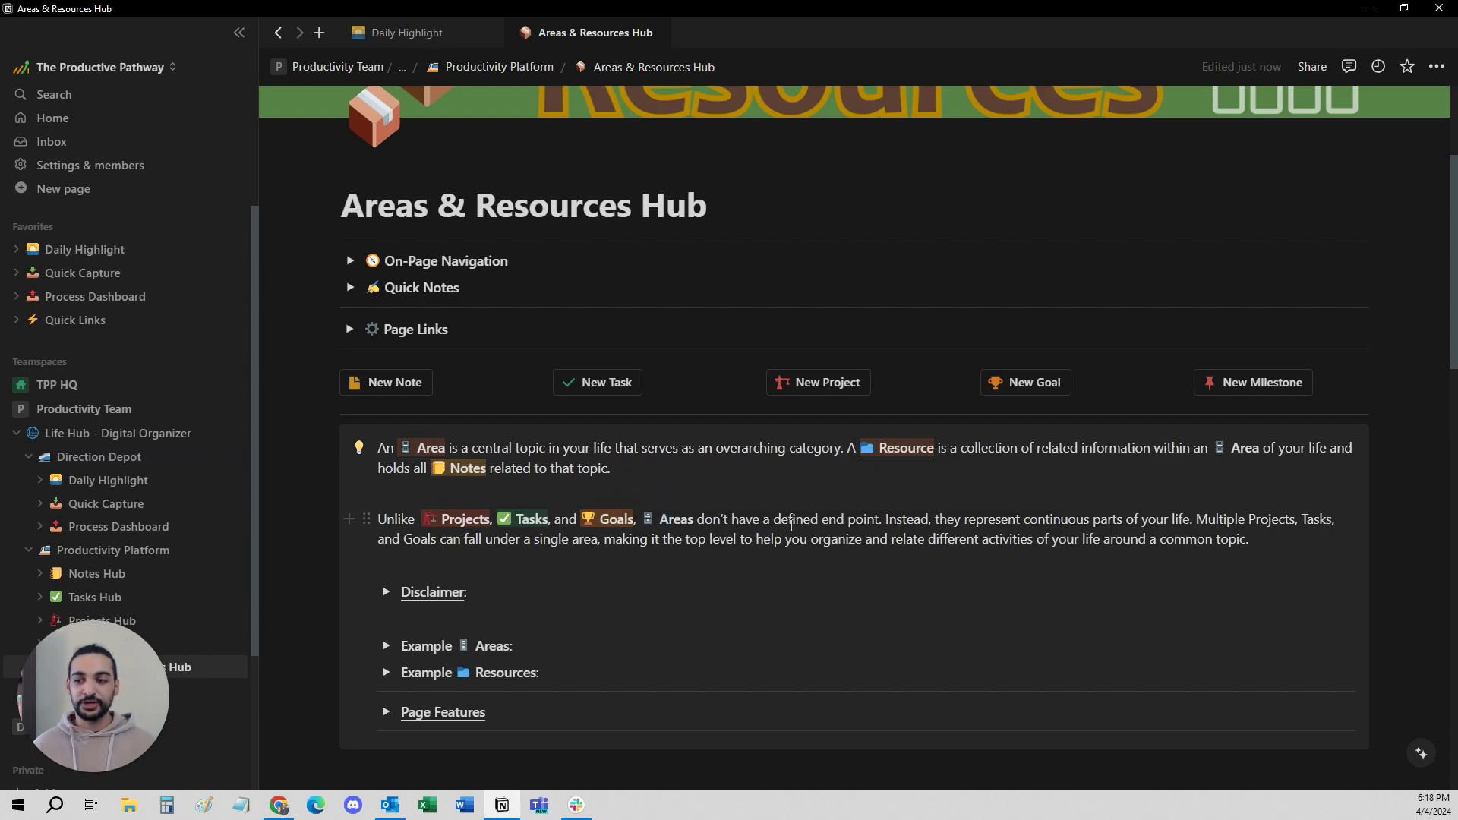
{"action": "left_click", "coordinate": [1197, 519]}
{"action": "key", "text": "Return"}
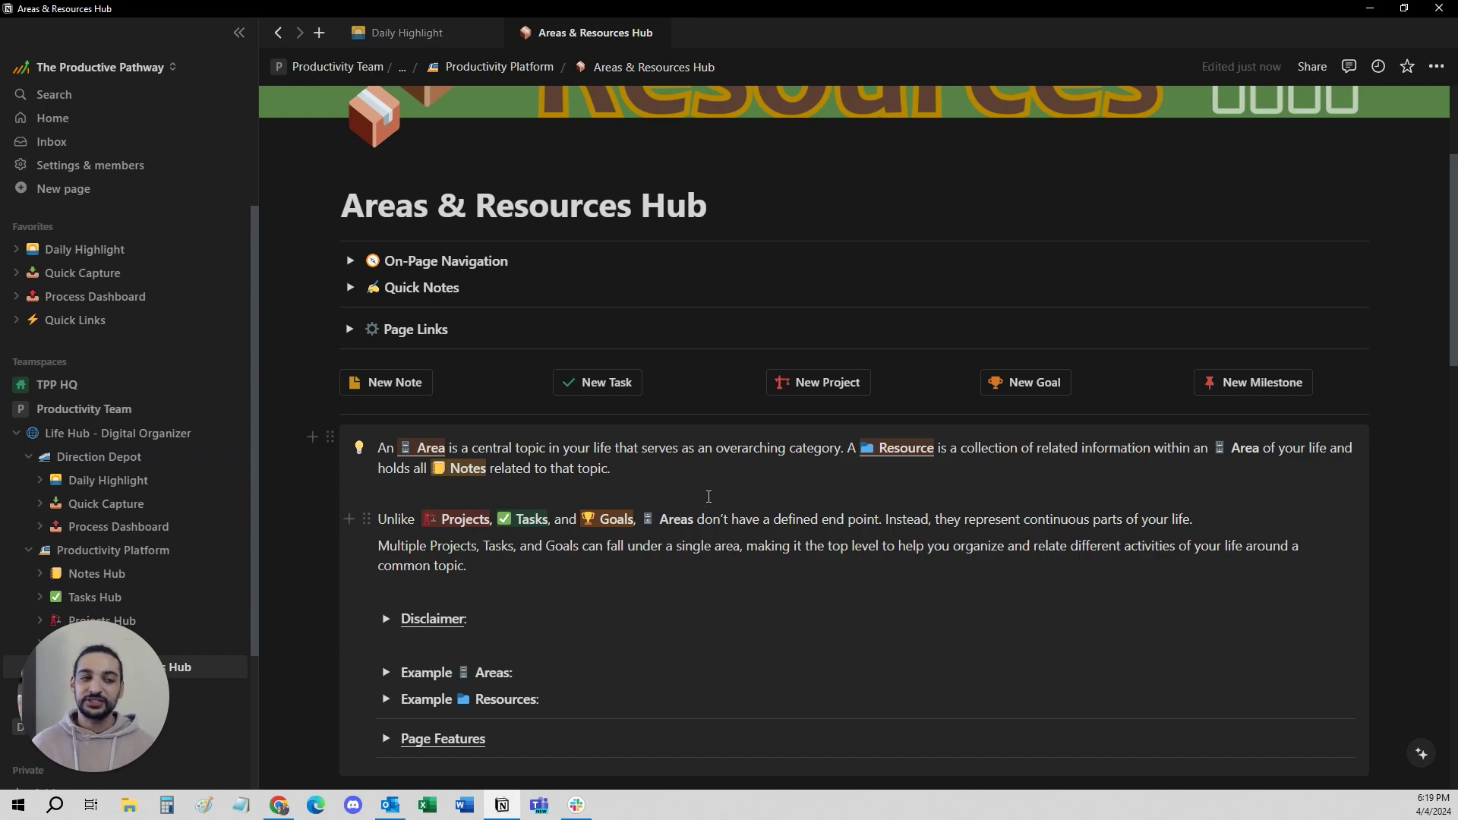
Step: Expand the Disclaimer toggle in the introduction callout and read its explanation of Areas and Resources
{"action": "scroll", "coordinate": [668, 524], "scroll_direction": "down", "scroll_amount": 4}
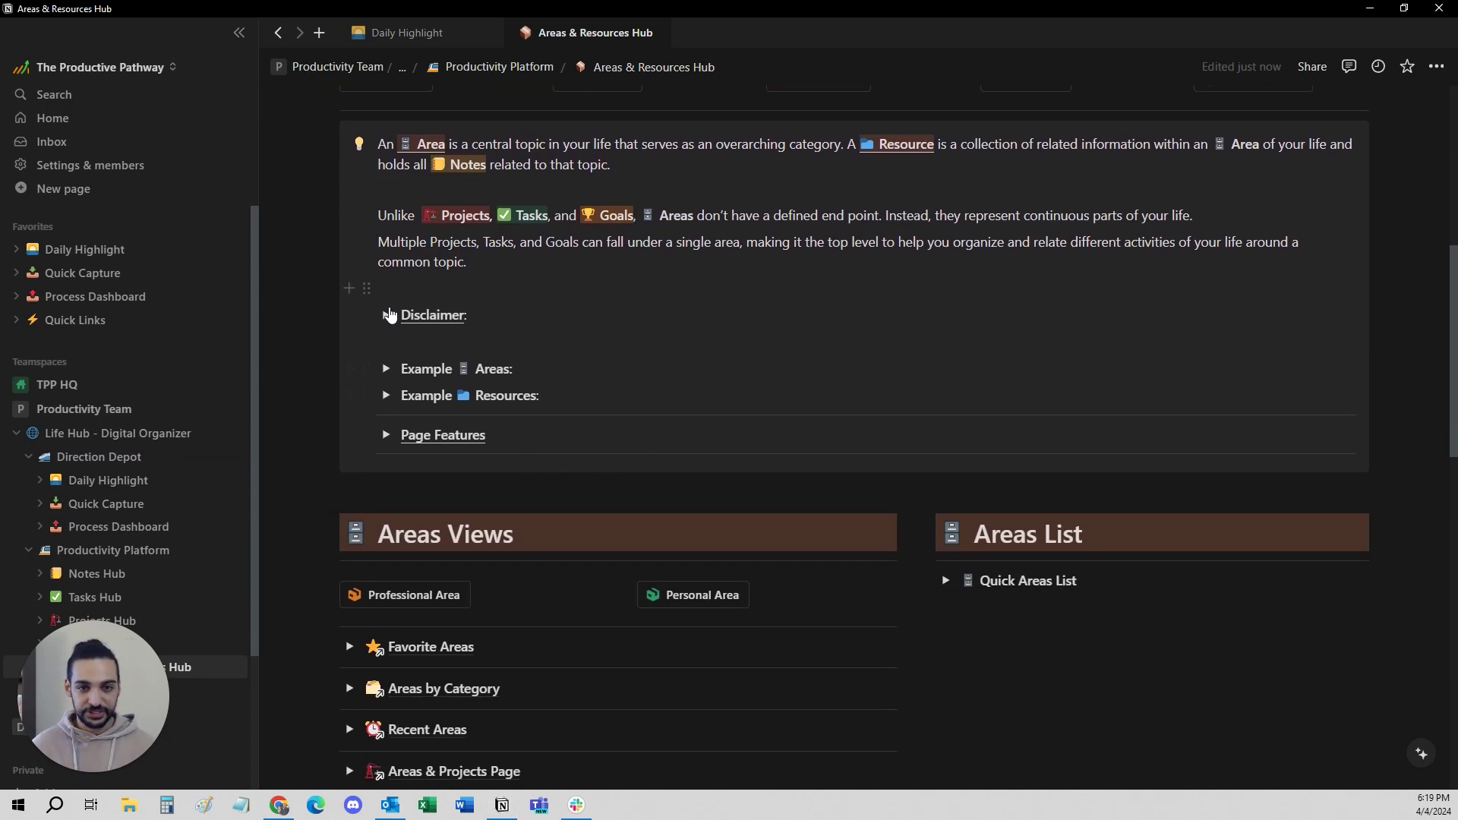
{"action": "left_click", "coordinate": [387, 314]}
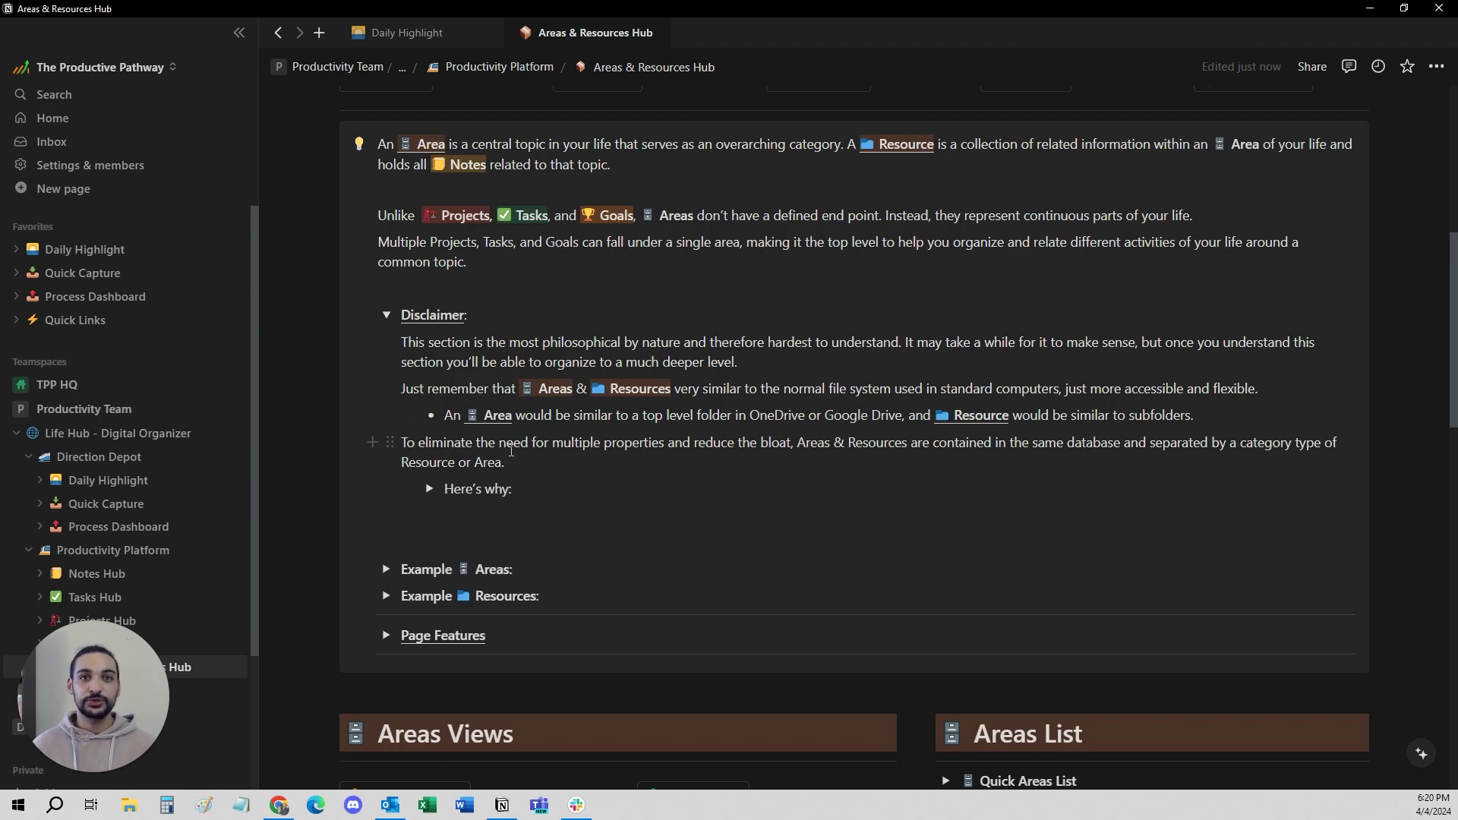
Step: Expand Page Links near the page title and look through its Areas, Resources and DATABASE link groups in turn
{"action": "scroll", "coordinate": [380, 414], "scroll_direction": "up", "scroll_amount": 5}
{"action": "left_click", "coordinate": [351, 406]}
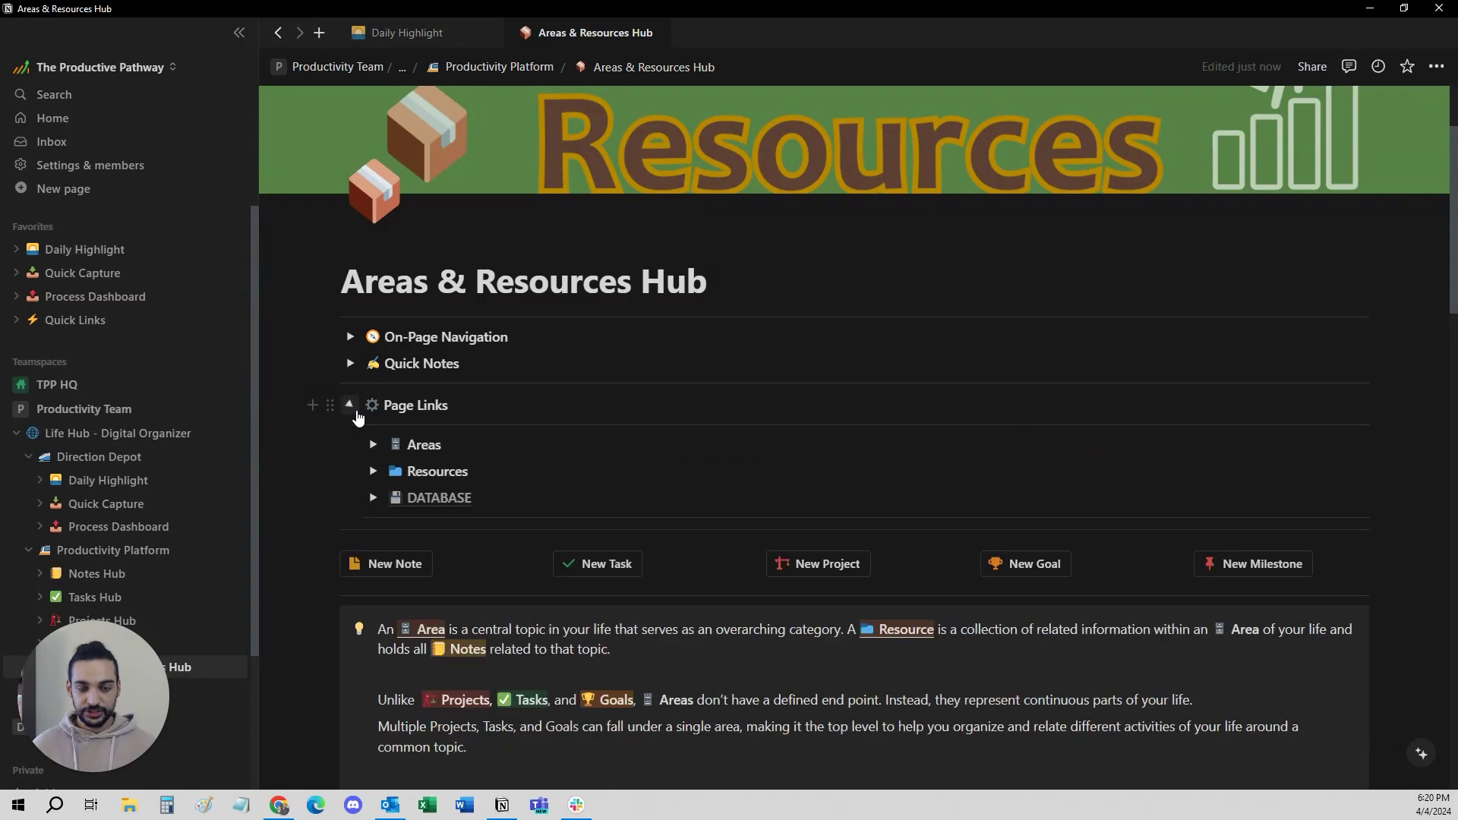
{"action": "scroll", "coordinate": [422, 440], "scroll_direction": "down", "scroll_amount": 2}
{"action": "left_click", "coordinate": [371, 293]}
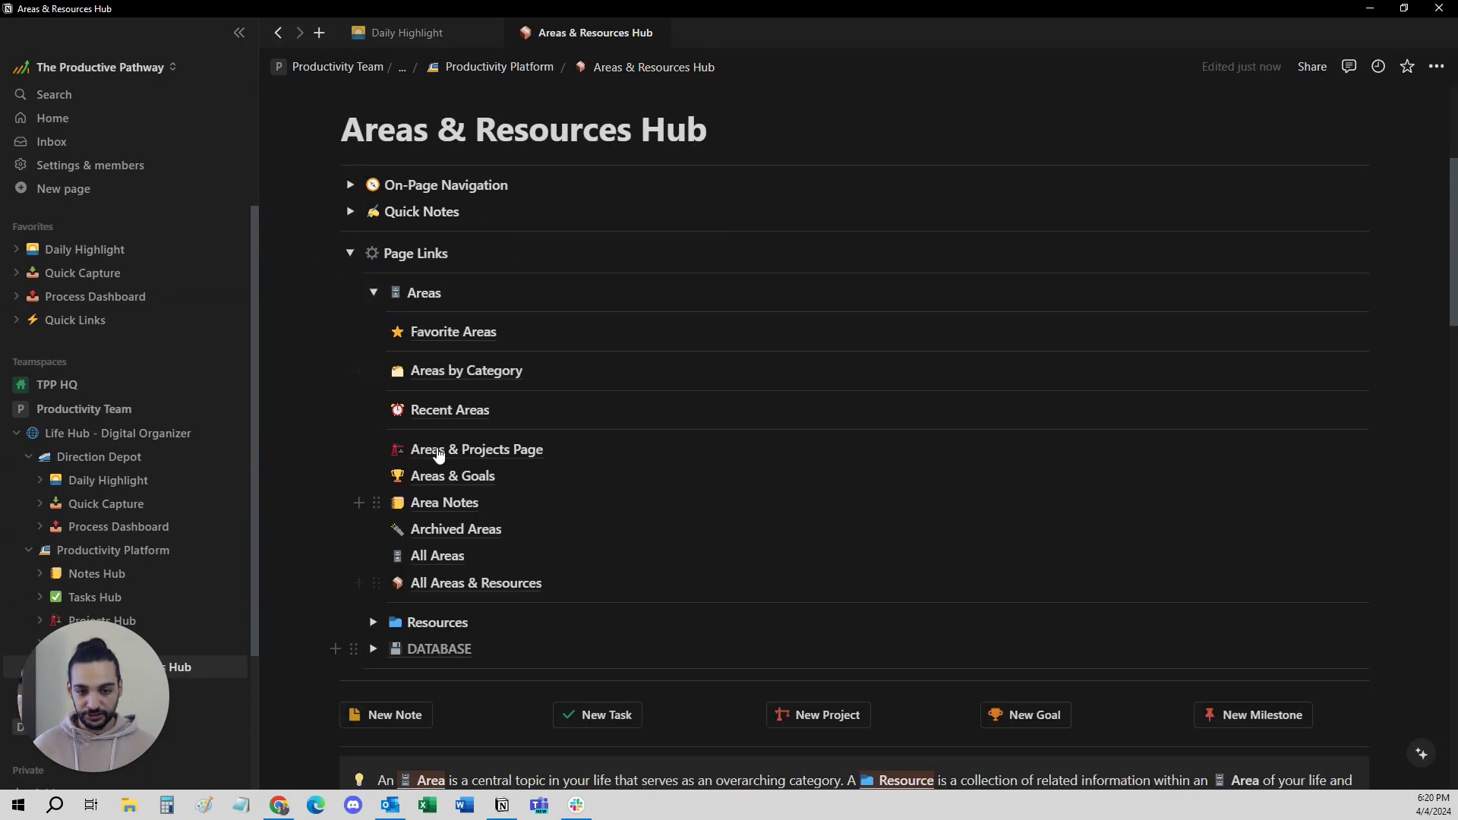
{"action": "left_click", "coordinate": [373, 293]}
{"action": "left_click", "coordinate": [374, 319]}
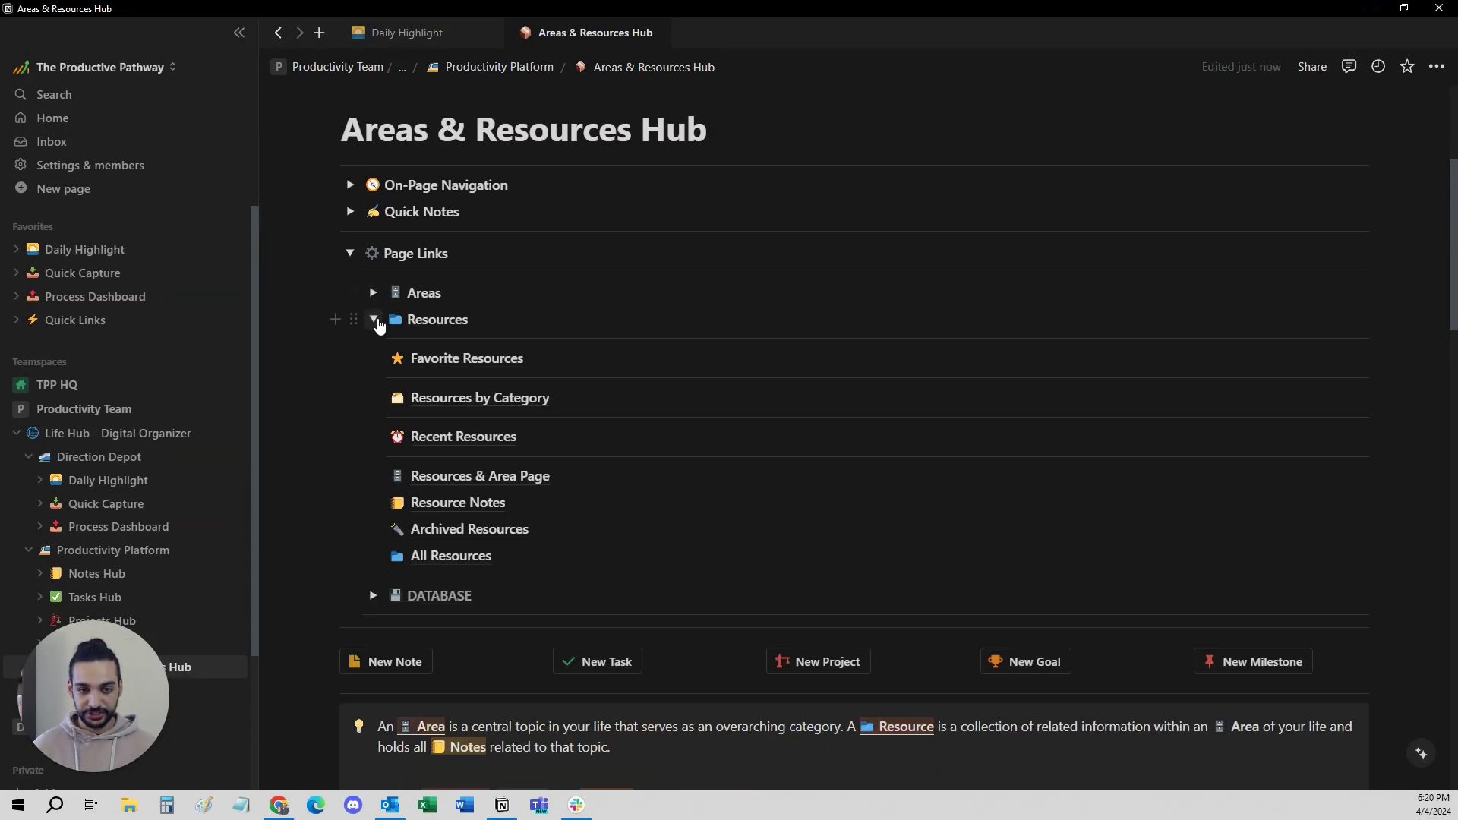
{"action": "left_click", "coordinate": [374, 320]}
{"action": "left_click", "coordinate": [374, 346]}
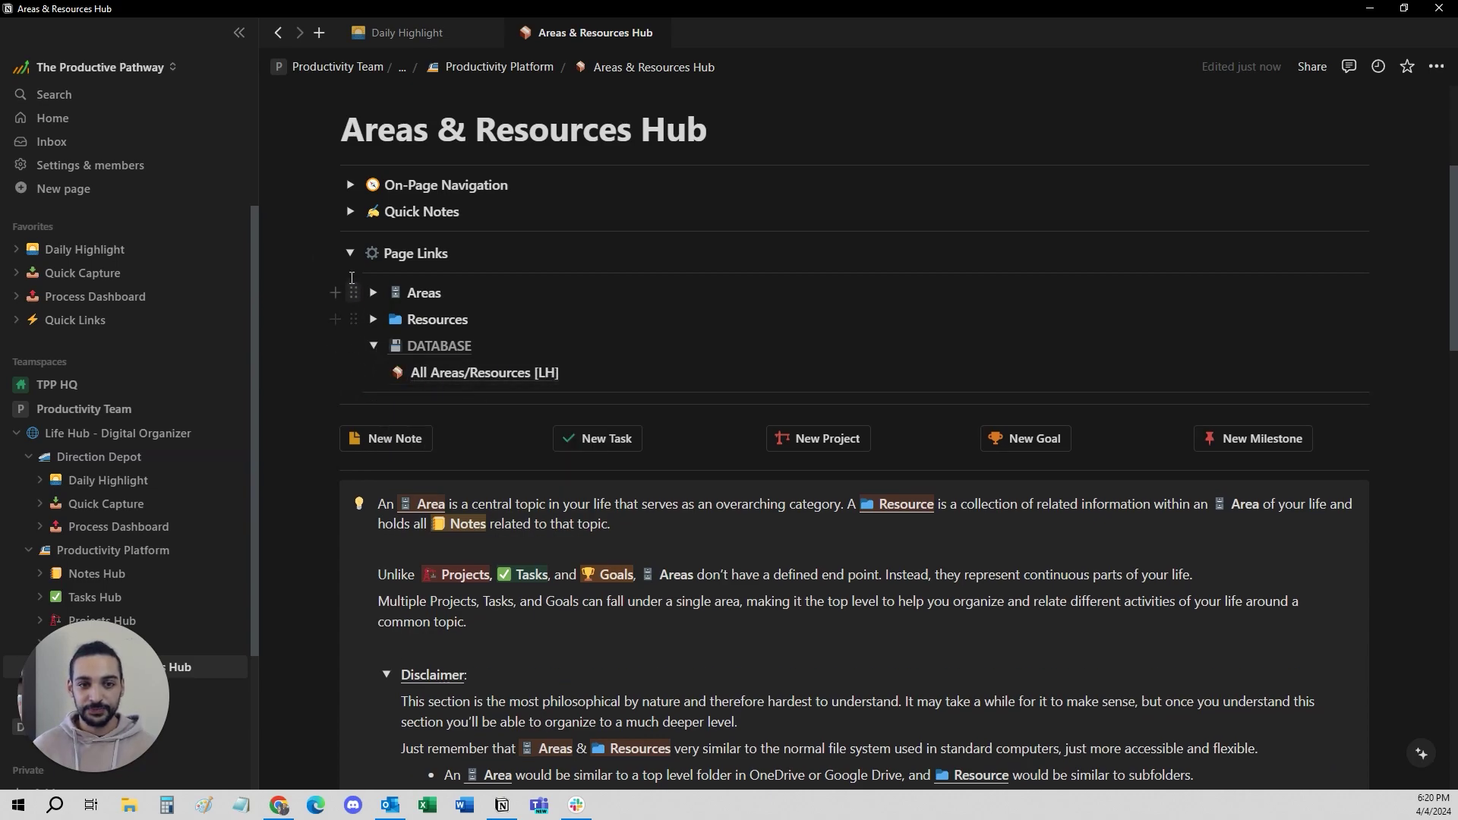
Step: Collapse Page Links and its DATABASE group, and expand Favorite Areas under Areas Views
{"action": "left_click", "coordinate": [373, 346]}
{"action": "left_click", "coordinate": [350, 254]}
{"action": "scroll", "coordinate": [473, 289], "scroll_direction": "down", "scroll_amount": 8}
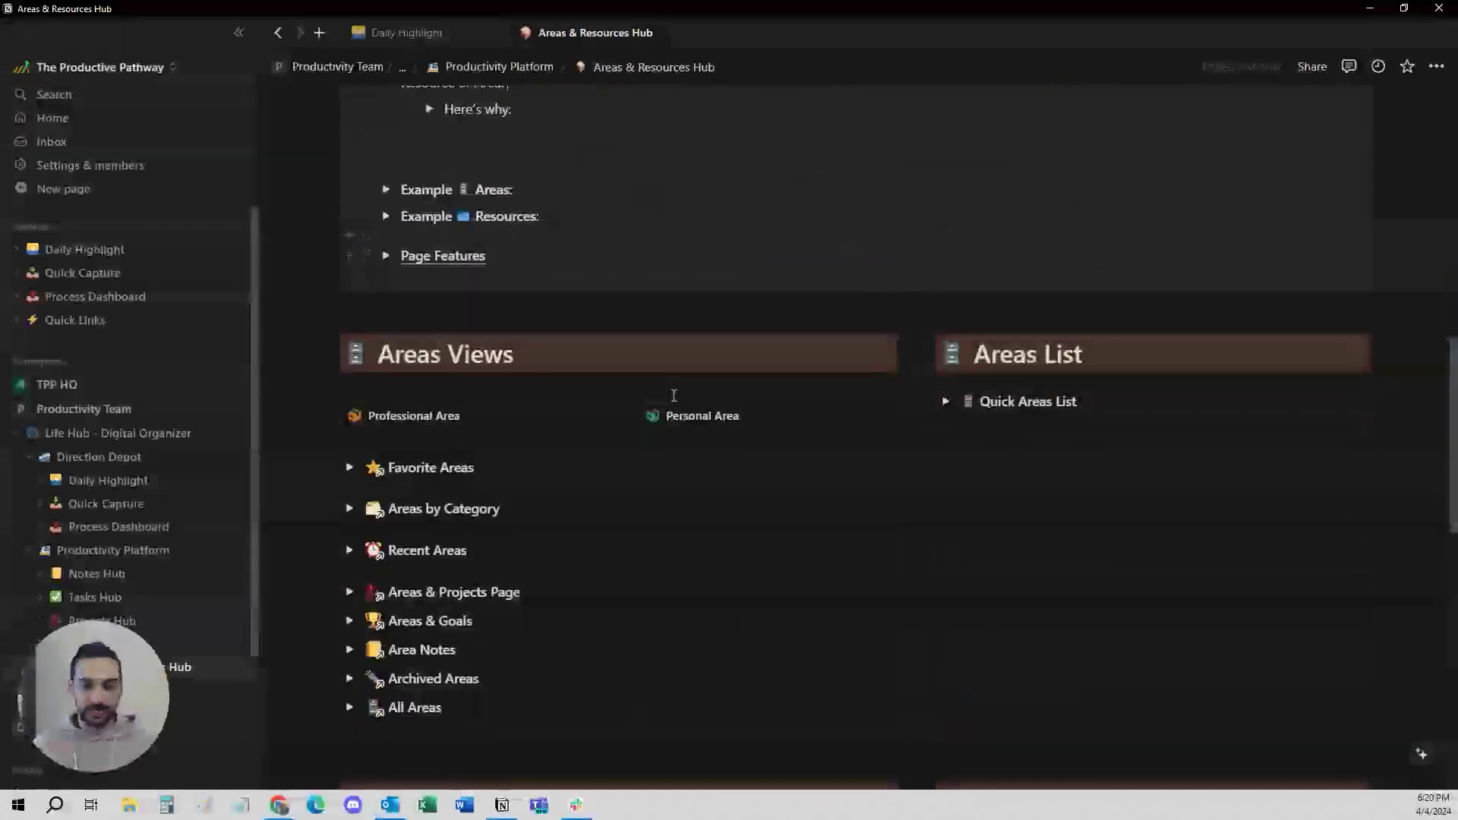
{"action": "left_click", "coordinate": [350, 467]}
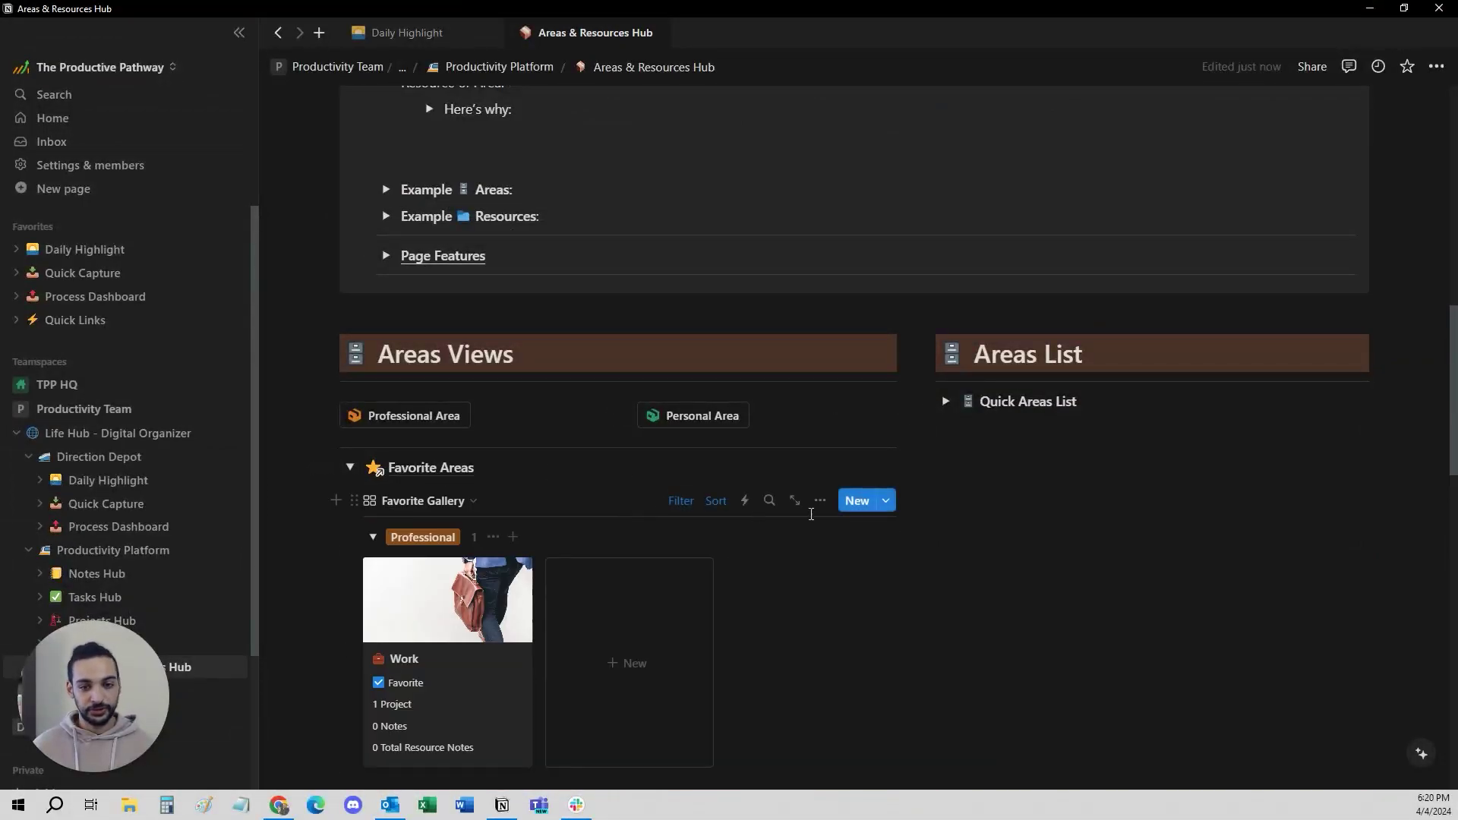
Step: Look through the templates offered for new entries in the Favorite Gallery, and close the list without choosing one
{"action": "left_click", "coordinate": [885, 500]}
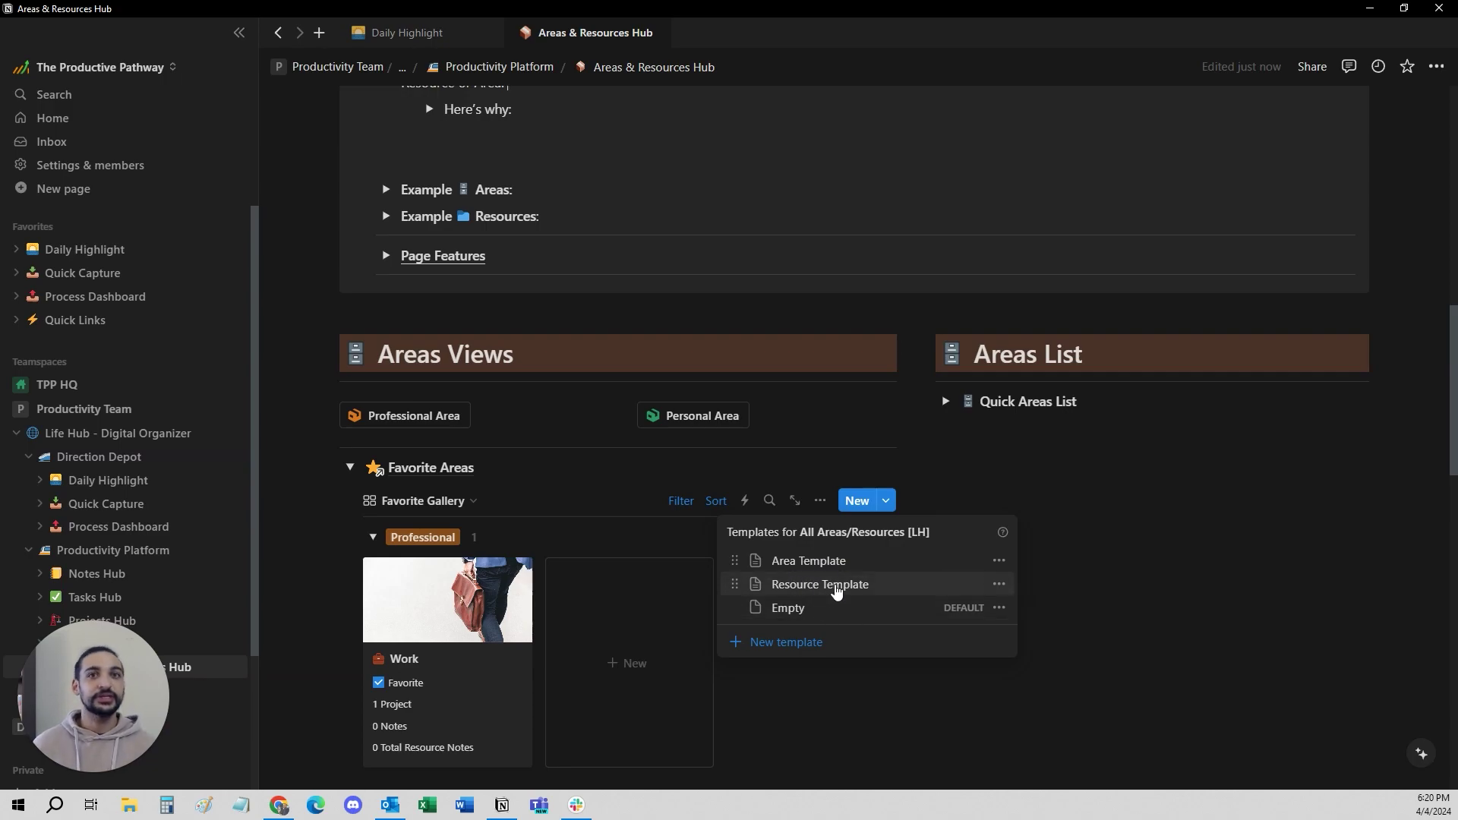
{"action": "left_click", "coordinate": [589, 502]}
{"action": "scroll", "coordinate": [589, 503], "scroll_direction": "down", "scroll_amount": 4}
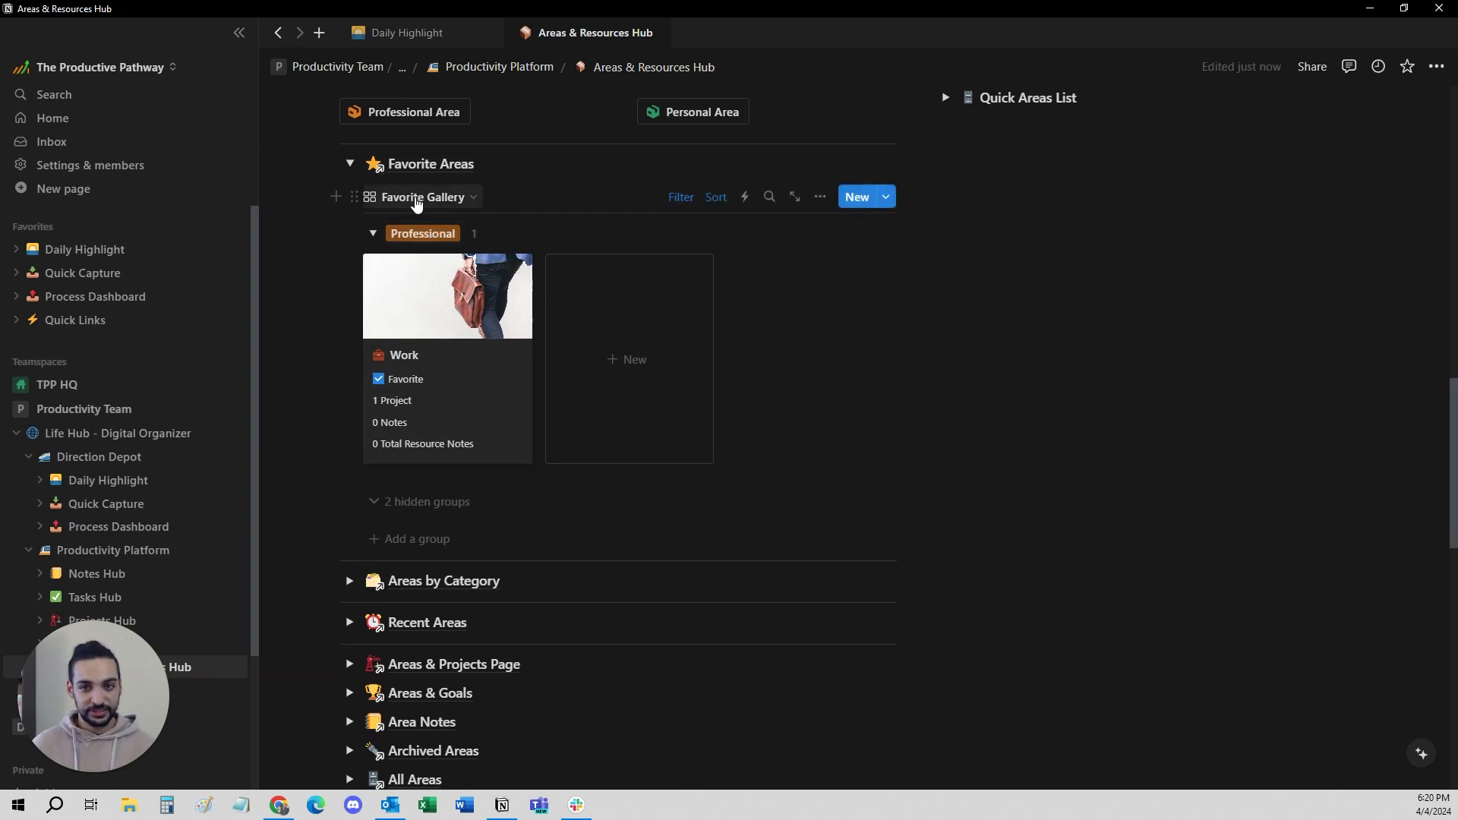
Step: Create a new entry in the Favorite Gallery's Professional group with Type set to Resource, and apply the Resource Template
{"action": "left_click", "coordinate": [635, 356]}
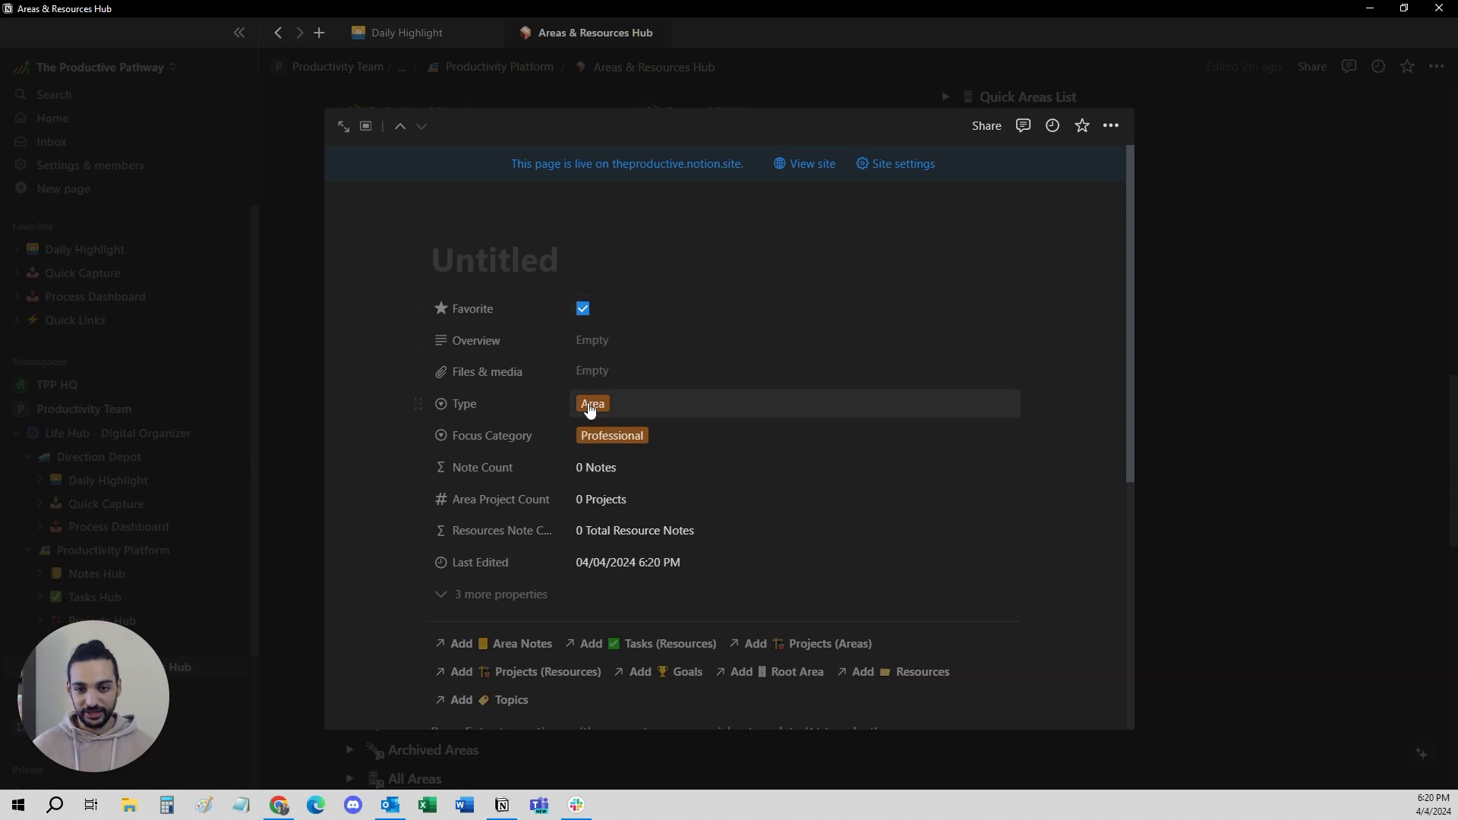
{"action": "left_click", "coordinate": [591, 405]}
{"action": "left_click", "coordinate": [614, 484]}
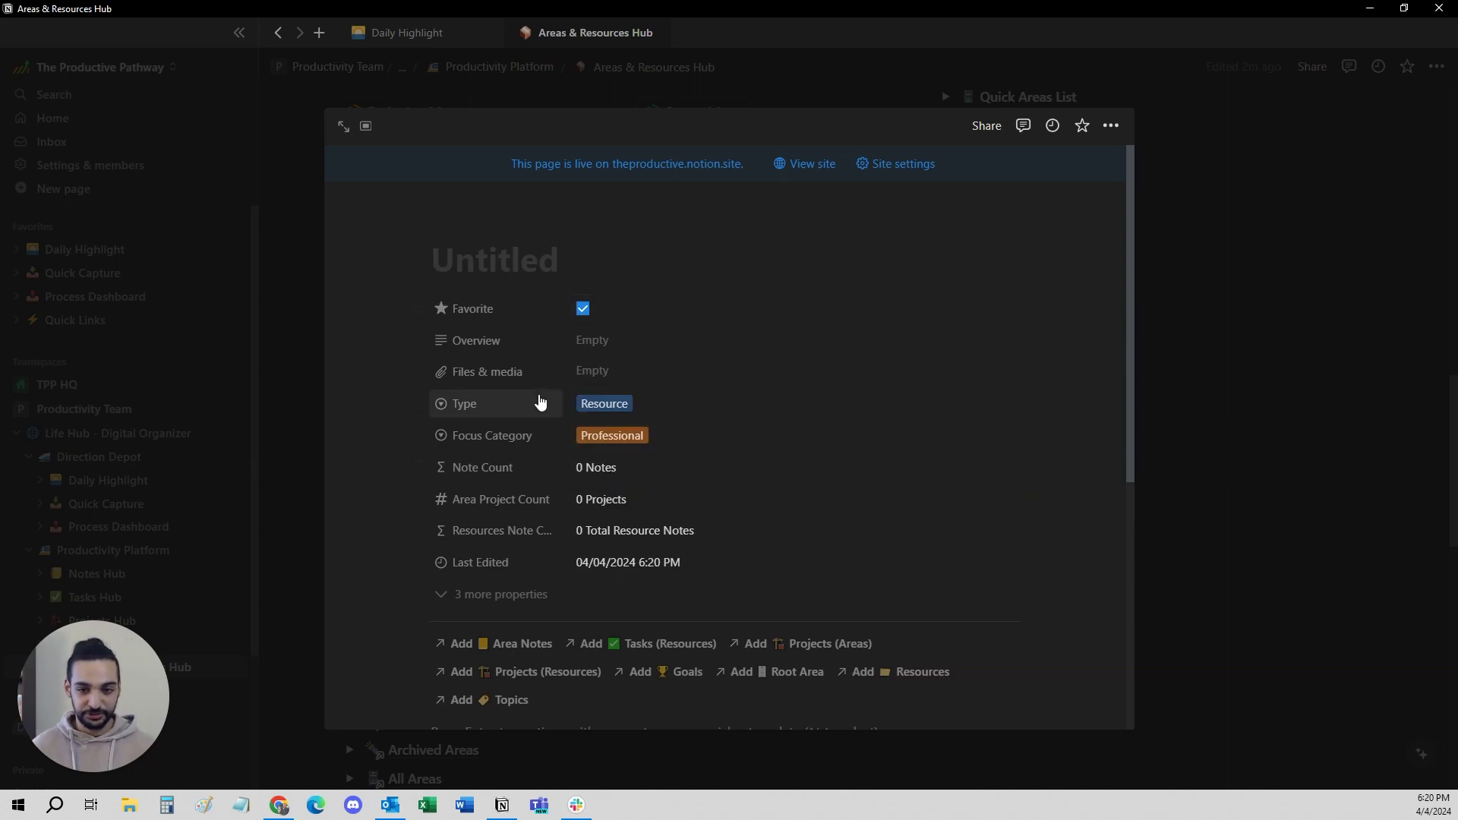
{"action": "scroll", "coordinate": [577, 437], "scroll_direction": "down", "scroll_amount": 5}
{"action": "left_click", "coordinate": [507, 376]}
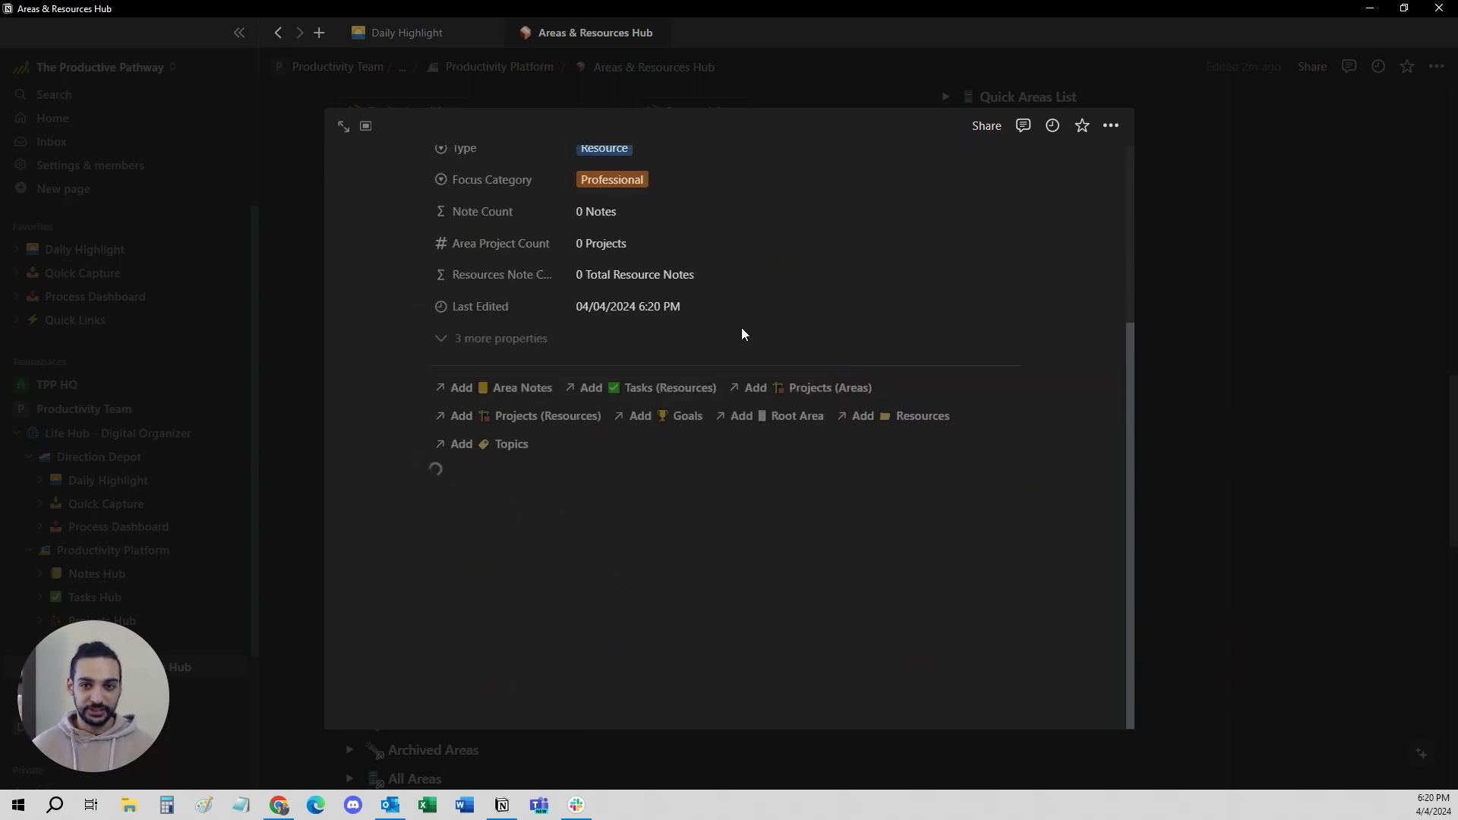
{"action": "scroll", "coordinate": [628, 478], "scroll_direction": "down", "scroll_amount": 3}
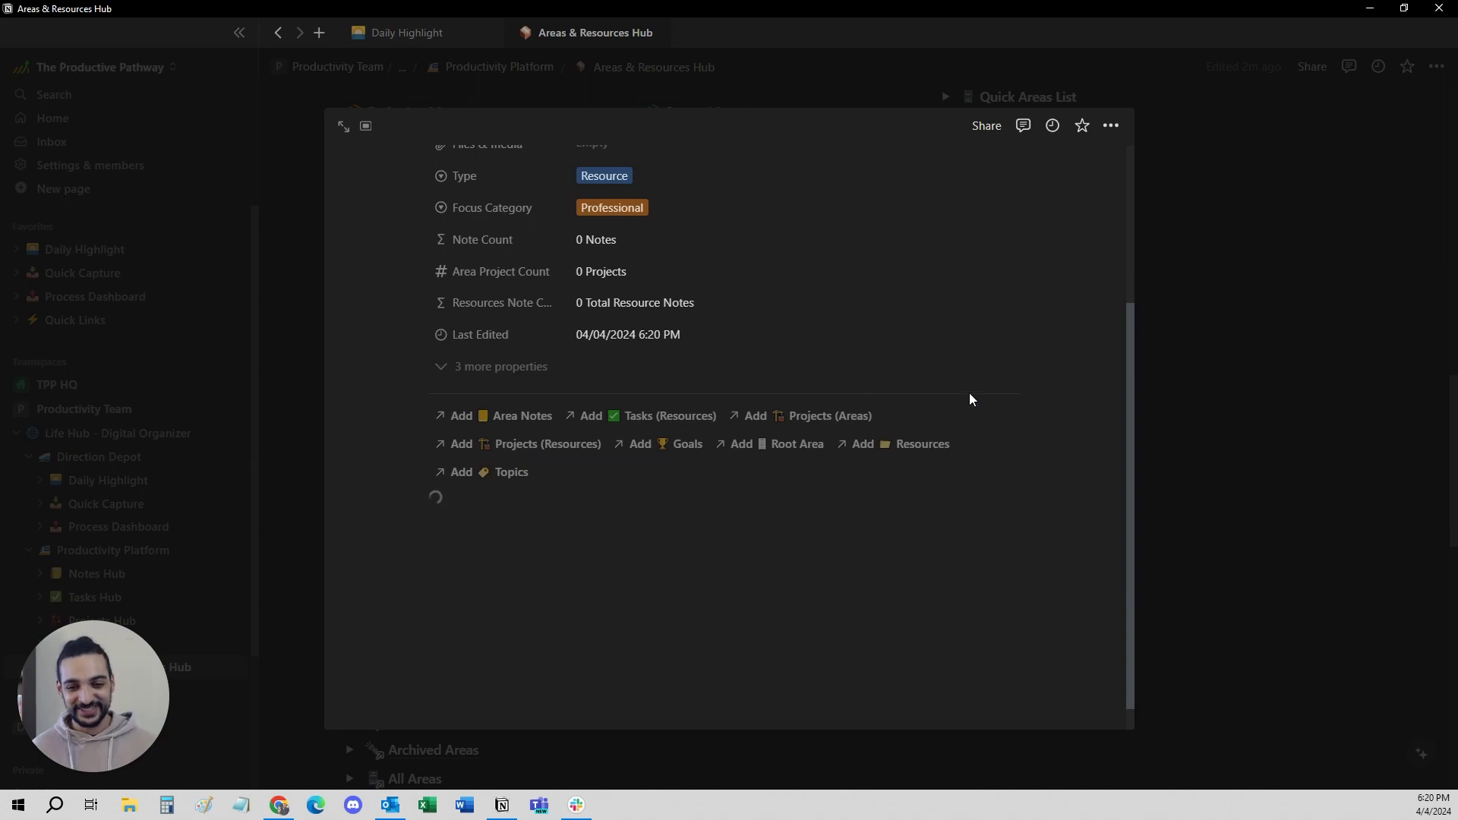
{"action": "scroll", "coordinate": [720, 423], "scroll_direction": "up", "scroll_amount": 3}
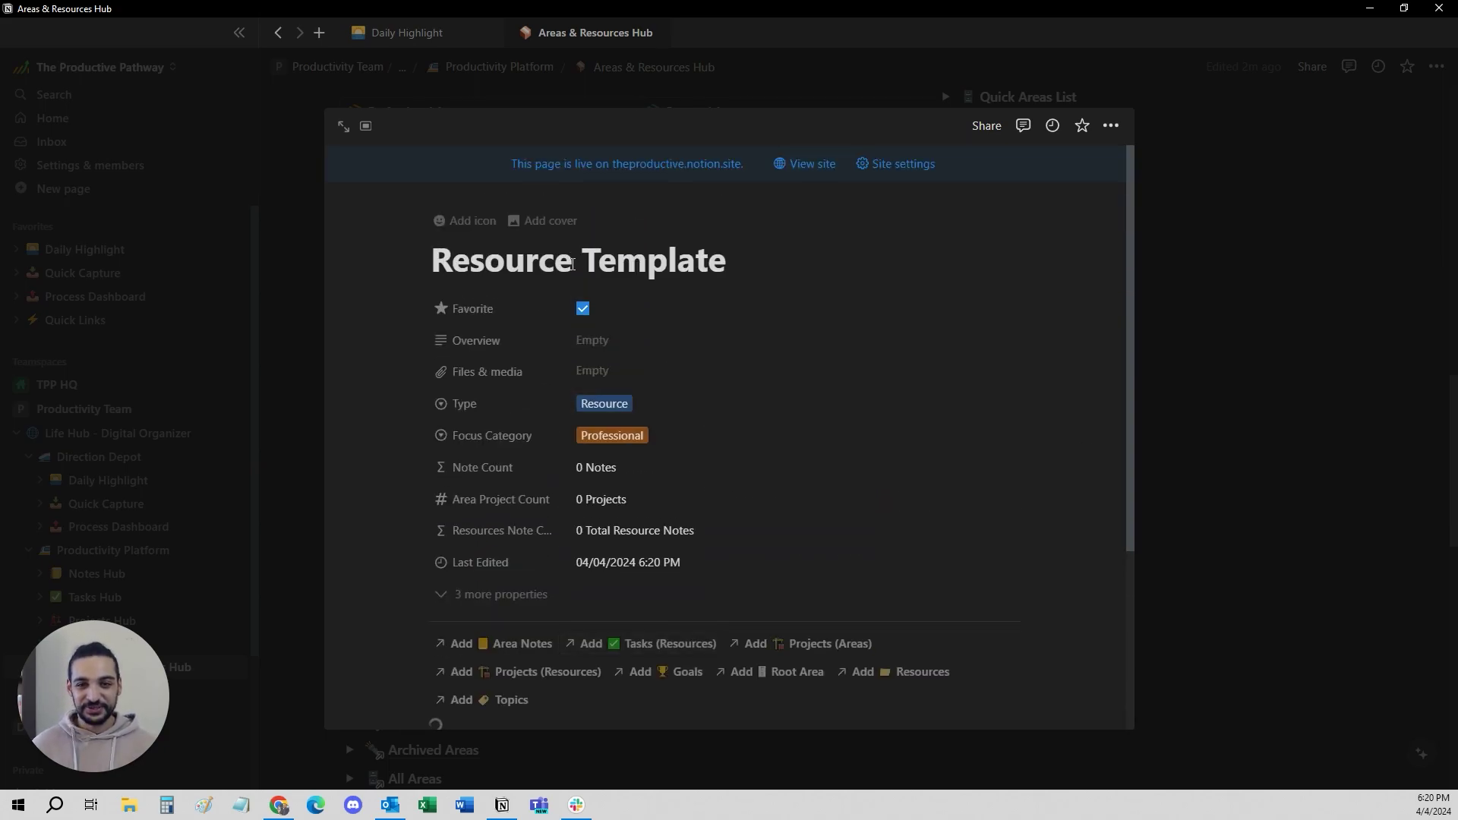
Step: Review the new resource's properties and its Focus Category options, keeping Professional
{"action": "scroll", "coordinate": [570, 273], "scroll_direction": "down", "scroll_amount": 1}
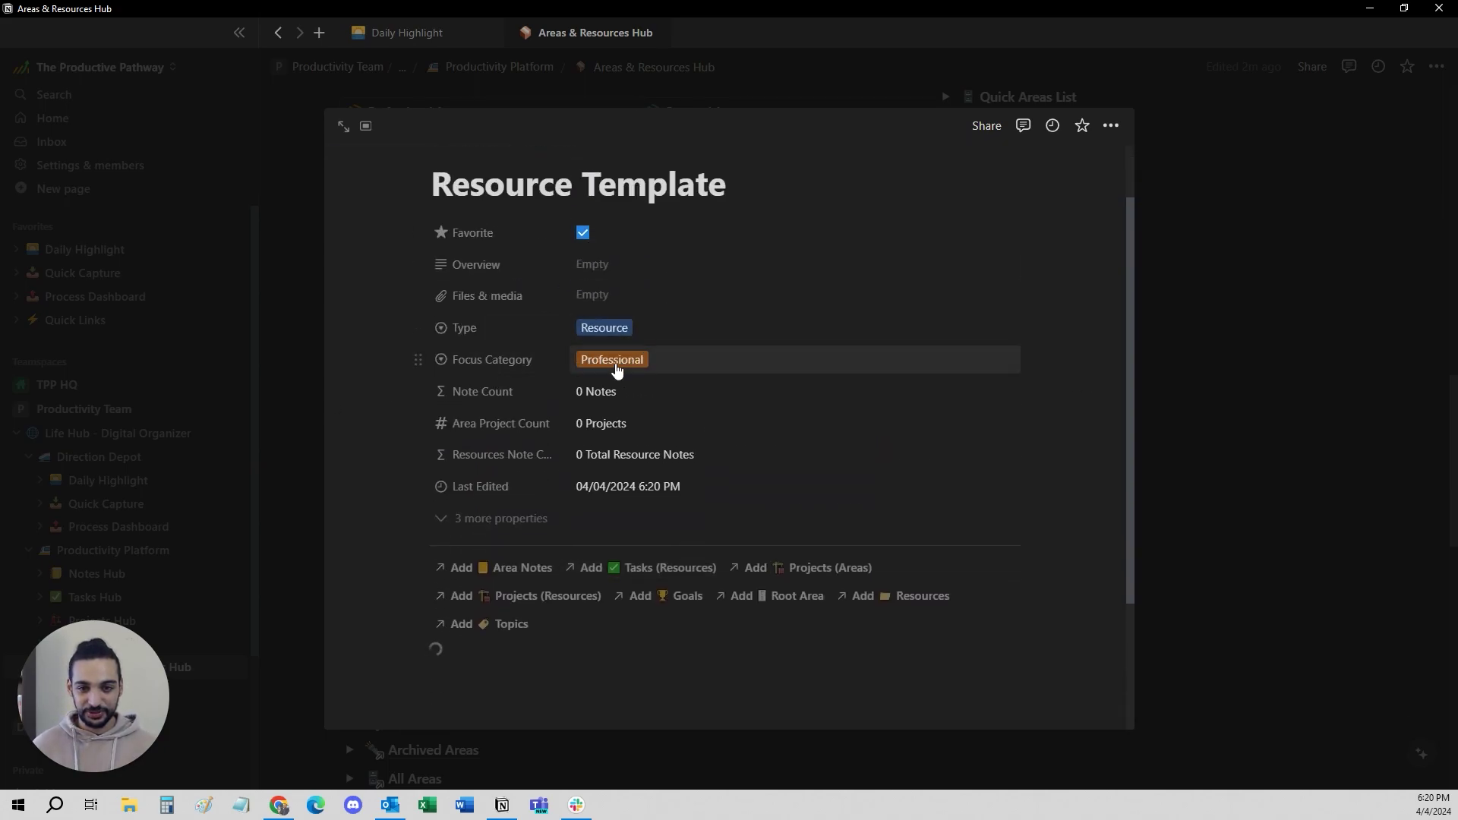
{"action": "left_click", "coordinate": [611, 368]}
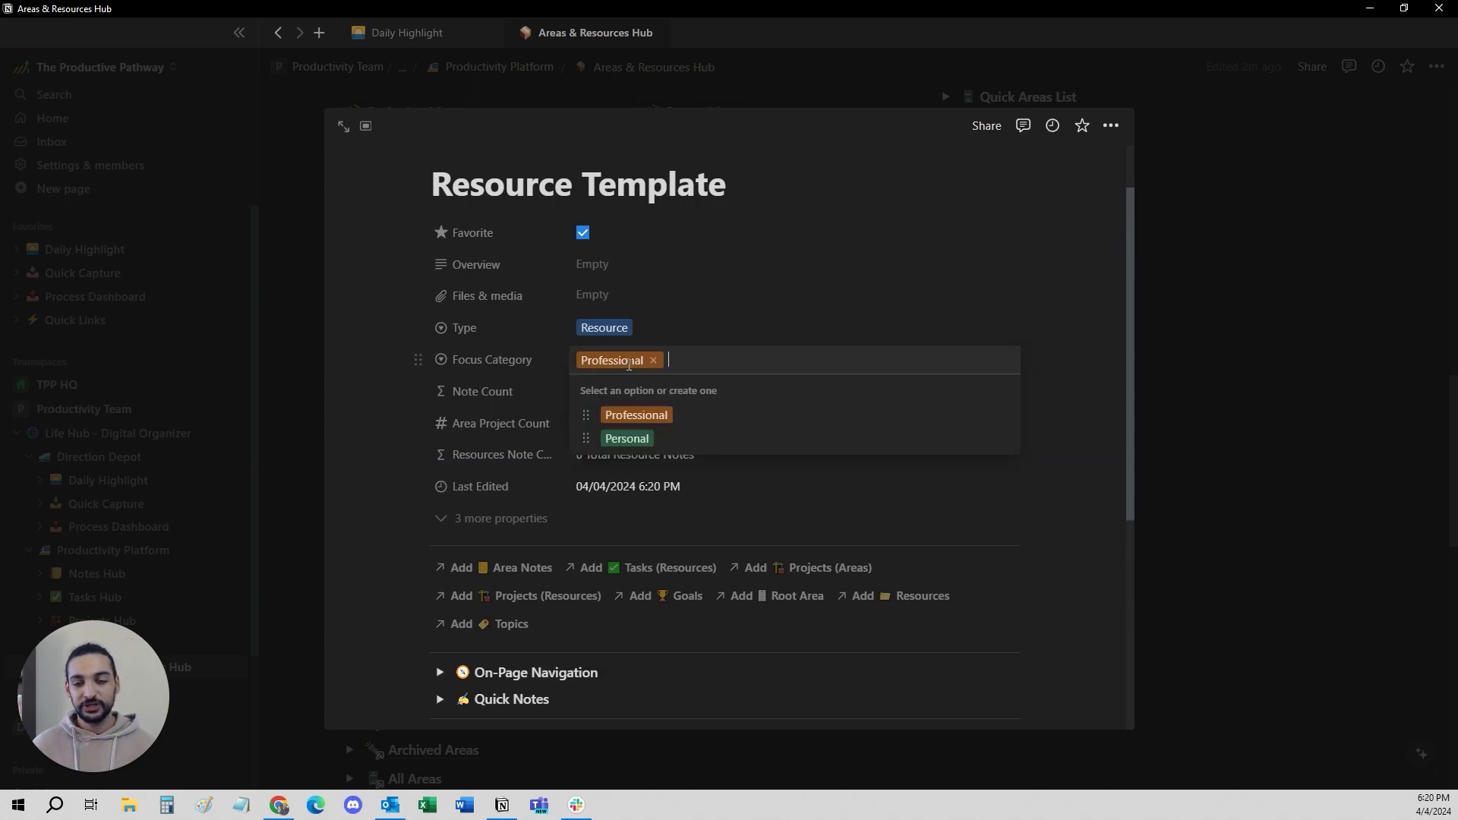
{"action": "left_click", "coordinate": [486, 353]}
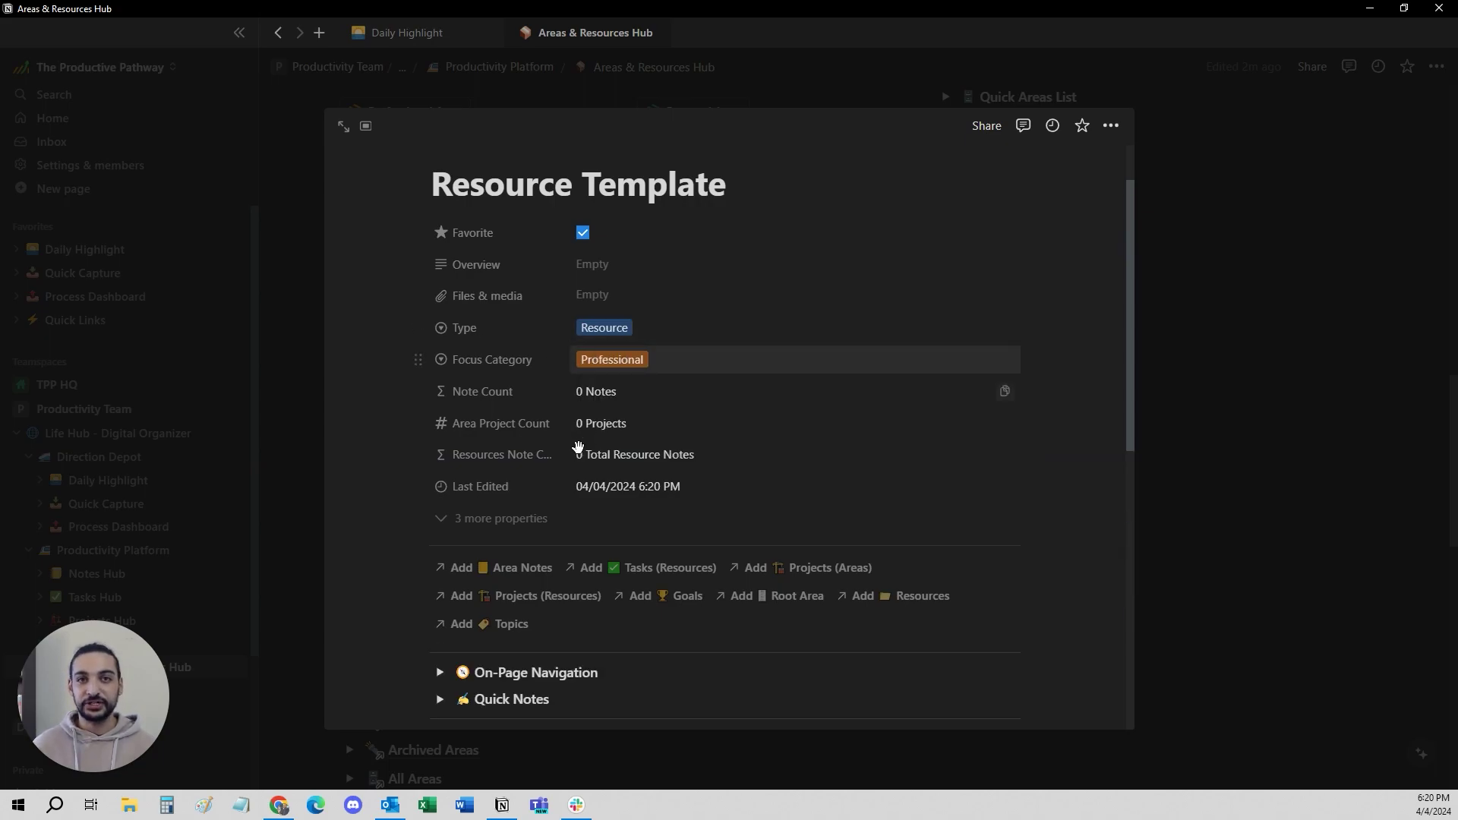
Step: Examine the new resource page's Resource Notes and Quick Notes sections, briefly expanding Favorite Notes
{"action": "scroll", "coordinate": [527, 488], "scroll_direction": "down", "scroll_amount": 8}
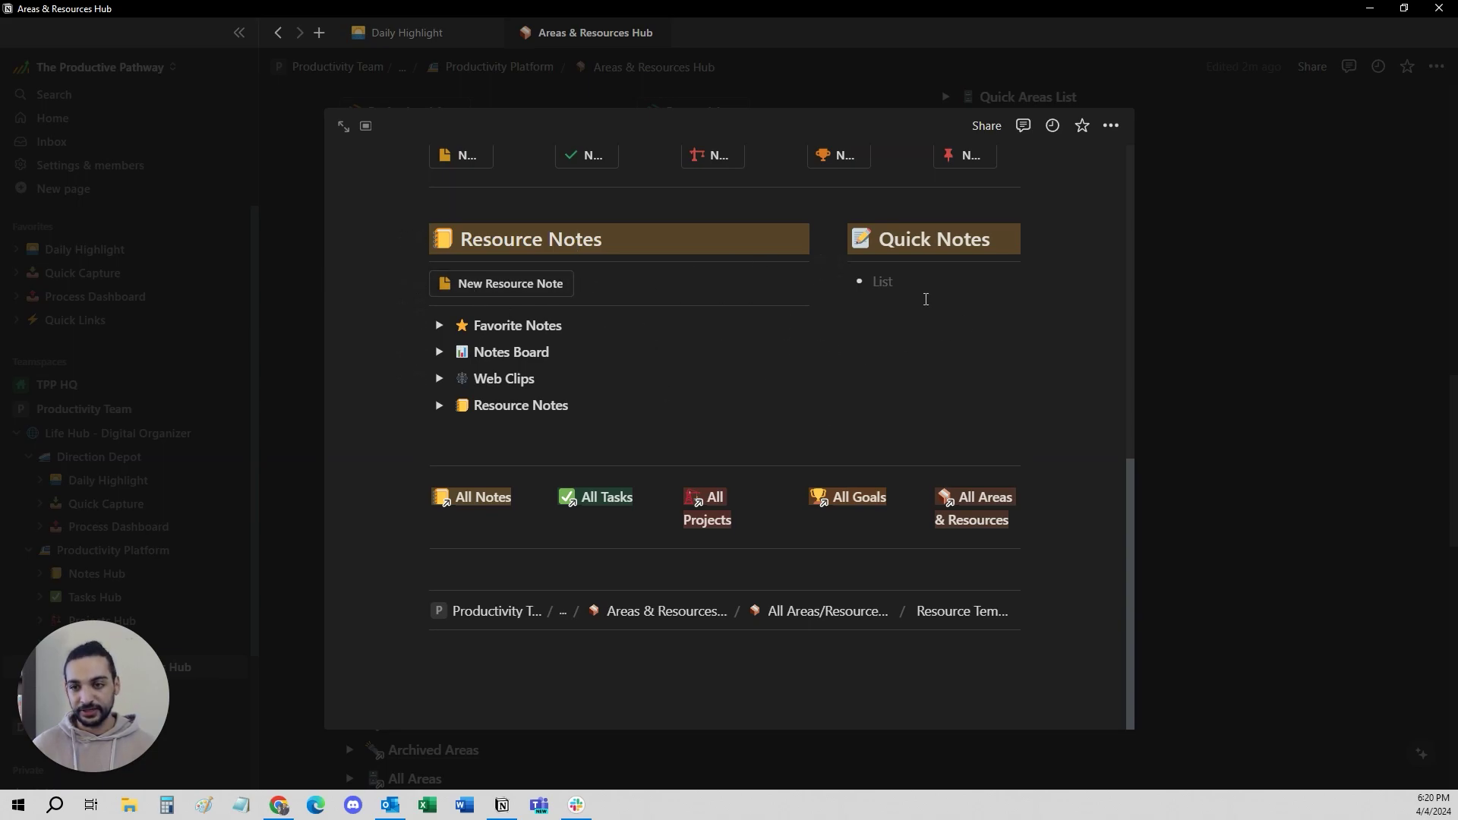
{"action": "left_click", "coordinate": [925, 305]}
{"action": "key", "text": "BackSpace"}
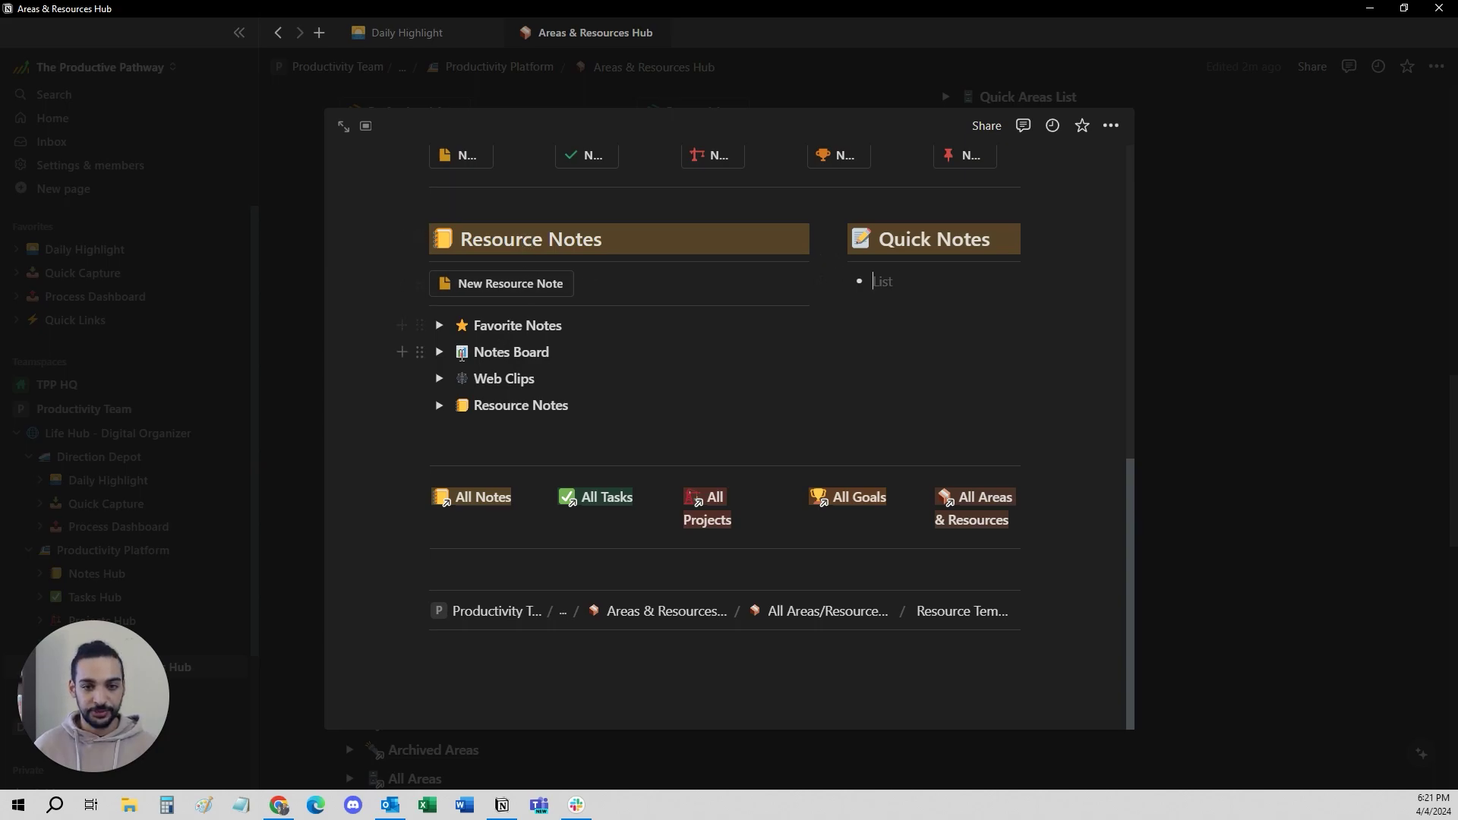
{"action": "left_click", "coordinate": [441, 327]}
{"action": "left_click", "coordinate": [441, 327]}
Step: Link the "Notion organization tips" note to the resource through its Area Notes relation
{"action": "scroll", "coordinate": [589, 364], "scroll_direction": "up", "scroll_amount": 8}
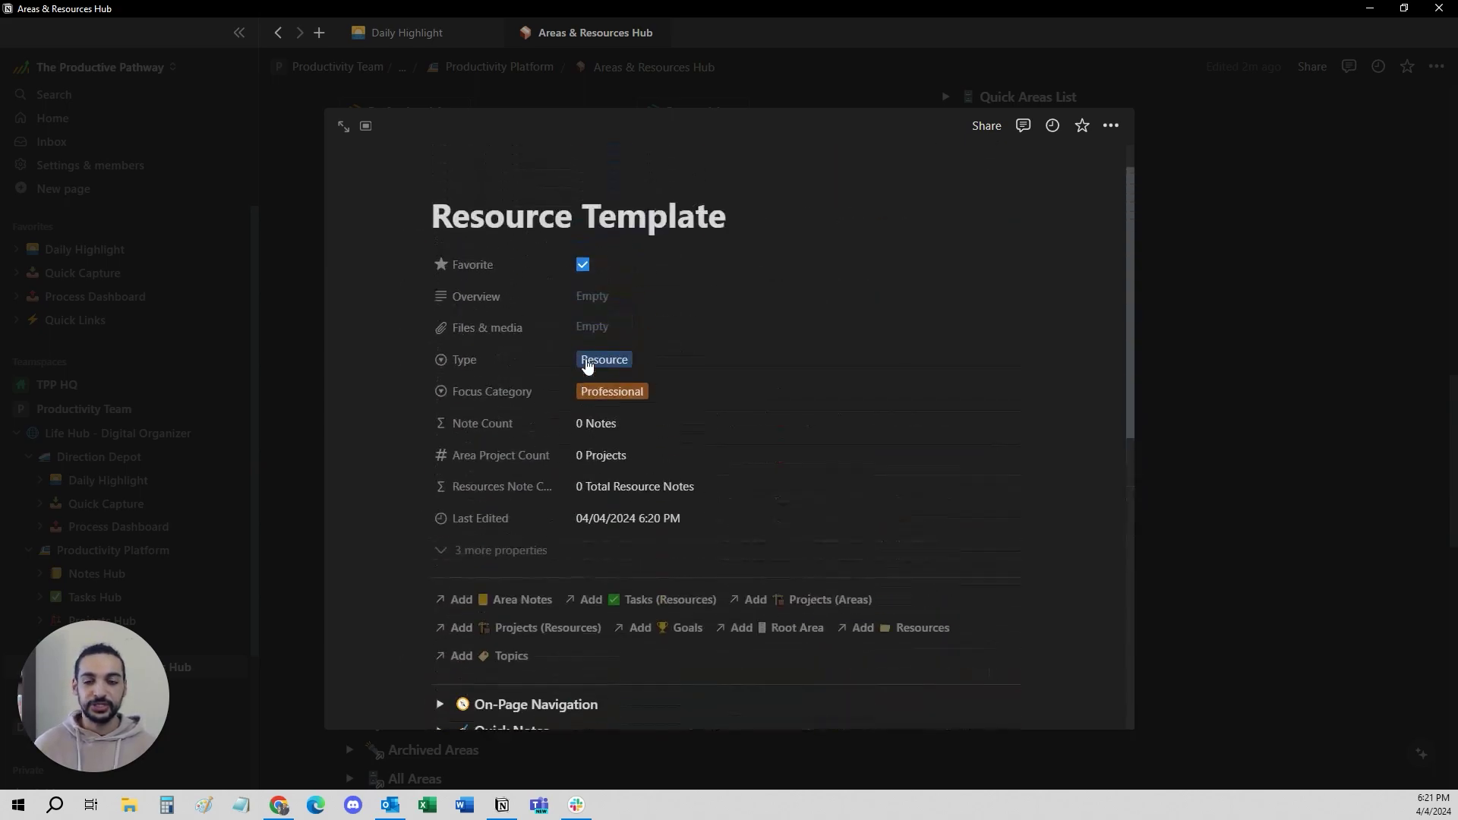
{"action": "scroll", "coordinate": [522, 360], "scroll_direction": "down", "scroll_amount": 3}
{"action": "scroll", "coordinate": [619, 392], "scroll_direction": "up", "scroll_amount": 2}
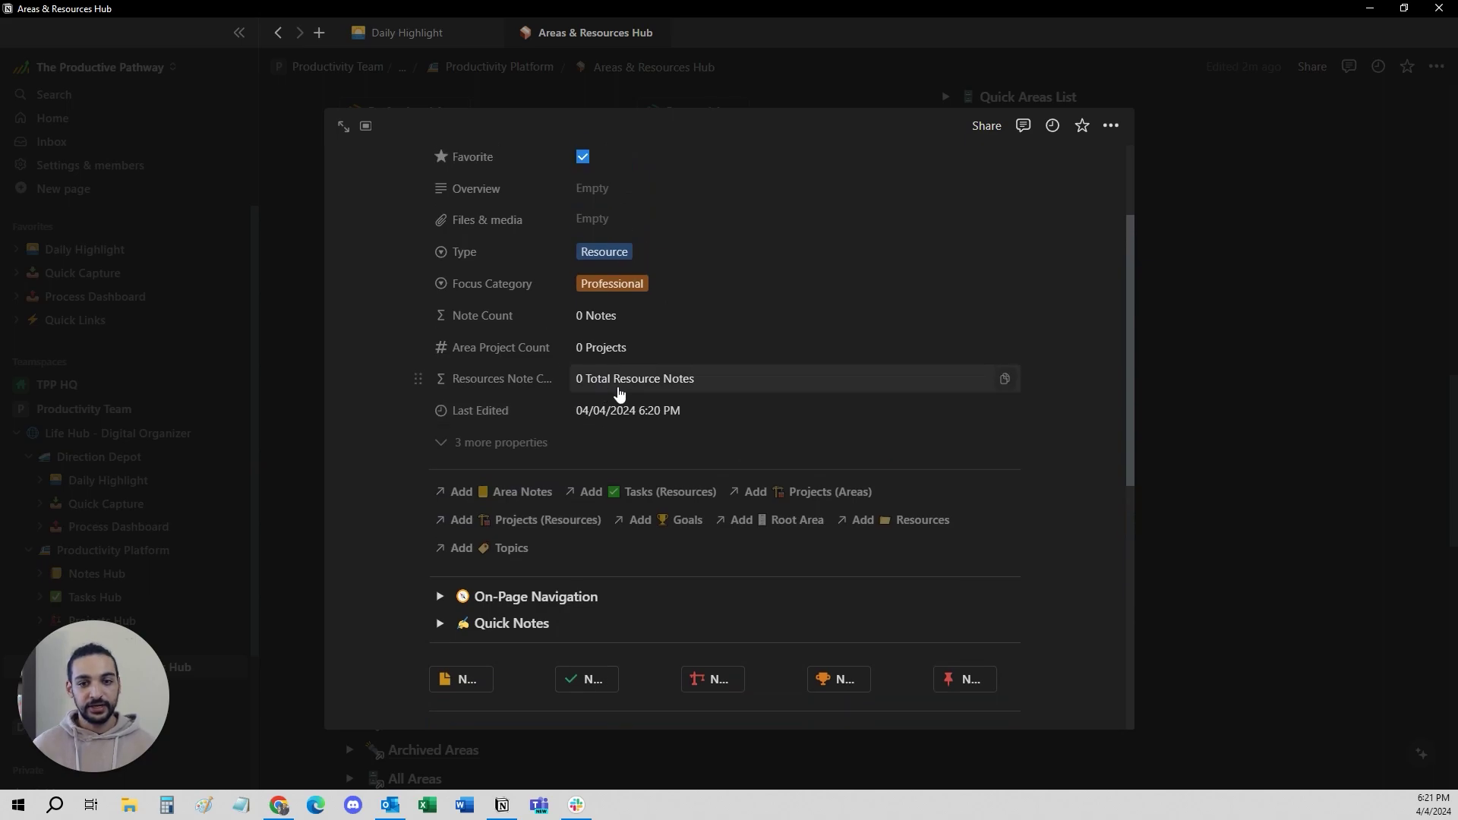
{"action": "left_click", "coordinate": [488, 492]}
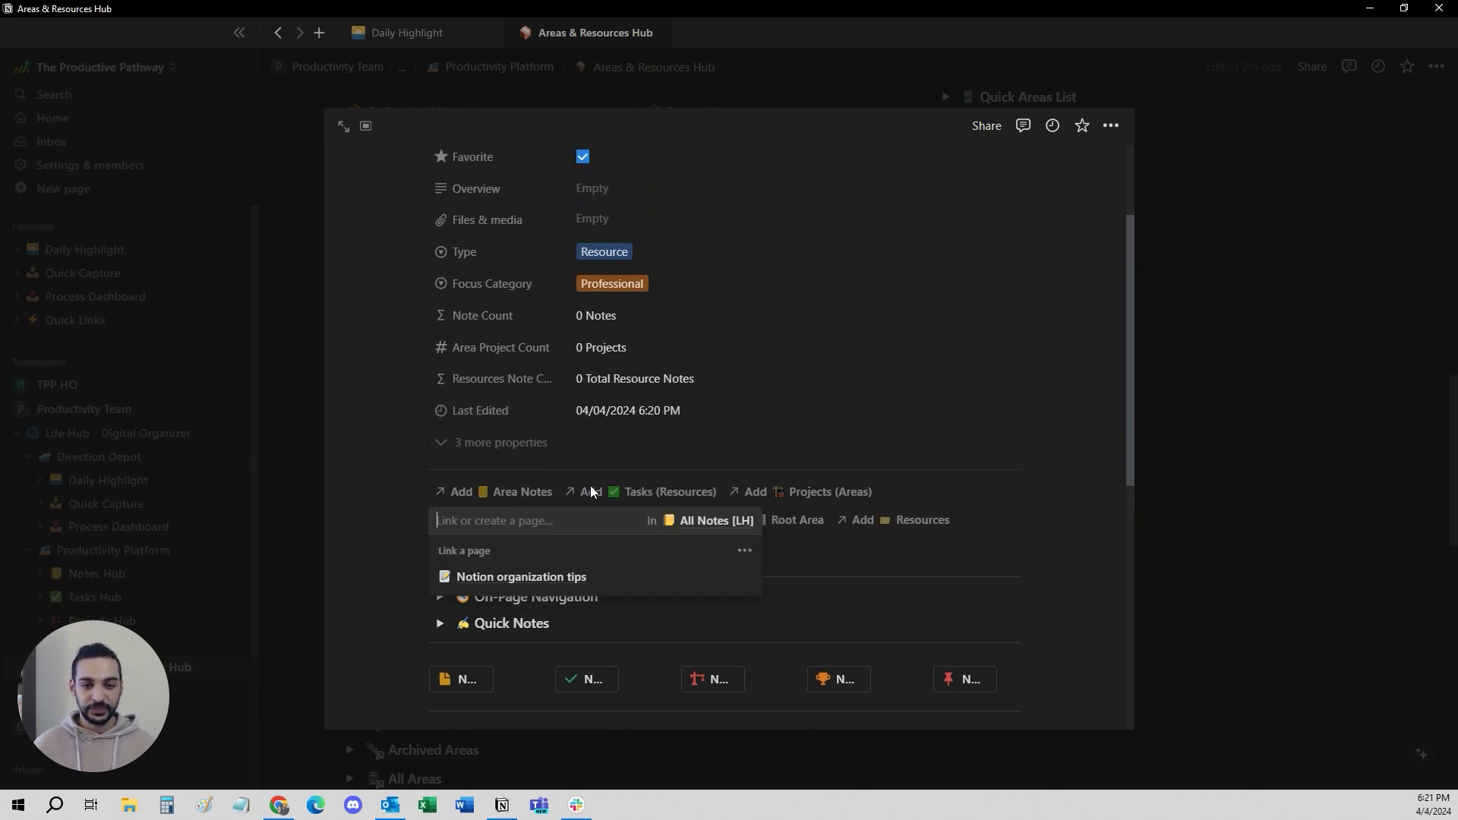
{"action": "left_click", "coordinate": [541, 581]}
{"action": "key", "text": "Escape"}
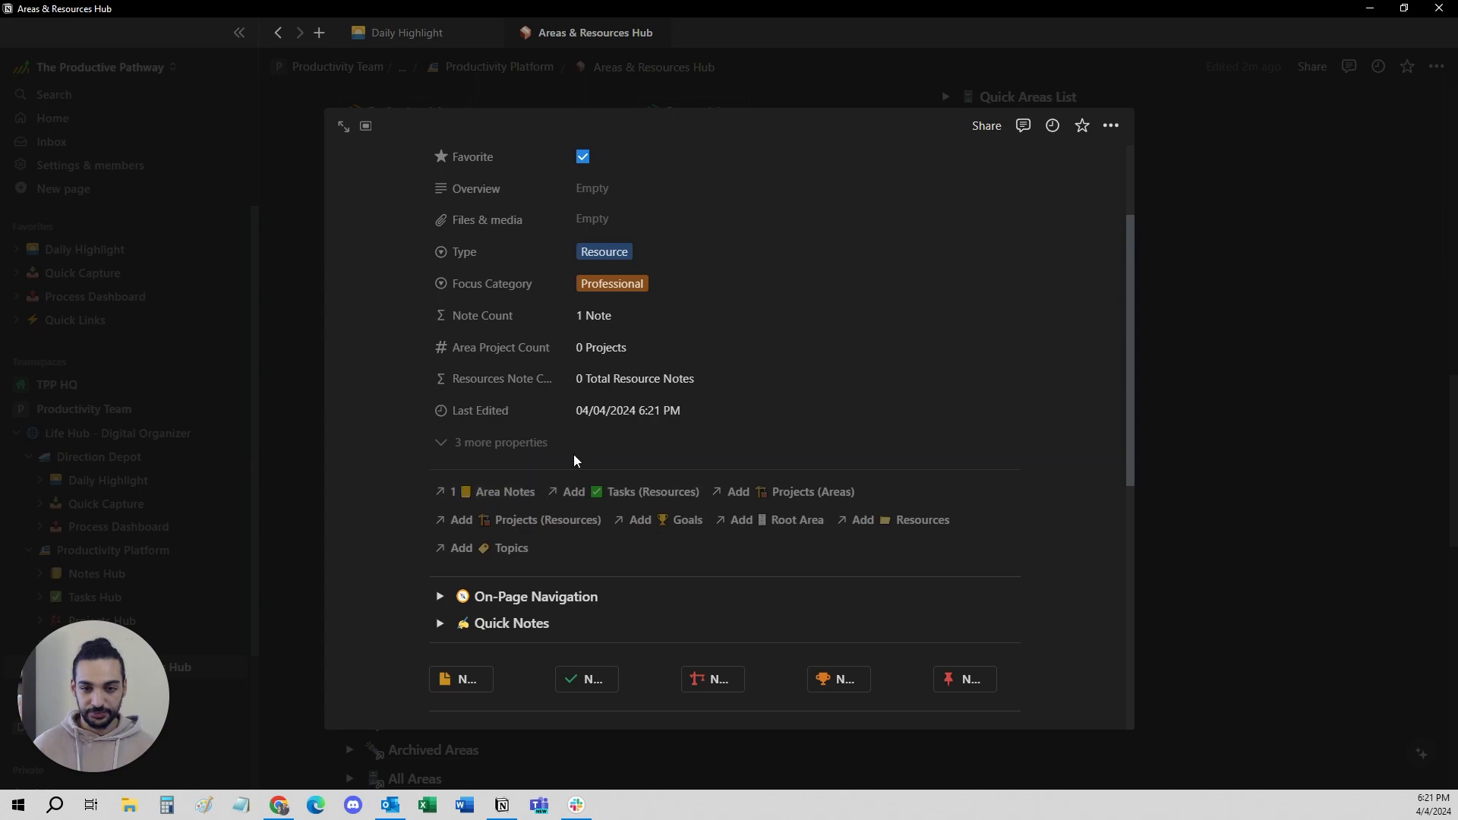
Step: Check the linked page under Area Notes, look over the other relations, and close the resource page
{"action": "scroll", "coordinate": [432, 205], "scroll_direction": "up", "scroll_amount": 3}
{"action": "scroll", "coordinate": [432, 205], "scroll_direction": "down", "scroll_amount": 3}
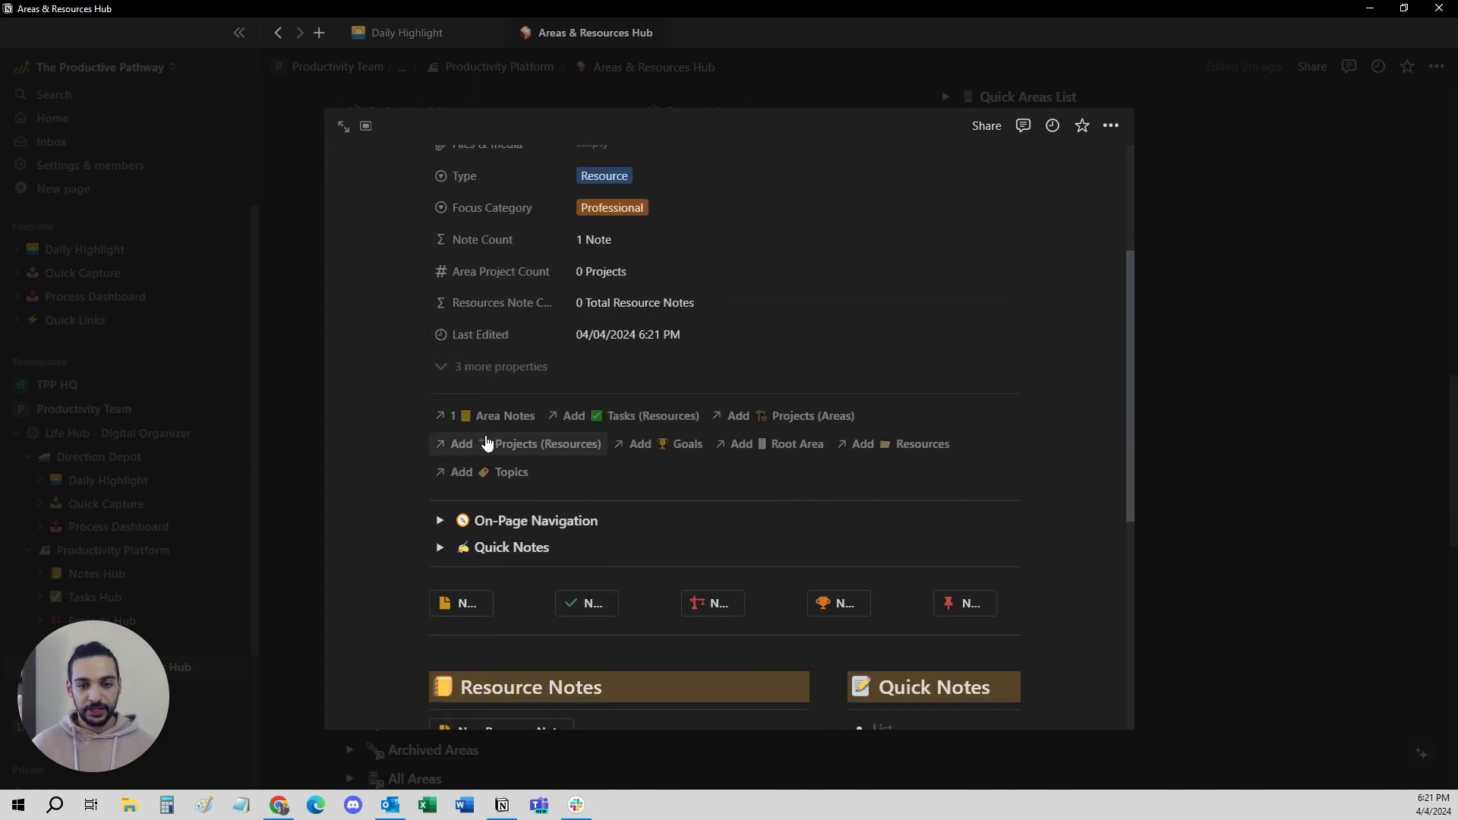
{"action": "left_click", "coordinate": [487, 419]}
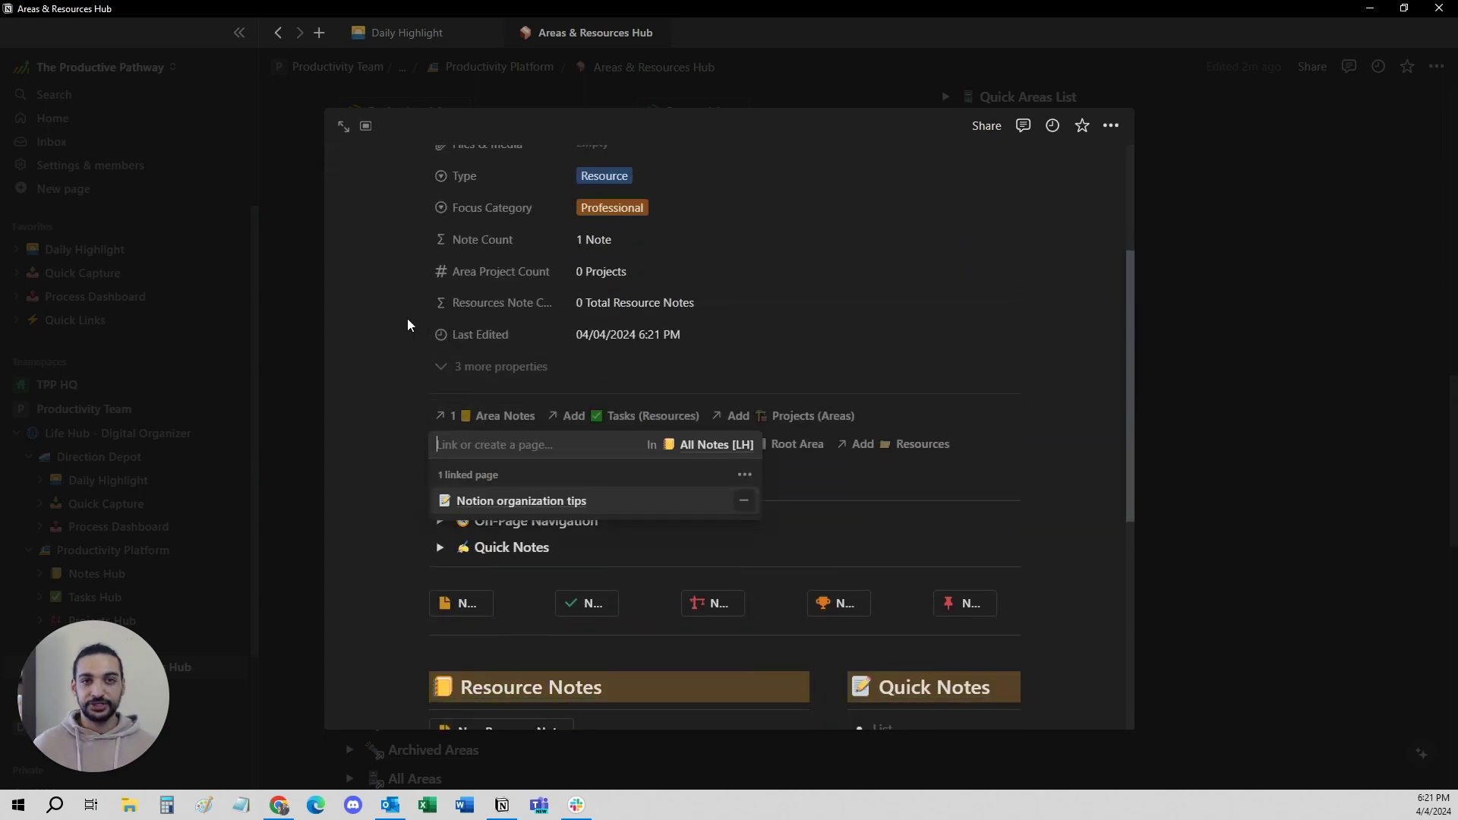
{"action": "left_click", "coordinate": [424, 307]}
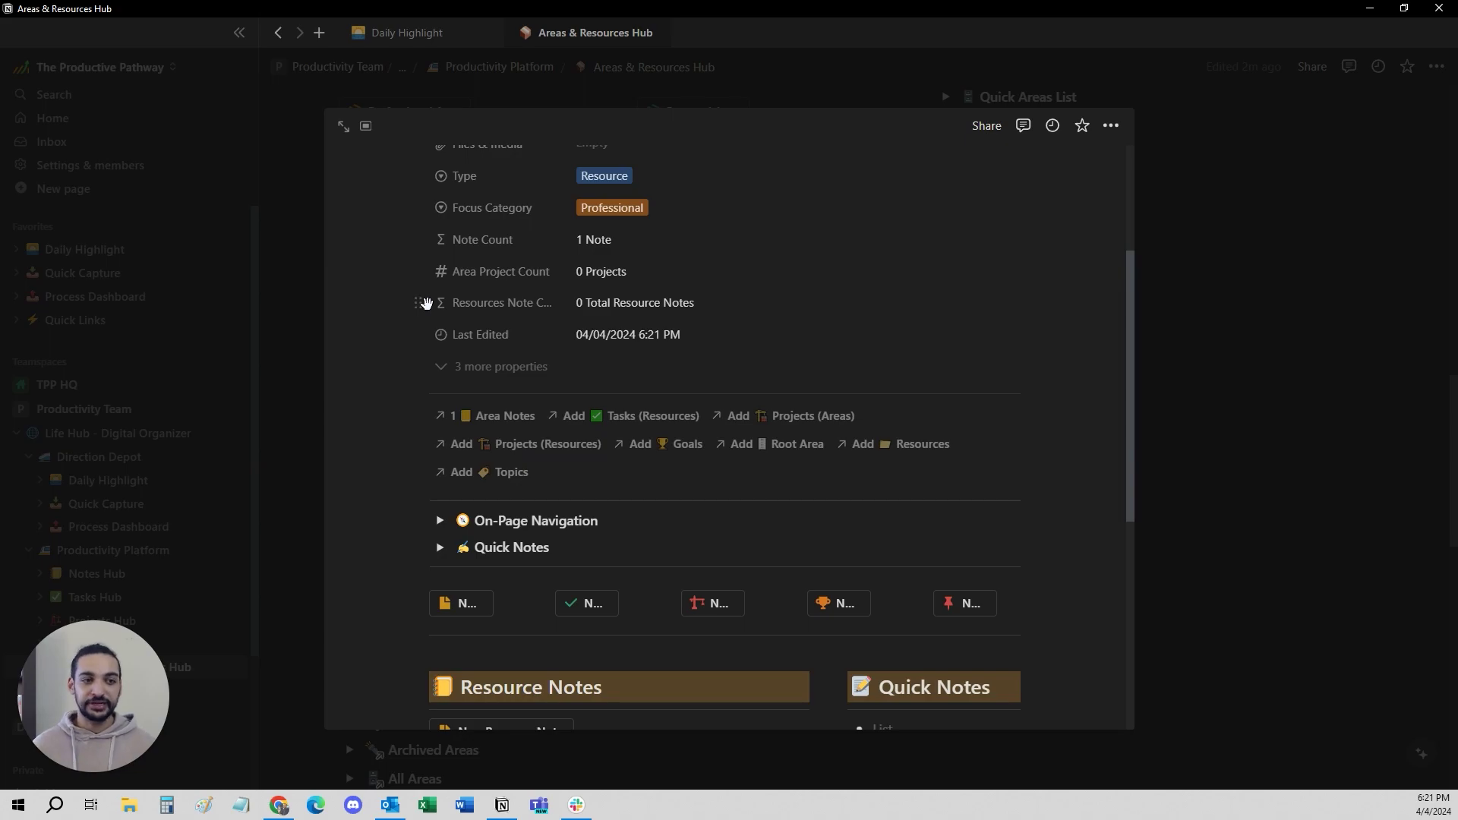
{"action": "scroll", "coordinate": [574, 350], "scroll_direction": "down", "scroll_amount": 4}
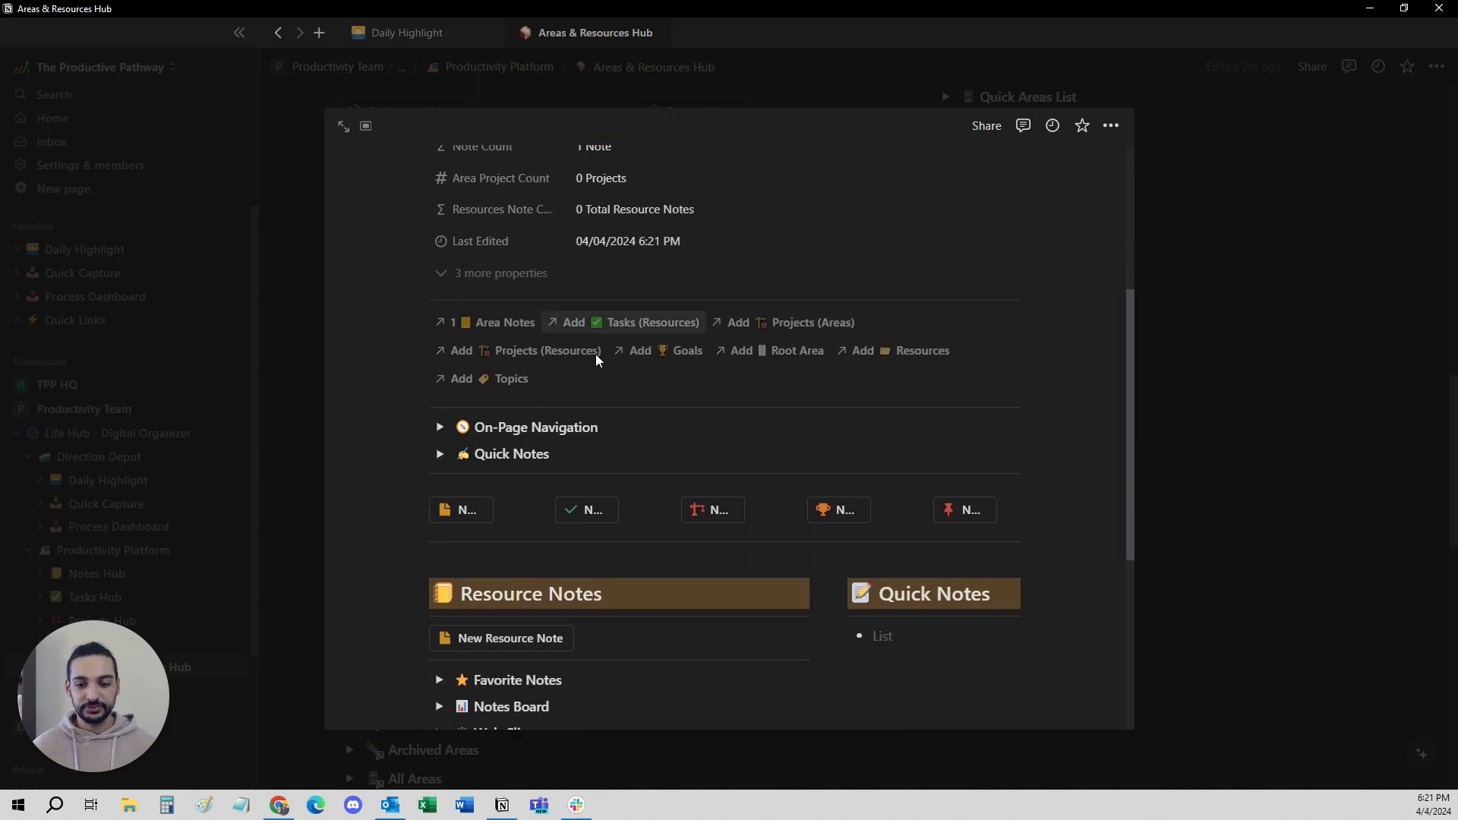
{"action": "left_click", "coordinate": [1205, 335]}
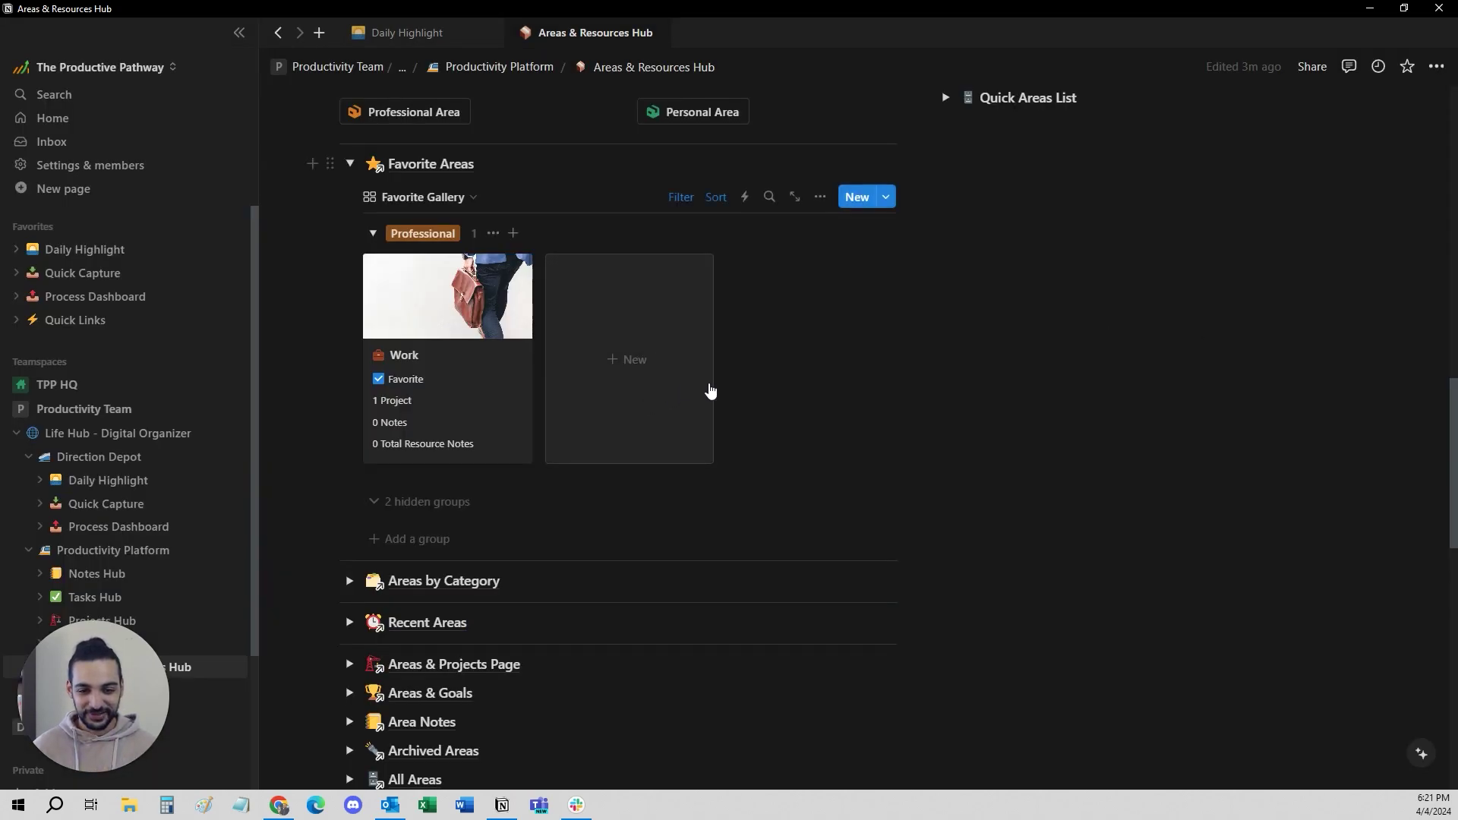
Step: Review the Professional group and the available views of Favorite Areas, and collapse the Favorite Areas toggle
{"action": "scroll", "coordinate": [385, 215], "scroll_direction": "up", "scroll_amount": 3}
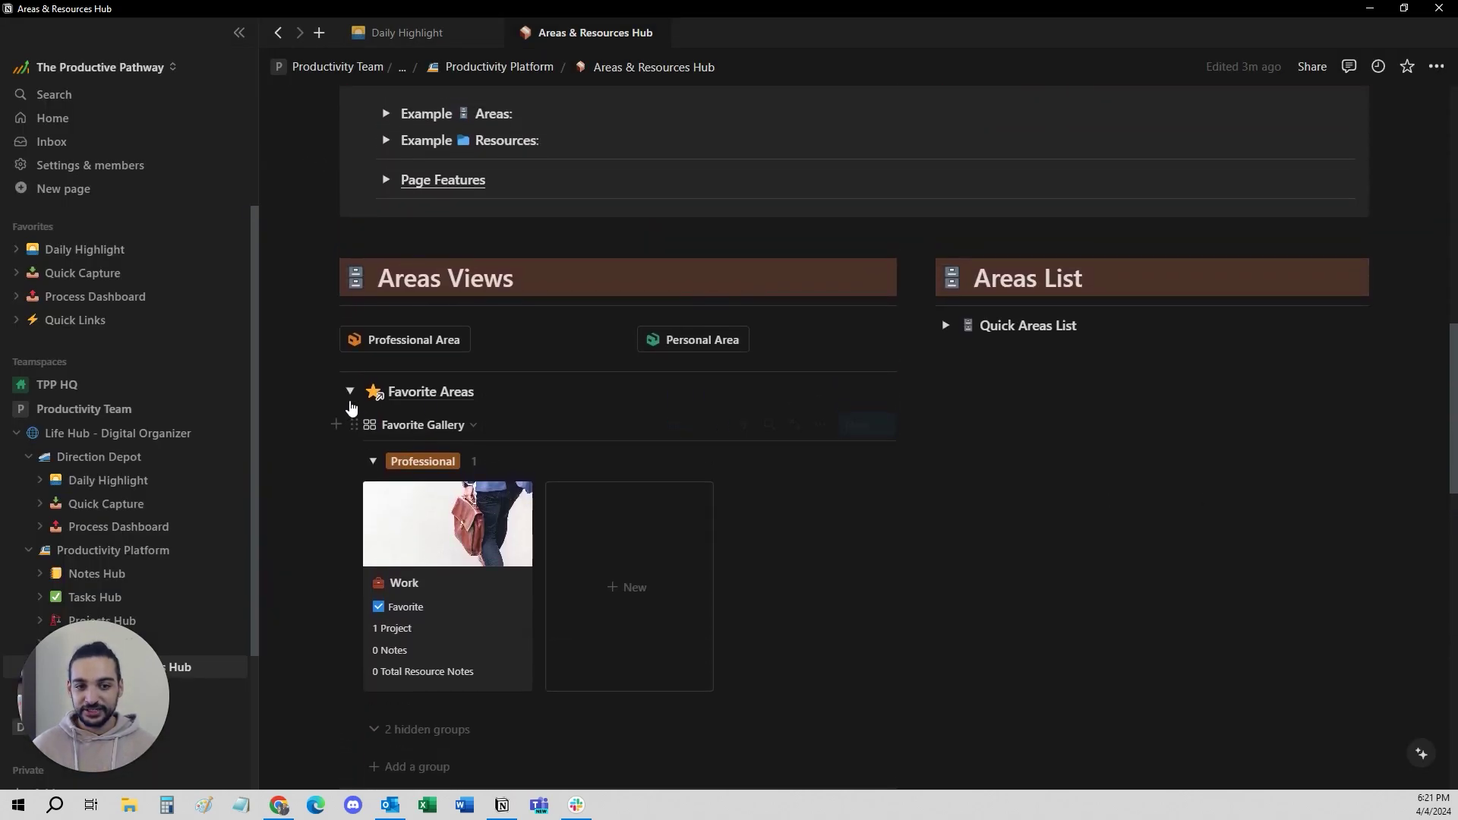
{"action": "left_click", "coordinate": [373, 462]}
{"action": "left_click", "coordinate": [373, 464]}
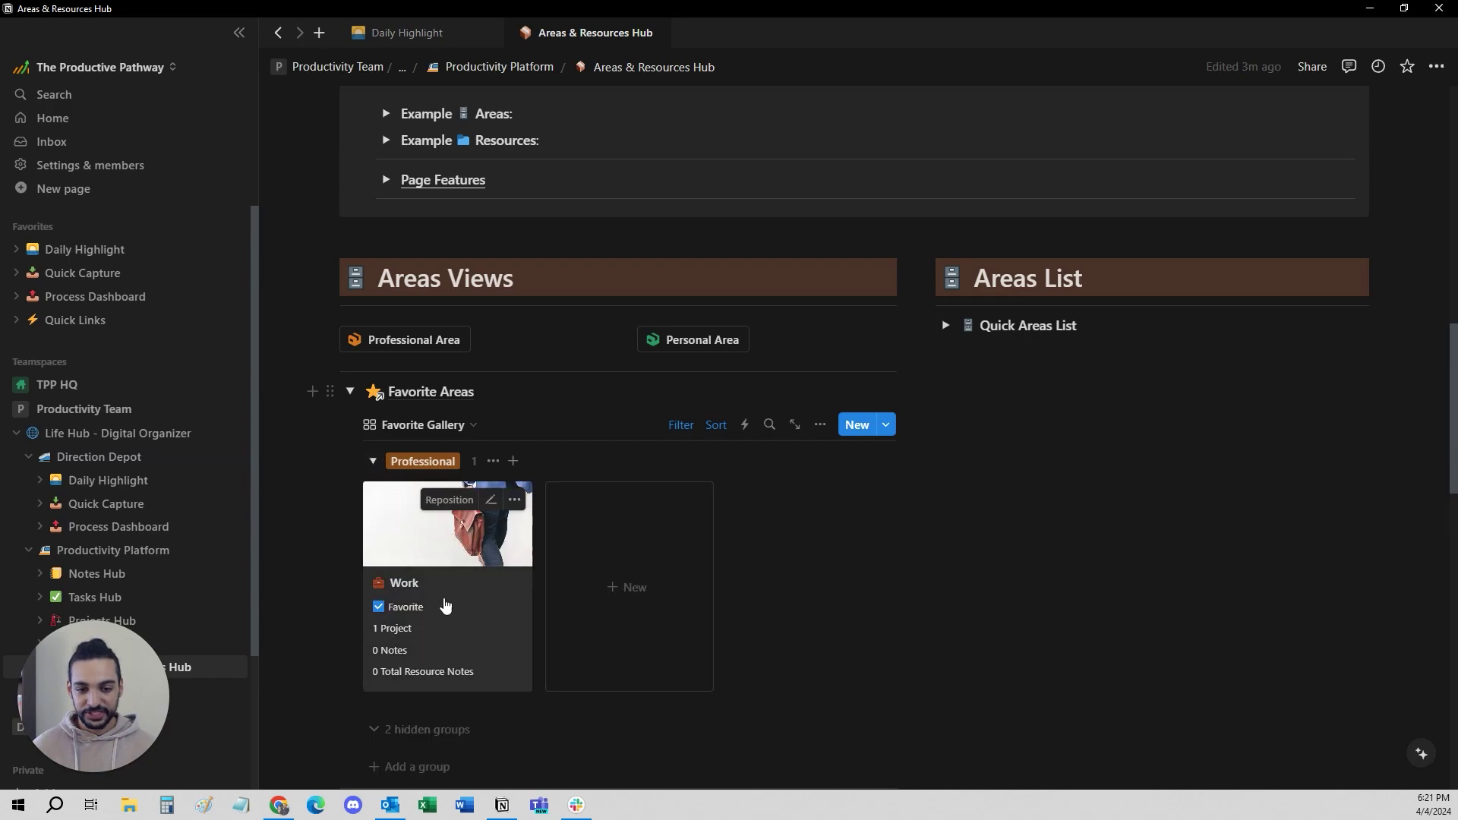
{"action": "scroll", "coordinate": [445, 600], "scroll_direction": "down", "scroll_amount": 2}
{"action": "left_click", "coordinate": [435, 281]}
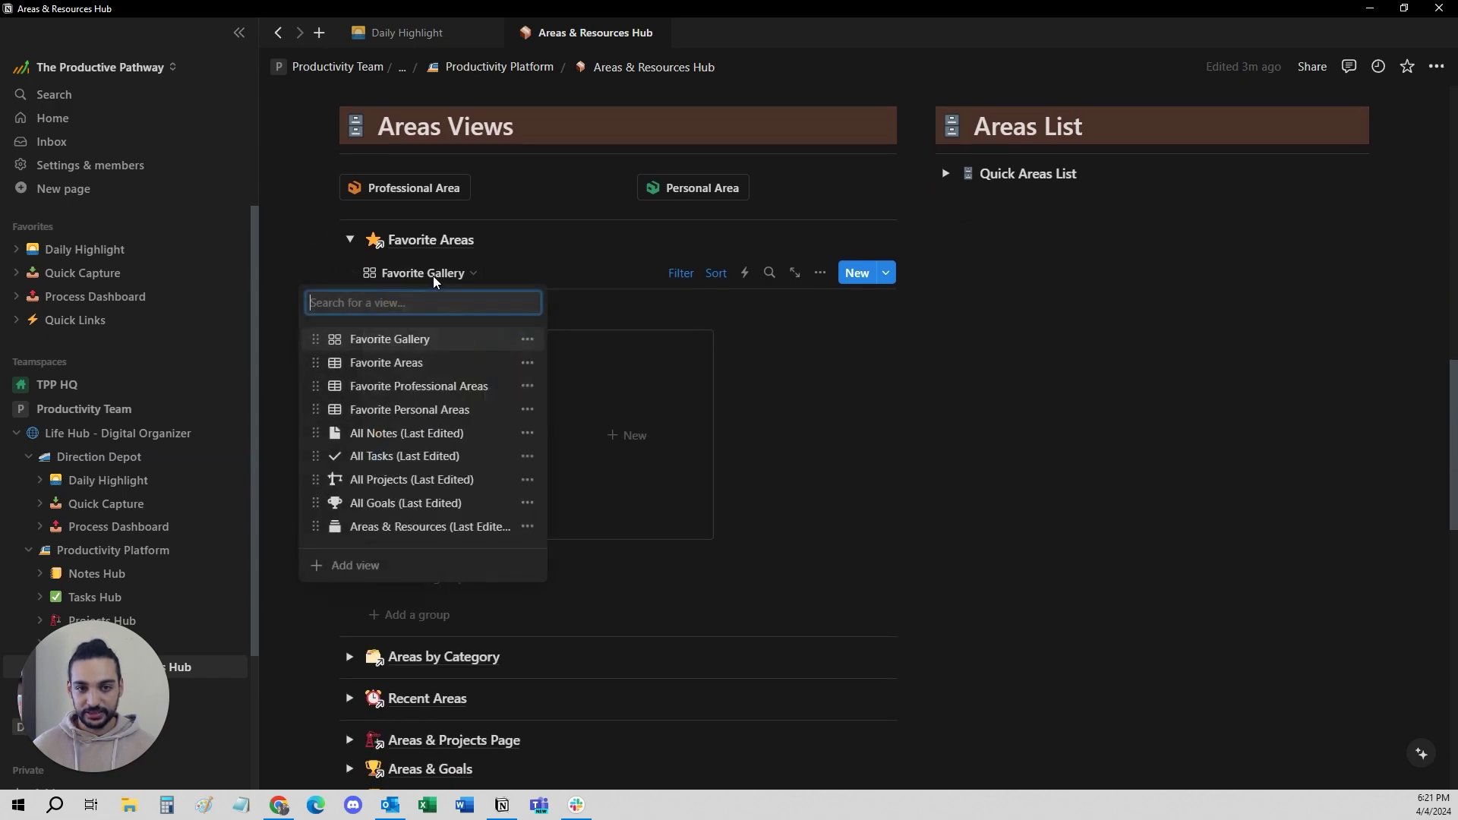
{"action": "left_click", "coordinate": [349, 239]}
{"action": "left_click", "coordinate": [350, 240]}
Step: Expand Areas by Category to view its Professional and Personal area cards, and collapse it again
{"action": "left_click", "coordinate": [350, 281]}
{"action": "scroll", "coordinate": [433, 357], "scroll_direction": "down", "scroll_amount": 1}
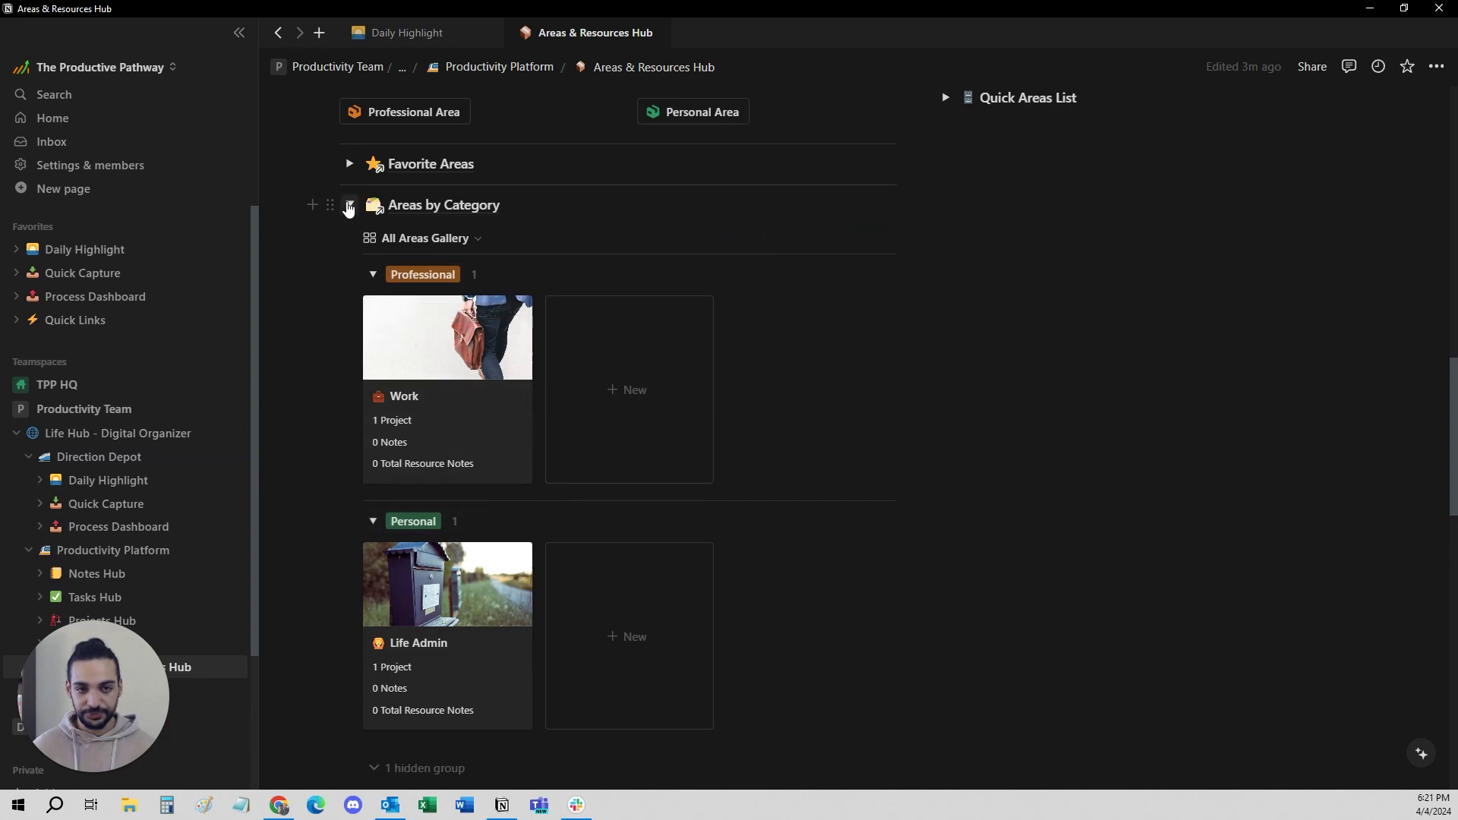
{"action": "left_click", "coordinate": [348, 207]}
Step: Expand the Resources List and Quick Areas List toggles and compare their entries
{"action": "scroll", "coordinate": [577, 265], "scroll_direction": "up", "scroll_amount": 5}
{"action": "scroll", "coordinate": [562, 365], "scroll_direction": "down", "scroll_amount": 8}
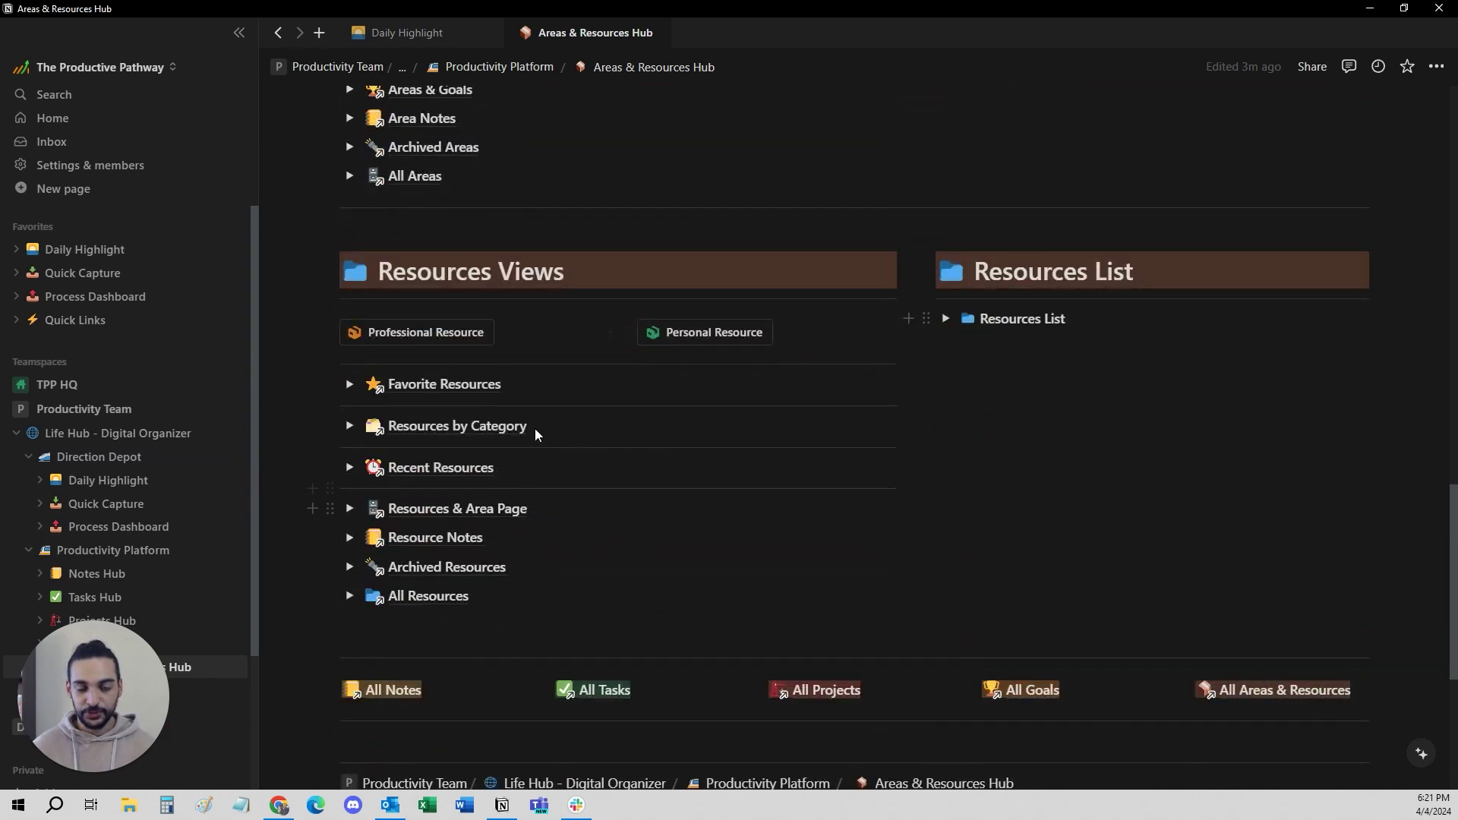
{"action": "left_click", "coordinate": [946, 319]}
{"action": "scroll", "coordinate": [973, 306], "scroll_direction": "up", "scroll_amount": 4}
{"action": "left_click", "coordinate": [946, 173]}
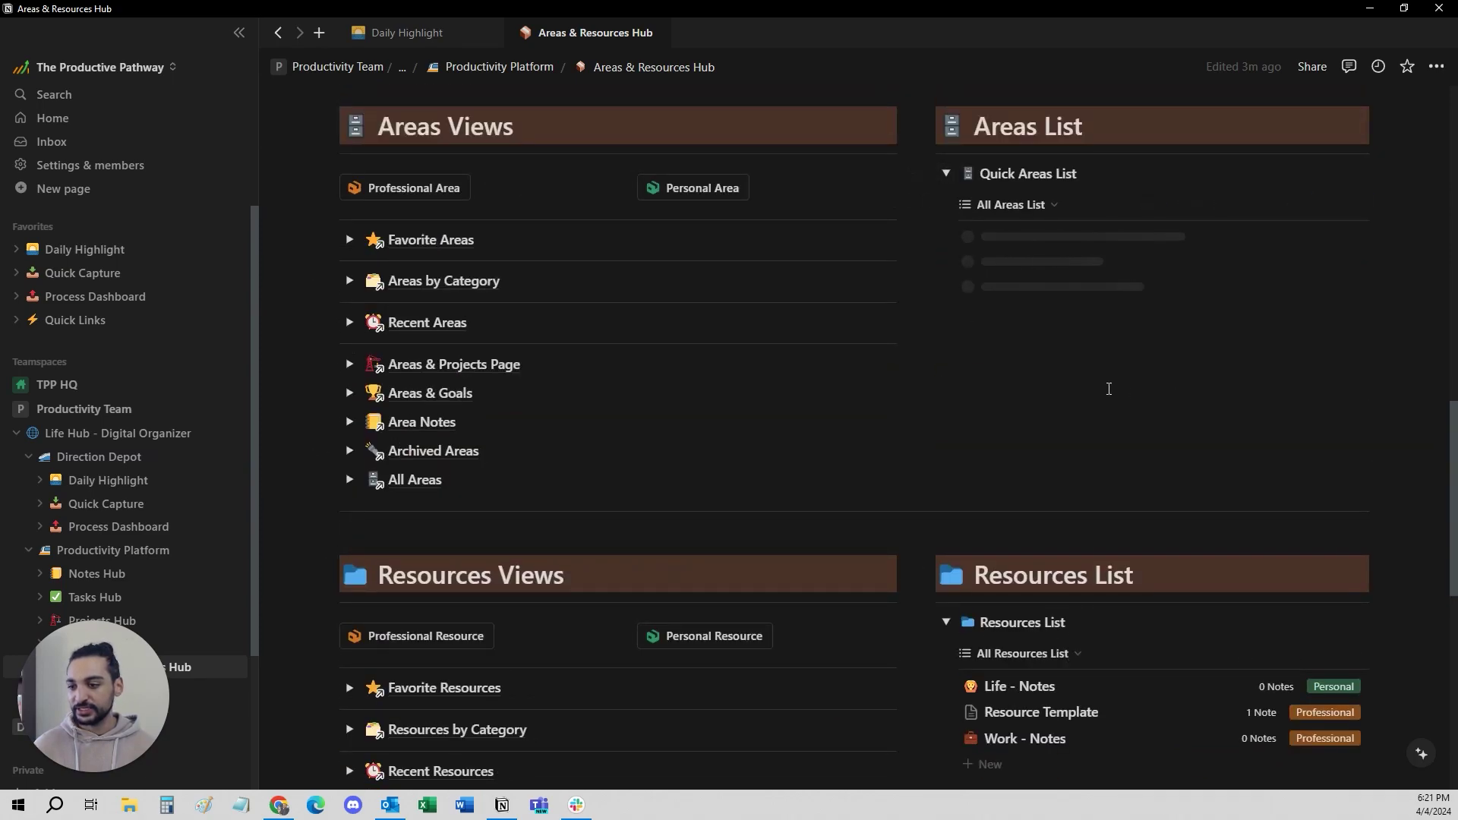
{"action": "scroll", "coordinate": [1170, 346], "scroll_direction": "down", "scroll_amount": 2}
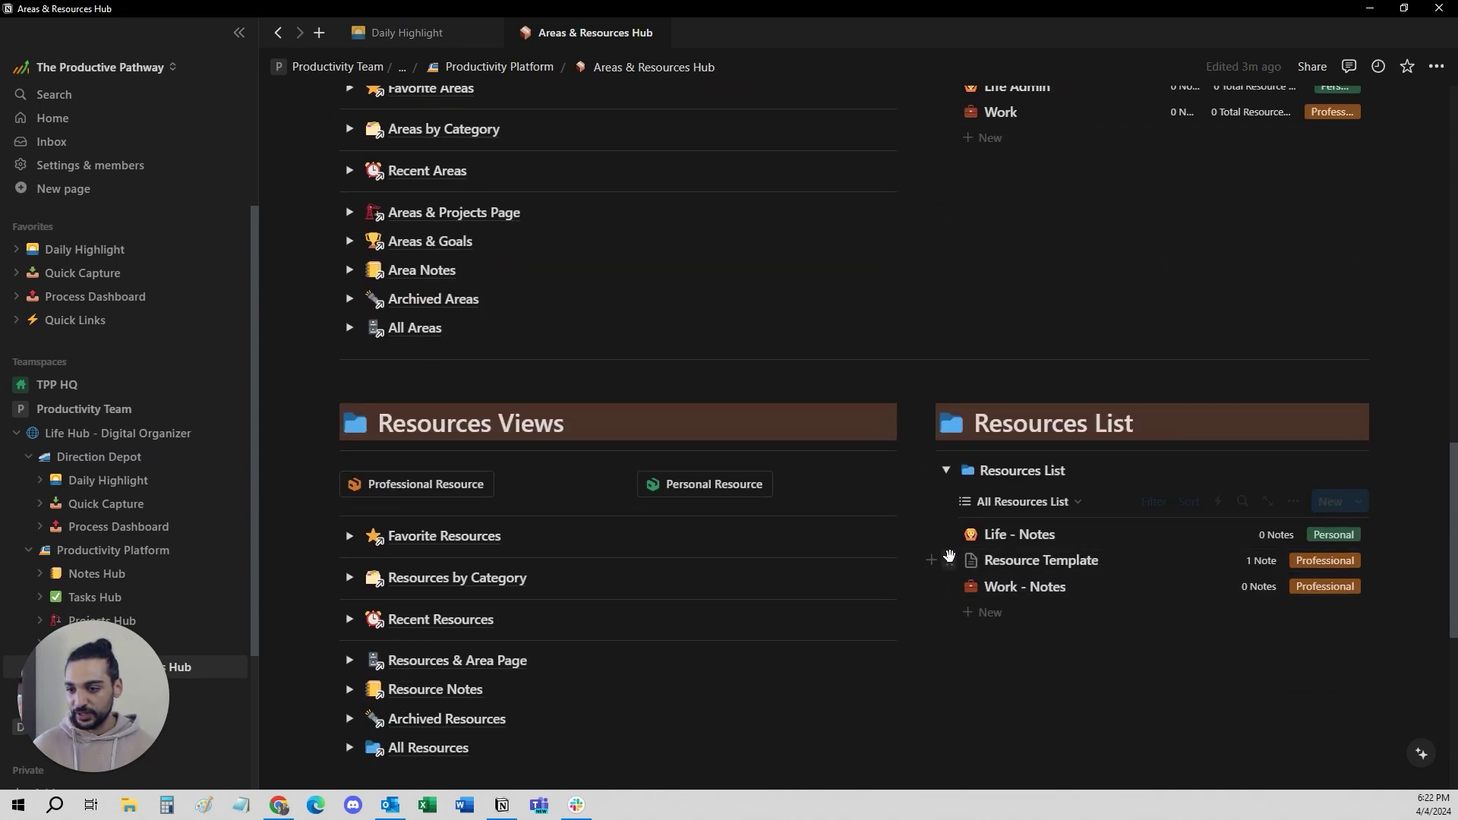
Step: Delete the Resource Template entry from the Resources List
{"action": "left_click", "coordinate": [949, 560]}
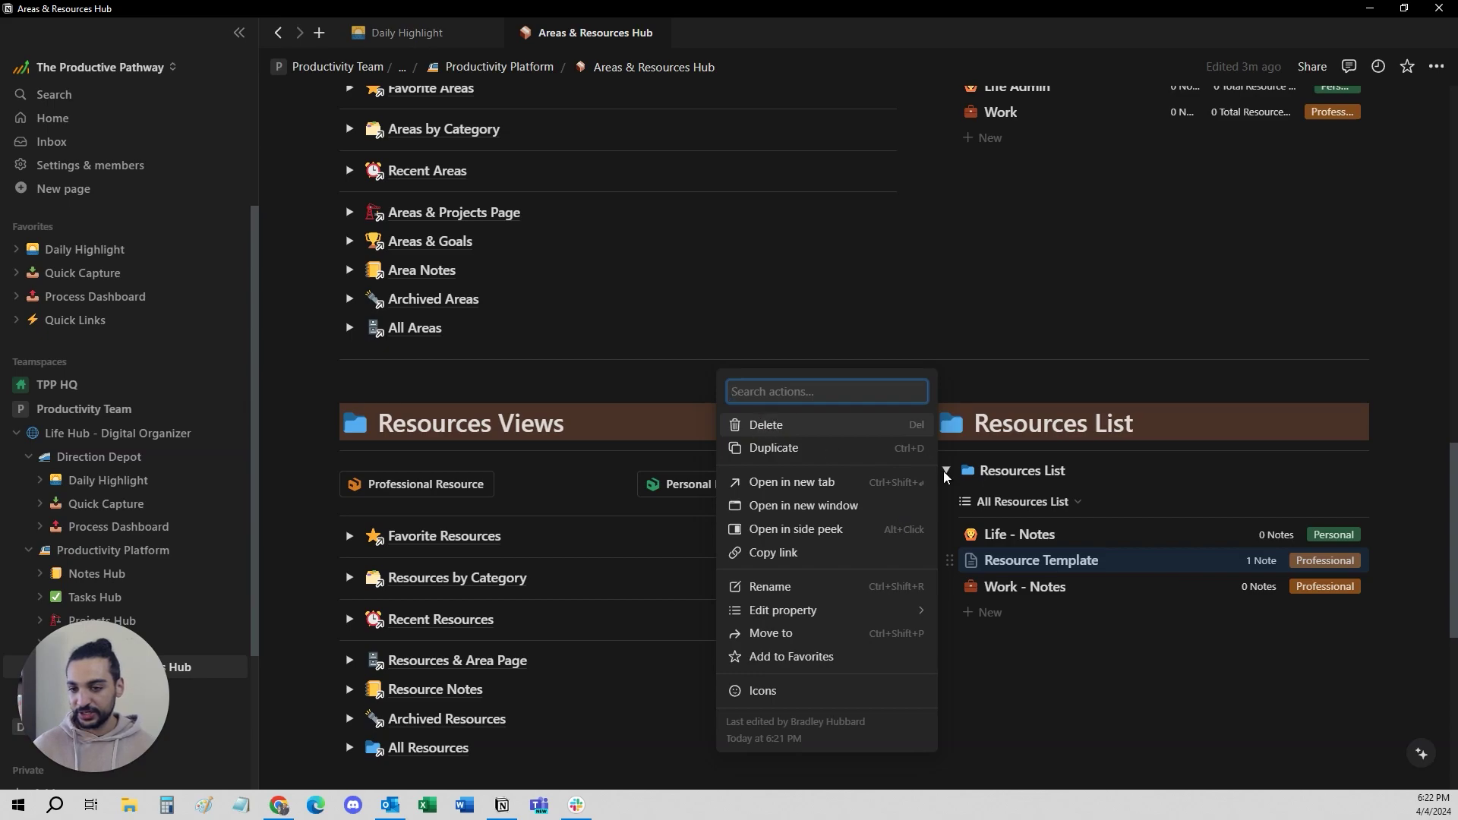
{"action": "key", "text": "Down"}
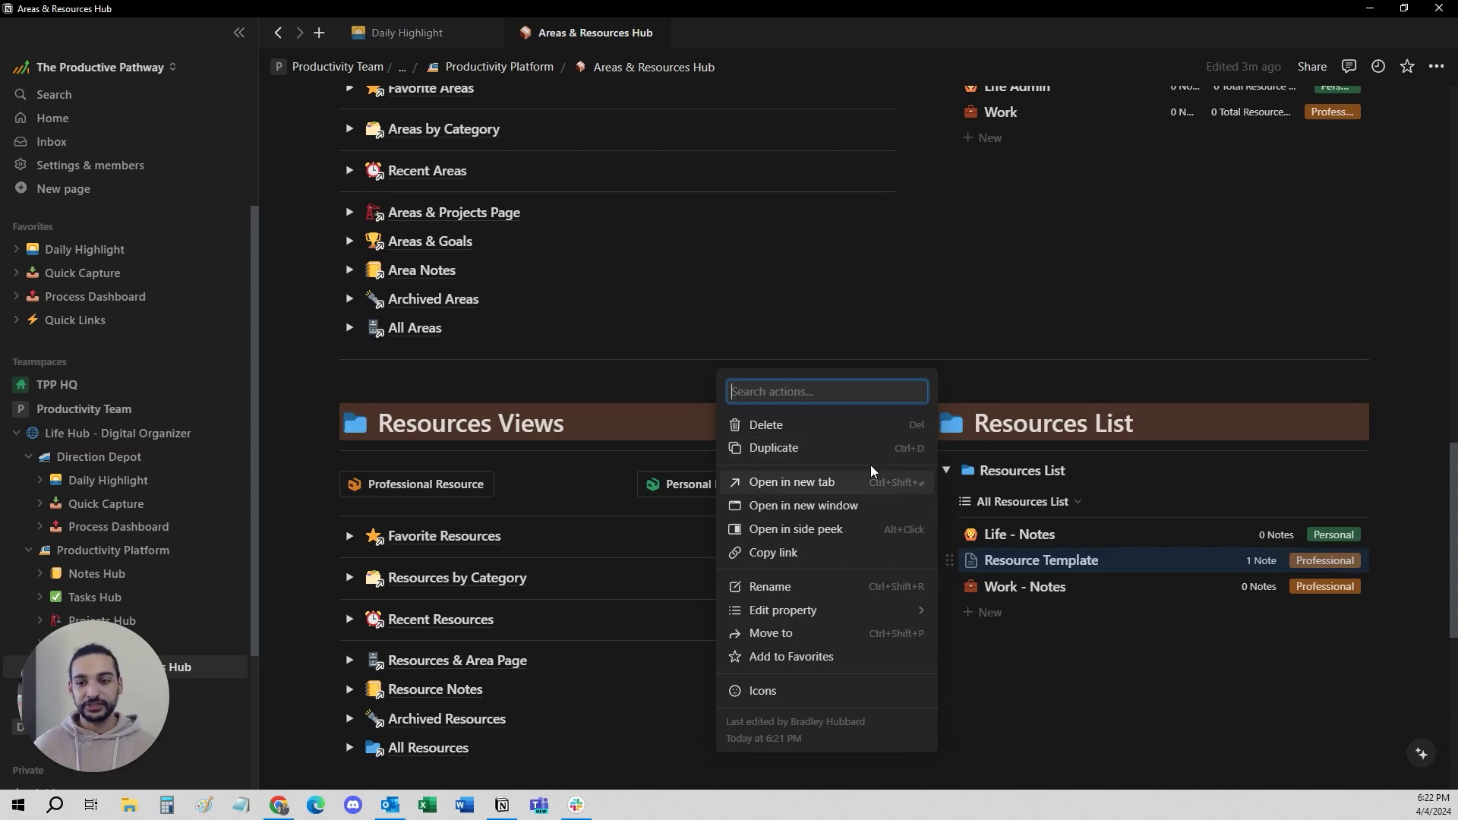
{"action": "left_click", "coordinate": [820, 426]}
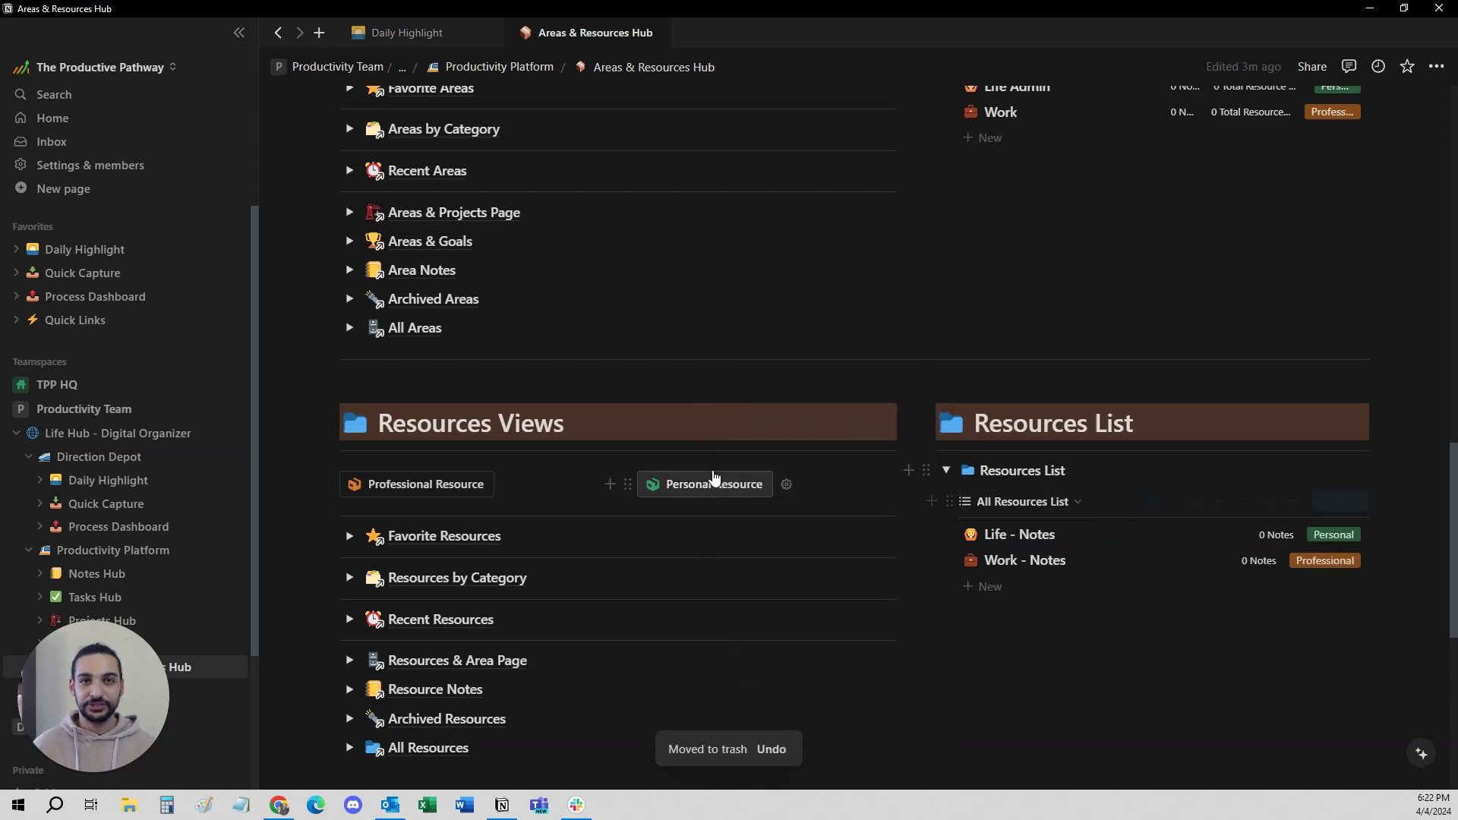
{"action": "scroll", "coordinate": [683, 459], "scroll_direction": "up", "scroll_amount": 2}
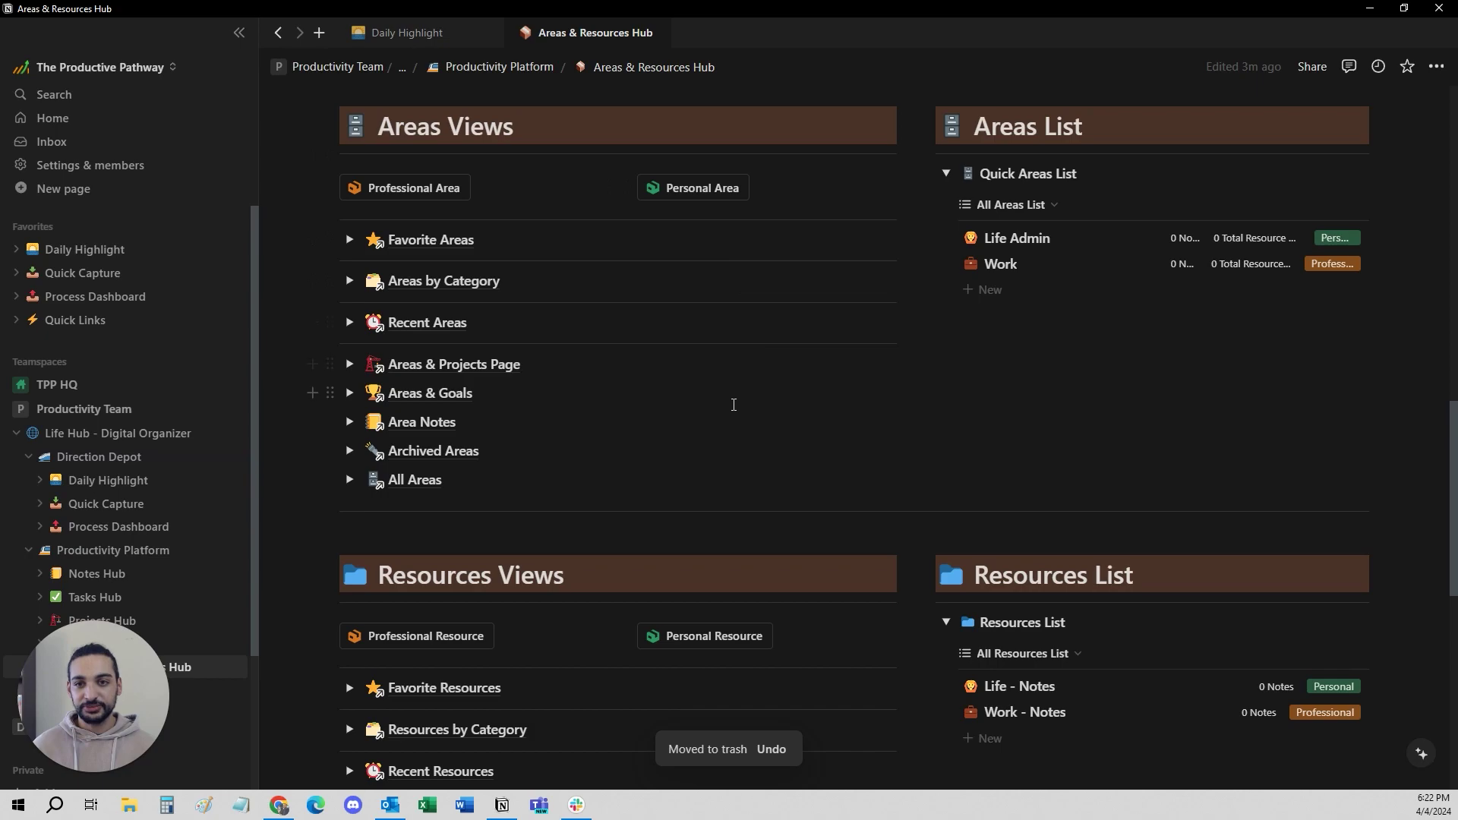
{"action": "scroll", "coordinate": [733, 405], "scroll_direction": "down", "scroll_amount": 3}
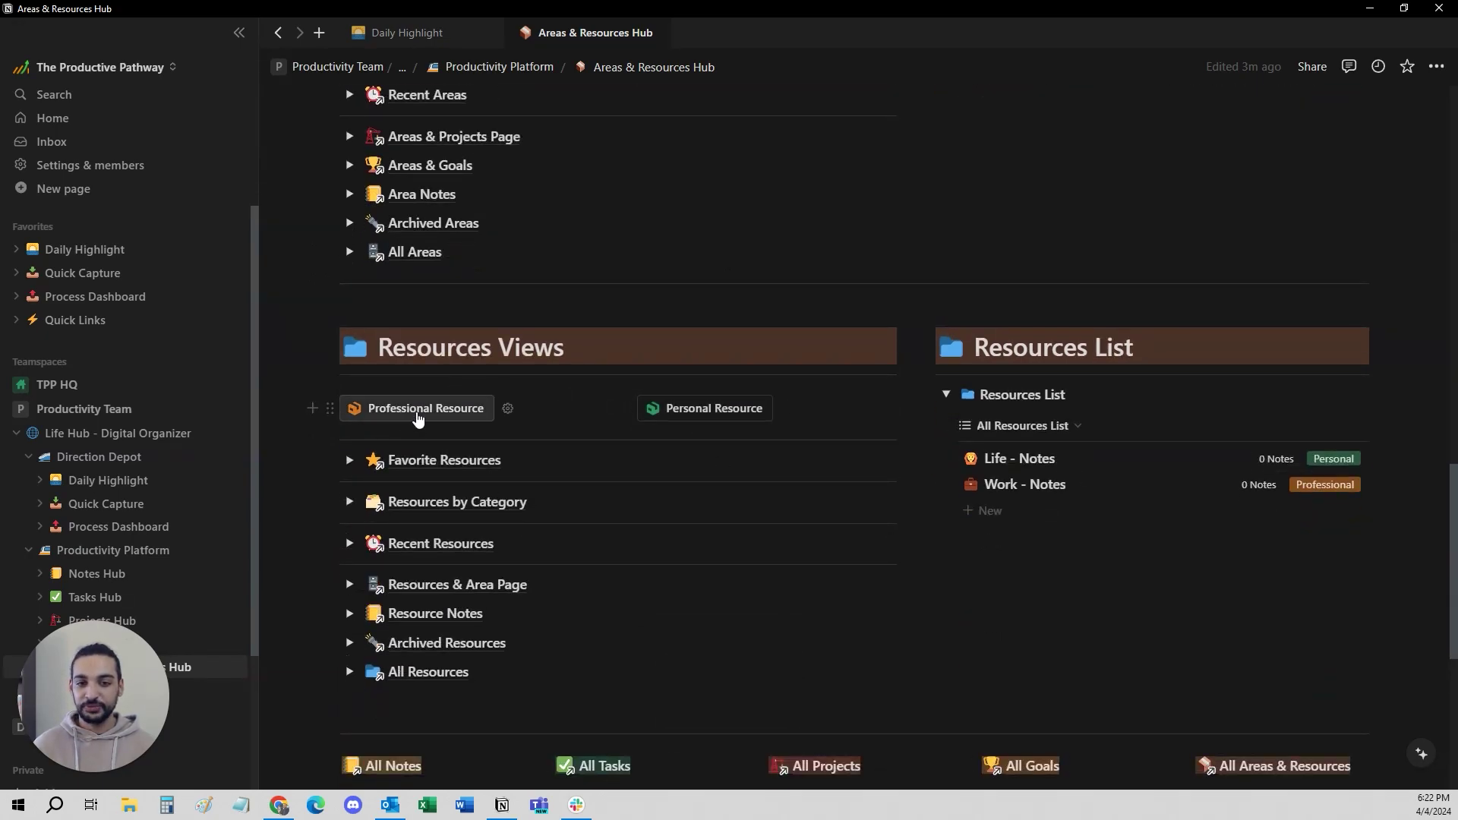
Step: Create a professional resource titled "Test resource" and look over the sections of its page
{"action": "left_click", "coordinate": [417, 410]}
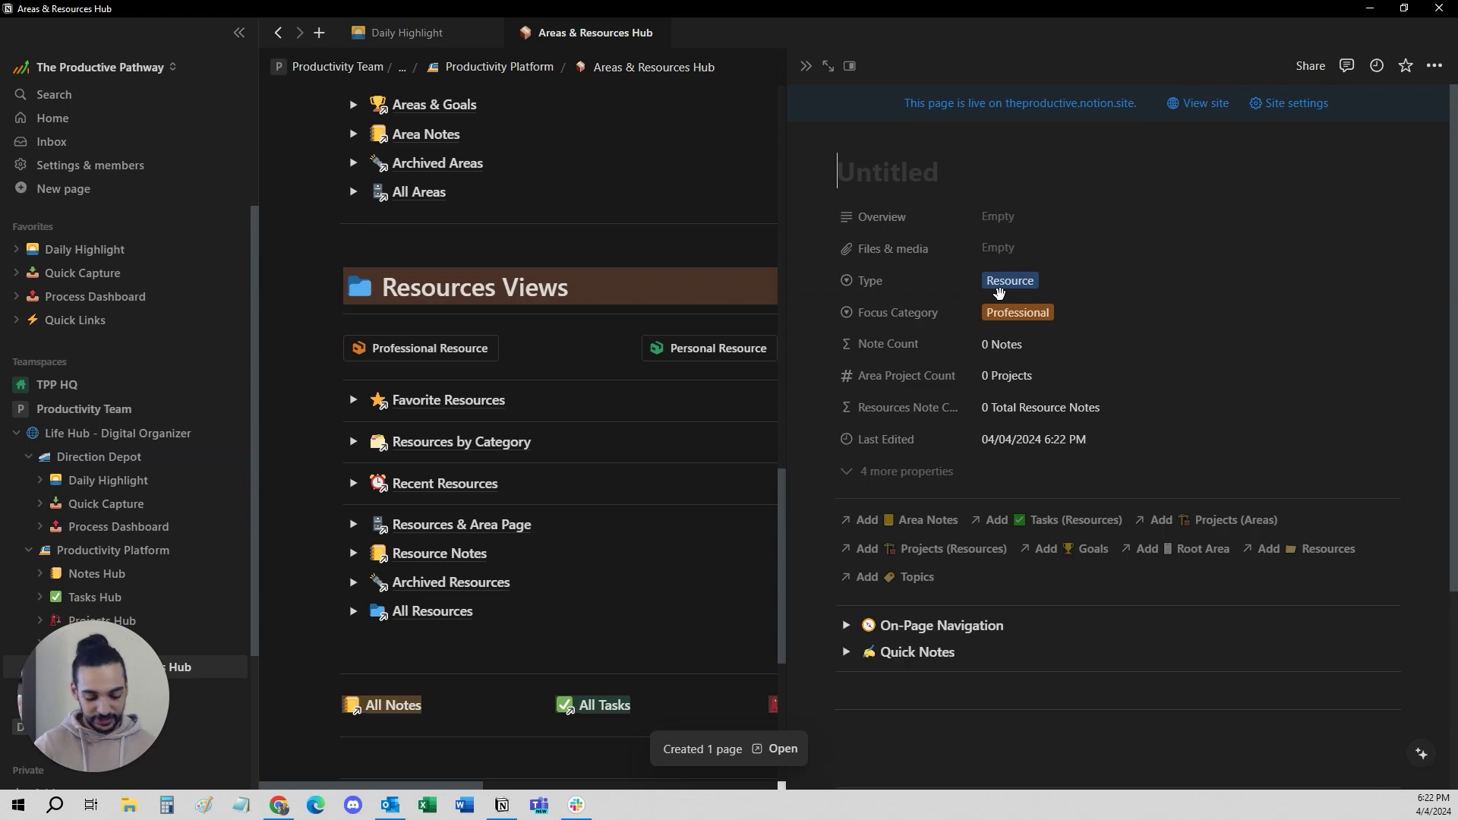
{"action": "type", "text": "Test resource"}
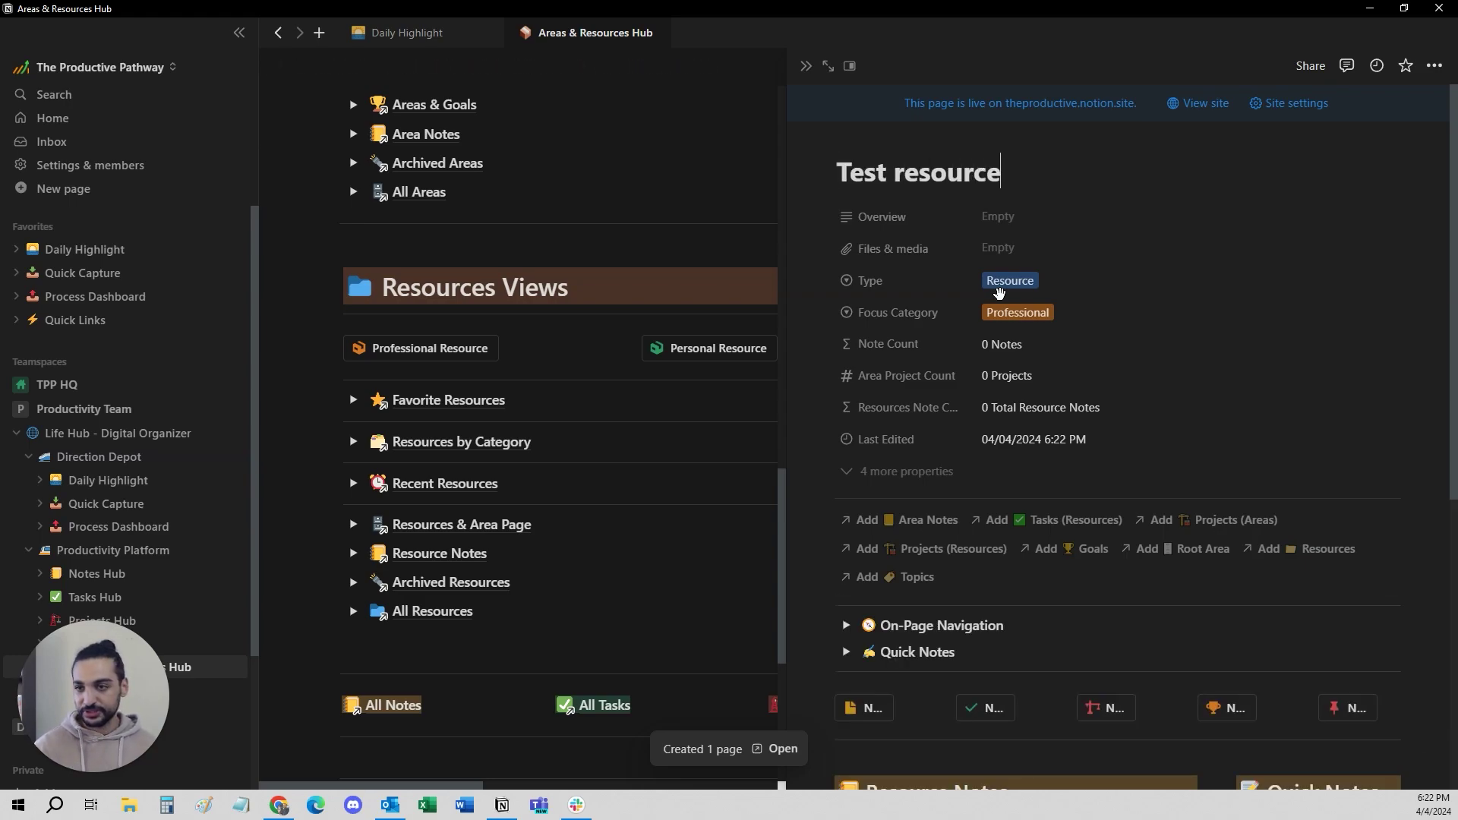
{"action": "scroll", "coordinate": [1029, 358], "scroll_direction": "down", "scroll_amount": 6}
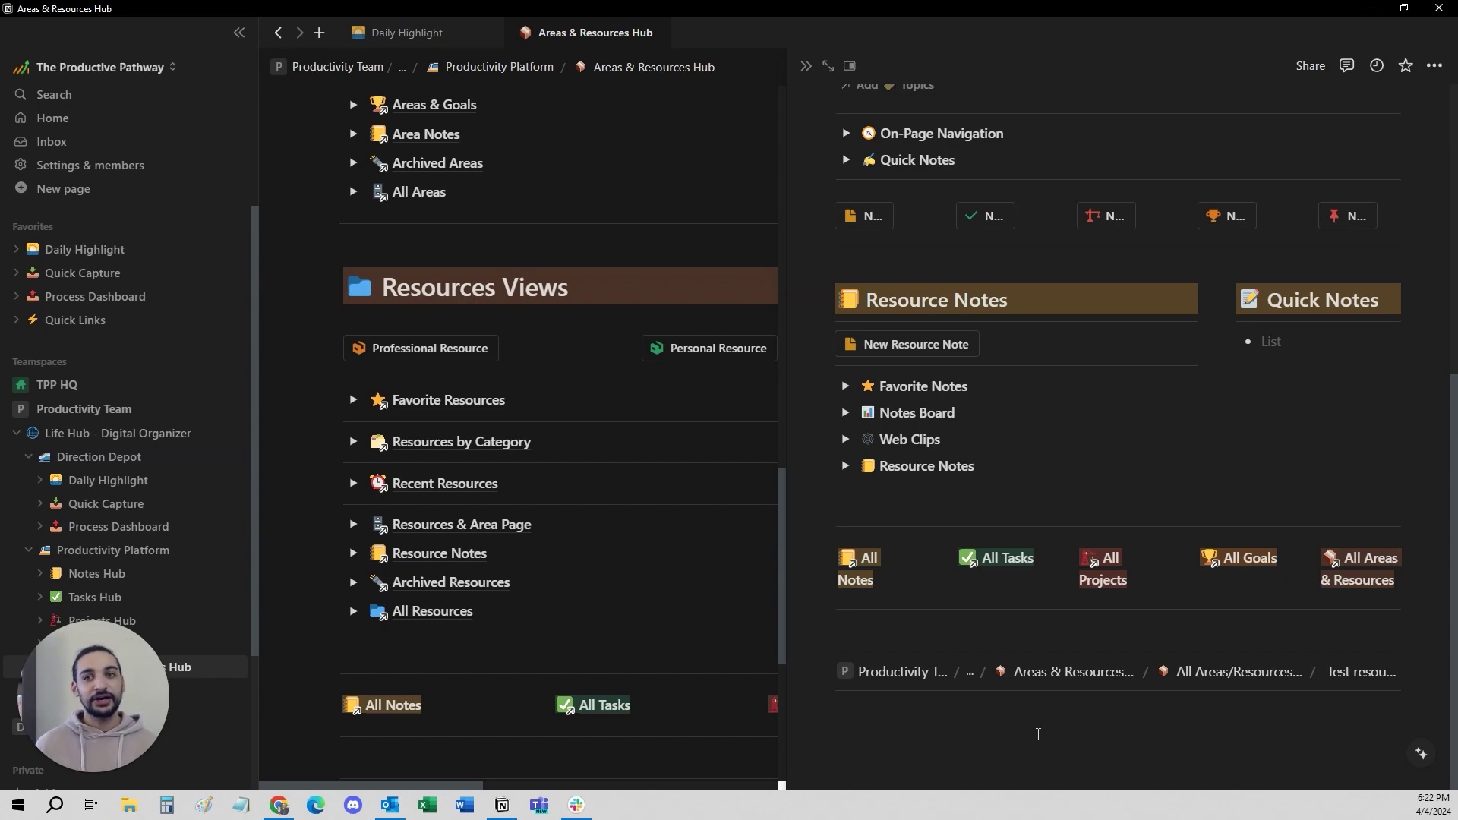
{"action": "scroll", "coordinate": [975, 740], "scroll_direction": "up", "scroll_amount": 6}
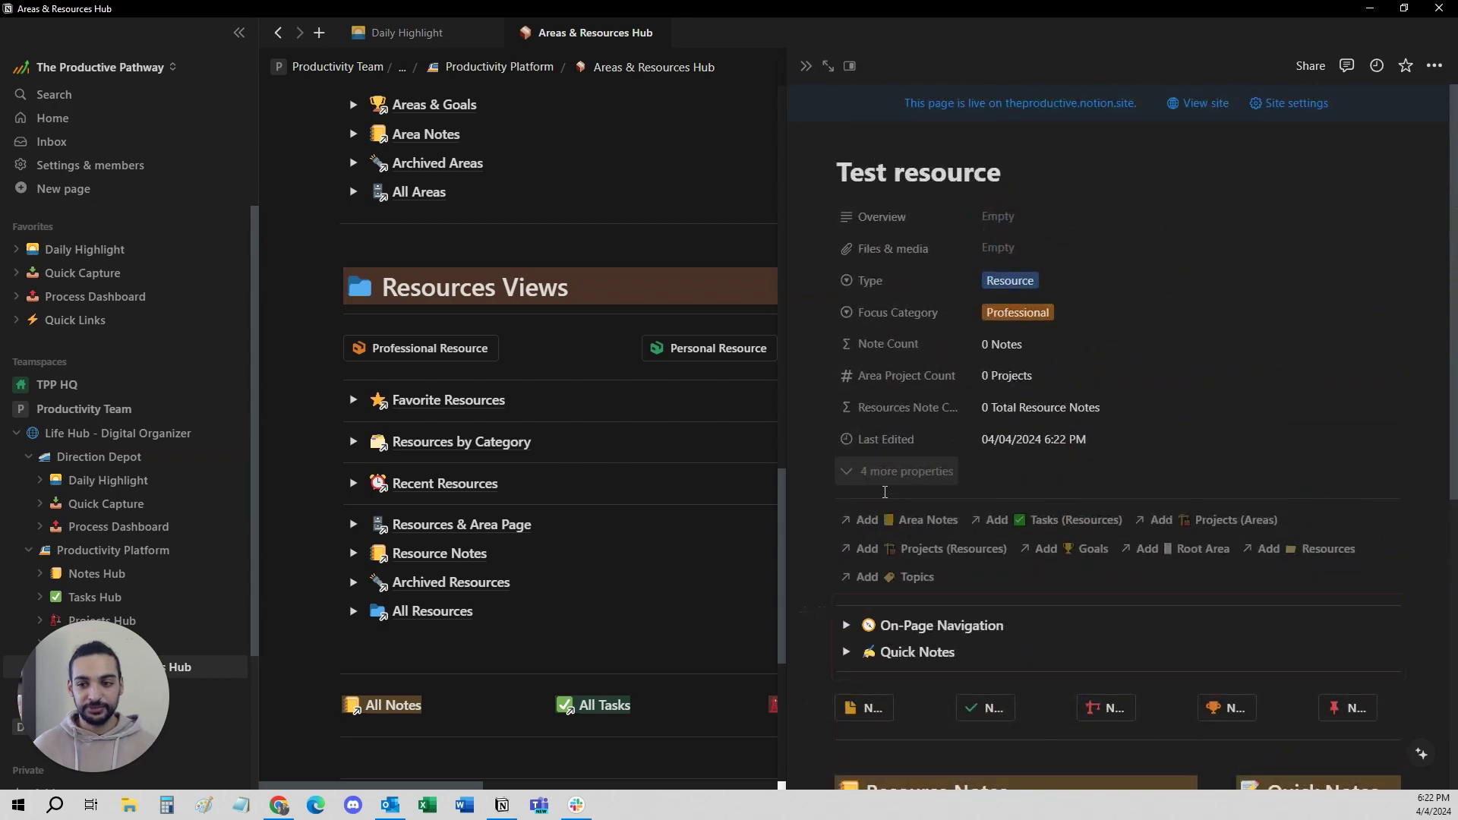
Step: Link the "Notion organization tips" note to the Test resource page as an area note and check its note count
{"action": "left_click", "coordinate": [885, 522]}
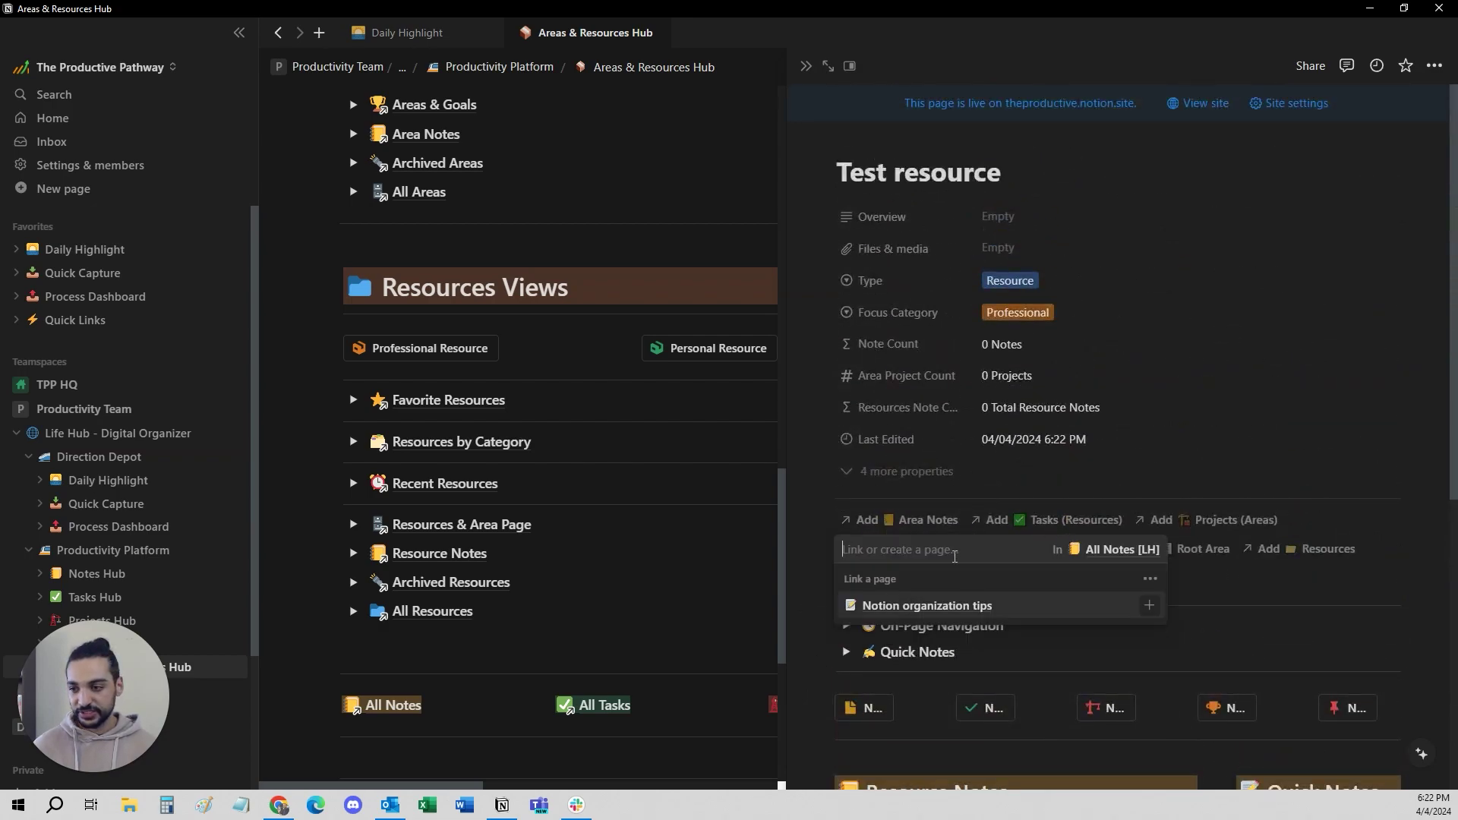
{"action": "left_click", "coordinate": [878, 608]}
{"action": "left_click", "coordinate": [896, 427]}
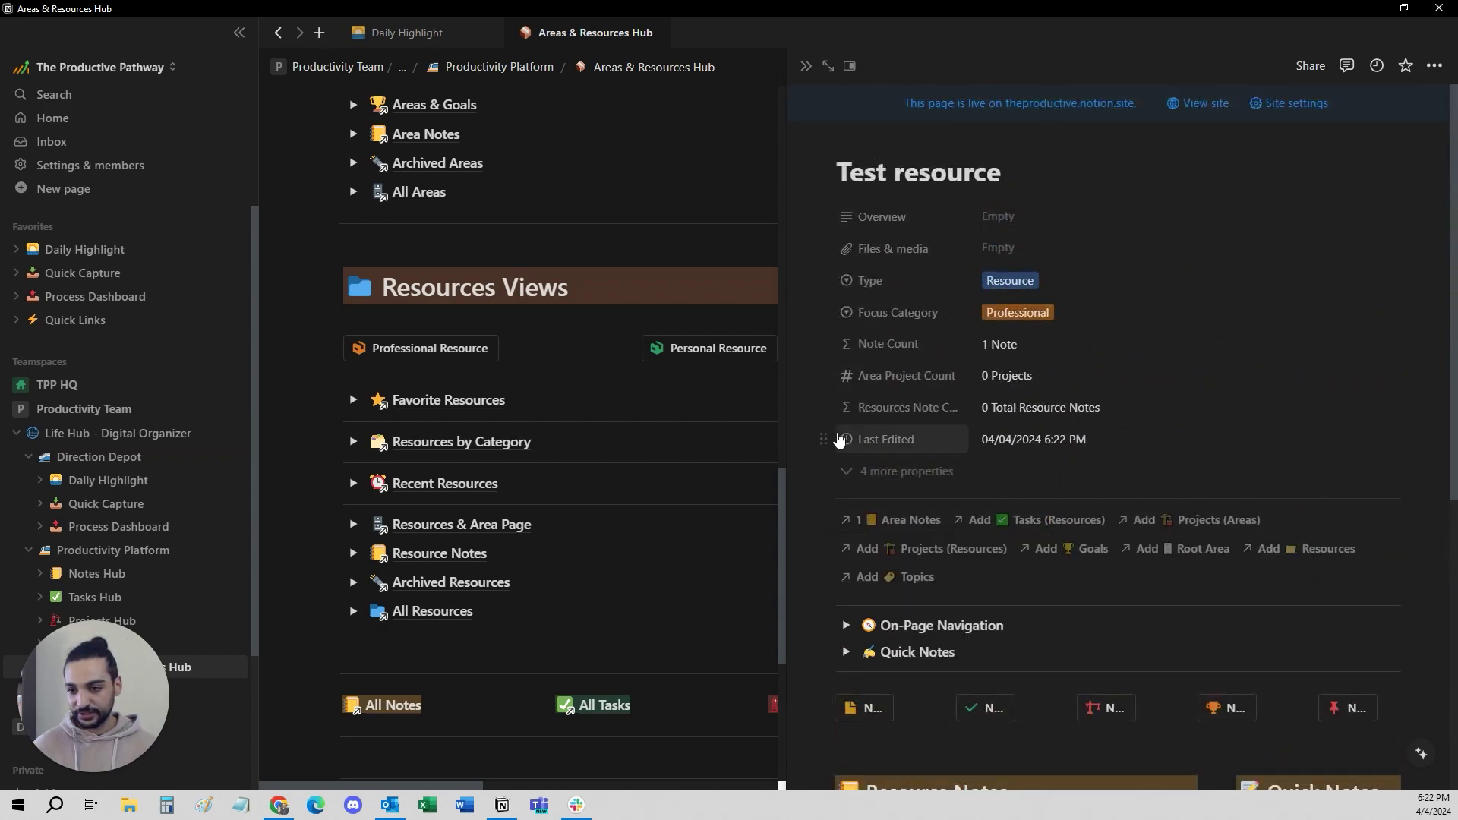
{"action": "scroll", "coordinate": [919, 438], "scroll_direction": "down", "scroll_amount": 1}
{"action": "scroll", "coordinate": [949, 410], "scroll_direction": "up", "scroll_amount": 1}
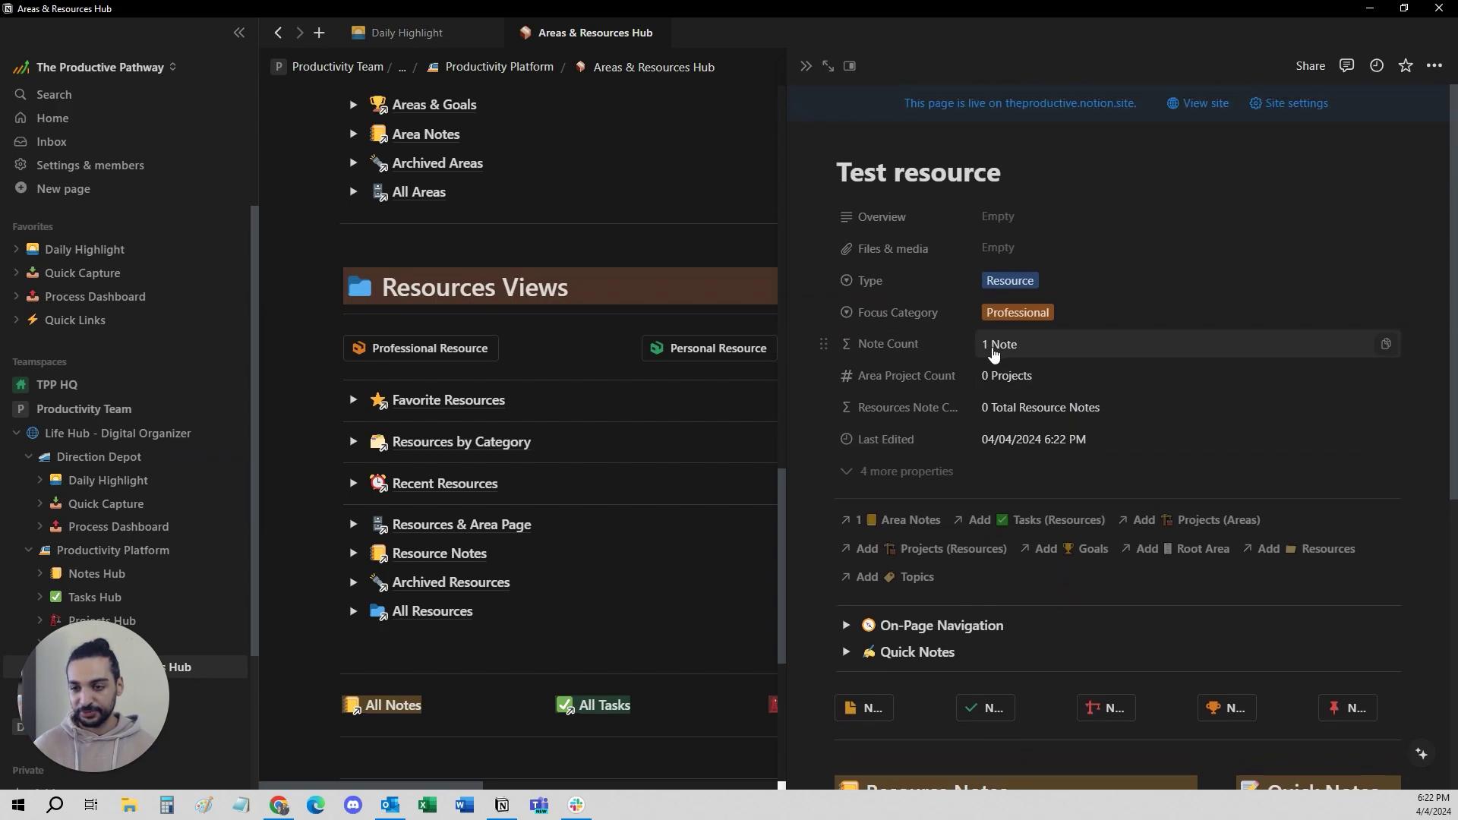
{"action": "scroll", "coordinate": [986, 345], "scroll_direction": "down", "scroll_amount": 6}
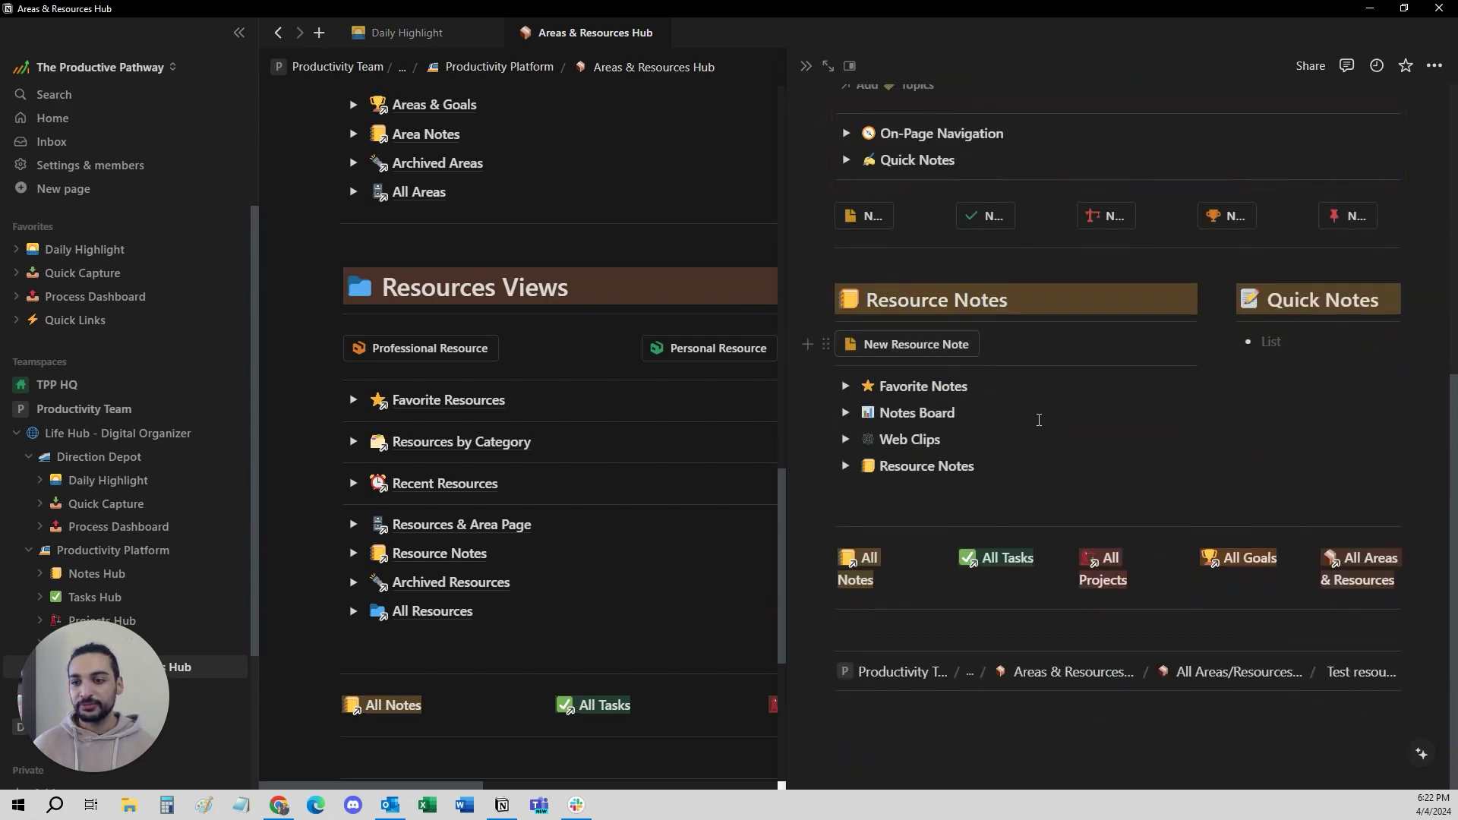
{"action": "scroll", "coordinate": [1006, 409], "scroll_direction": "up", "scroll_amount": 6}
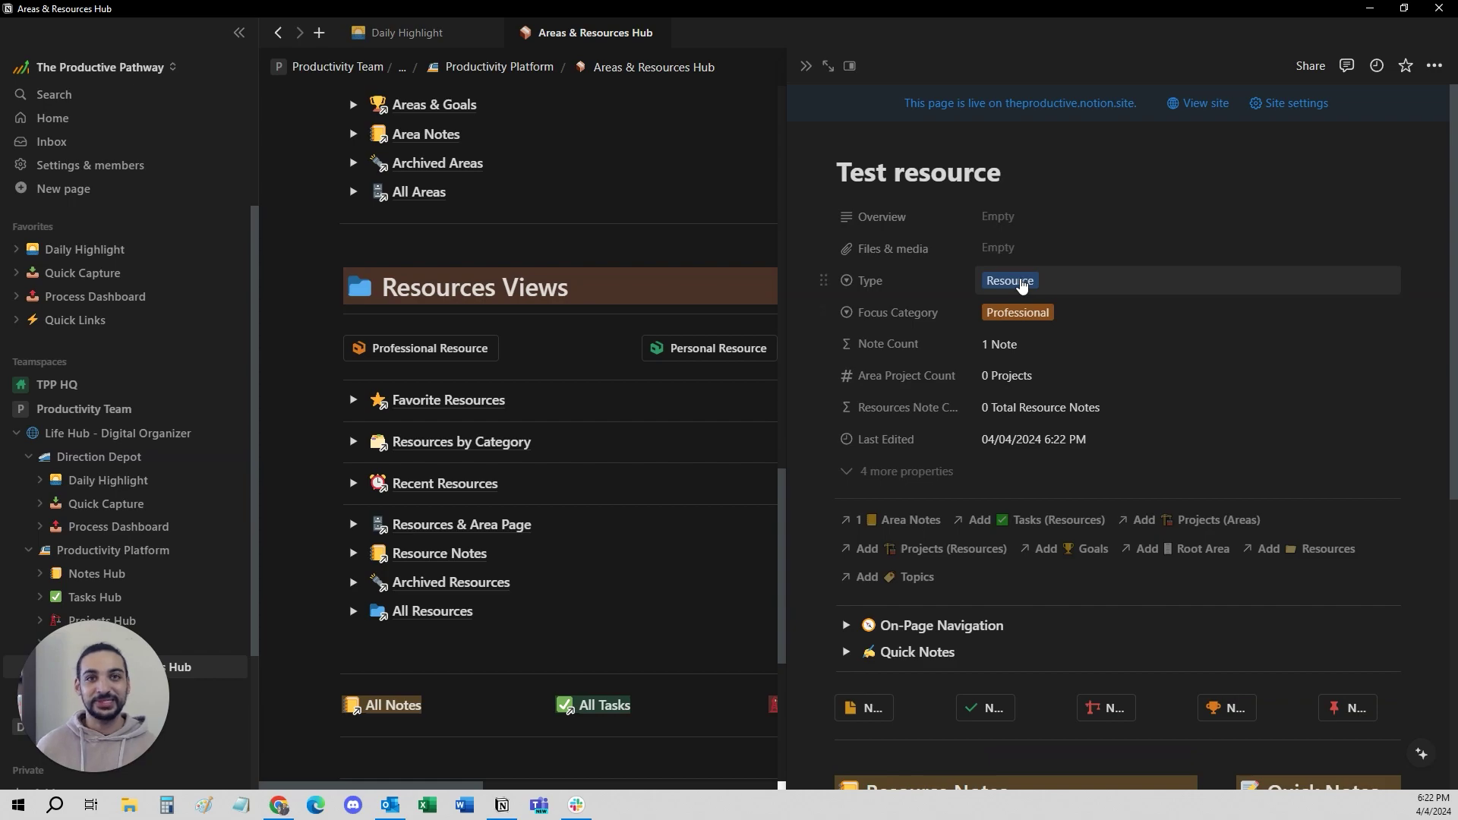
Step: Clear the body of the resource page, retitle it "Test Area" and apply the Area Template
{"action": "scroll", "coordinate": [1021, 287], "scroll_direction": "down", "scroll_amount": 6}
{"action": "scroll", "coordinate": [1105, 683], "scroll_direction": "up", "scroll_amount": 3}
{"action": "left_click_drag", "start_coordinate": [1088, 729], "coordinate": [1057, 173]}
{"action": "key", "text": "Delete"}
{"action": "scroll", "coordinate": [985, 217], "scroll_direction": "up", "scroll_amount": 3}
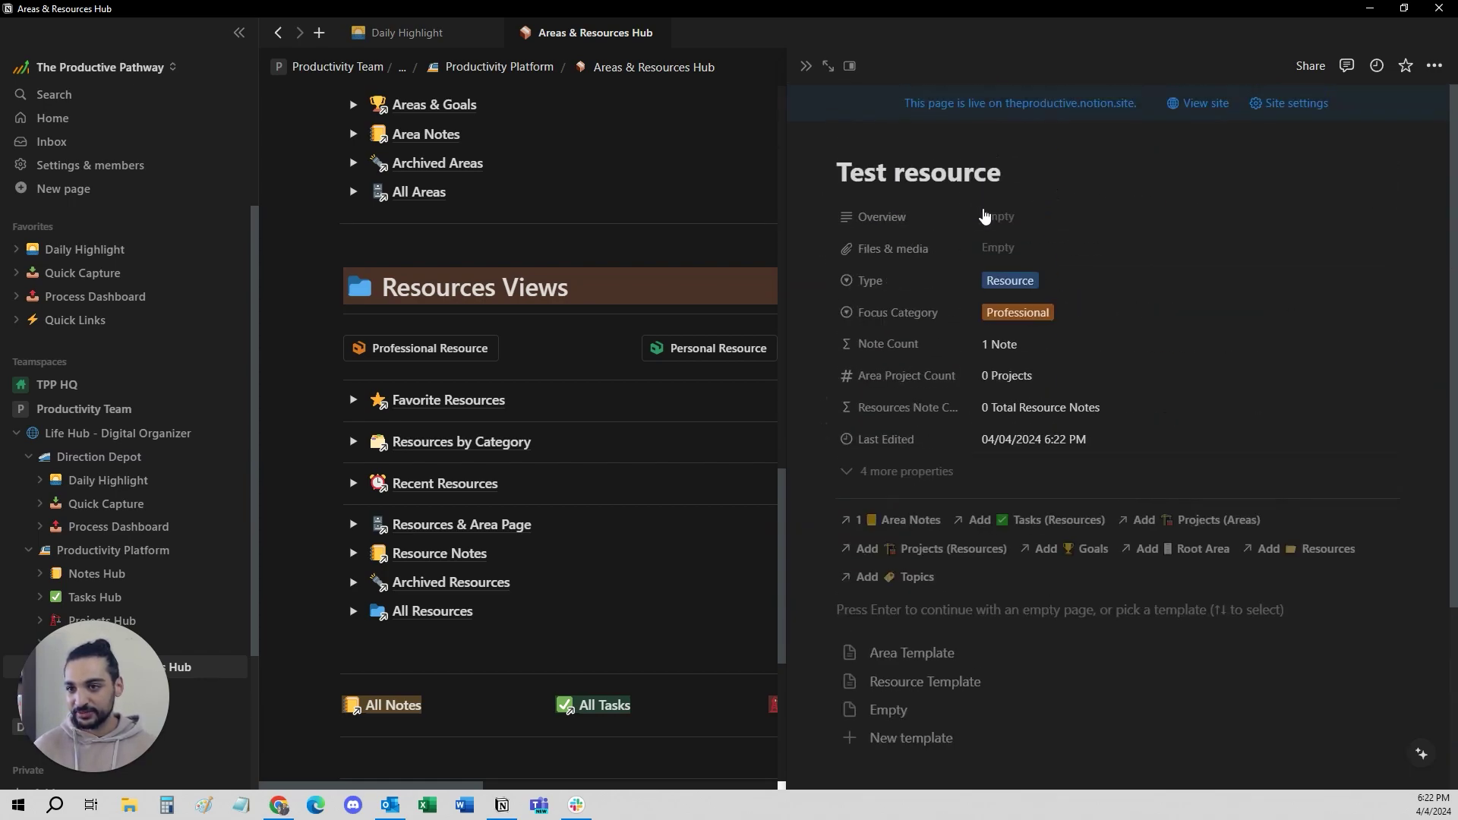
{"action": "double_click", "coordinate": [974, 173]}
{"action": "type", "text": "Area"}
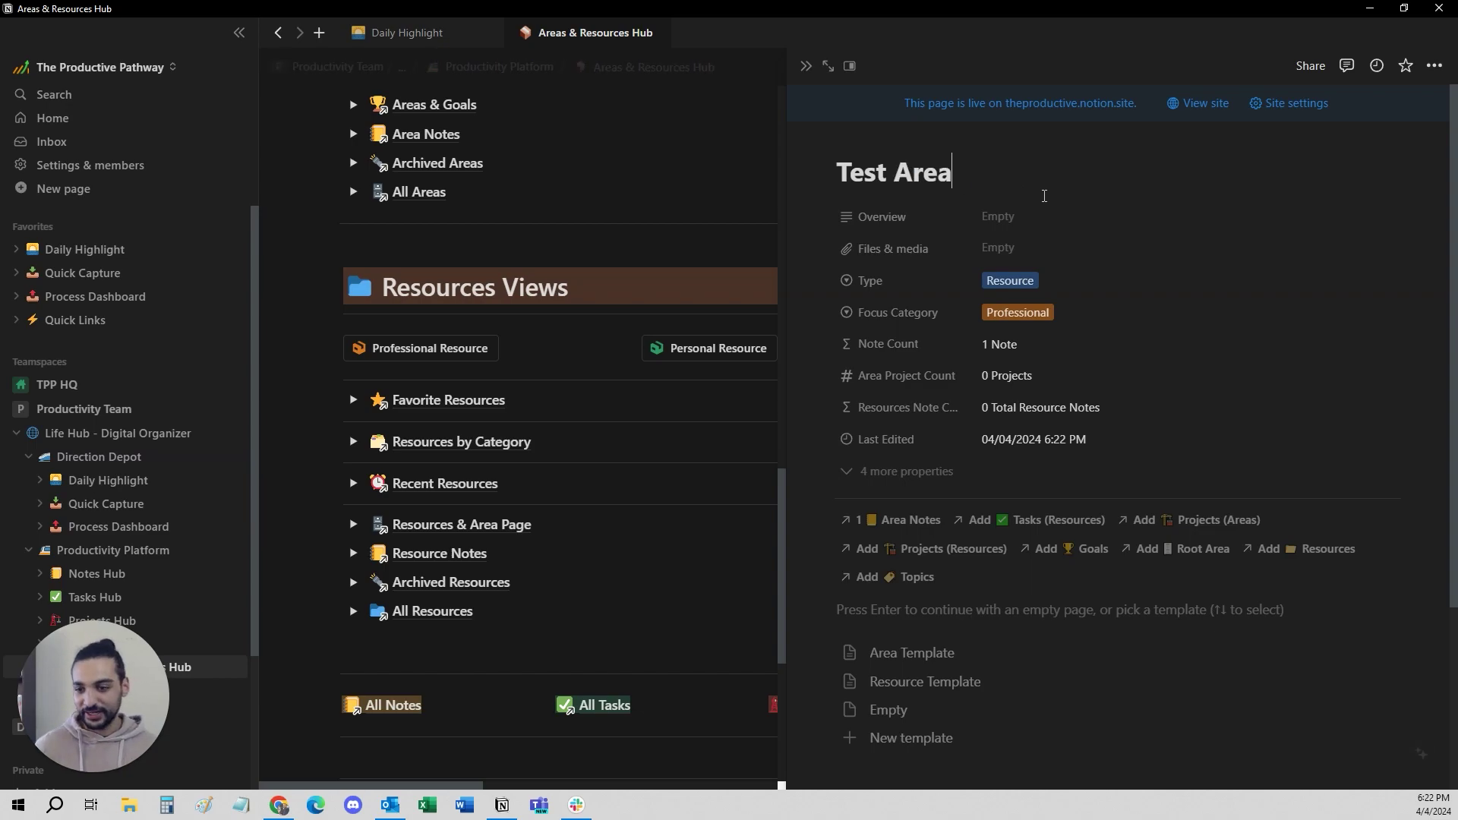
{"action": "left_click", "coordinate": [928, 663]}
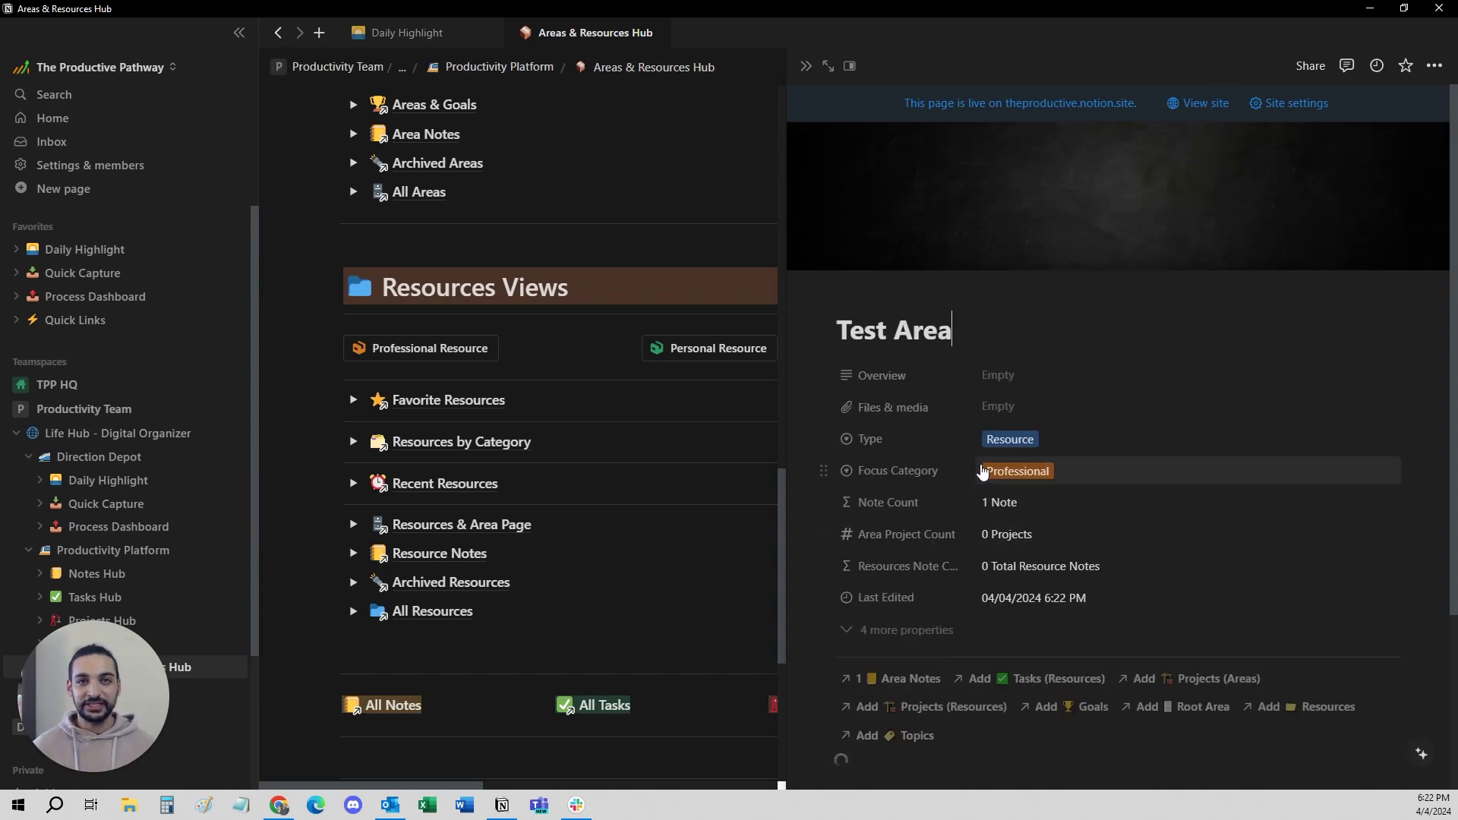
Step: Expand the Notes Board on the Test Area page, examine the linked note, and collapse the Test Area group
{"action": "scroll", "coordinate": [991, 467], "scroll_direction": "down", "scroll_amount": 3}
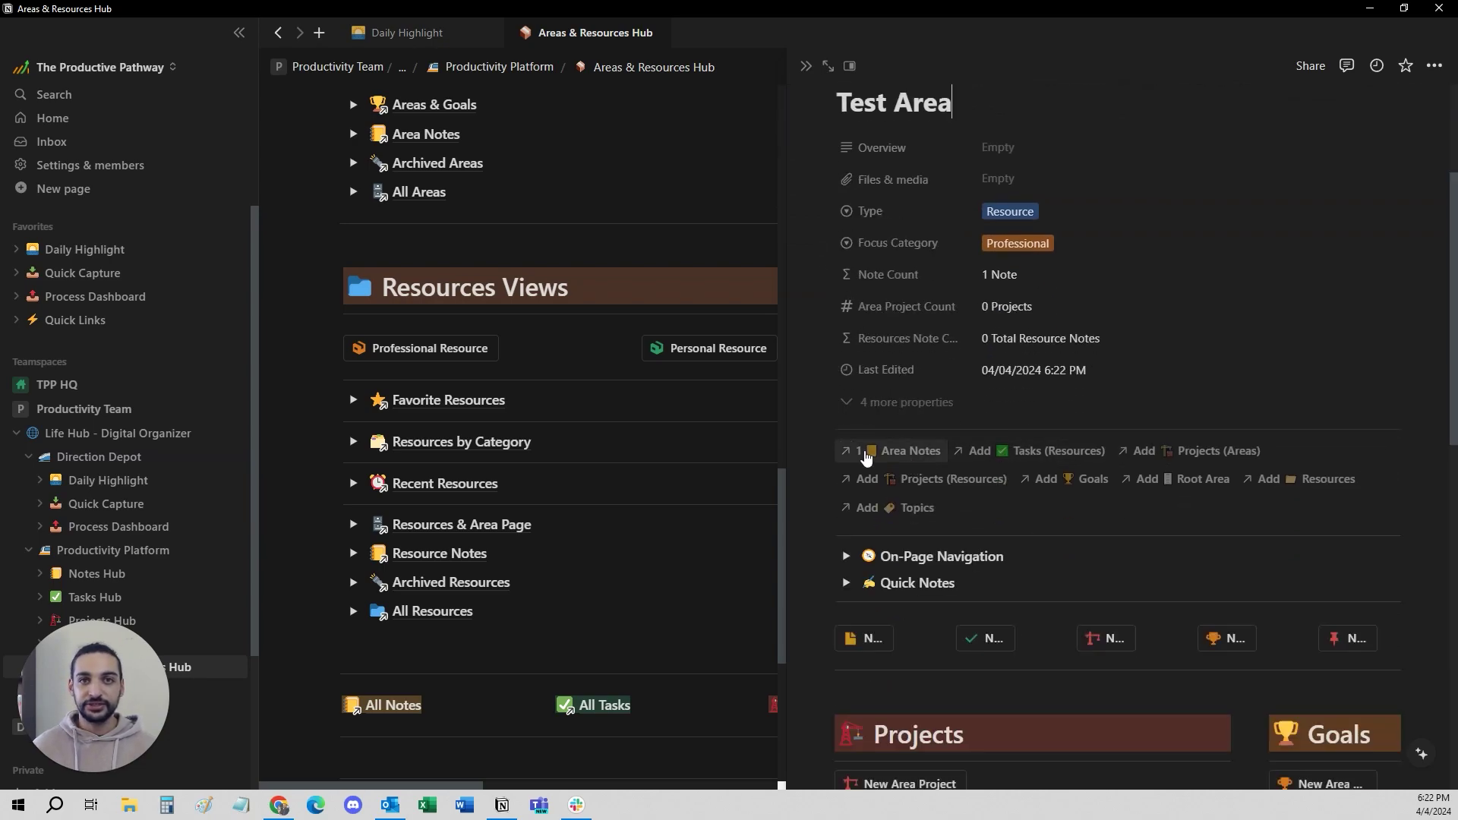
{"action": "scroll", "coordinate": [1002, 507], "scroll_direction": "down", "scroll_amount": 9}
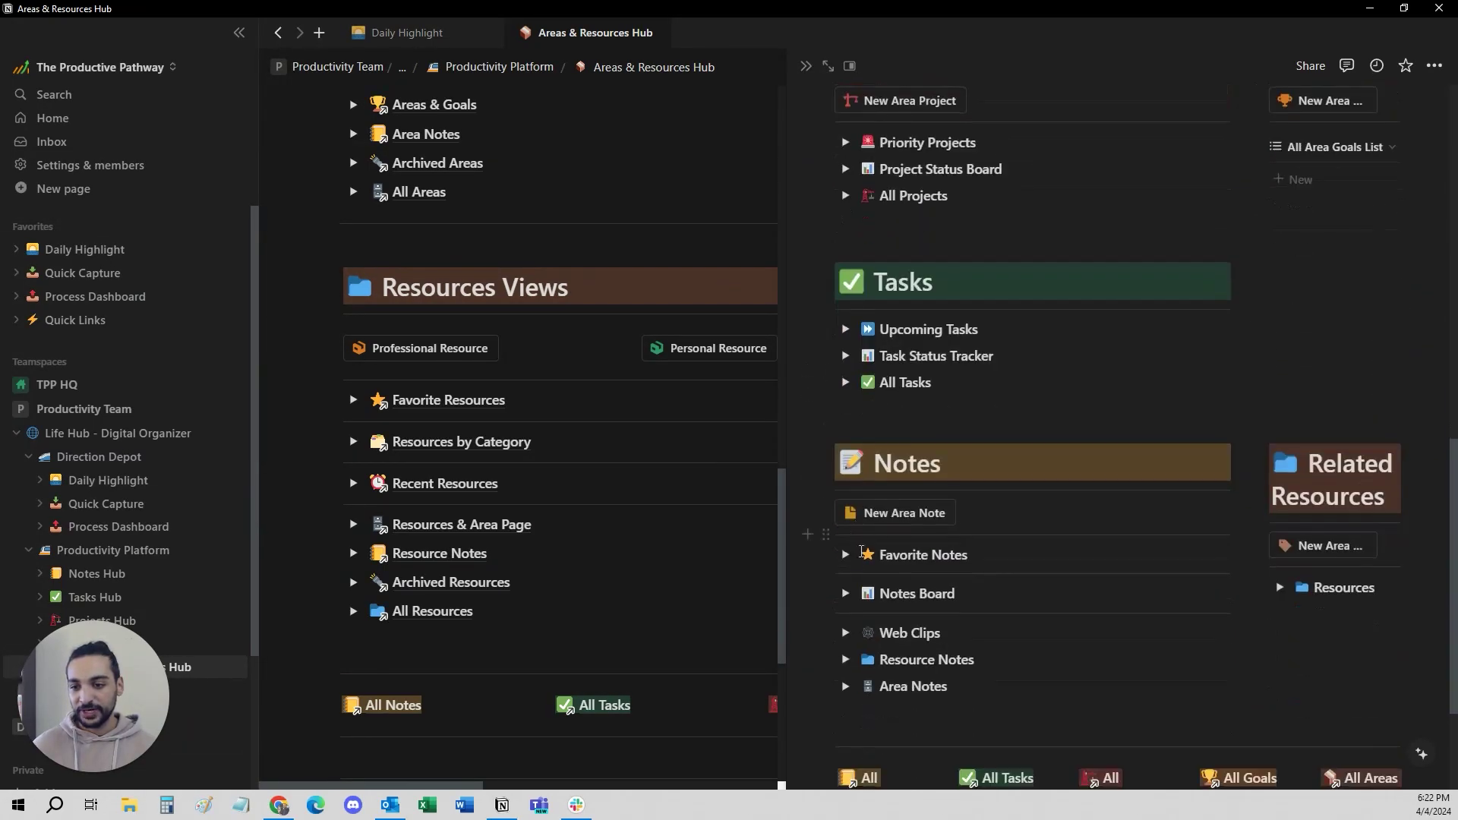
{"action": "left_click", "coordinate": [845, 593]}
{"action": "scroll", "coordinate": [1003, 529], "scroll_direction": "down", "scroll_amount": 3}
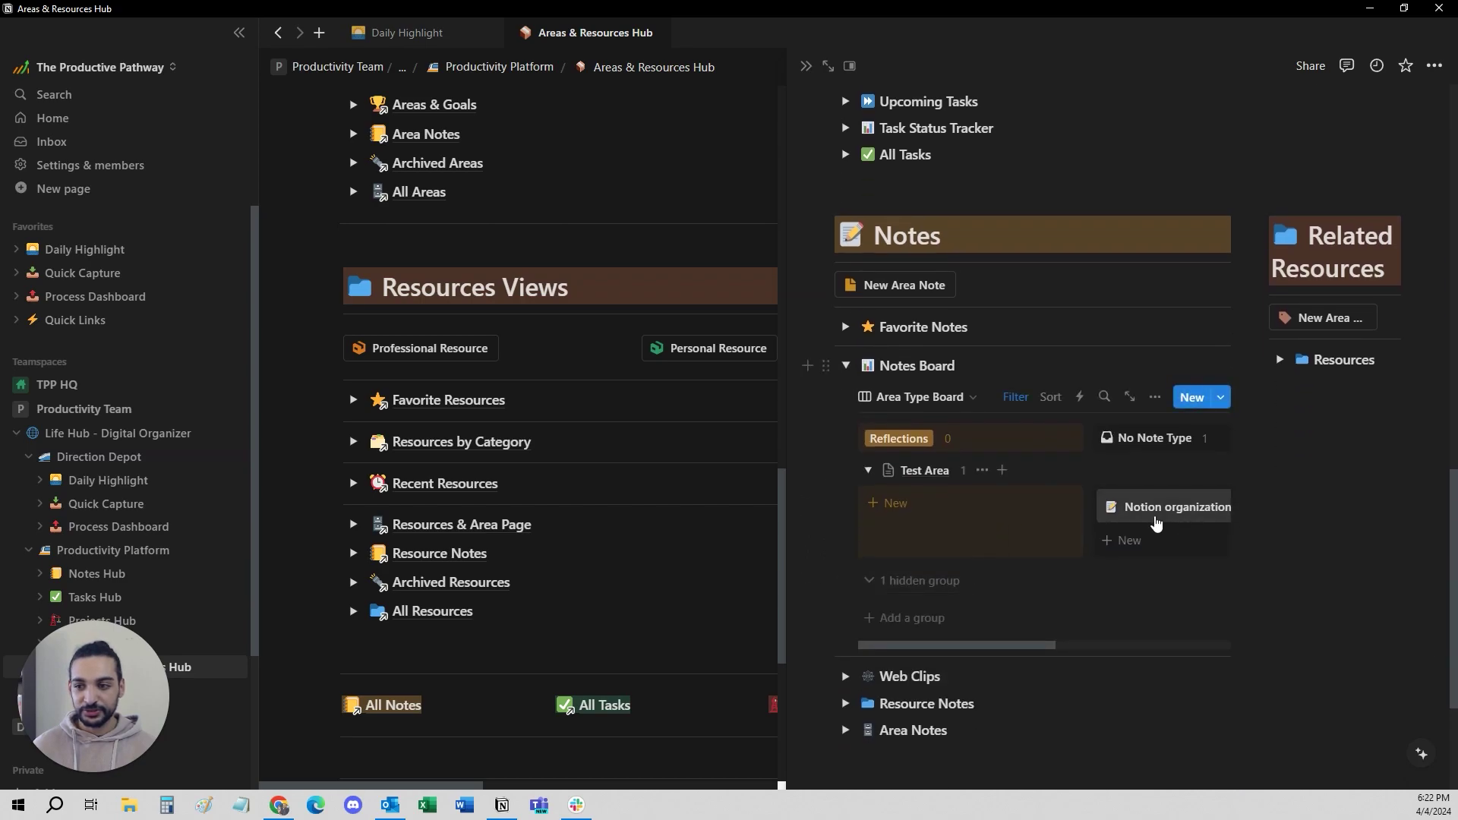
{"action": "scroll", "coordinate": [1138, 524], "scroll_direction": "right", "scroll_amount": 5}
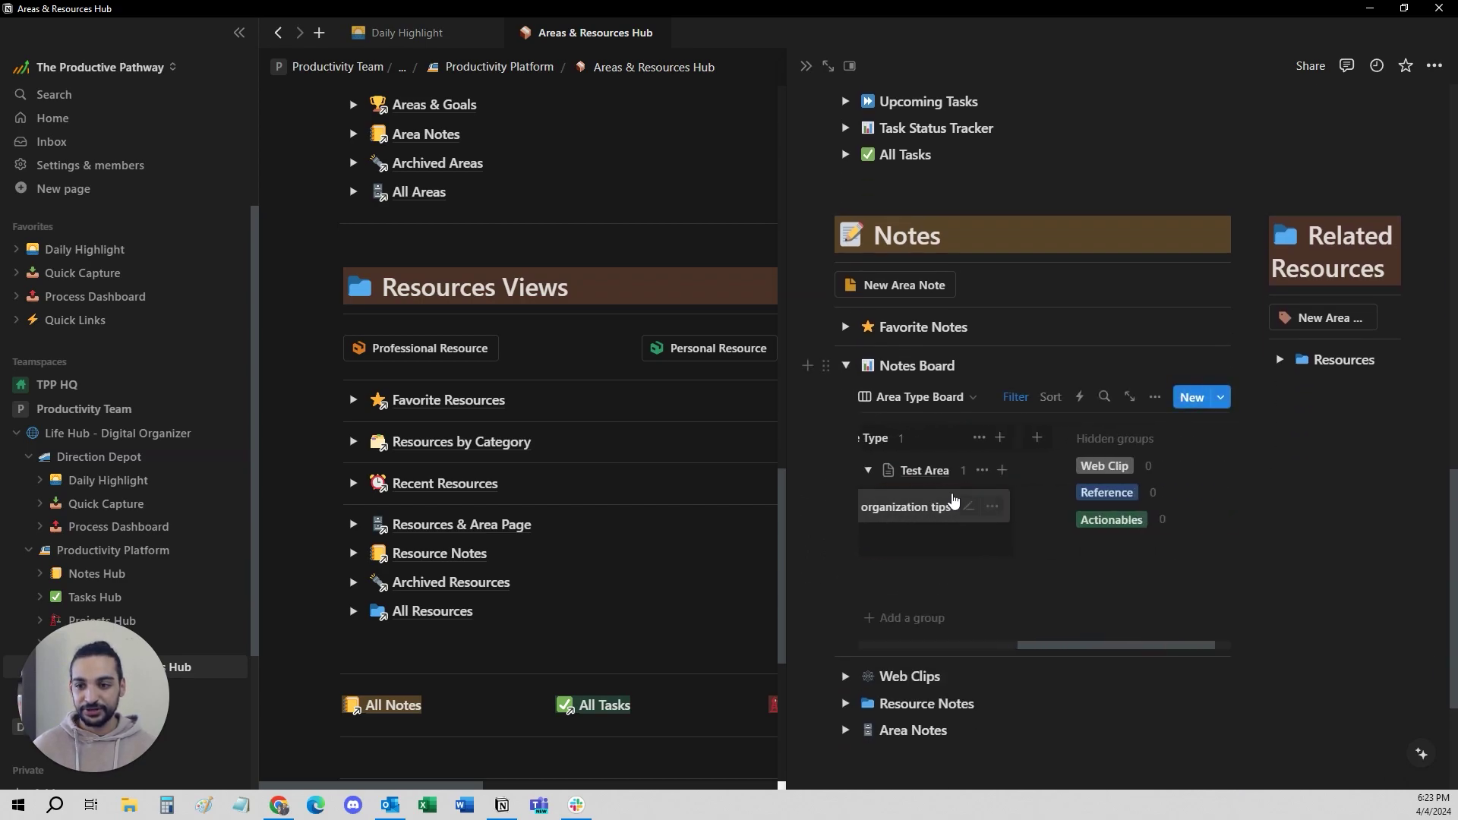
{"action": "left_click", "coordinate": [868, 470]}
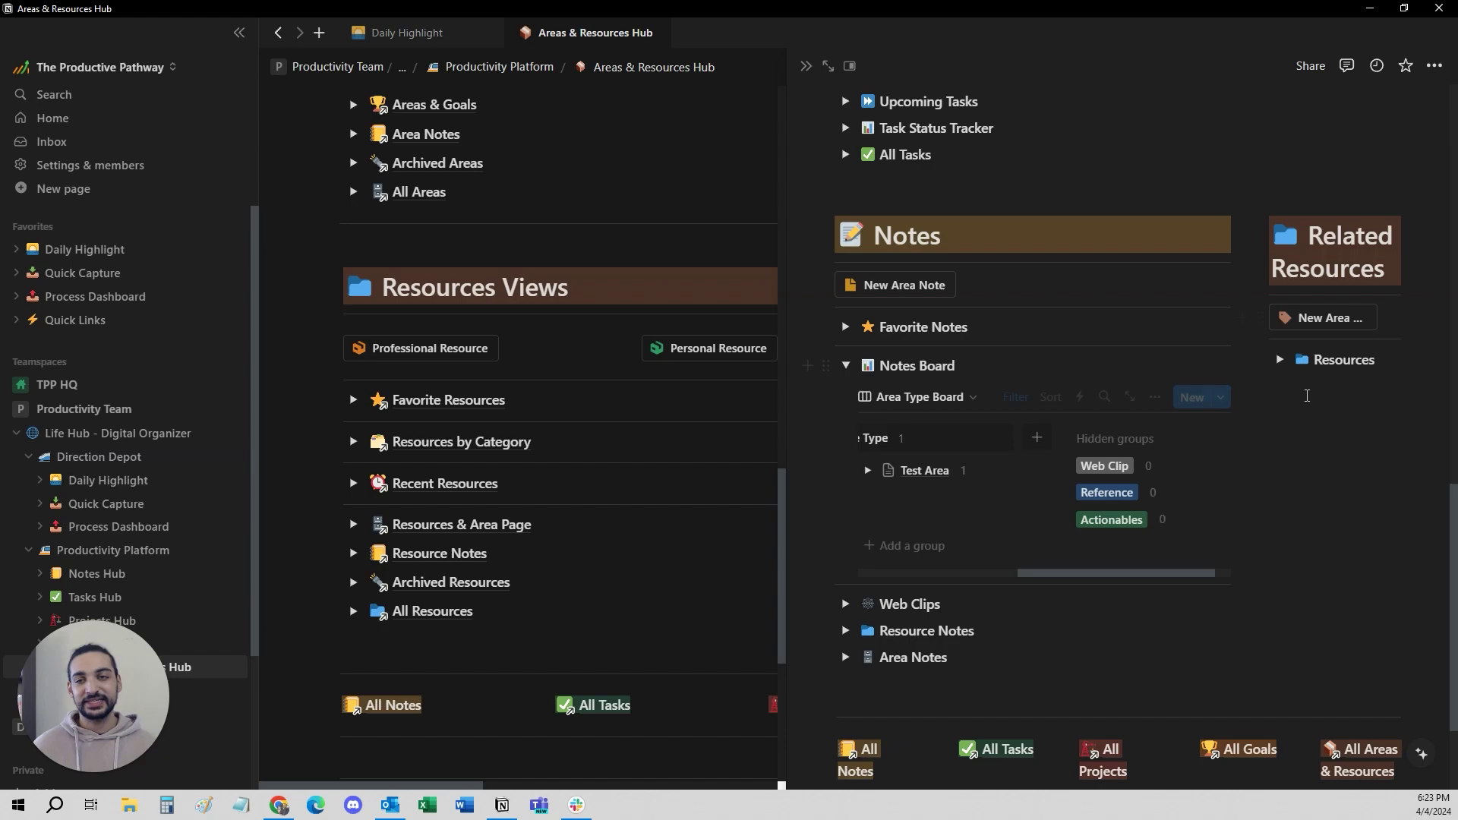
Step: Clear the Test Area page body and apply the Resource Template instead
{"action": "scroll", "coordinate": [999, 576], "scroll_direction": "down", "scroll_amount": 3}
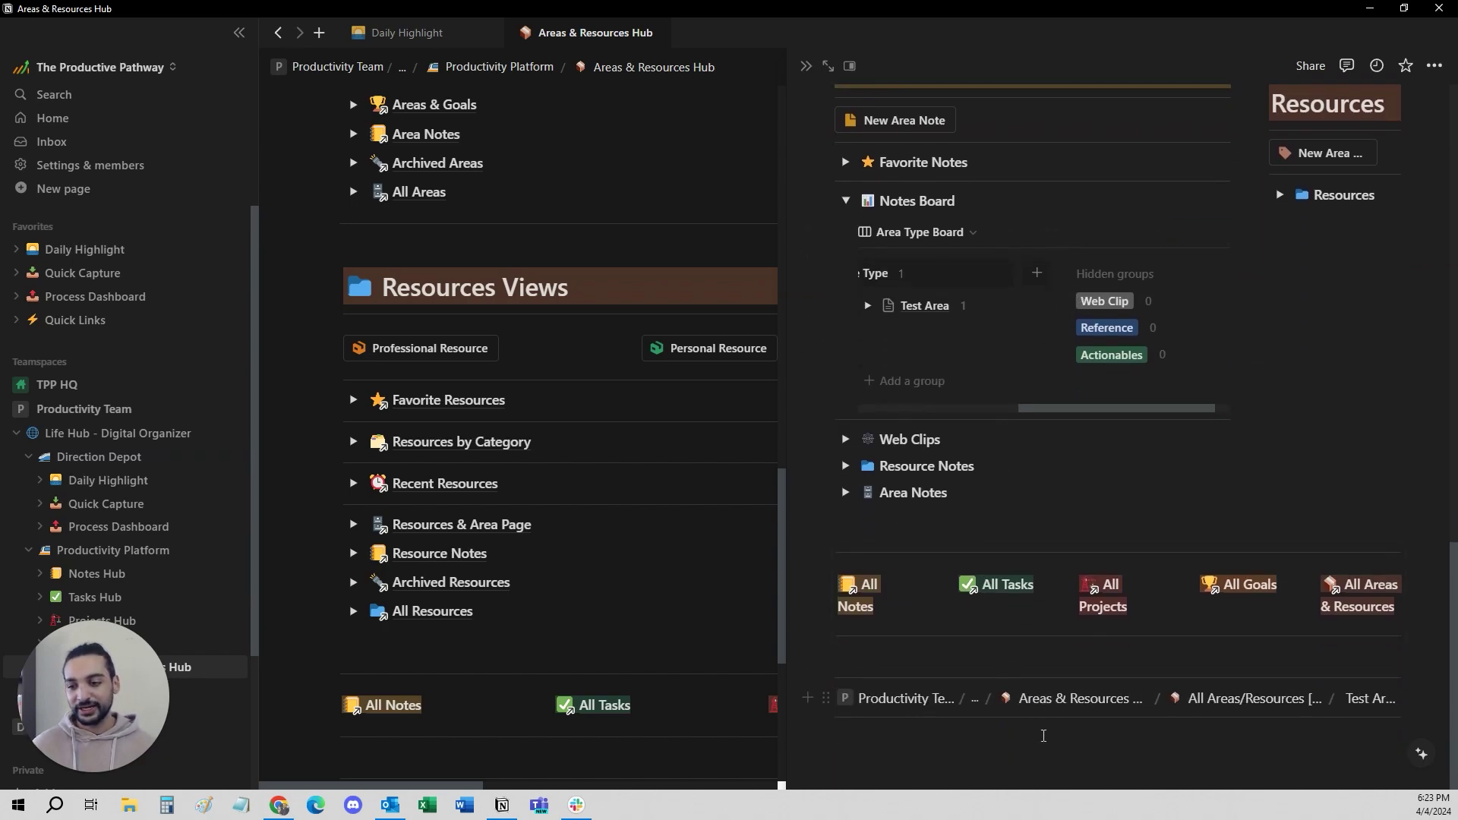
{"action": "left_click_drag", "start_coordinate": [1041, 736], "coordinate": [1043, 239]}
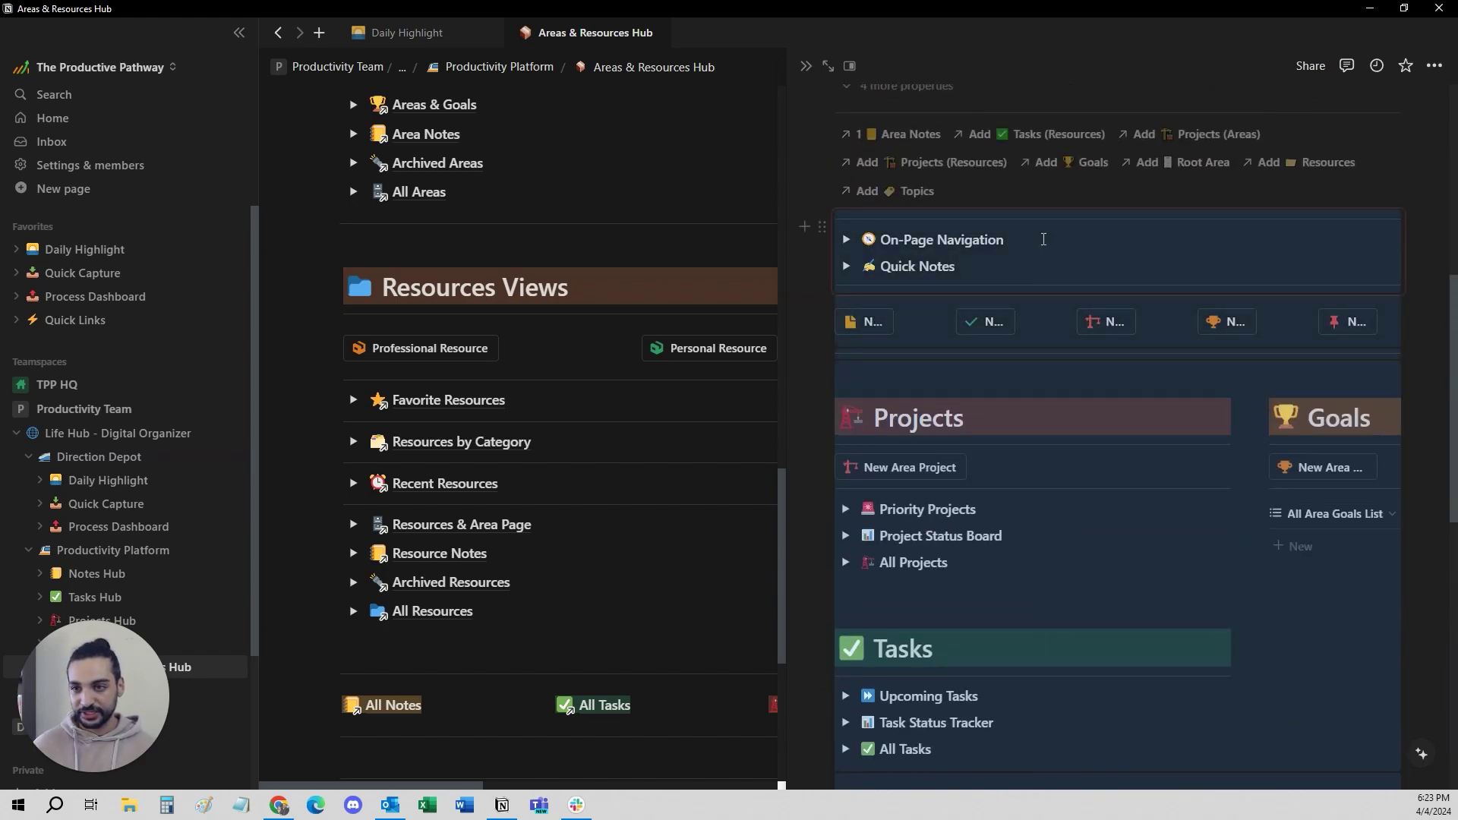
{"action": "key", "text": "Delete"}
{"action": "left_click", "coordinate": [944, 434]}
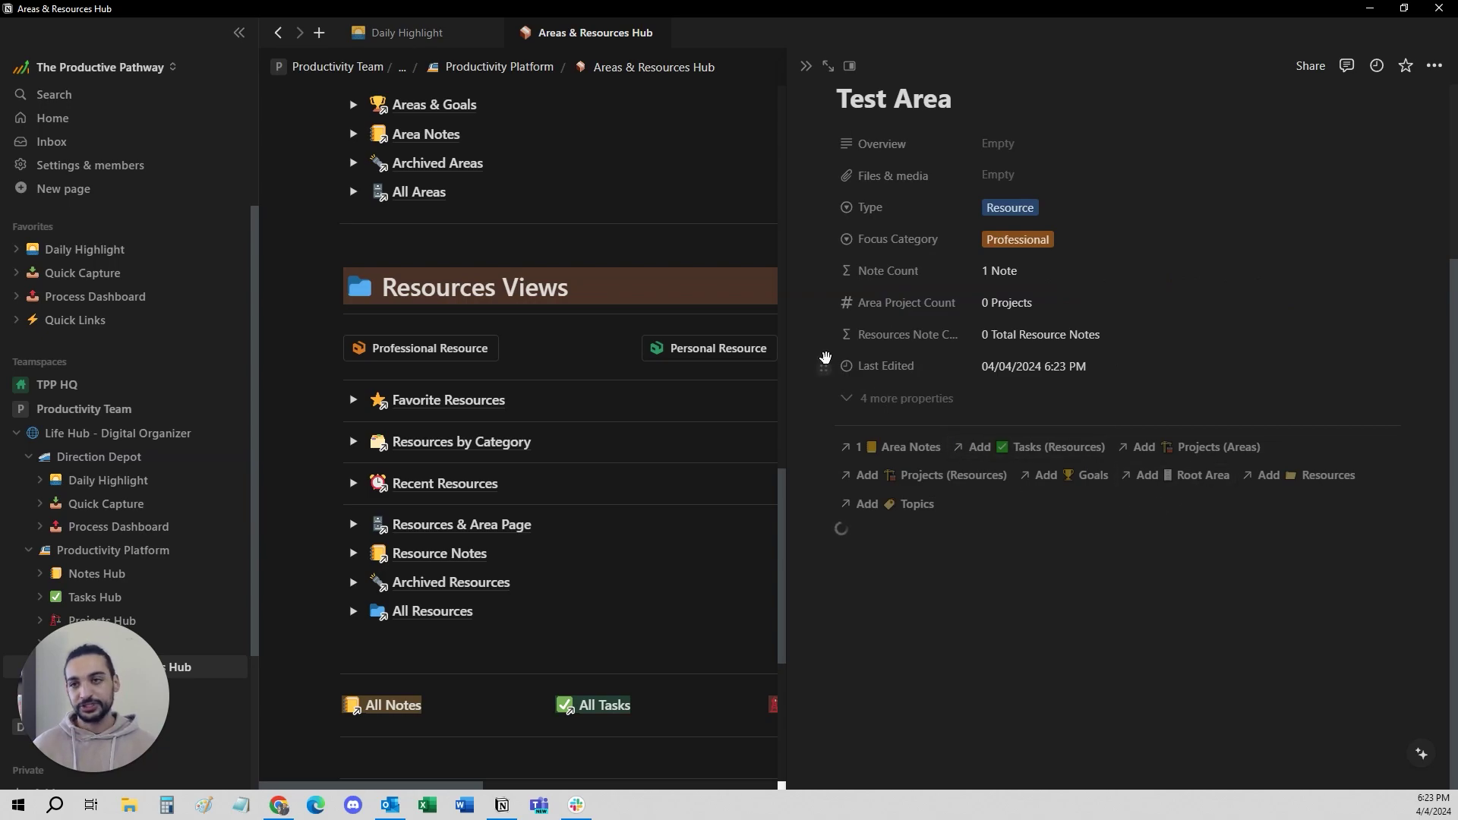
Step: Compare the Notes Board with its available views and the Resource Notes list, and collapse both toggles
{"action": "scroll", "coordinate": [940, 530], "scroll_direction": "down", "scroll_amount": 3}
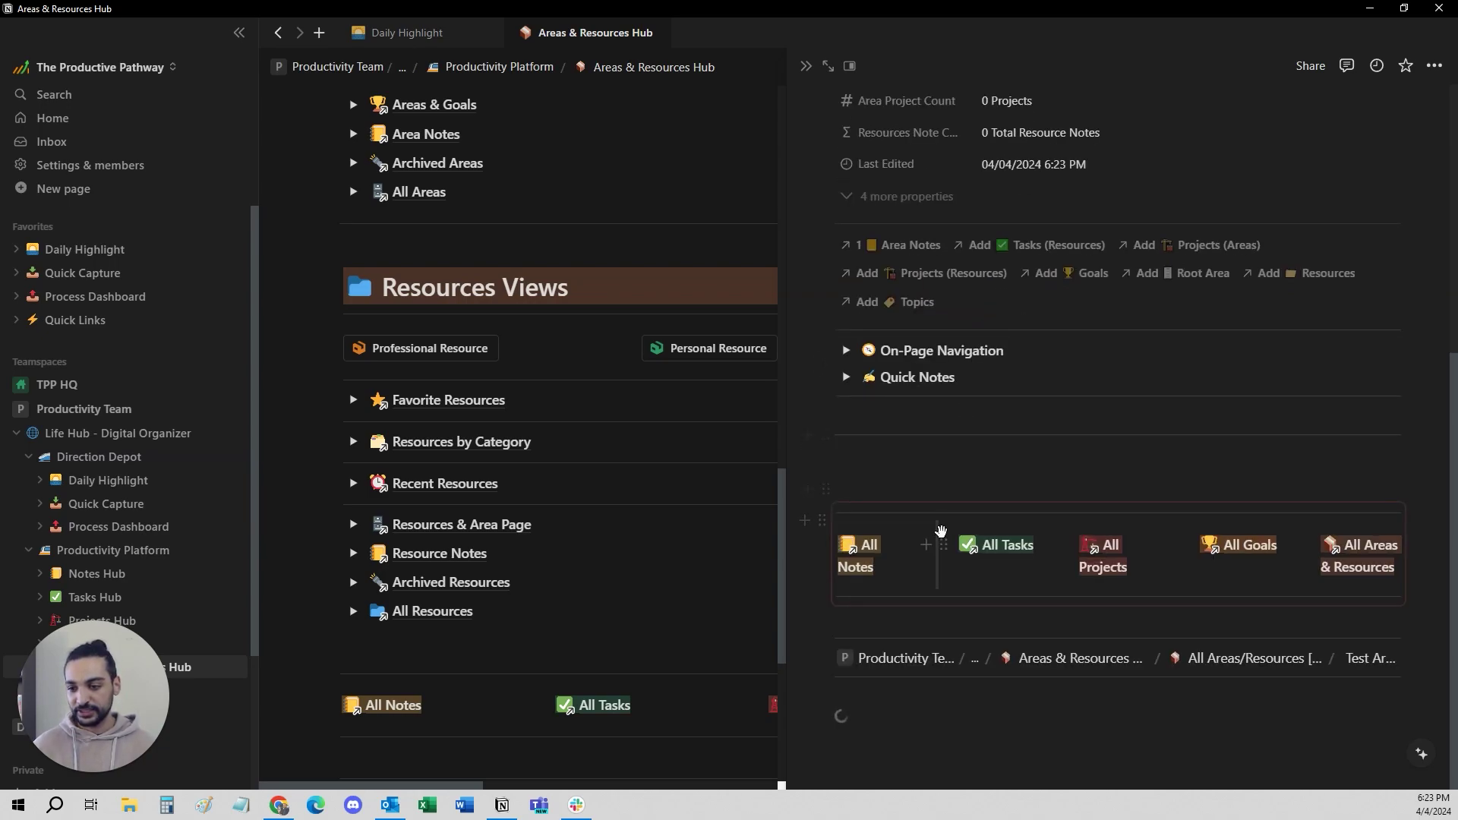
{"action": "left_click", "coordinate": [845, 518]}
{"action": "scroll", "coordinate": [962, 495], "scroll_direction": "down", "scroll_amount": 2}
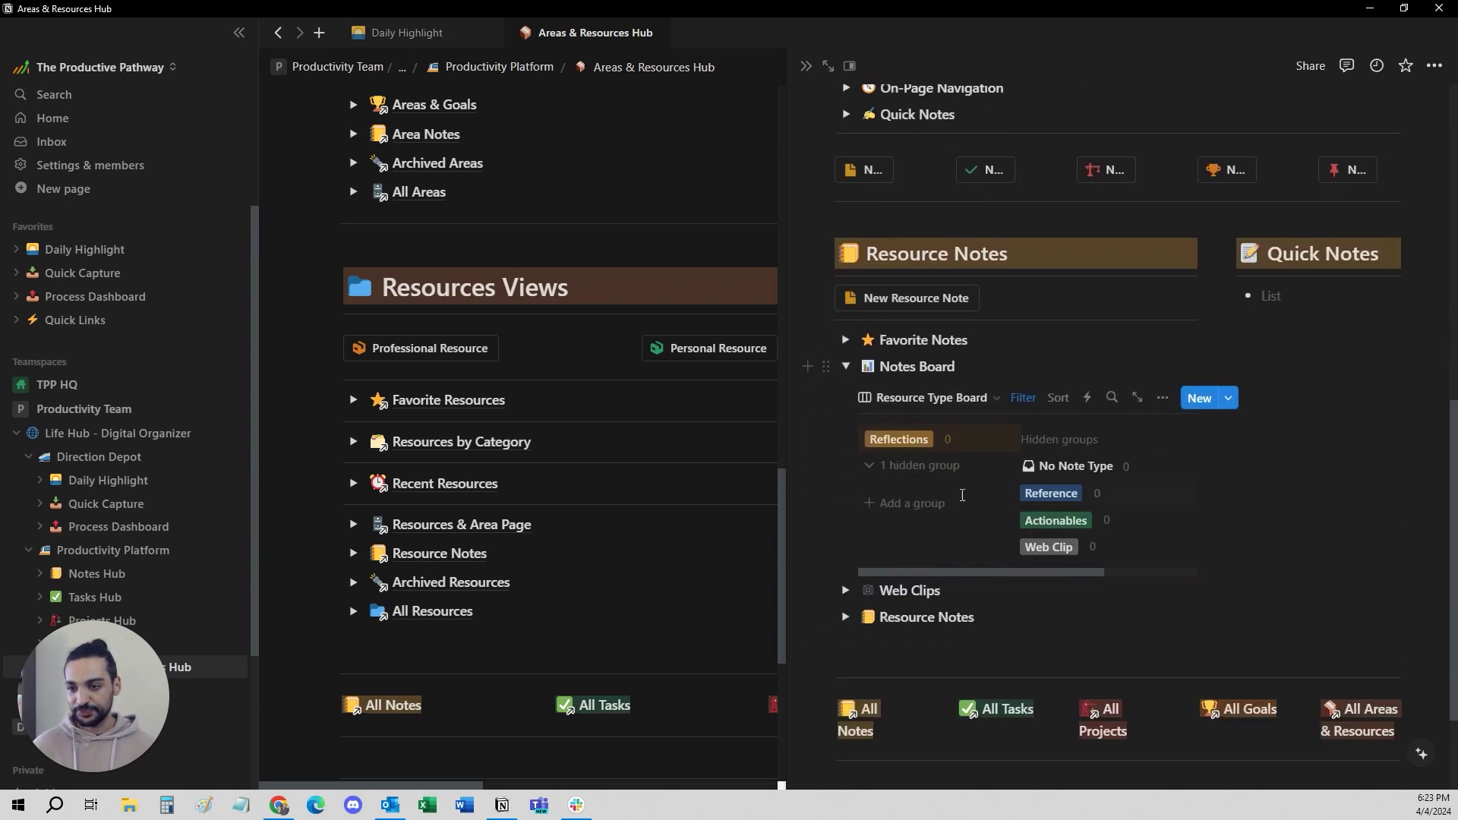
{"action": "left_click", "coordinate": [963, 397]}
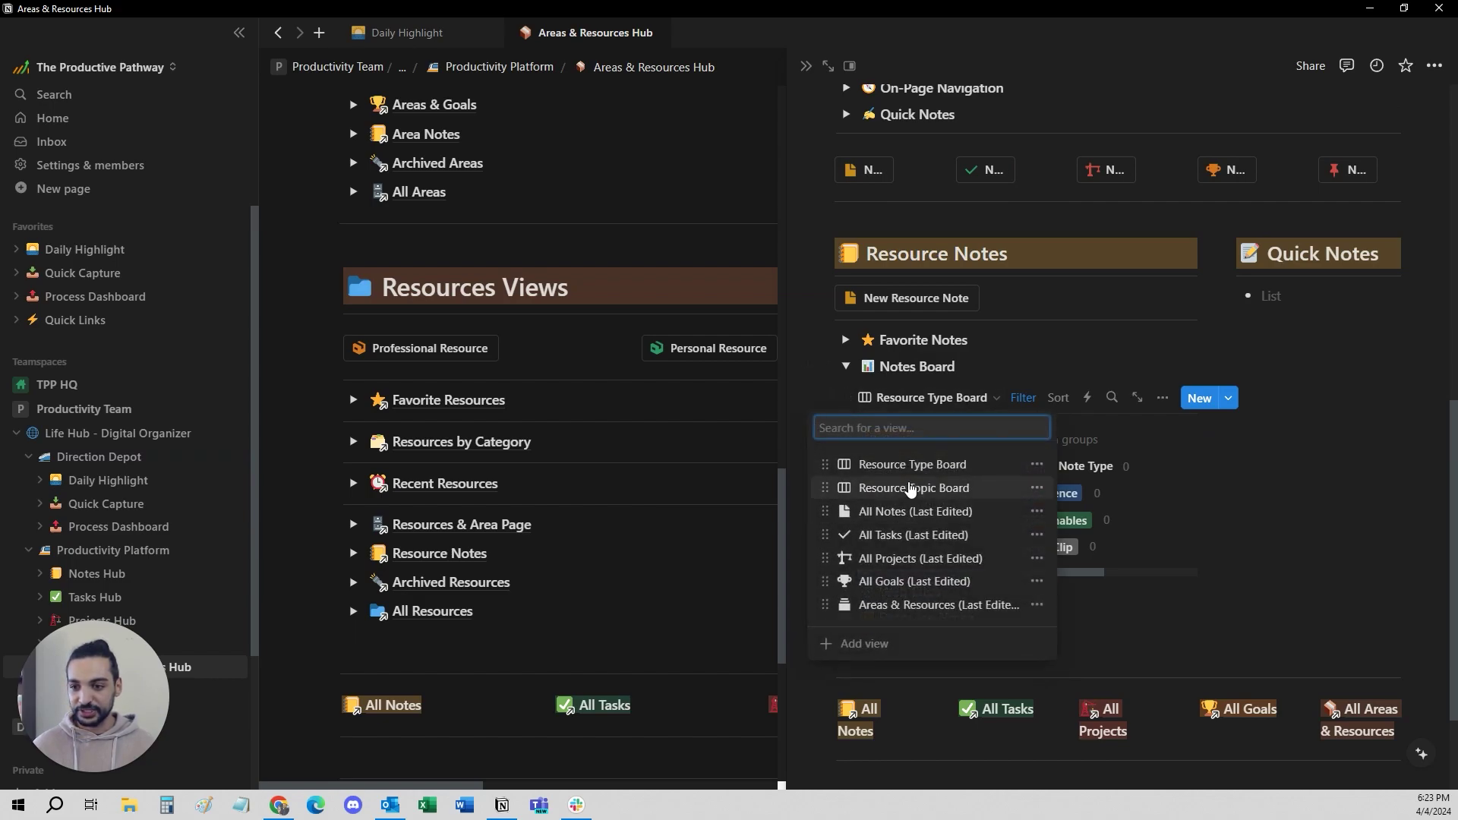
{"action": "left_click", "coordinate": [960, 337]}
{"action": "left_click", "coordinate": [845, 616]}
{"action": "scroll", "coordinate": [896, 584], "scroll_direction": "down", "scroll_amount": 2}
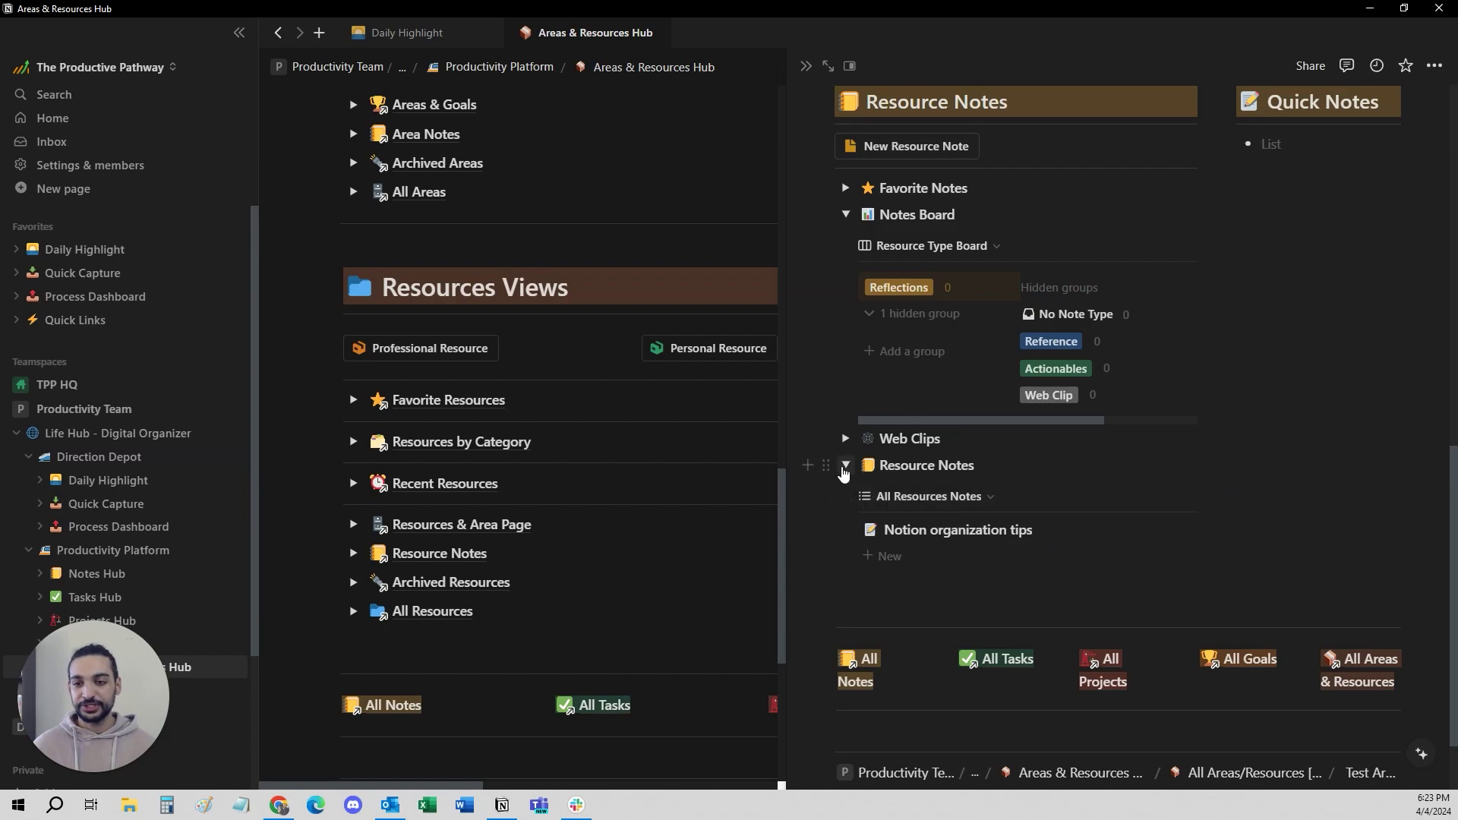
{"action": "left_click", "coordinate": [845, 465]}
{"action": "scroll", "coordinate": [852, 420], "scroll_direction": "up", "scroll_amount": 3}
{"action": "left_click", "coordinate": [845, 442]}
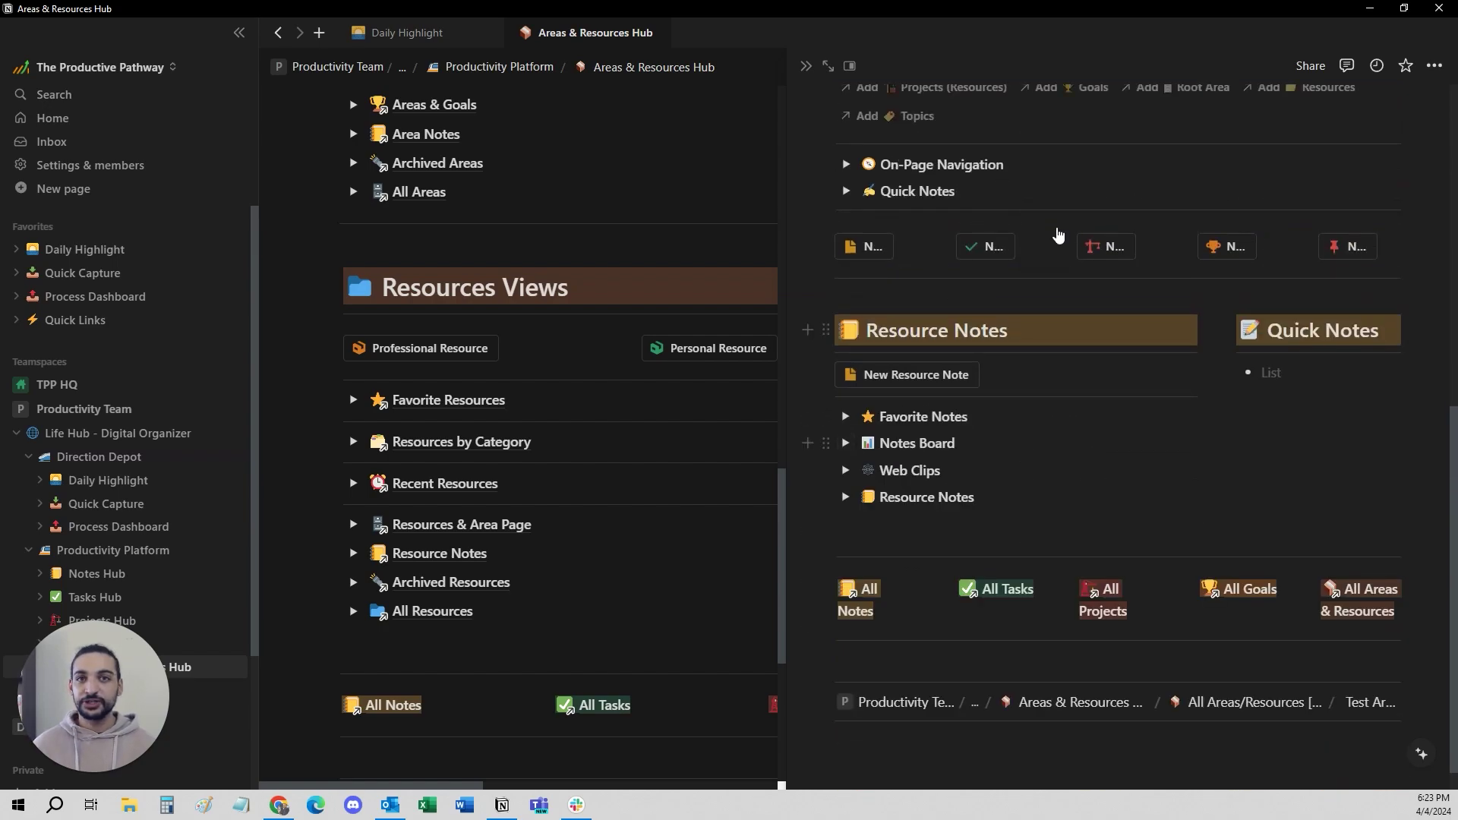
Step: Close the Test Area page and delete its entry from the Resources List
{"action": "scroll", "coordinate": [1078, 397], "scroll_direction": "up", "scroll_amount": 8}
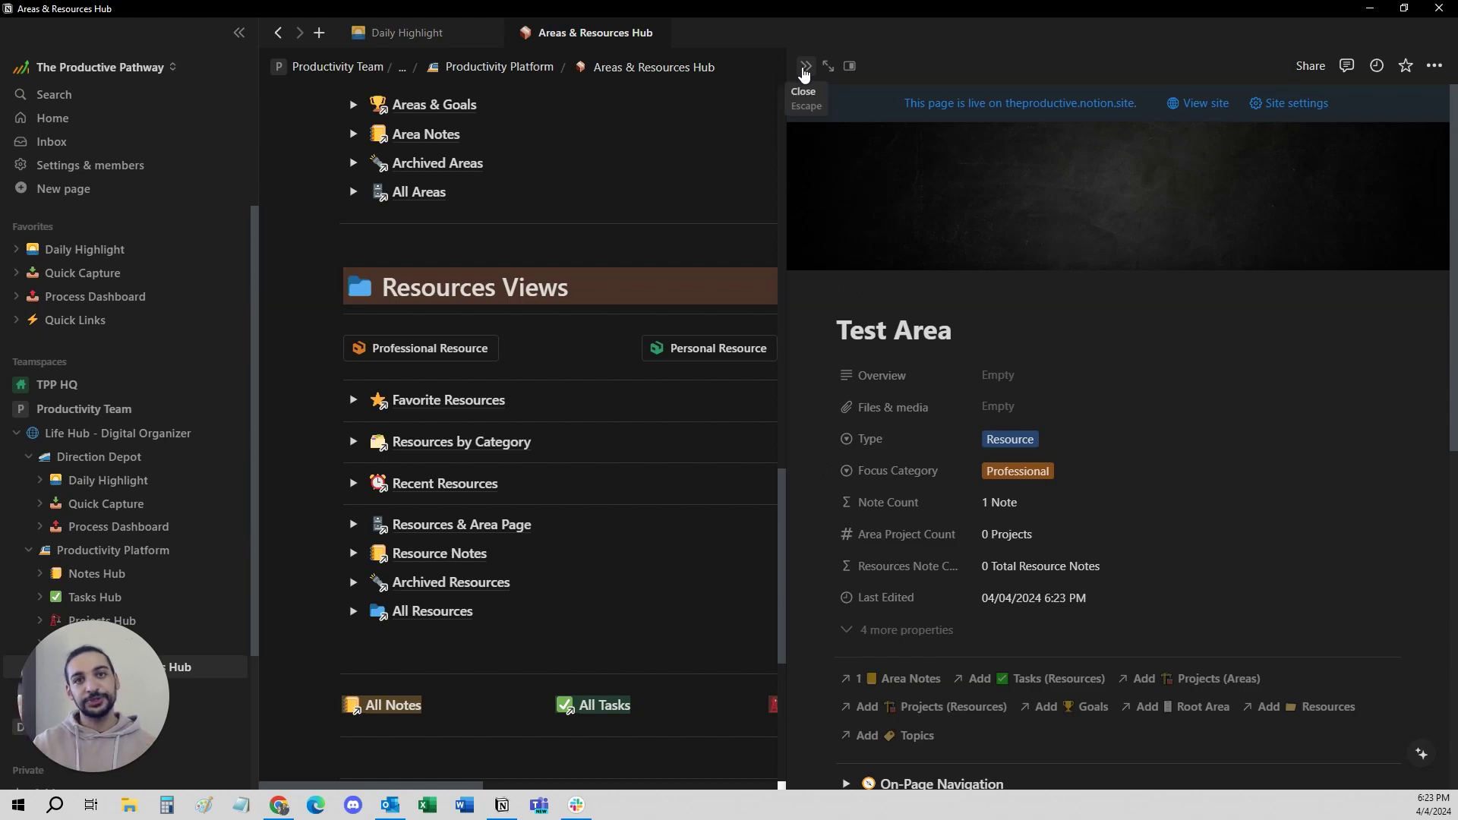
{"action": "left_click", "coordinate": [805, 68]}
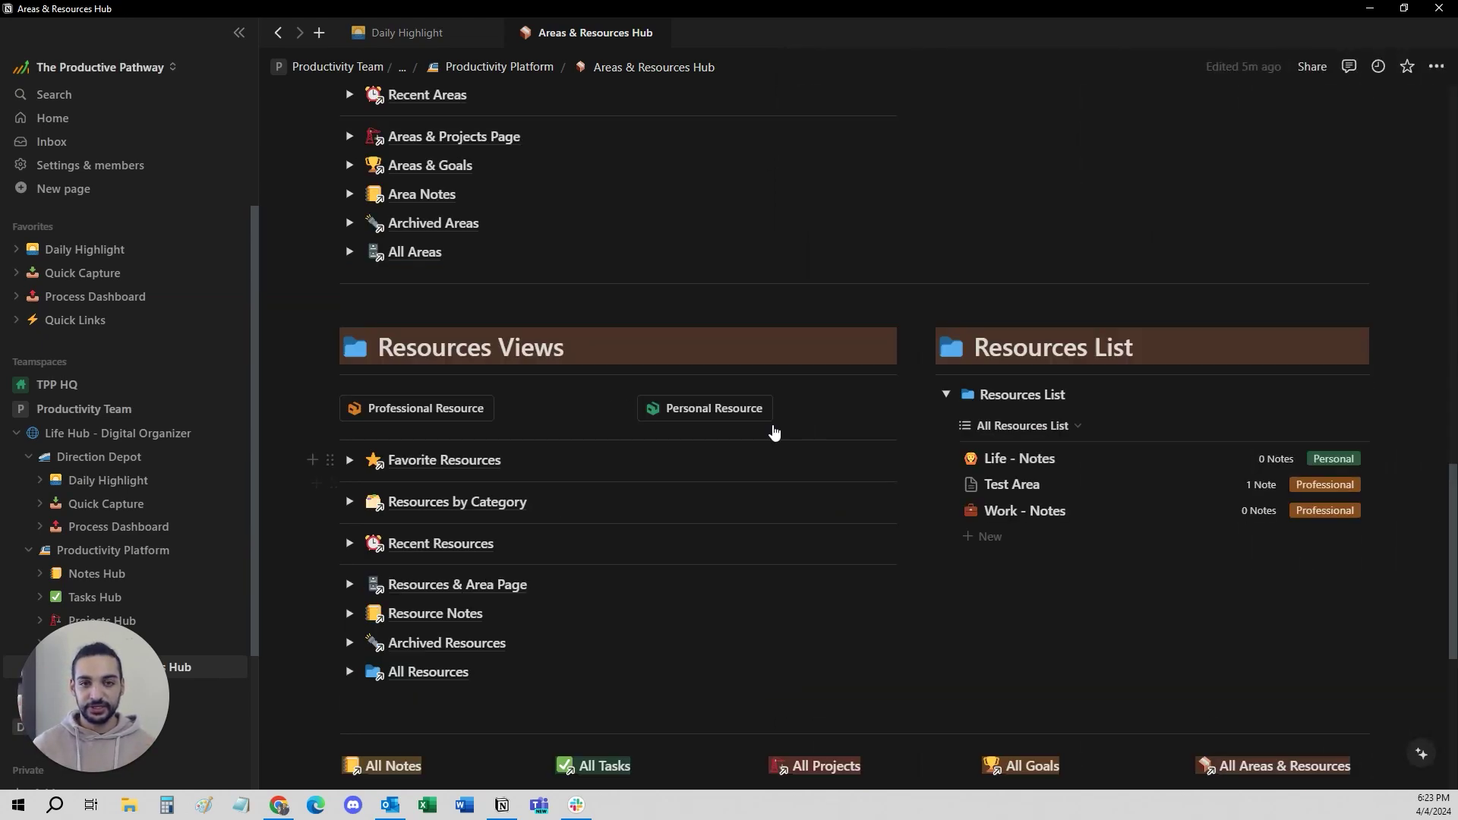
{"action": "scroll", "coordinate": [772, 427], "scroll_direction": "up", "scroll_amount": 1}
{"action": "left_click", "coordinate": [952, 559]}
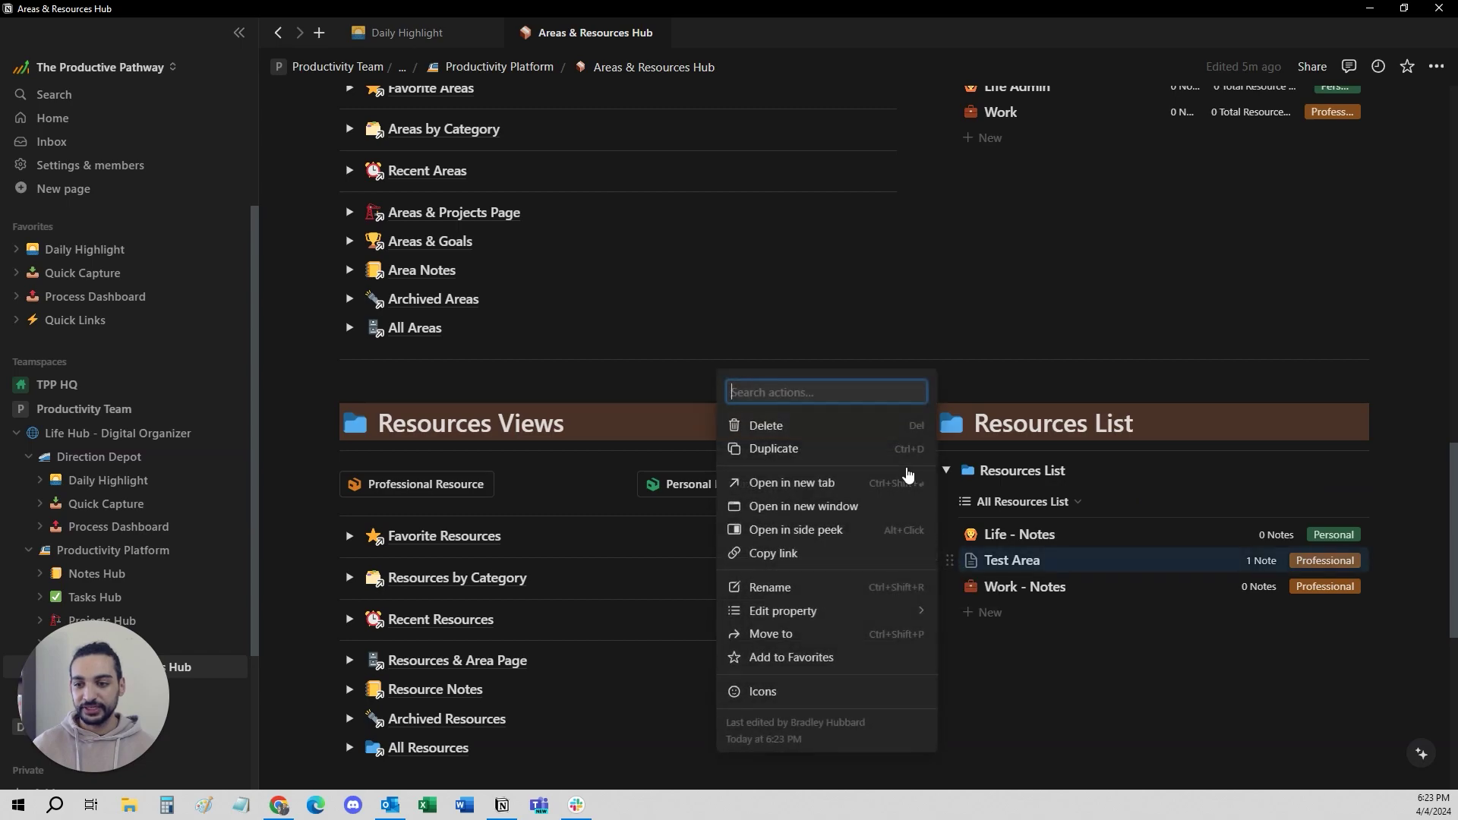
{"action": "left_click", "coordinate": [813, 426]}
Step: Create a professional area from Areas Views and title it "Hobby Disc Golf"
{"action": "scroll", "coordinate": [1037, 363], "scroll_direction": "up", "scroll_amount": 2}
{"action": "scroll", "coordinate": [1036, 368], "scroll_direction": "up", "scroll_amount": 5}
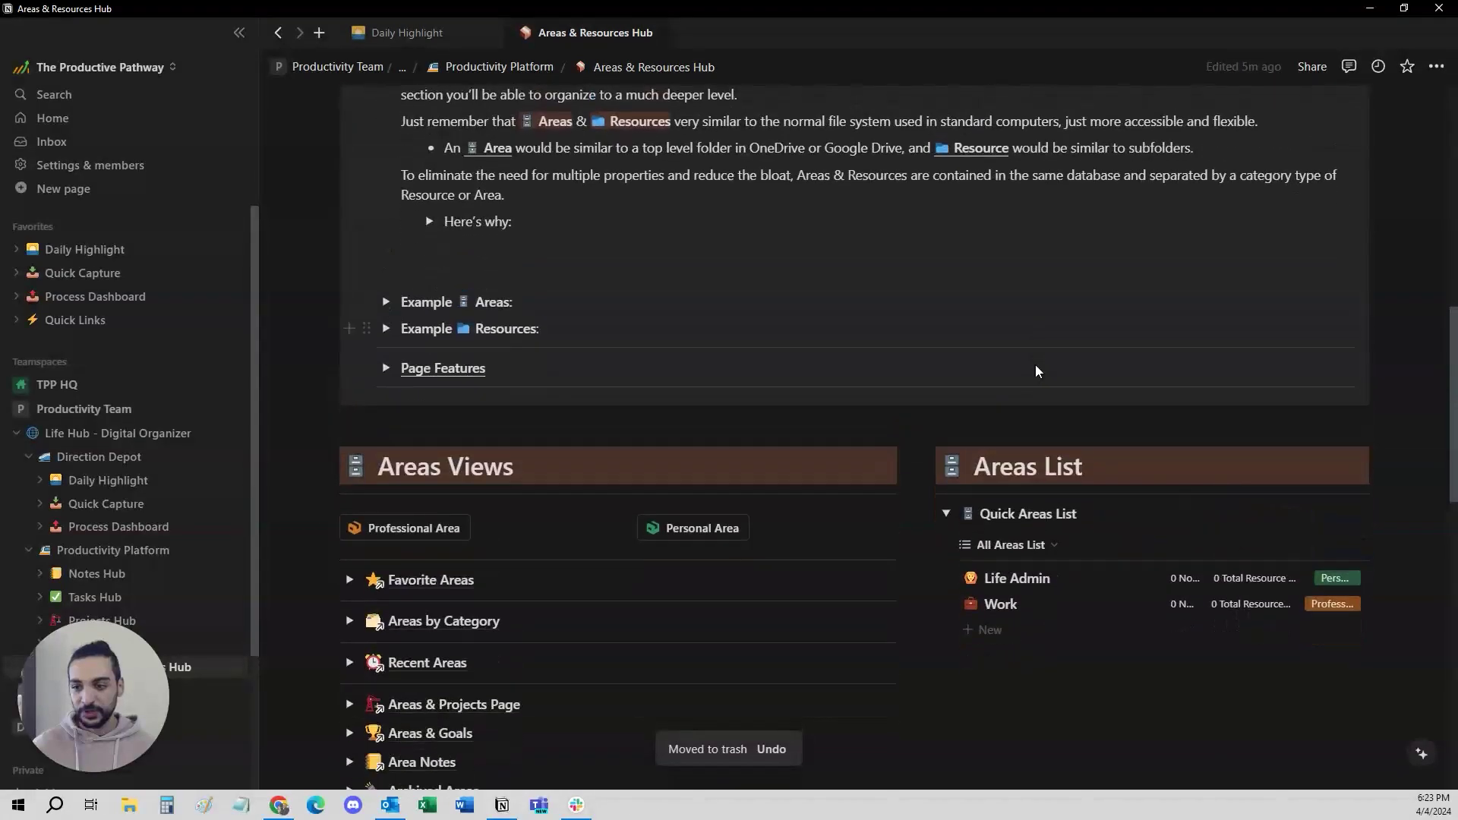
{"action": "scroll", "coordinate": [1035, 376], "scroll_direction": "down", "scroll_amount": 7}
{"action": "scroll", "coordinate": [949, 455], "scroll_direction": "up", "scroll_amount": 3}
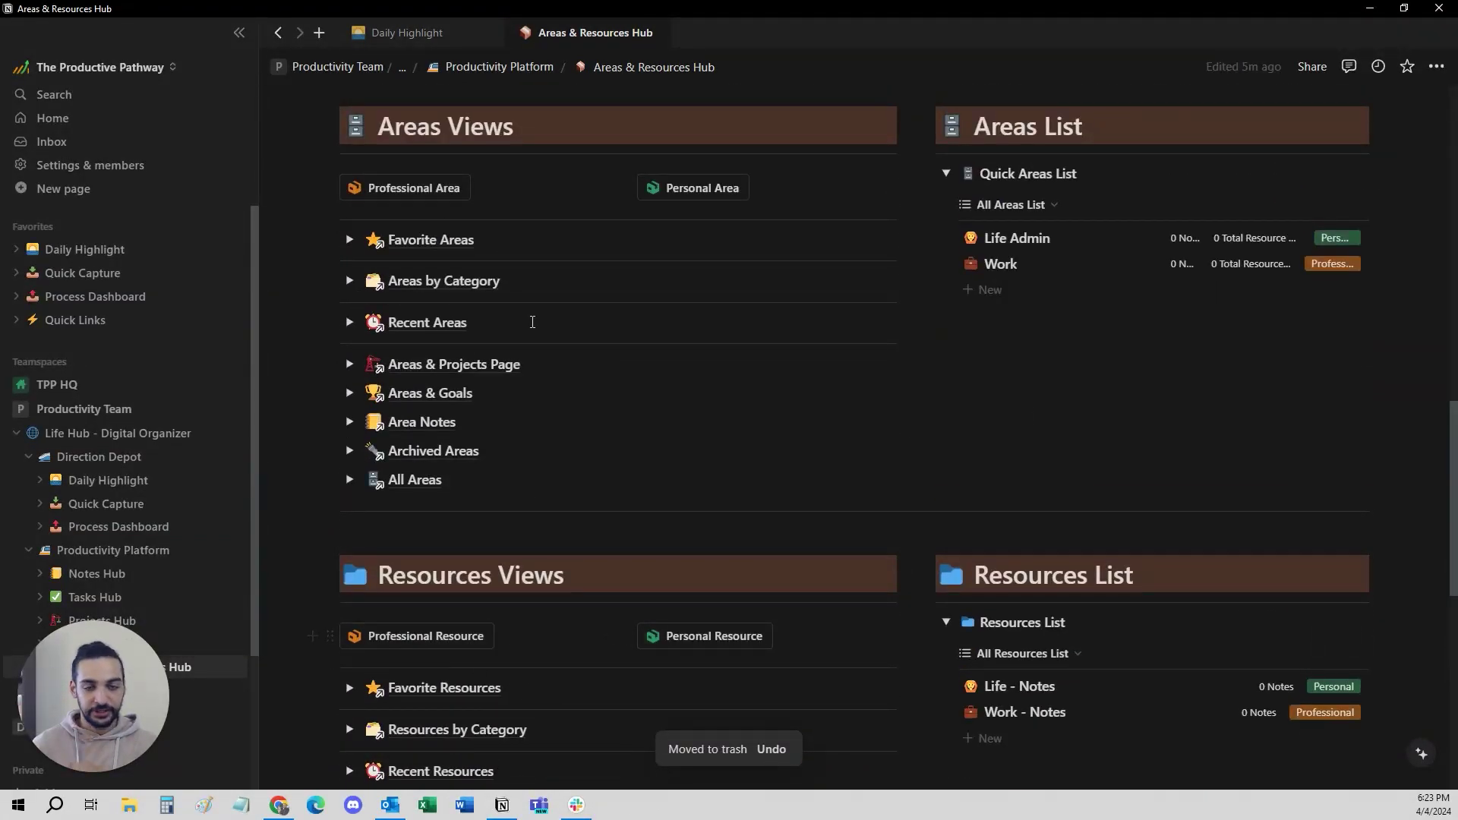
{"action": "left_click", "coordinate": [417, 191]}
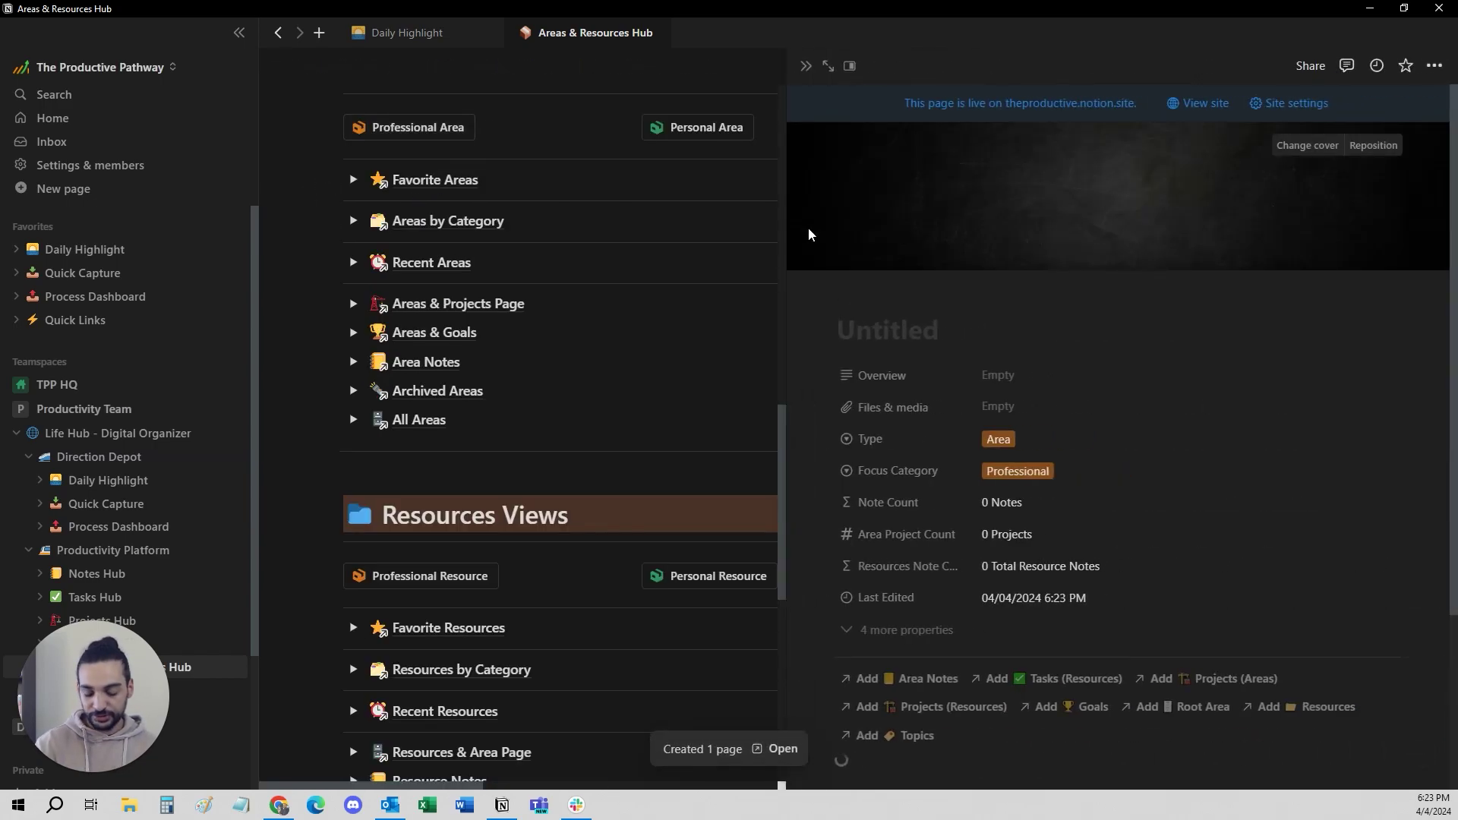
{"action": "type", "text": "hOB"}
{"action": "key", "text": "BackSpace"}
{"action": "key", "text": "BackSpace"}
{"action": "key", "text": "BackSpace"}
{"action": "type", "text": "H"}
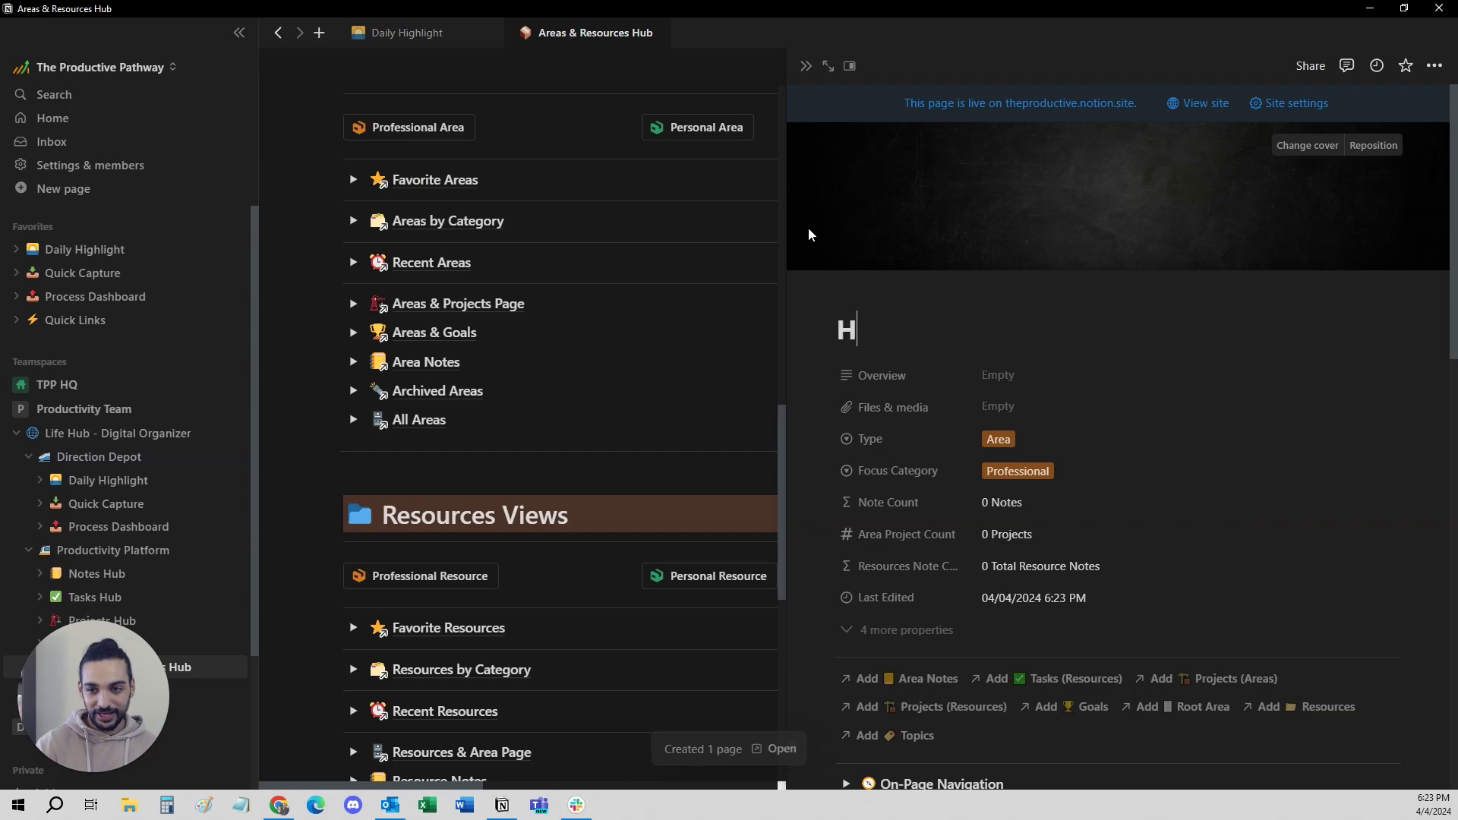
{"action": "type", "text": "O"}
{"action": "key", "text": "BackSpace"}
{"action": "type", "text": "obby "}
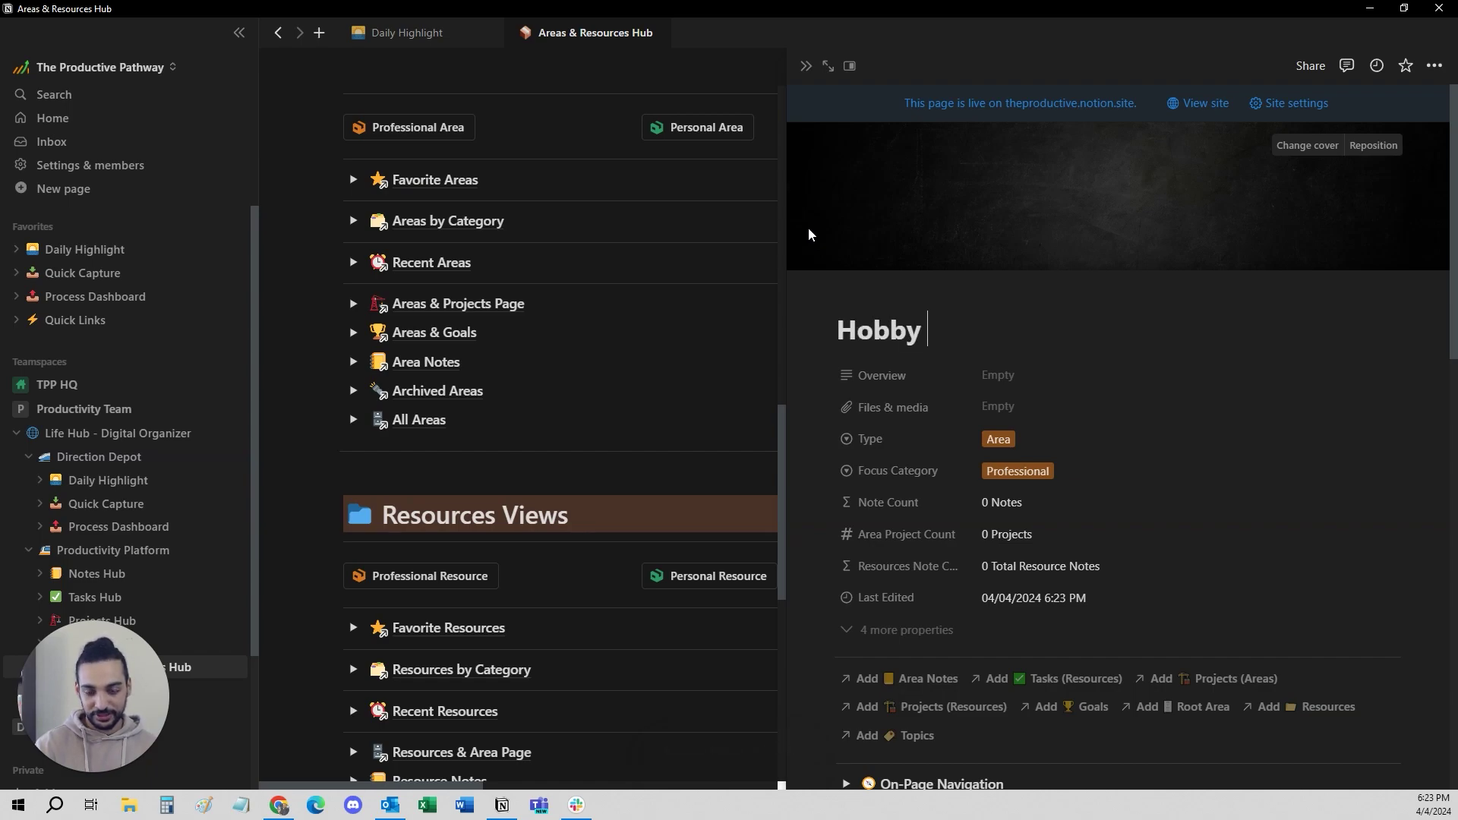
{"action": "type", "text": "Disc"}
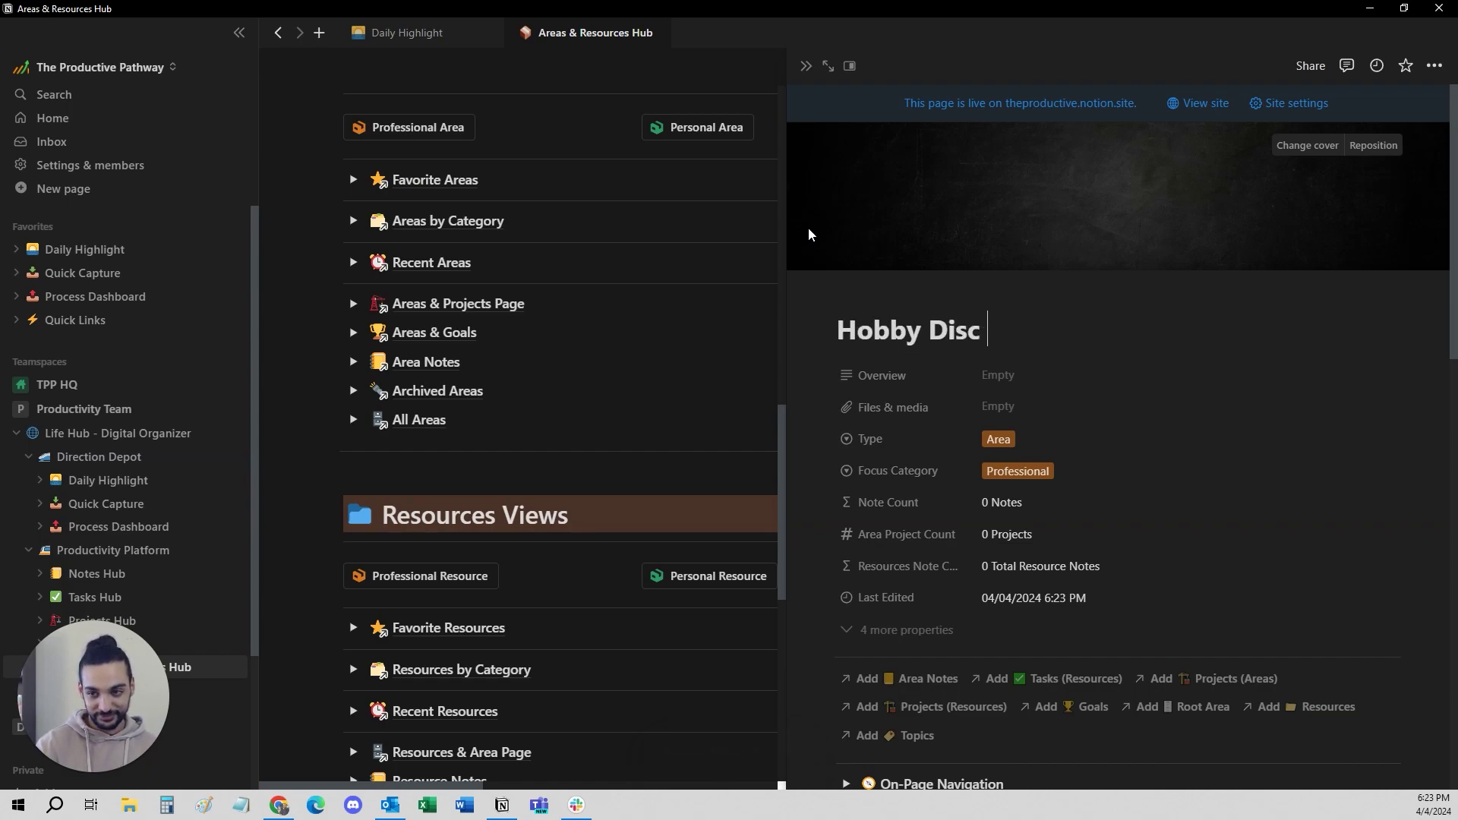
{"action": "type", "text": " Golf"}
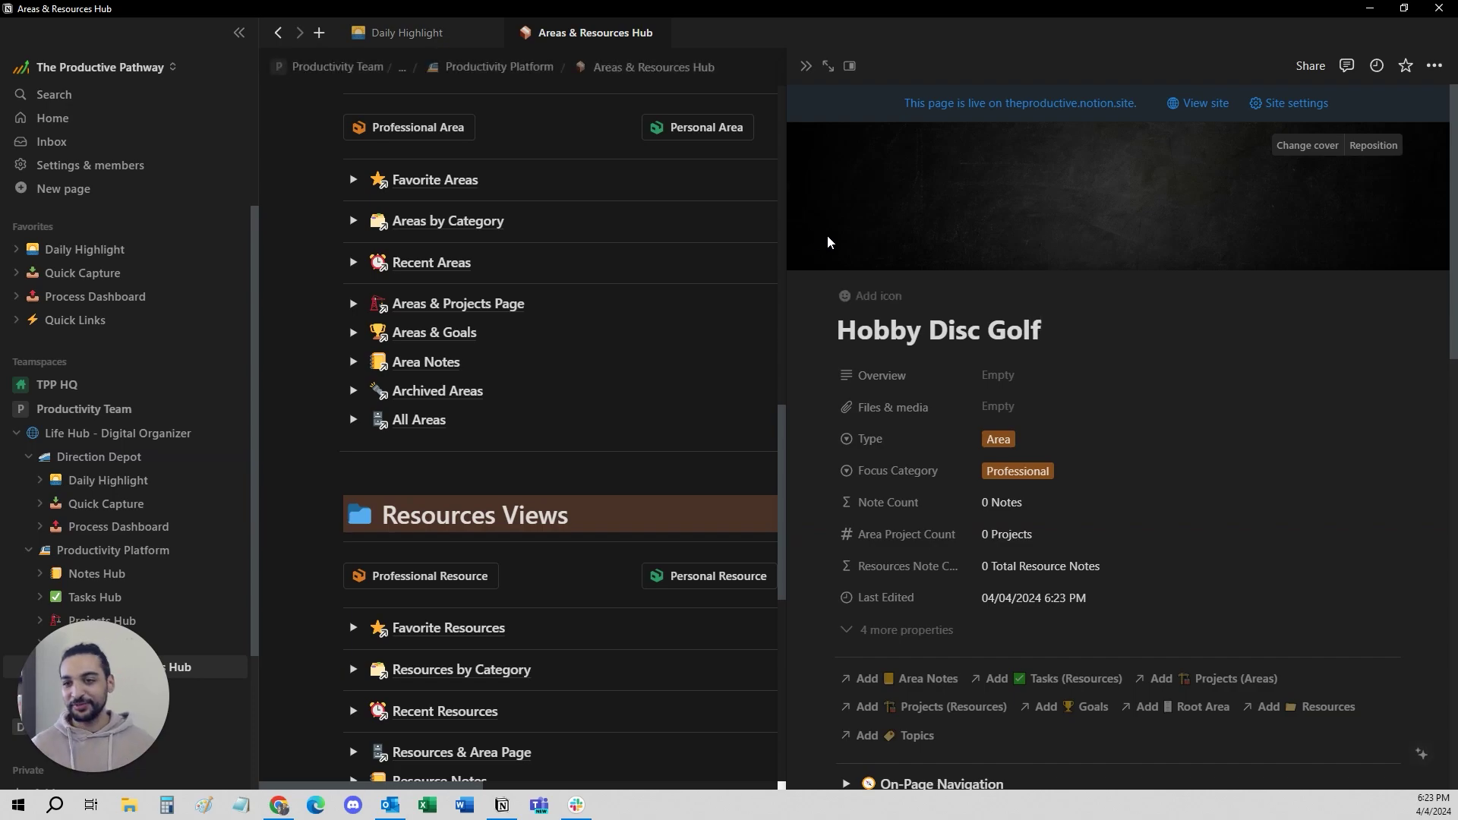
Step: Close the Hobby Disc Golf page and give its entry in the Areas List the flying disc emoji as icon
{"action": "left_click", "coordinate": [806, 66]}
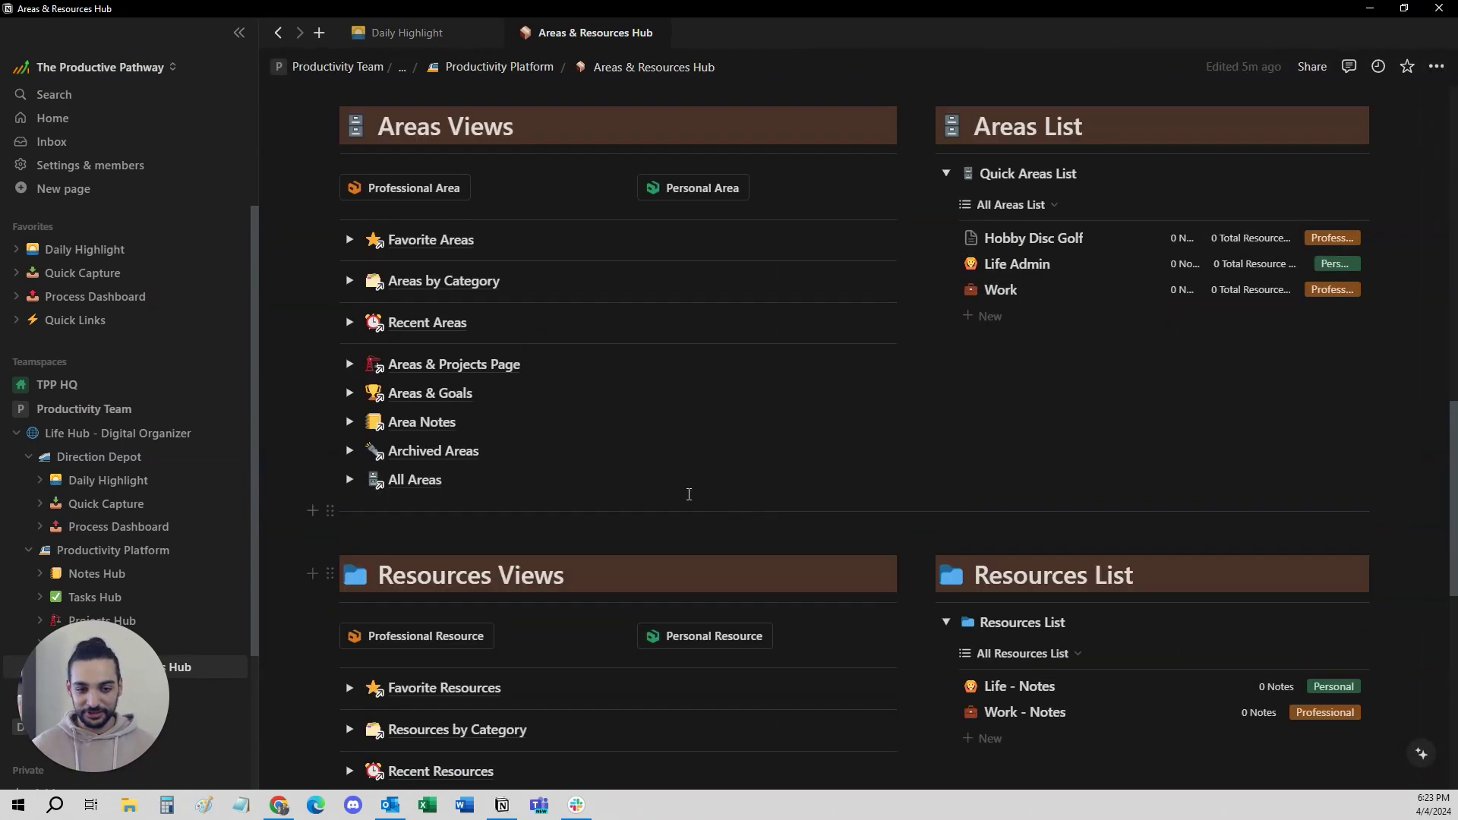
{"action": "scroll", "coordinate": [683, 495], "scroll_direction": "down", "scroll_amount": 1}
{"action": "scroll", "coordinate": [976, 163], "scroll_direction": "up", "scroll_amount": 2}
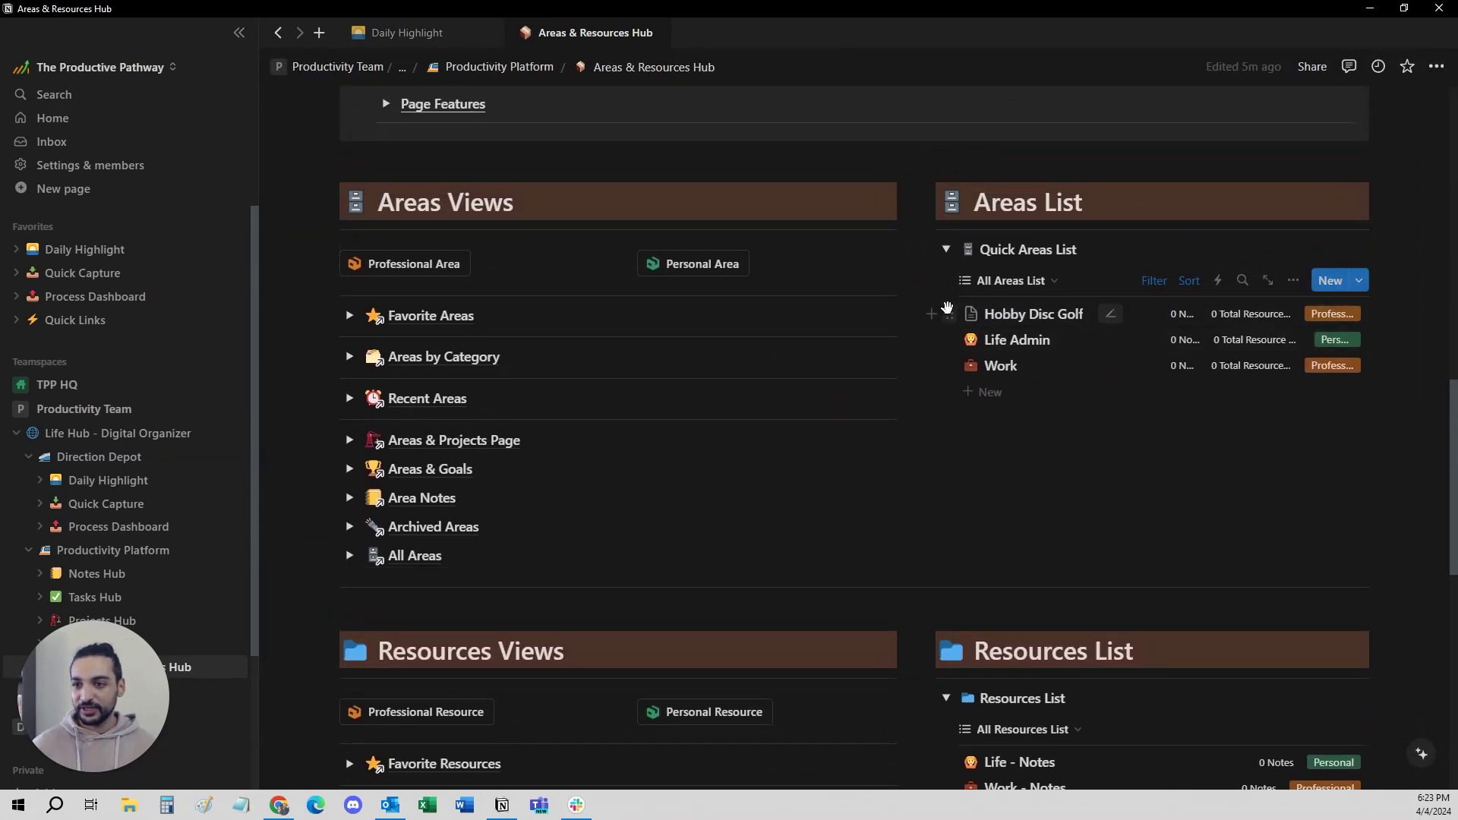
{"action": "left_click", "coordinate": [971, 314]}
{"action": "type", "text": "disc"}
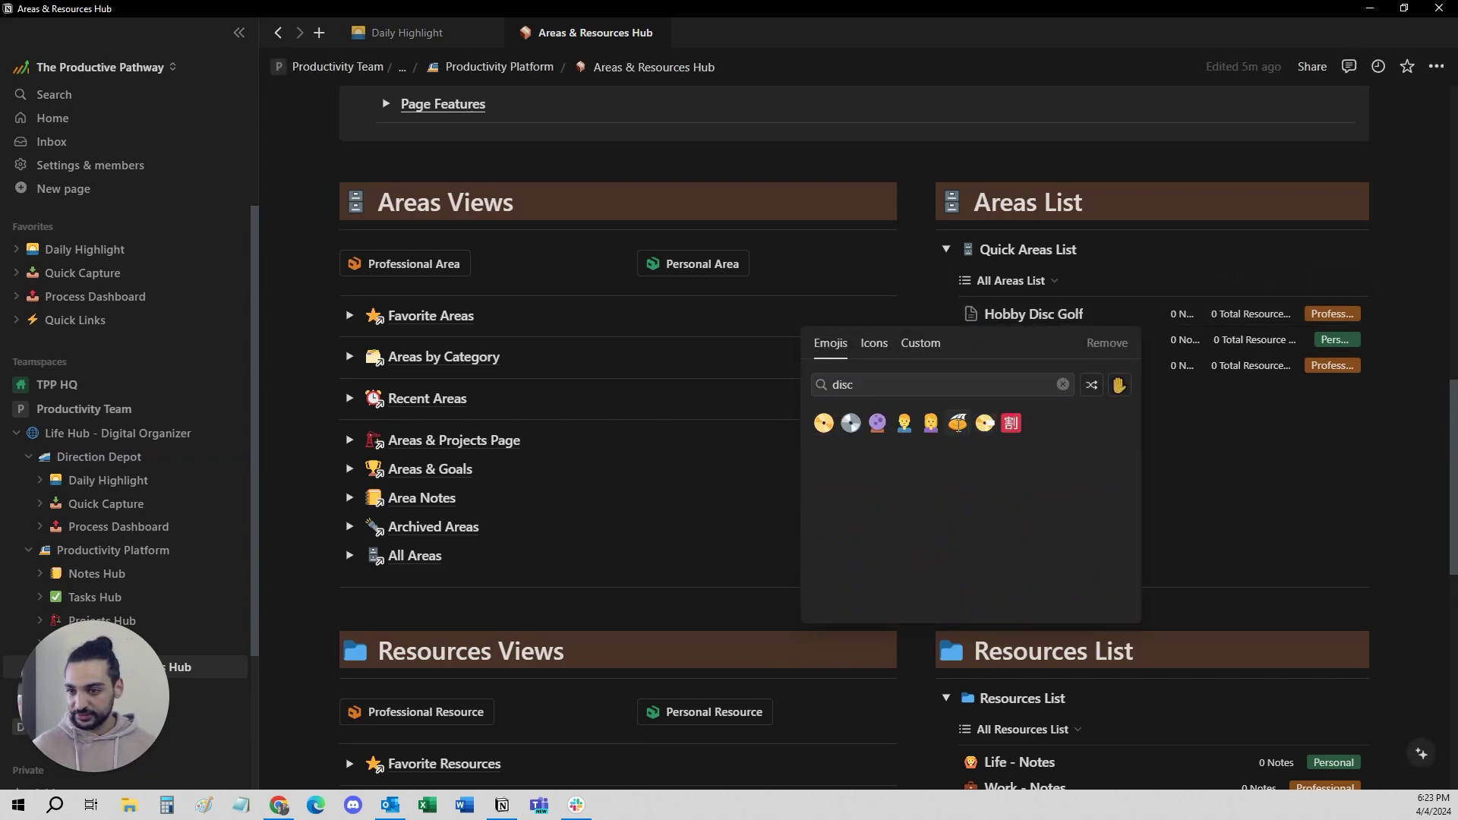
{"action": "left_click", "coordinate": [957, 423]}
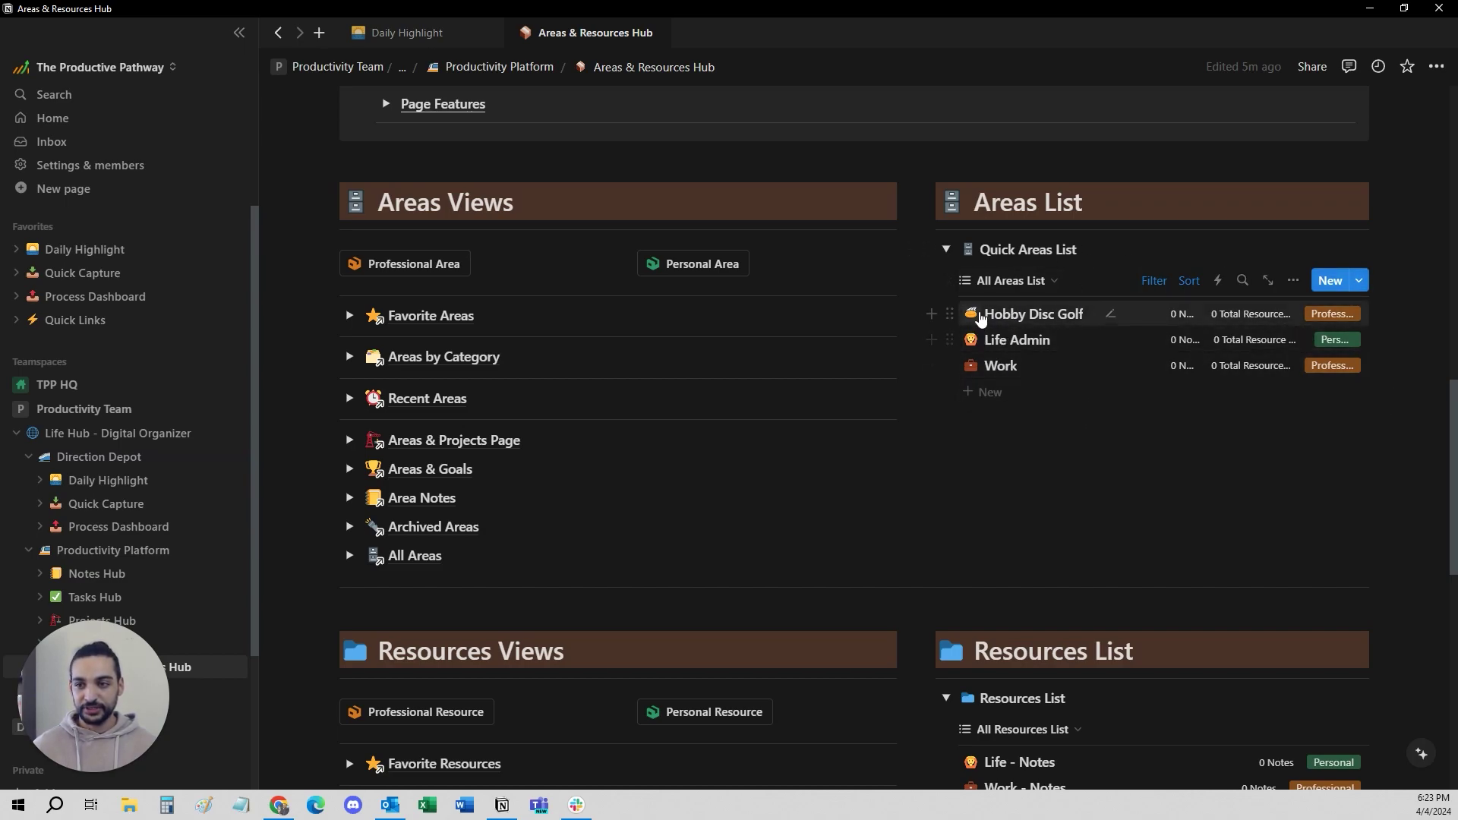
Step: Open the Hobby Disc Golf area, look over its properties and its Projects, Goals, Tasks and Notes sections, and close it
{"action": "left_click", "coordinate": [1006, 319]}
{"action": "scroll", "coordinate": [1139, 455], "scroll_direction": "down", "scroll_amount": 10}
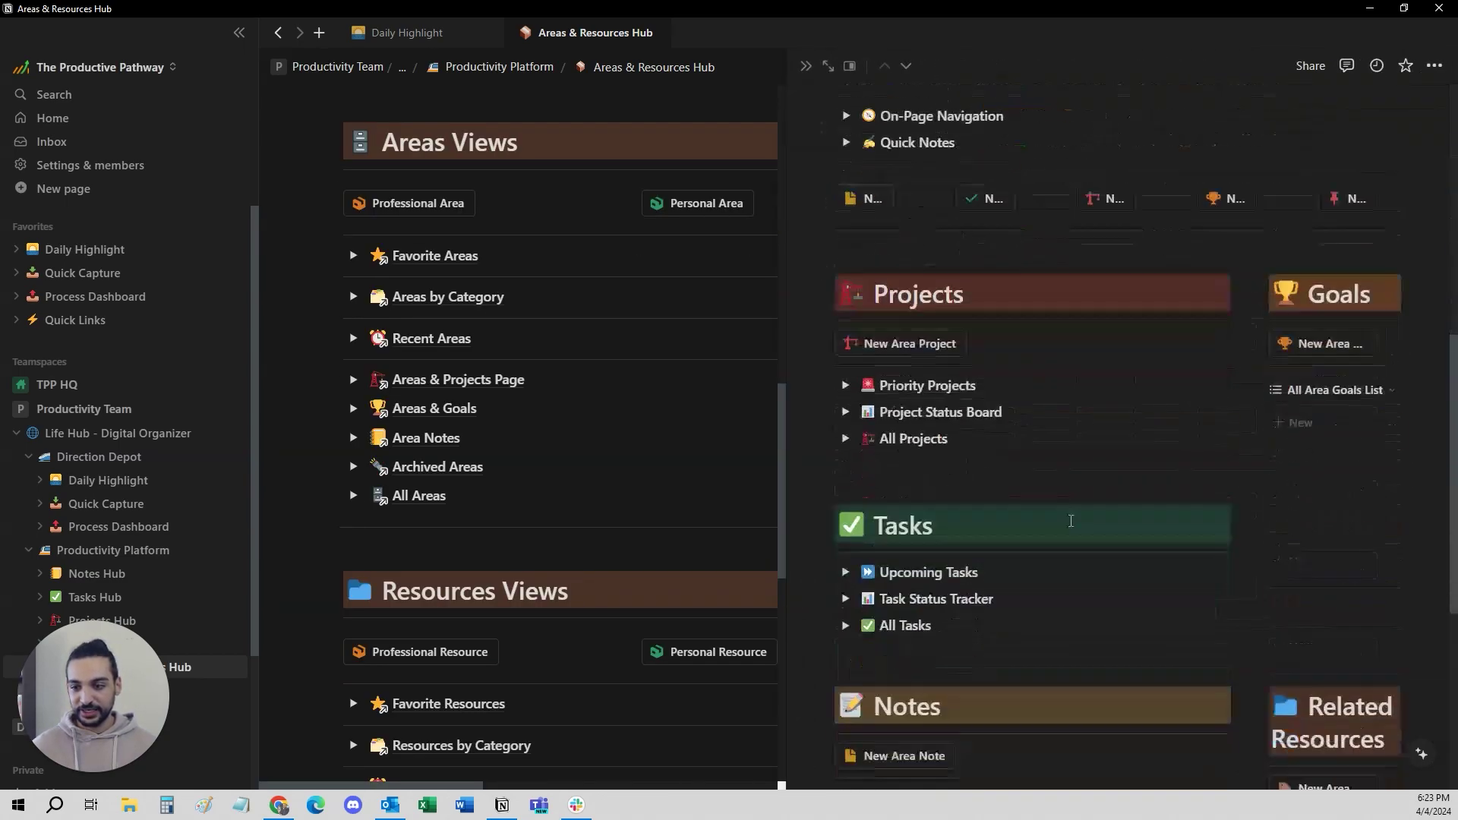
{"action": "scroll", "coordinate": [920, 473], "scroll_direction": "down", "scroll_amount": 5}
{"action": "scroll", "coordinate": [1084, 586], "scroll_direction": "up", "scroll_amount": 15}
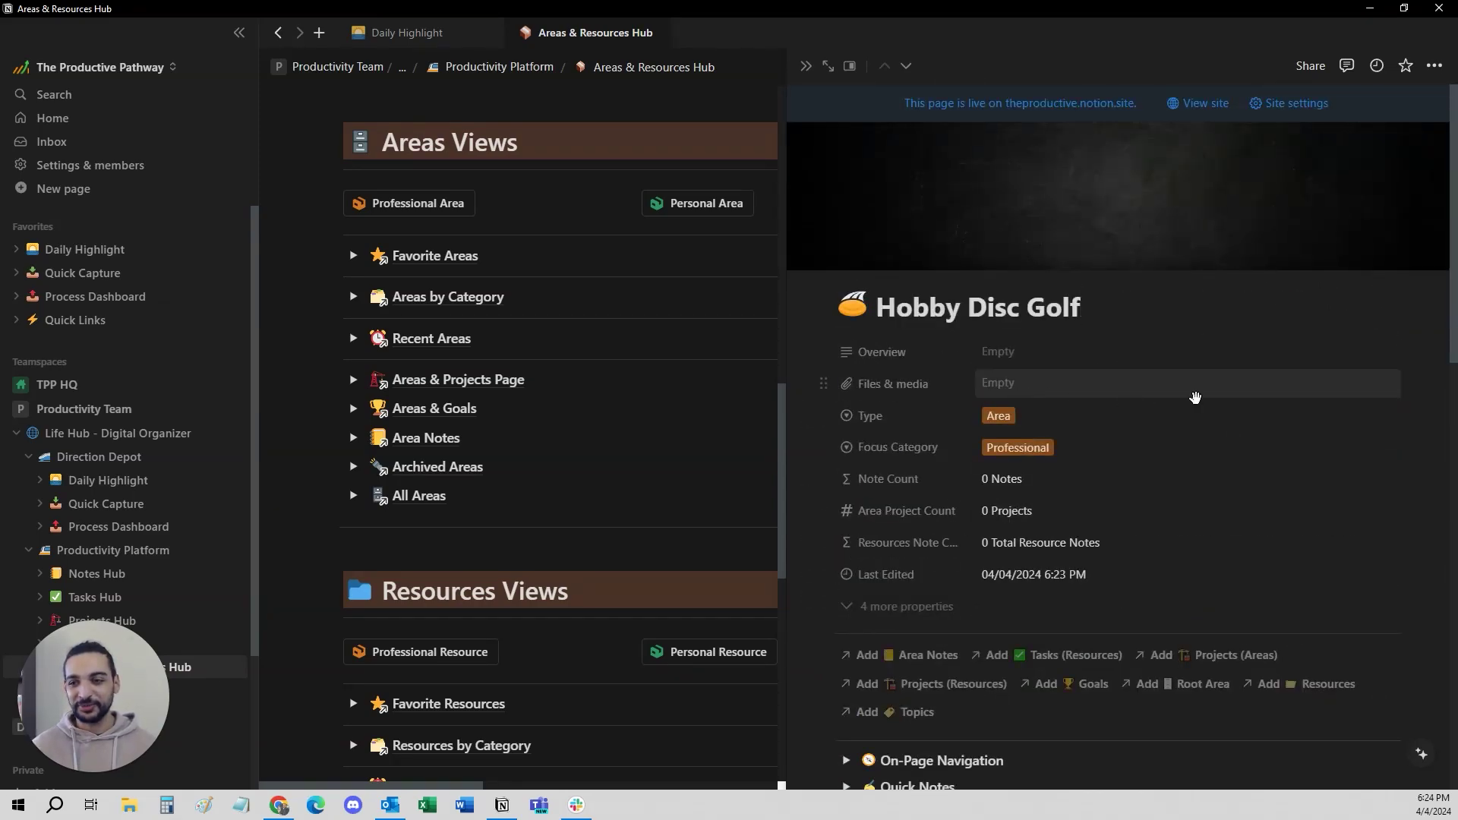
{"action": "scroll", "coordinate": [1169, 403], "scroll_direction": "down", "scroll_amount": 6}
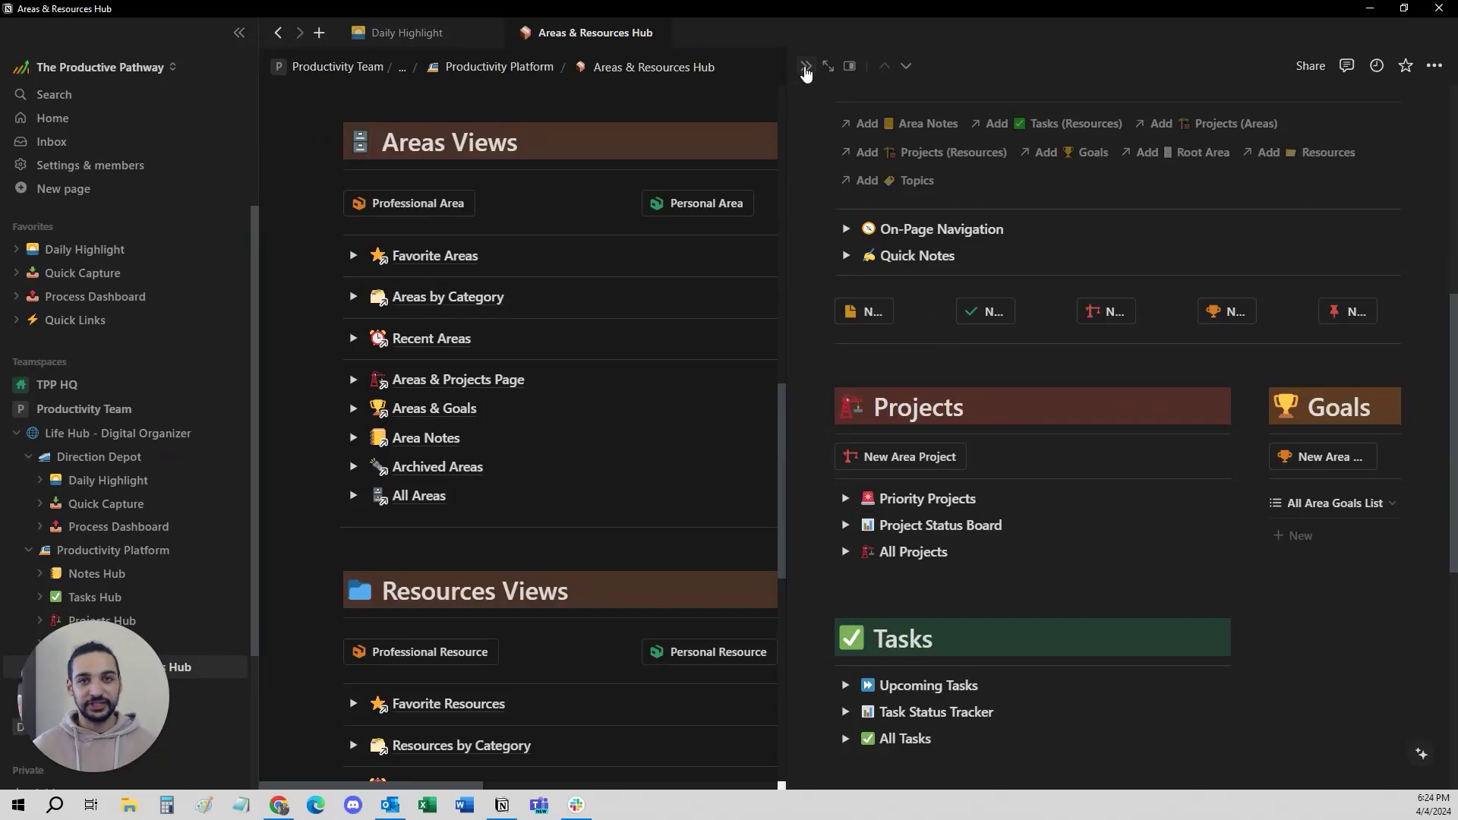
{"action": "left_click", "coordinate": [806, 69]}
Step: Change the focus category of Hobby Disc Golf in the Areas List to Personal
{"action": "scroll", "coordinate": [1039, 343], "scroll_direction": "down", "scroll_amount": 2}
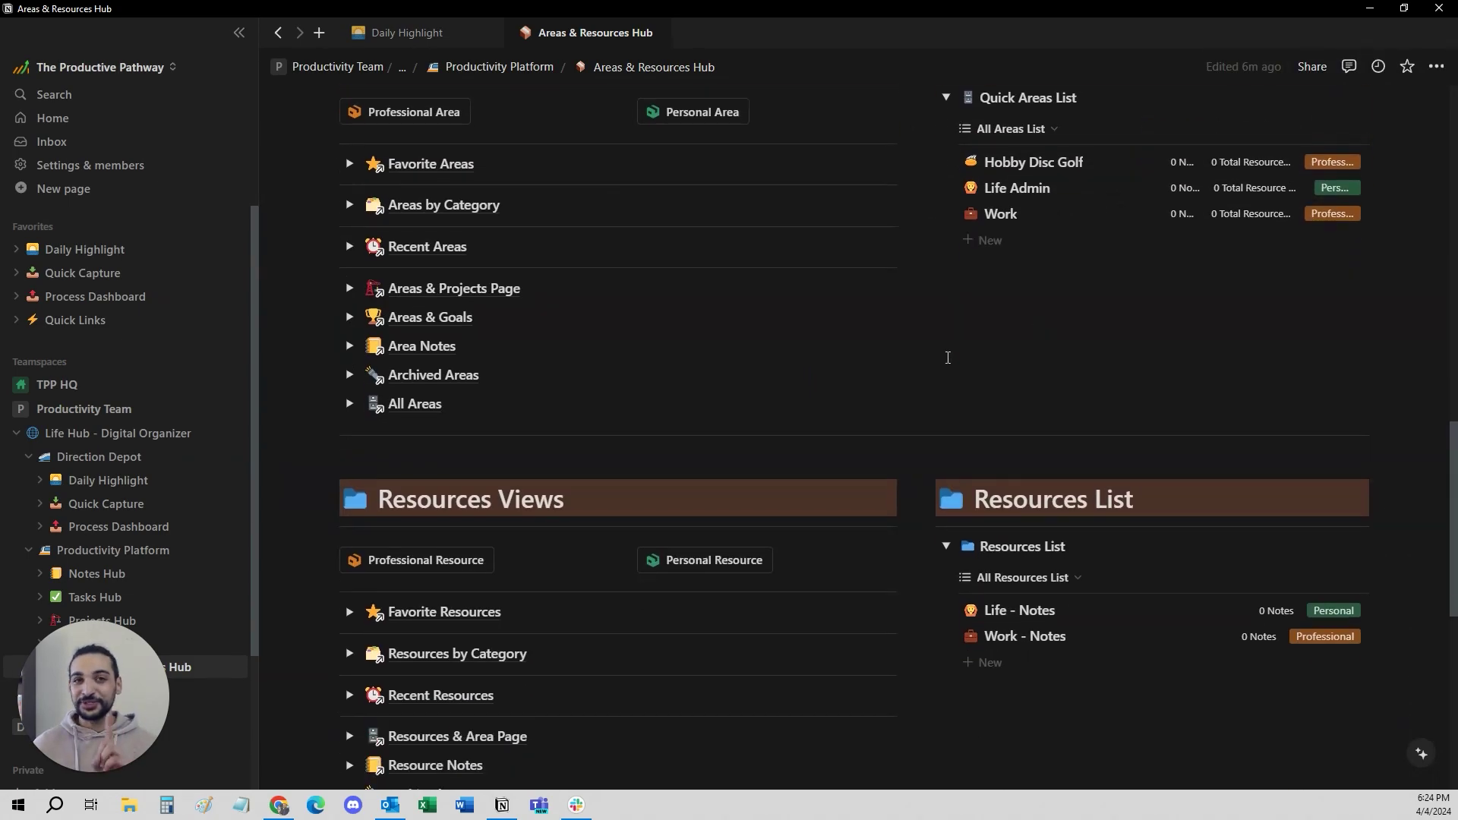
{"action": "scroll", "coordinate": [1000, 347], "scroll_direction": "up", "scroll_amount": 1}
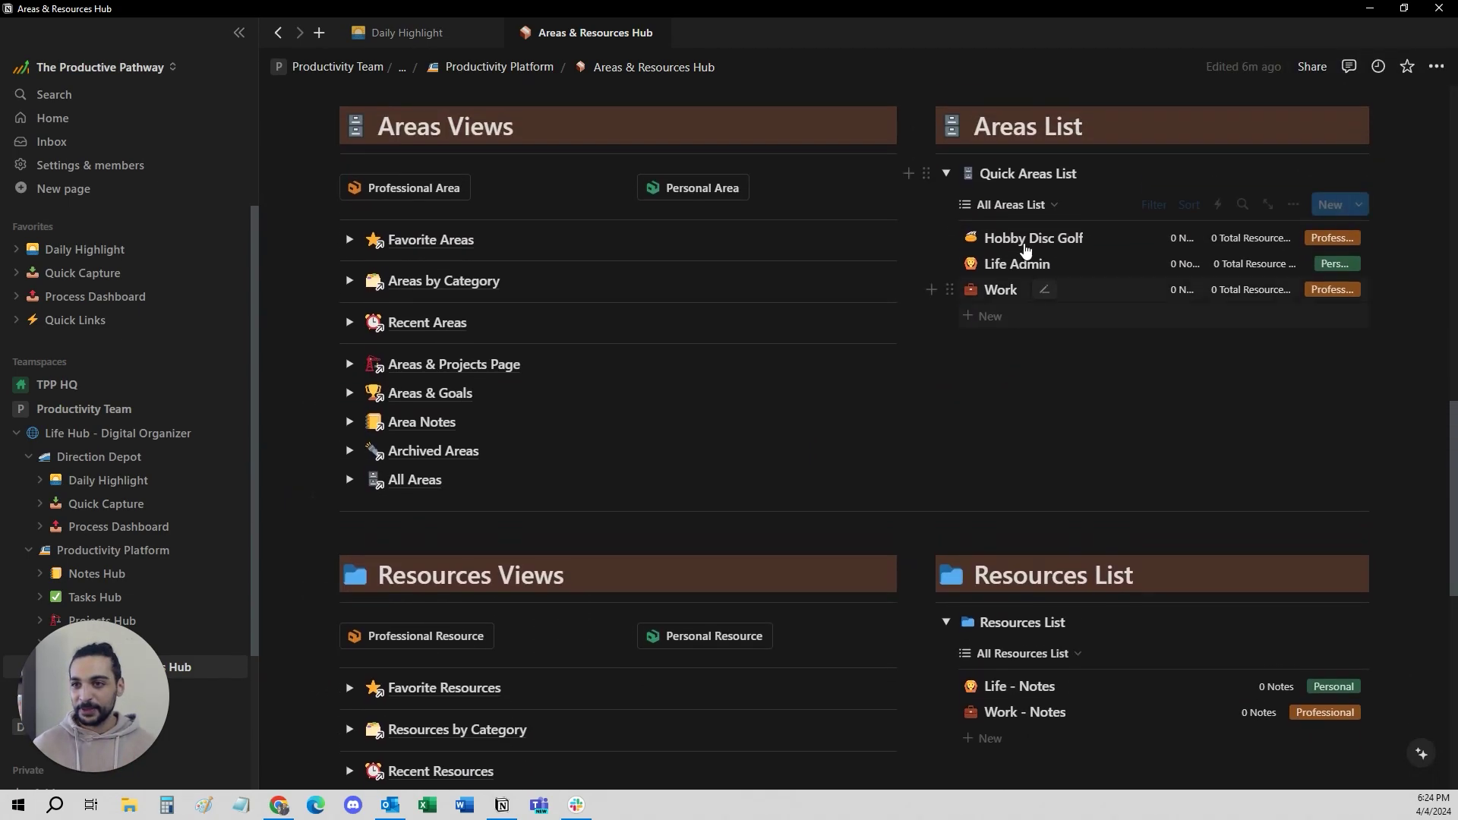
{"action": "left_click", "coordinate": [1326, 251]}
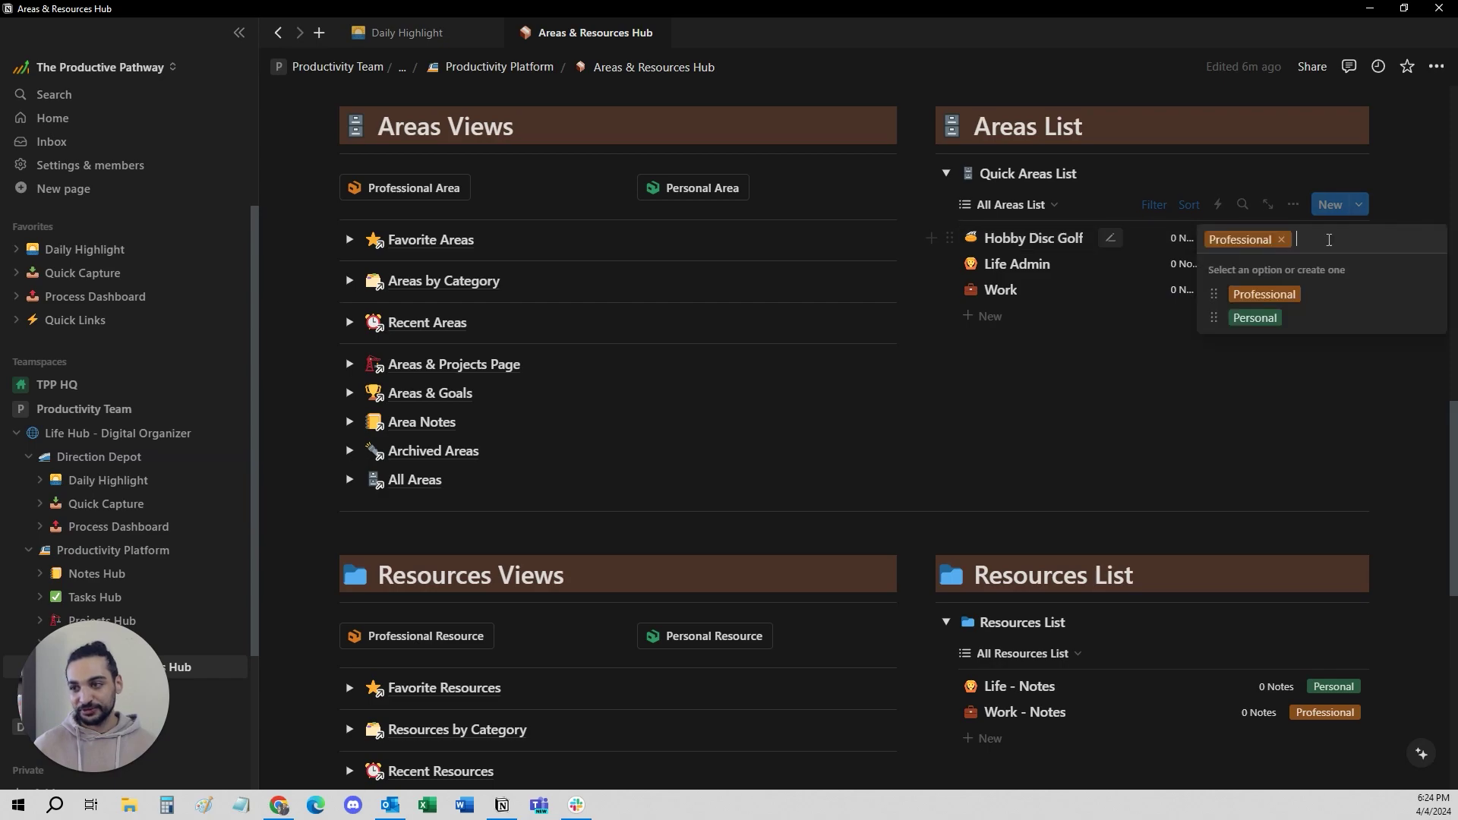
{"action": "left_click", "coordinate": [1265, 326]}
Step: Create a personal resource from Resources Views and start its title with "Hobby - "
{"action": "scroll", "coordinate": [646, 545], "scroll_direction": "down", "scroll_amount": 2}
{"action": "scroll", "coordinate": [646, 544], "scroll_direction": "down", "scroll_amount": 1}
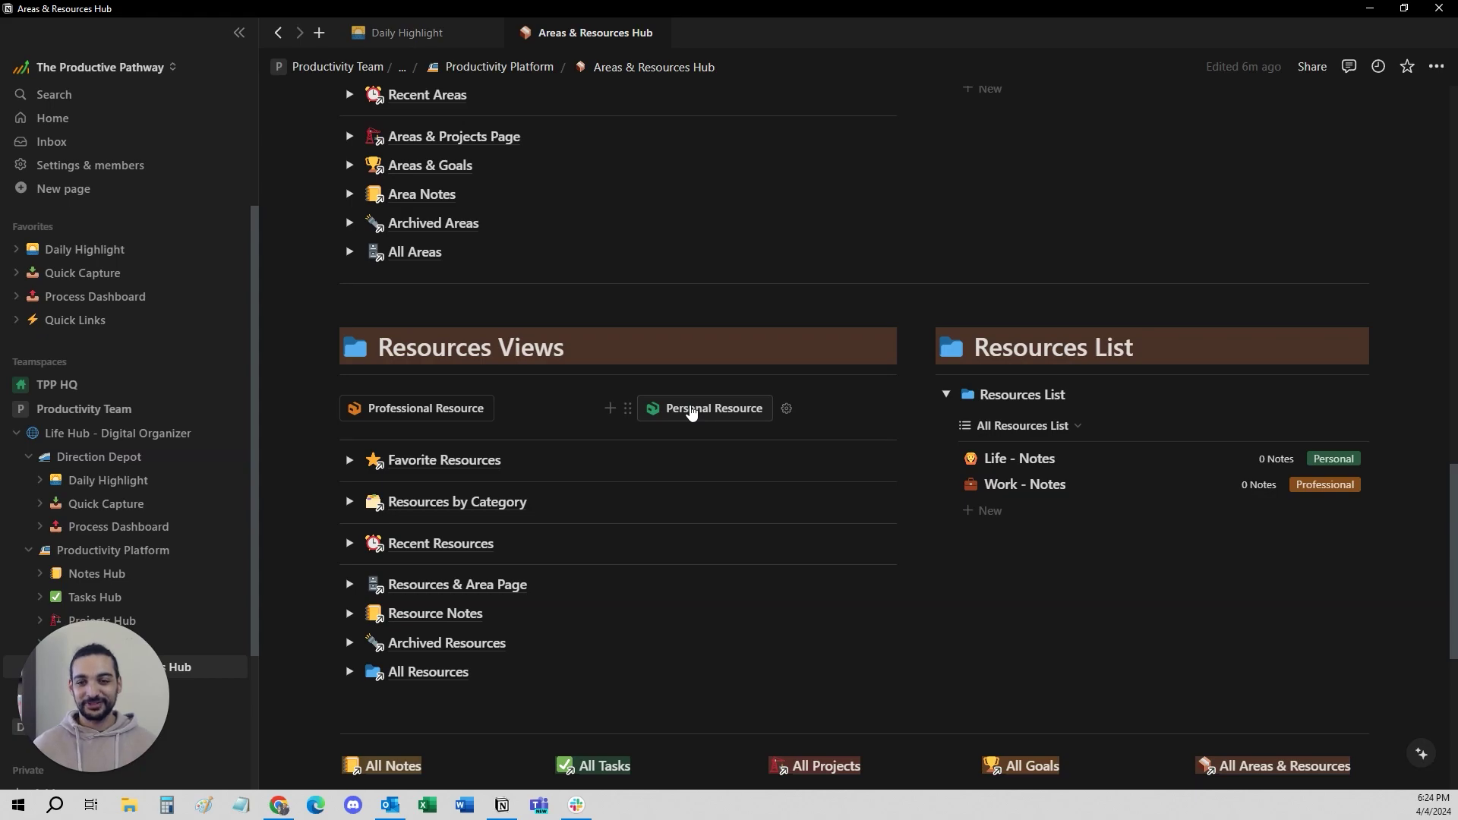
{"action": "left_click", "coordinate": [691, 411]}
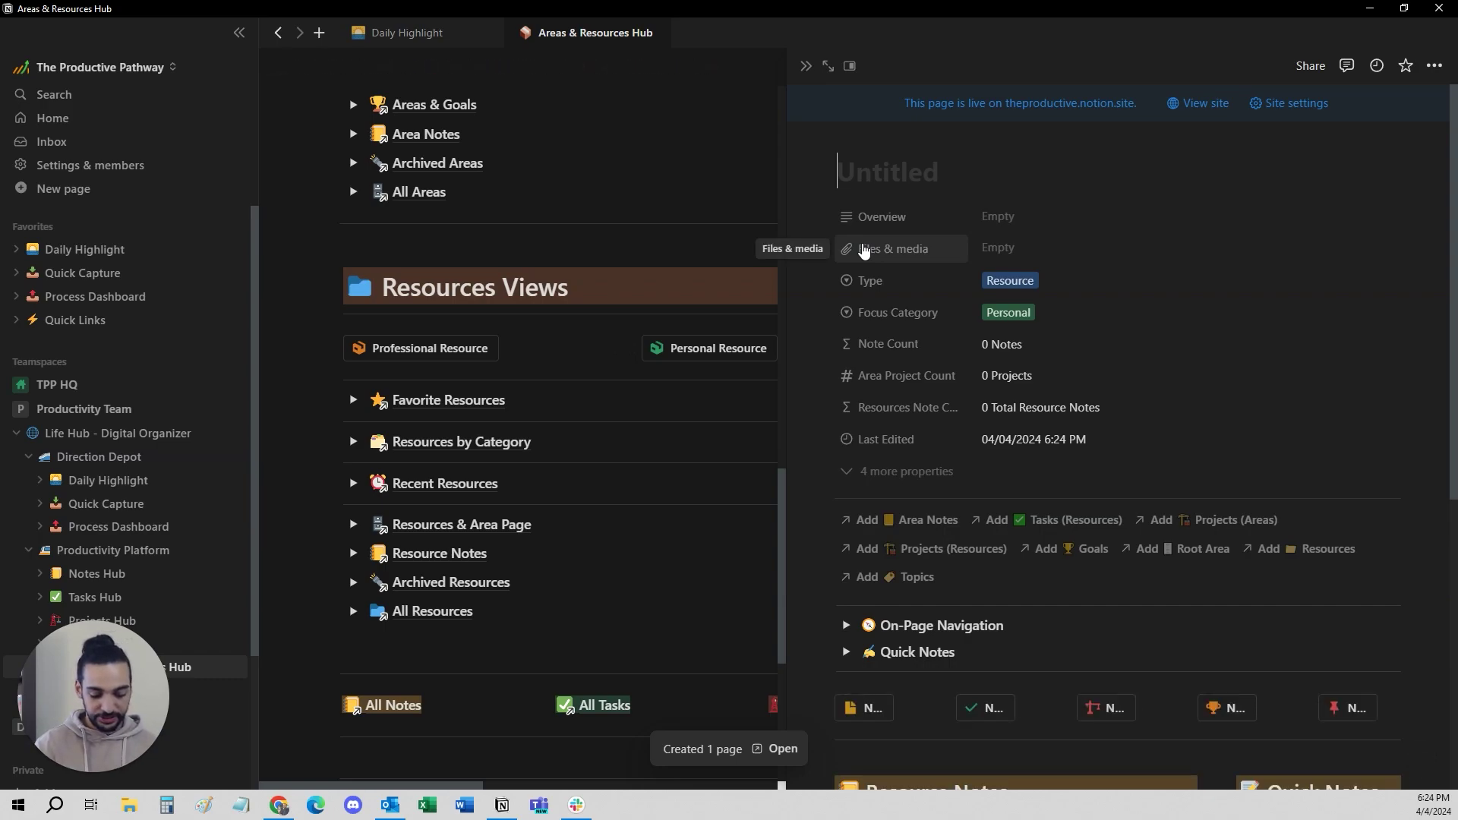
{"action": "type", "text": "Hobb"}
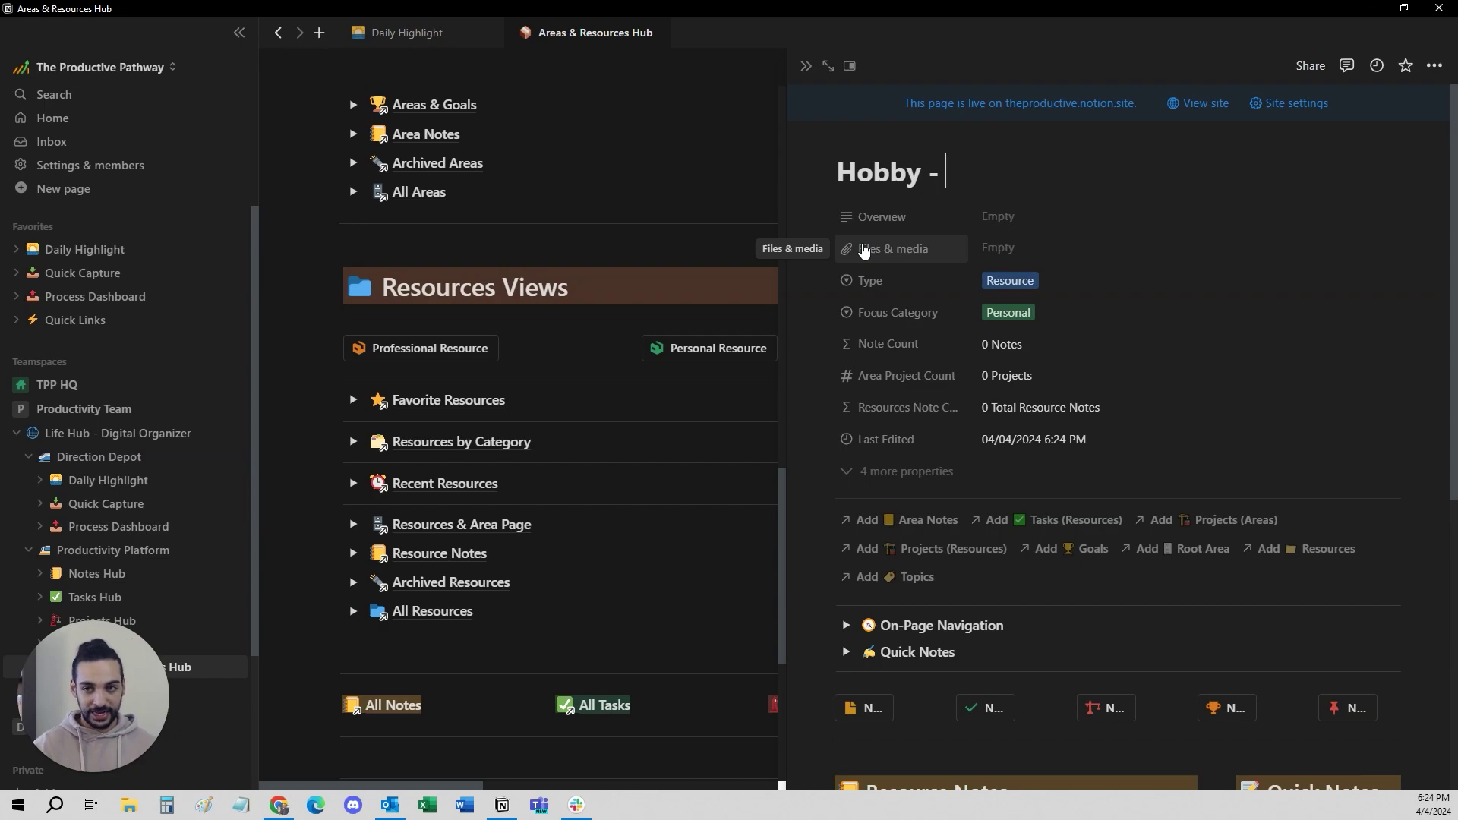
{"action": "type", "text": "y - "}
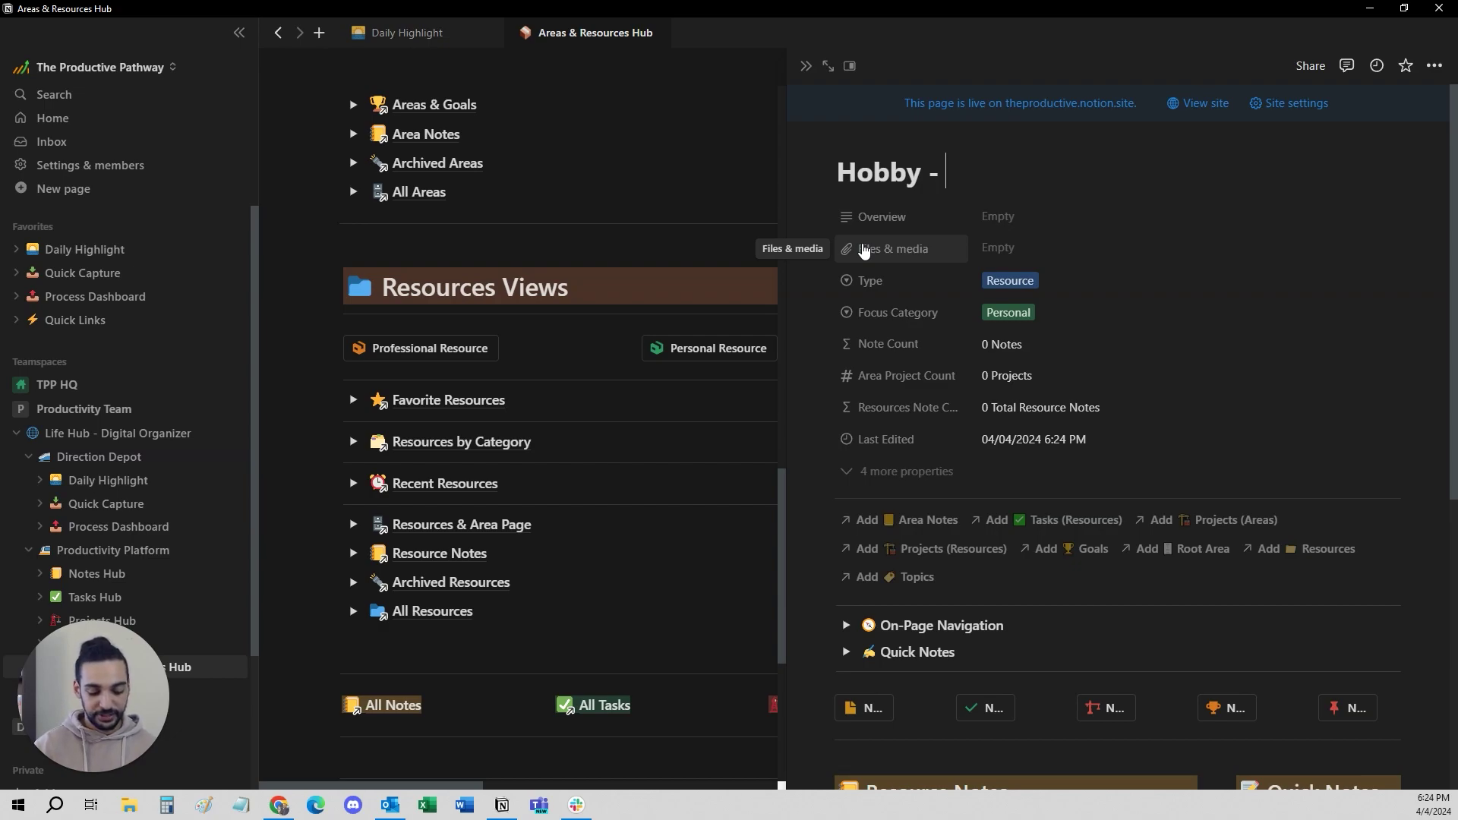
{"action": "type", "text": "Tourneam"}
{"action": "key", "text": "BackSpace"}
{"action": "key", "text": "BackSpace"}
{"action": "key", "text": "BackSpace"}
{"action": "key", "text": "BackSpace"}
{"action": "key", "text": "BackSpace"}
{"action": "key", "text": "BackSpace"}
{"action": "key", "text": "BackSpace"}
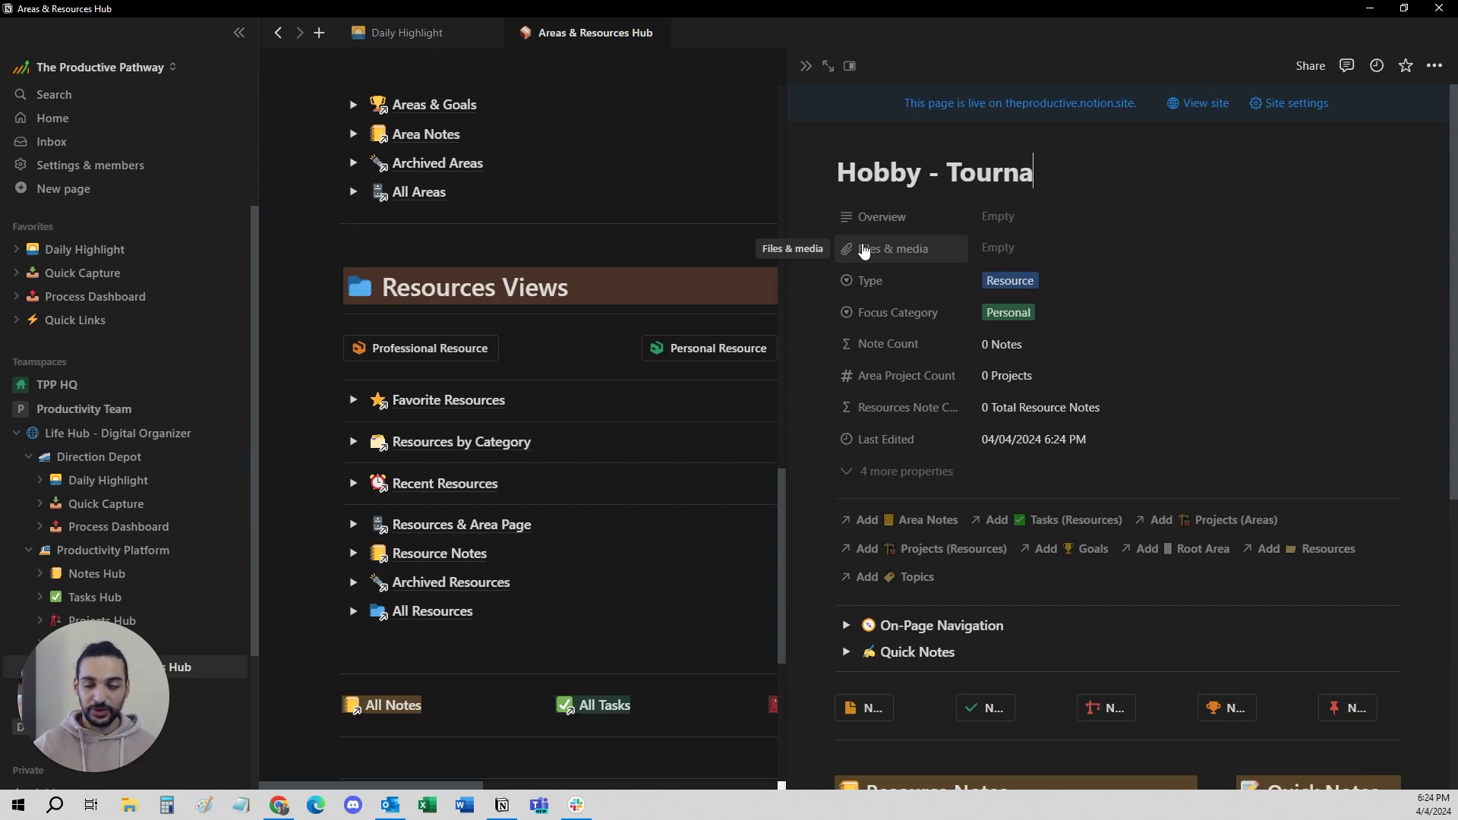
Step: Complete the new resource's title so it reads "Hobby - Competitions", correcting the spelling
{"action": "type", "text": "Comp"}
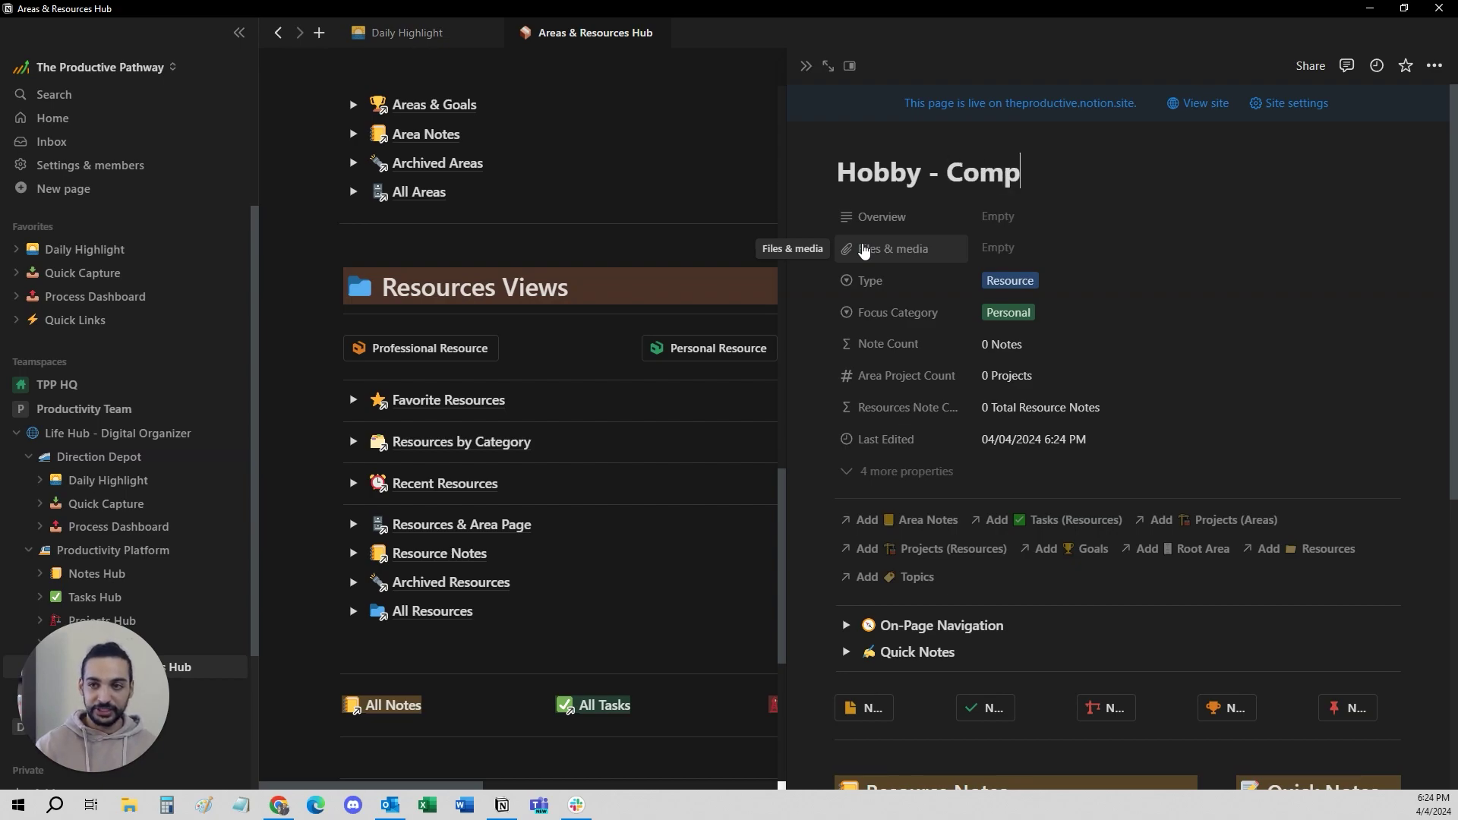
{"action": "type", "text": "etion"}
{"action": "key", "text": "BackSpace"}
{"action": "key", "text": "BackSpace"}
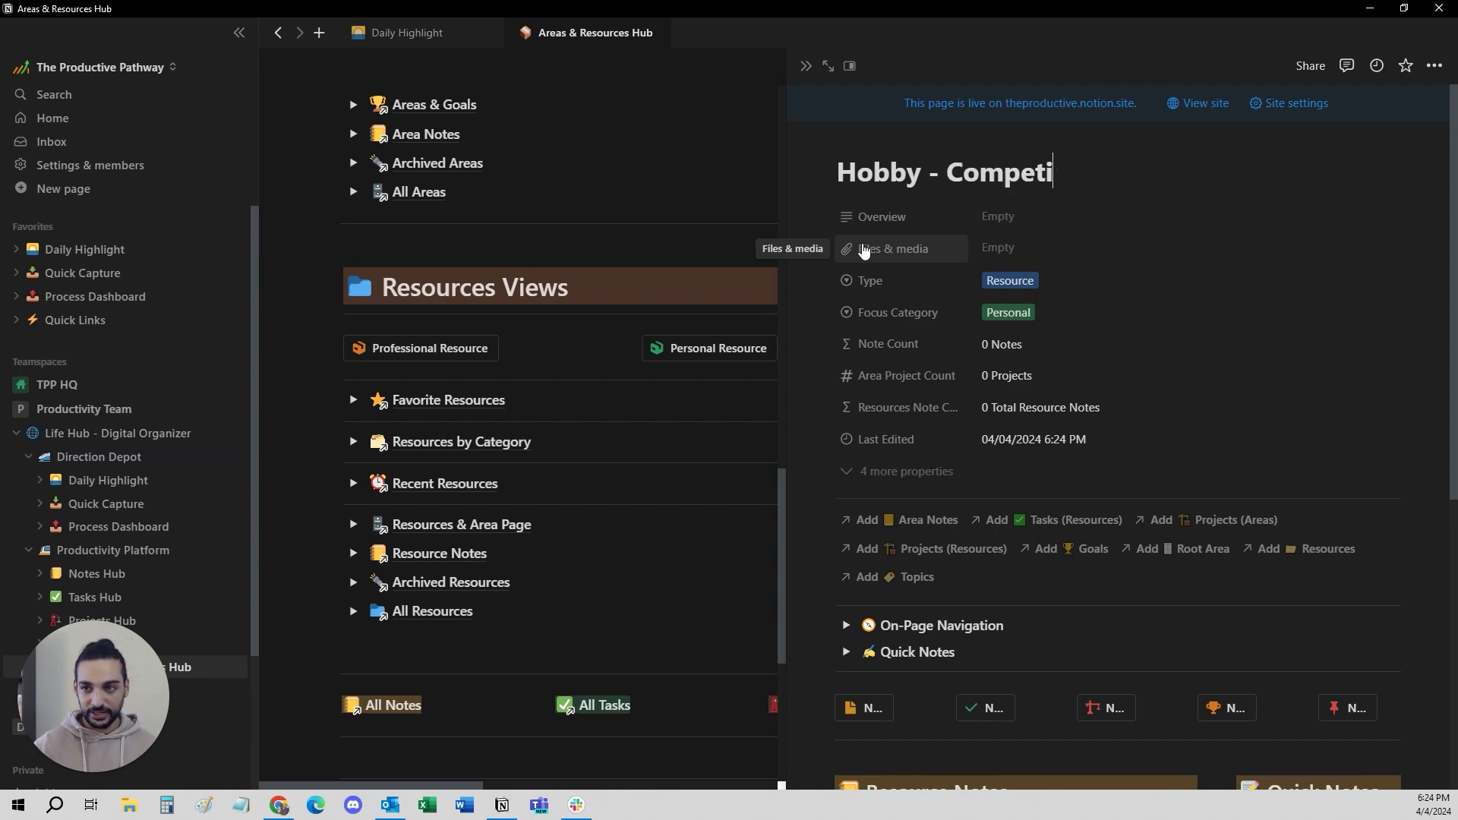
{"action": "type", "text": "on"}
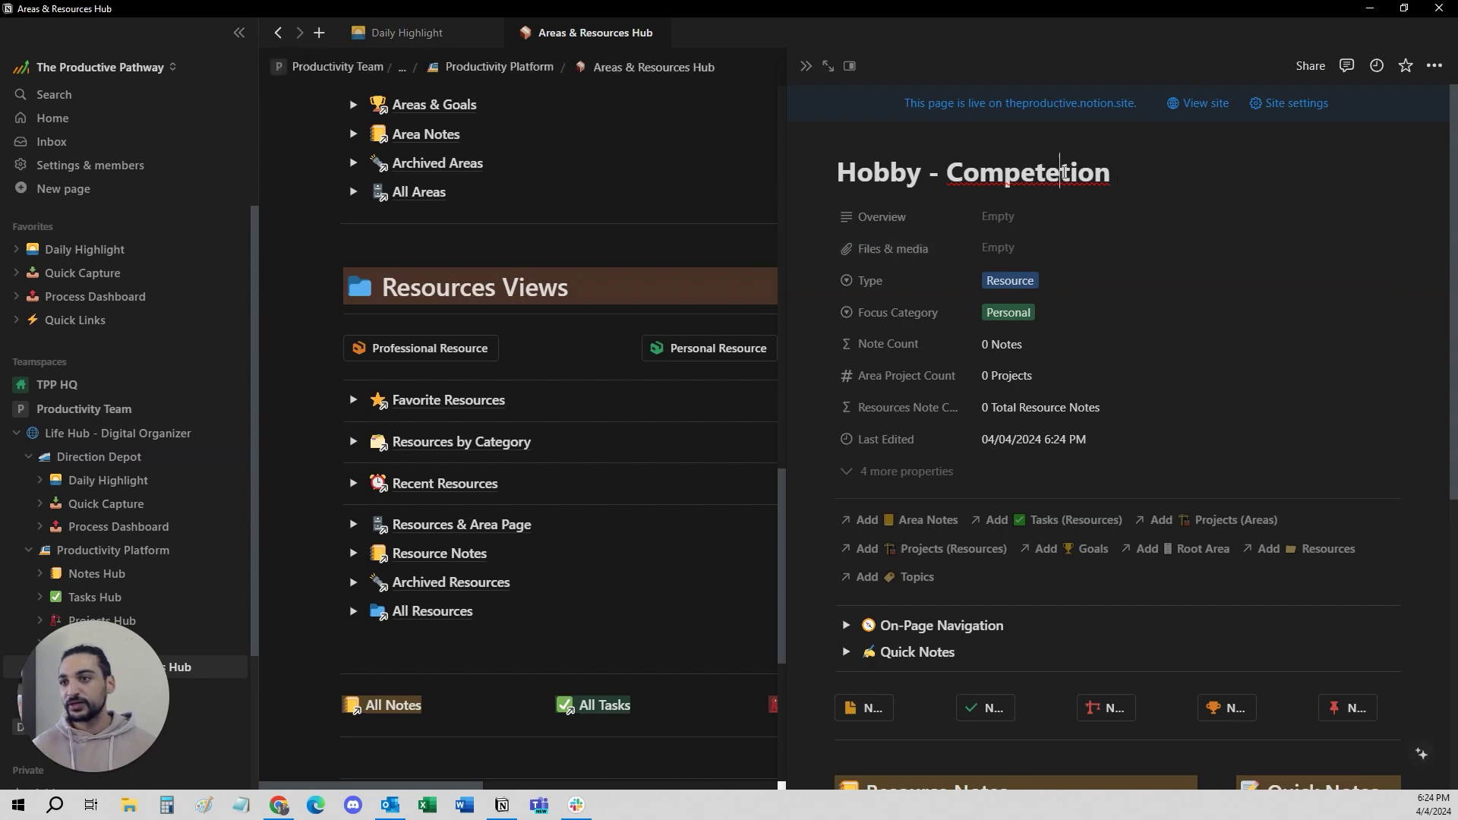
{"action": "right_click", "coordinate": [991, 172]}
{"action": "left_click", "coordinate": [1032, 188]}
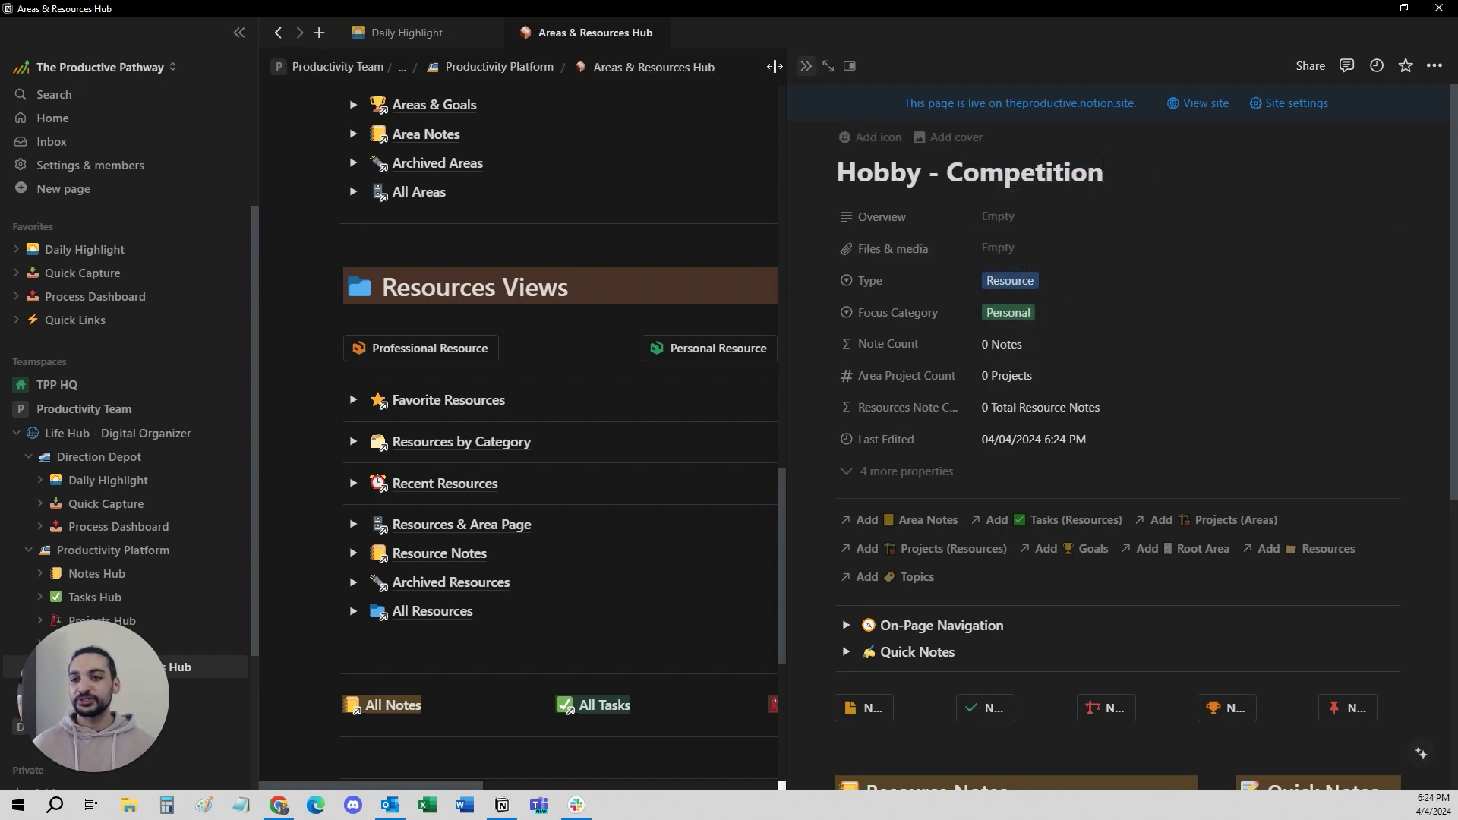
{"action": "key", "text": "BackSpace"}
{"action": "type", "text": "s"}
{"action": "left_click", "coordinate": [912, 218]}
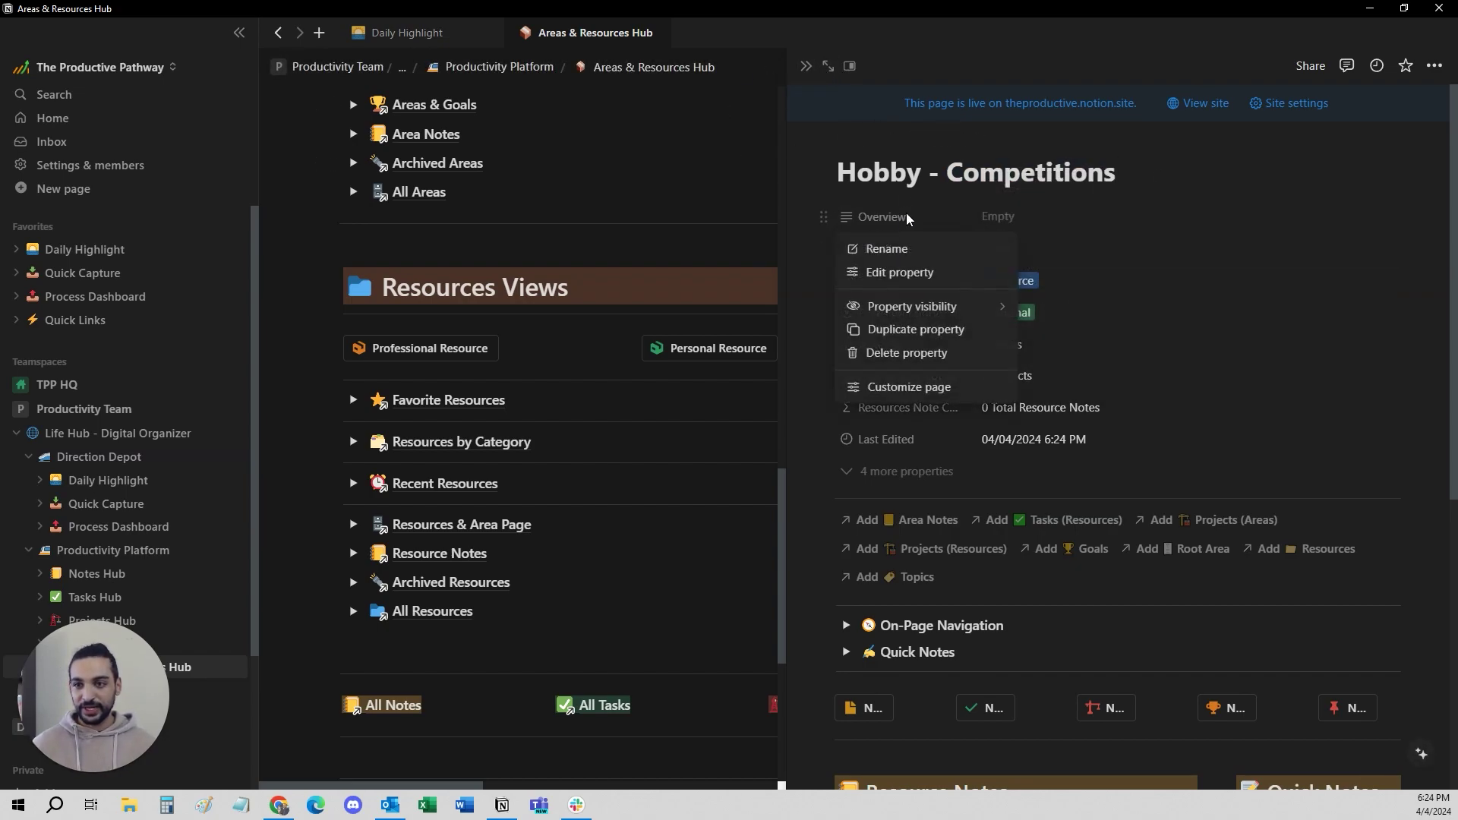
{"action": "key", "text": "Escape"}
Step: Create a note named "Disc golf scoring guide" in All Notes through the resource's Area Notes relation
{"action": "scroll", "coordinate": [911, 553], "scroll_direction": "down", "scroll_amount": 2}
{"action": "left_click", "coordinate": [875, 367]}
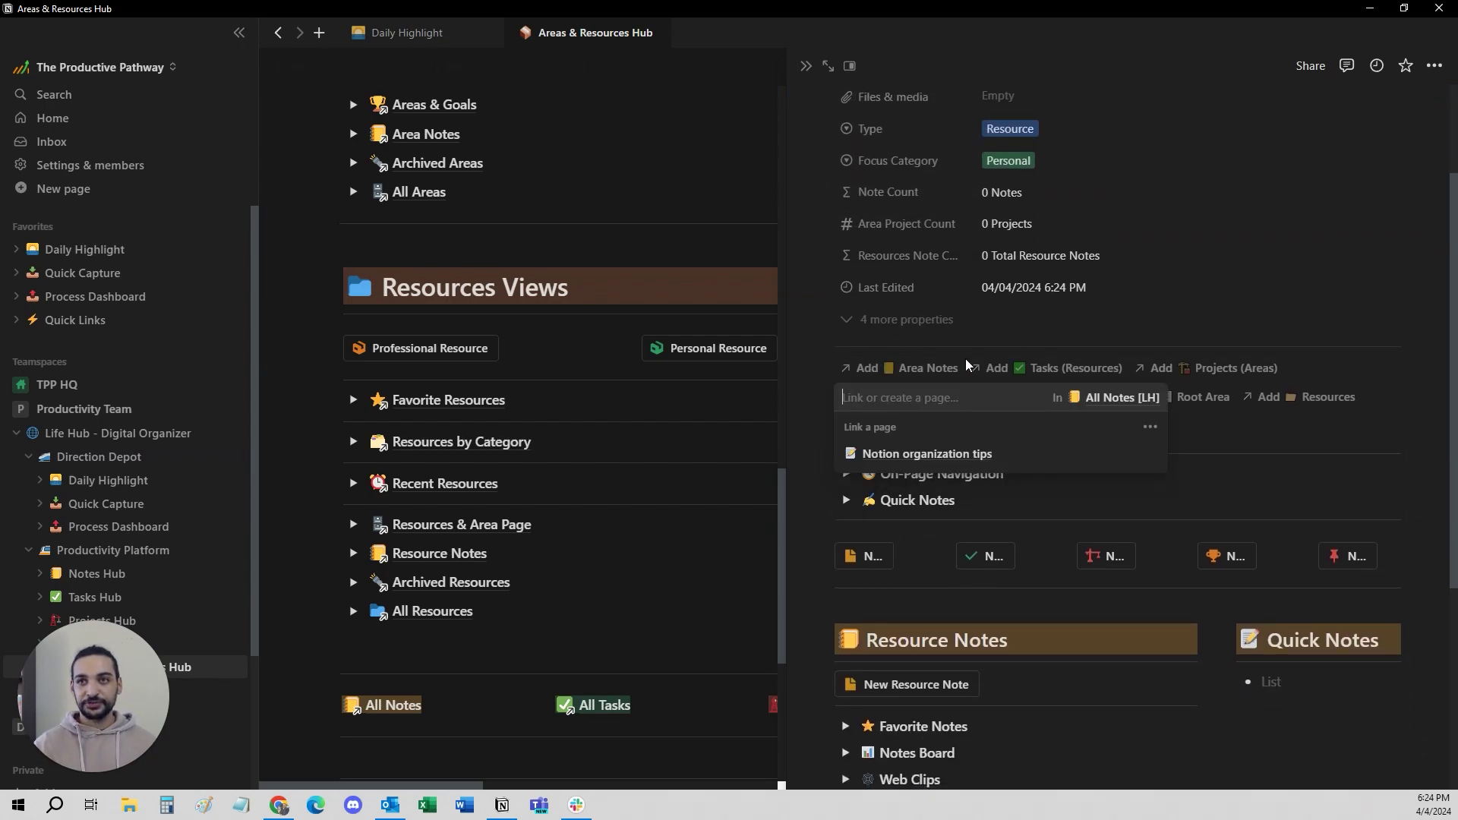
{"action": "type", "text": "Disc"}
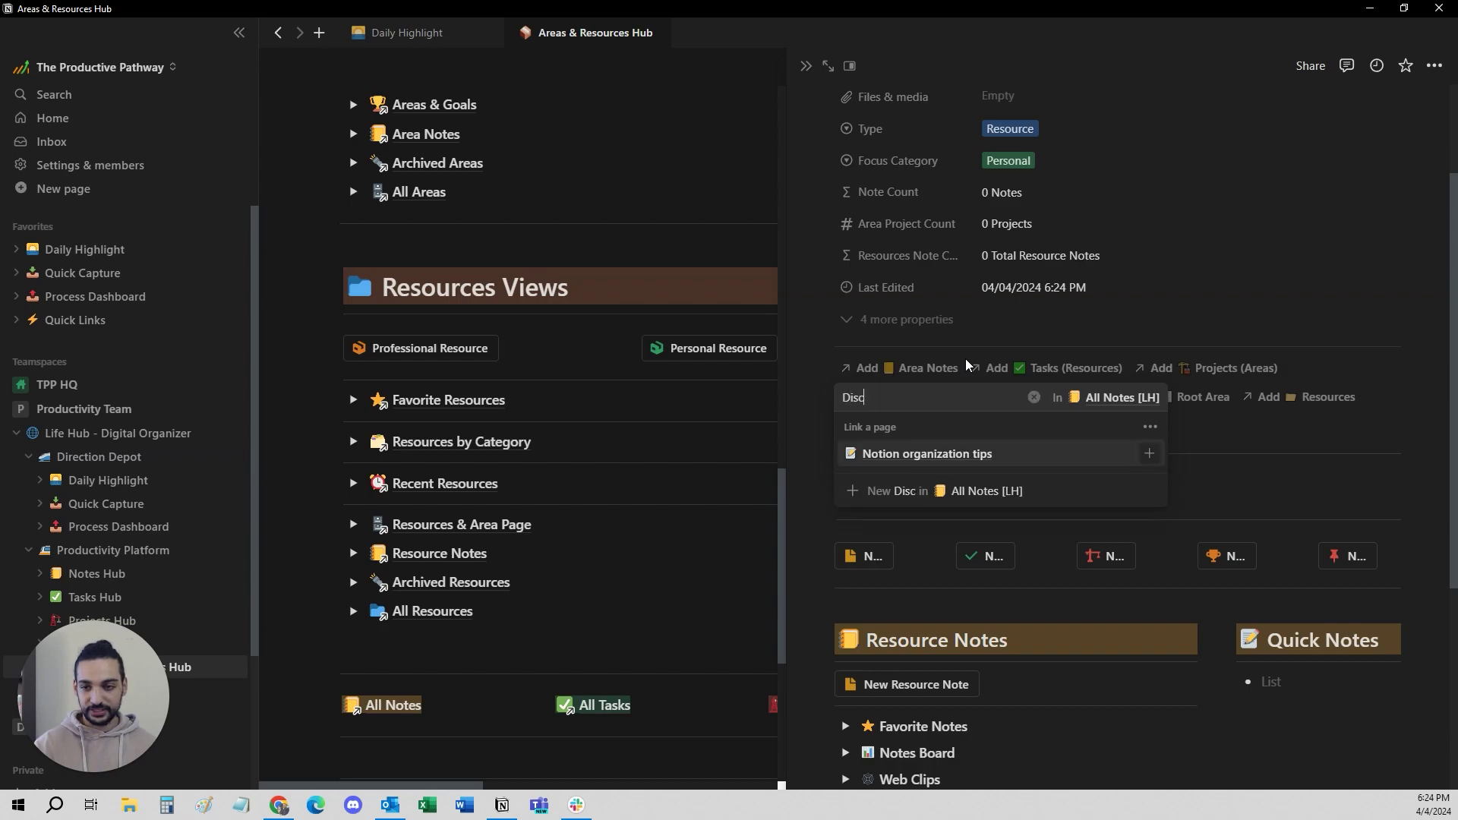
{"action": "type", "text": " golf scoring guide"}
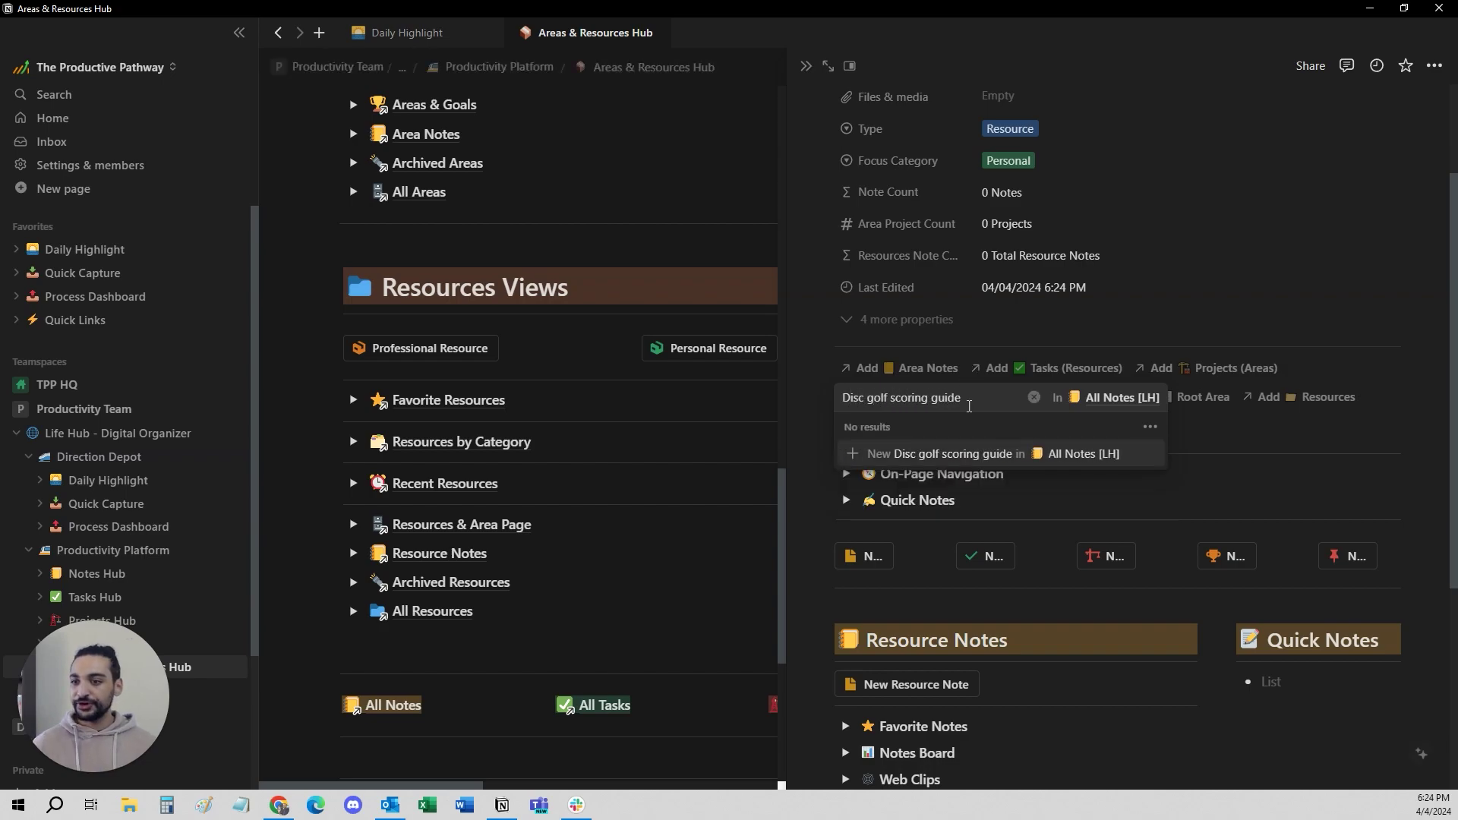
{"action": "left_click", "coordinate": [946, 455]}
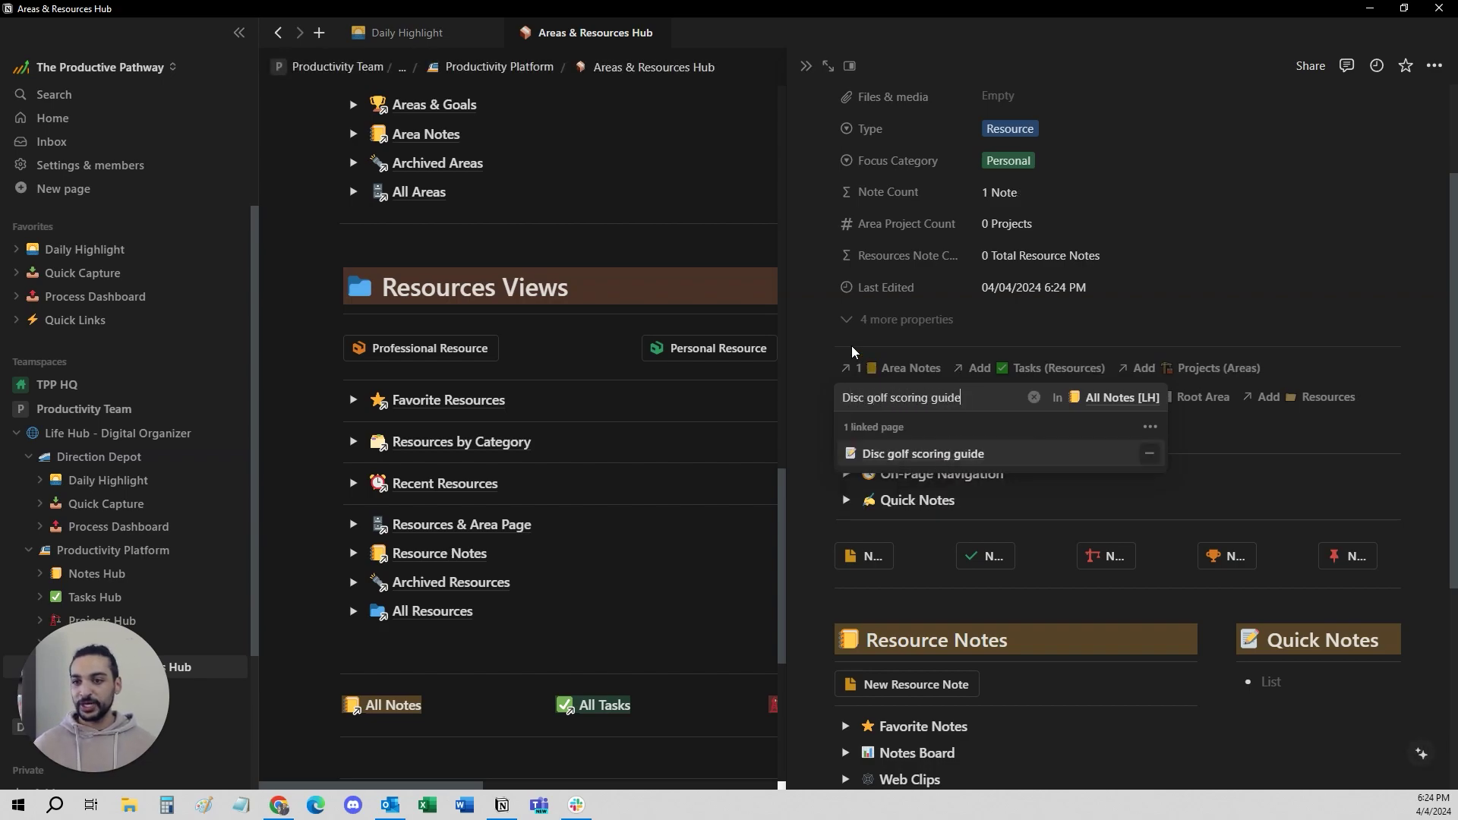
{"action": "left_click", "coordinate": [854, 354]}
Step: Open the linked Disc golf scoring guide note and write "A disc is worth points." as the first bullet under Content
{"action": "left_click", "coordinate": [877, 367]}
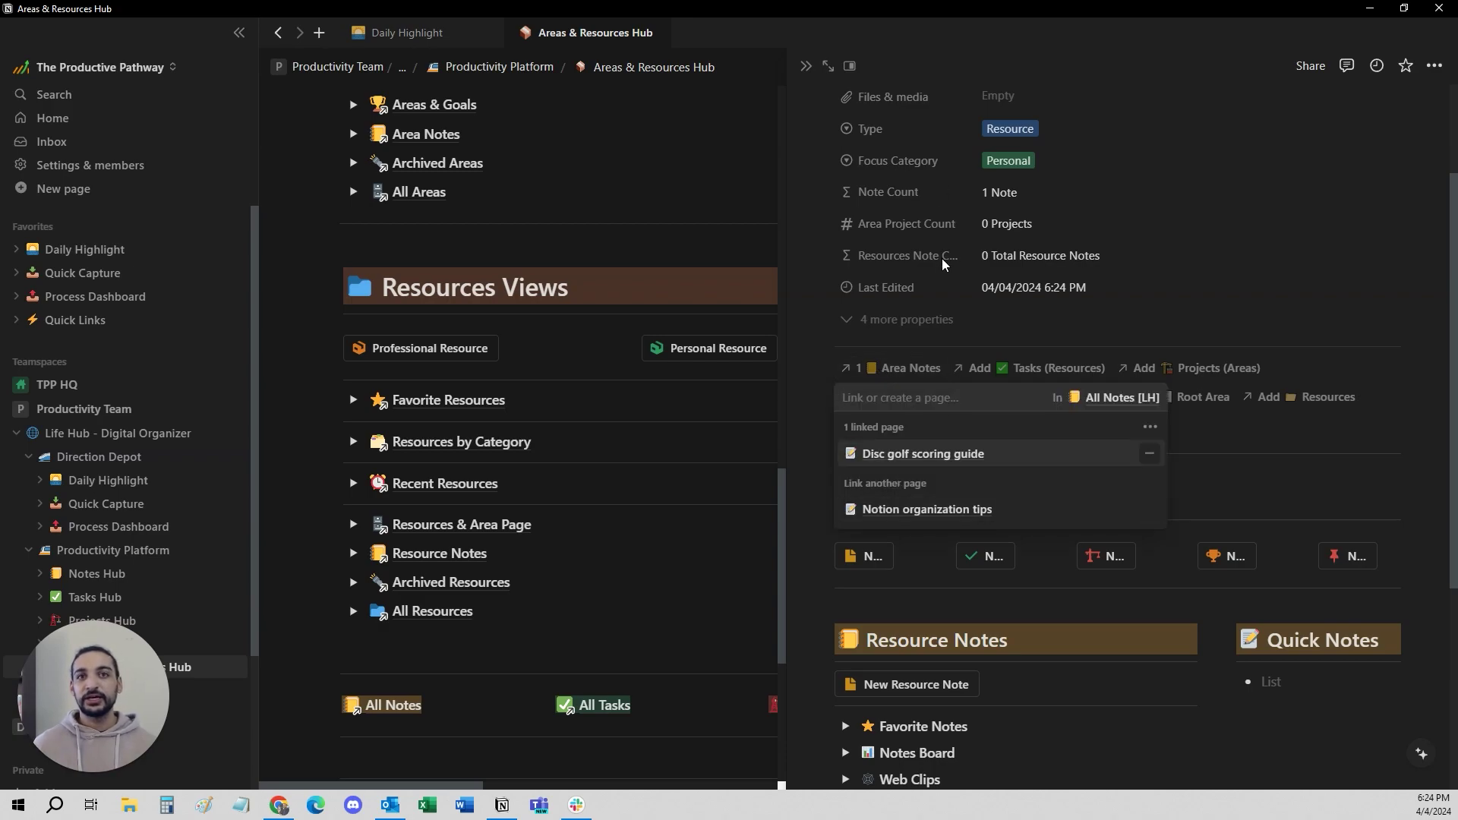
{"action": "left_click", "coordinate": [899, 454]}
{"action": "scroll", "coordinate": [1058, 326], "scroll_direction": "down", "scroll_amount": 4}
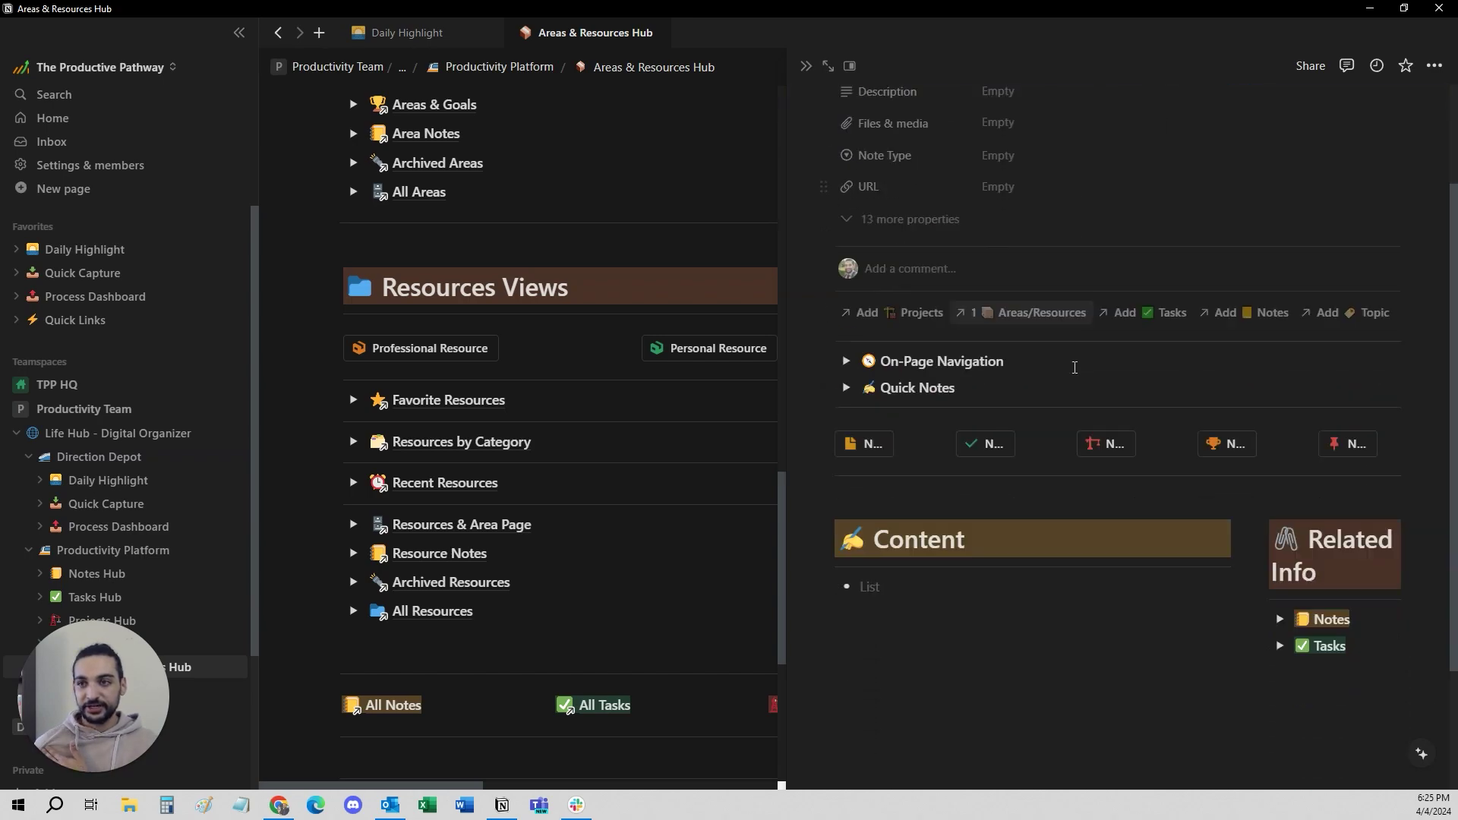
{"action": "scroll", "coordinate": [990, 477], "scroll_direction": "up", "scroll_amount": 4}
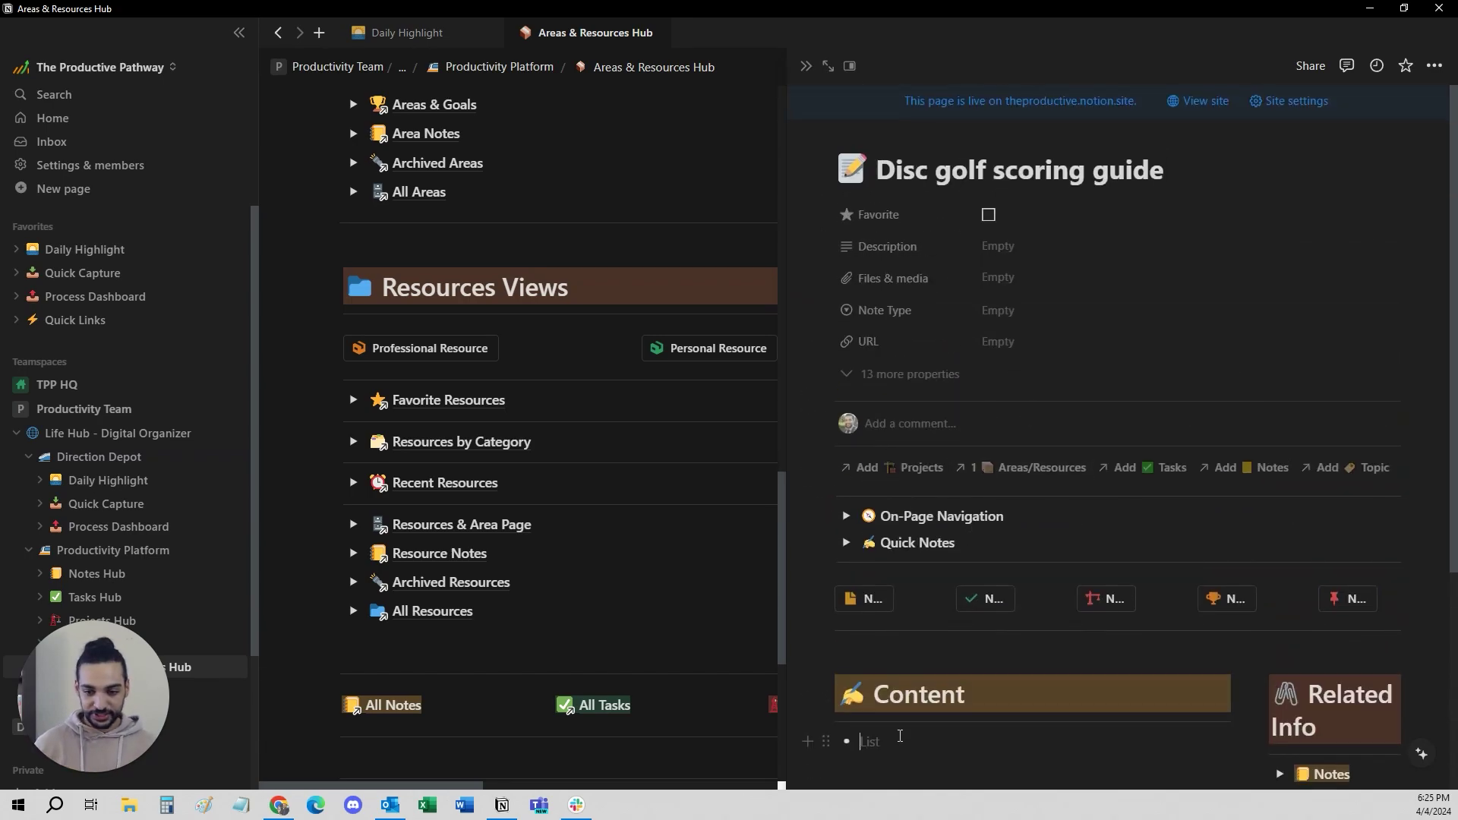
{"action": "scroll", "coordinate": [911, 741], "scroll_direction": "down", "scroll_amount": 2}
{"action": "type", "text": "A disc is worth points."}
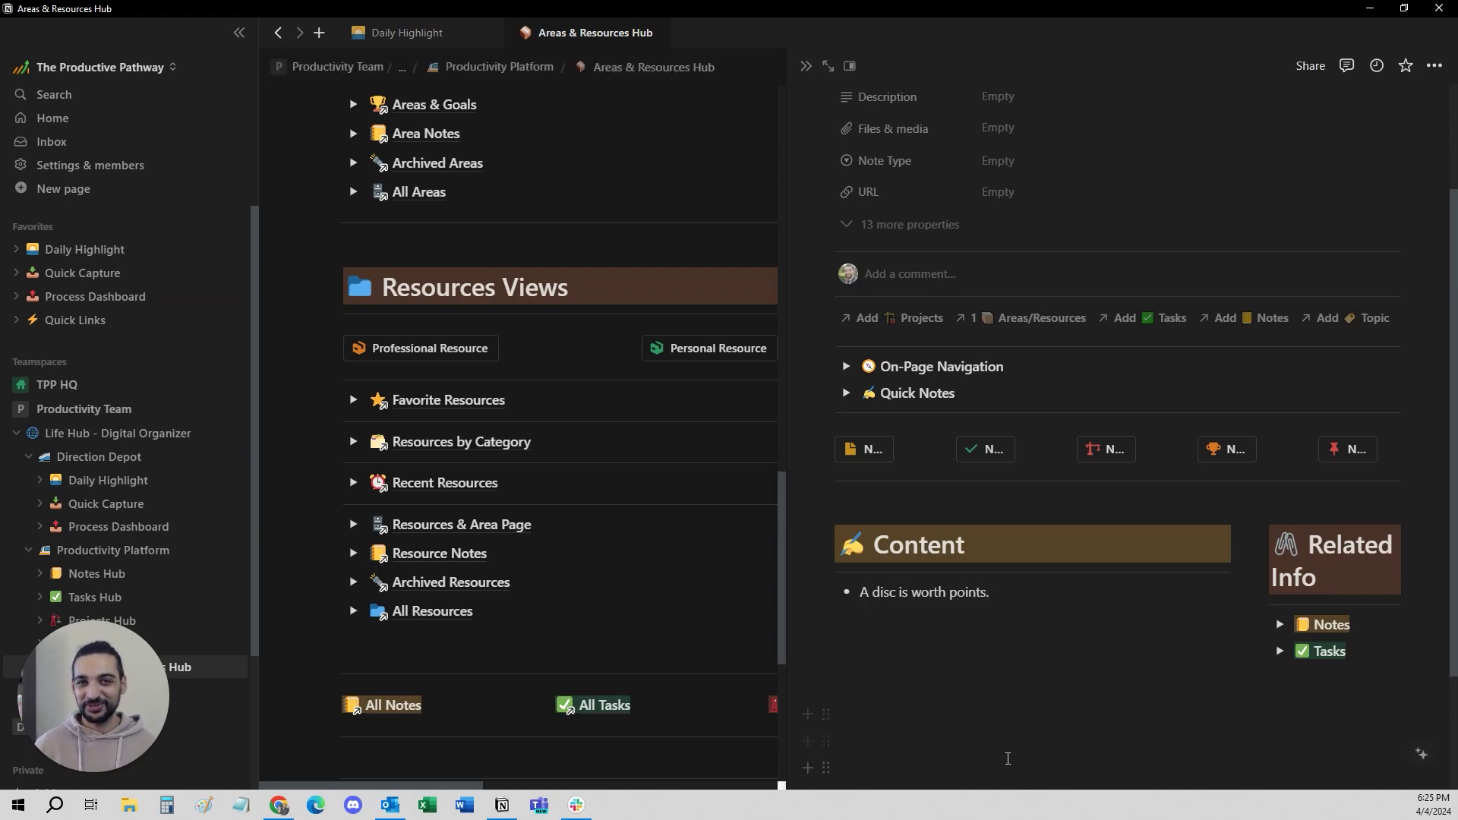
{"action": "left_click", "coordinate": [994, 713]}
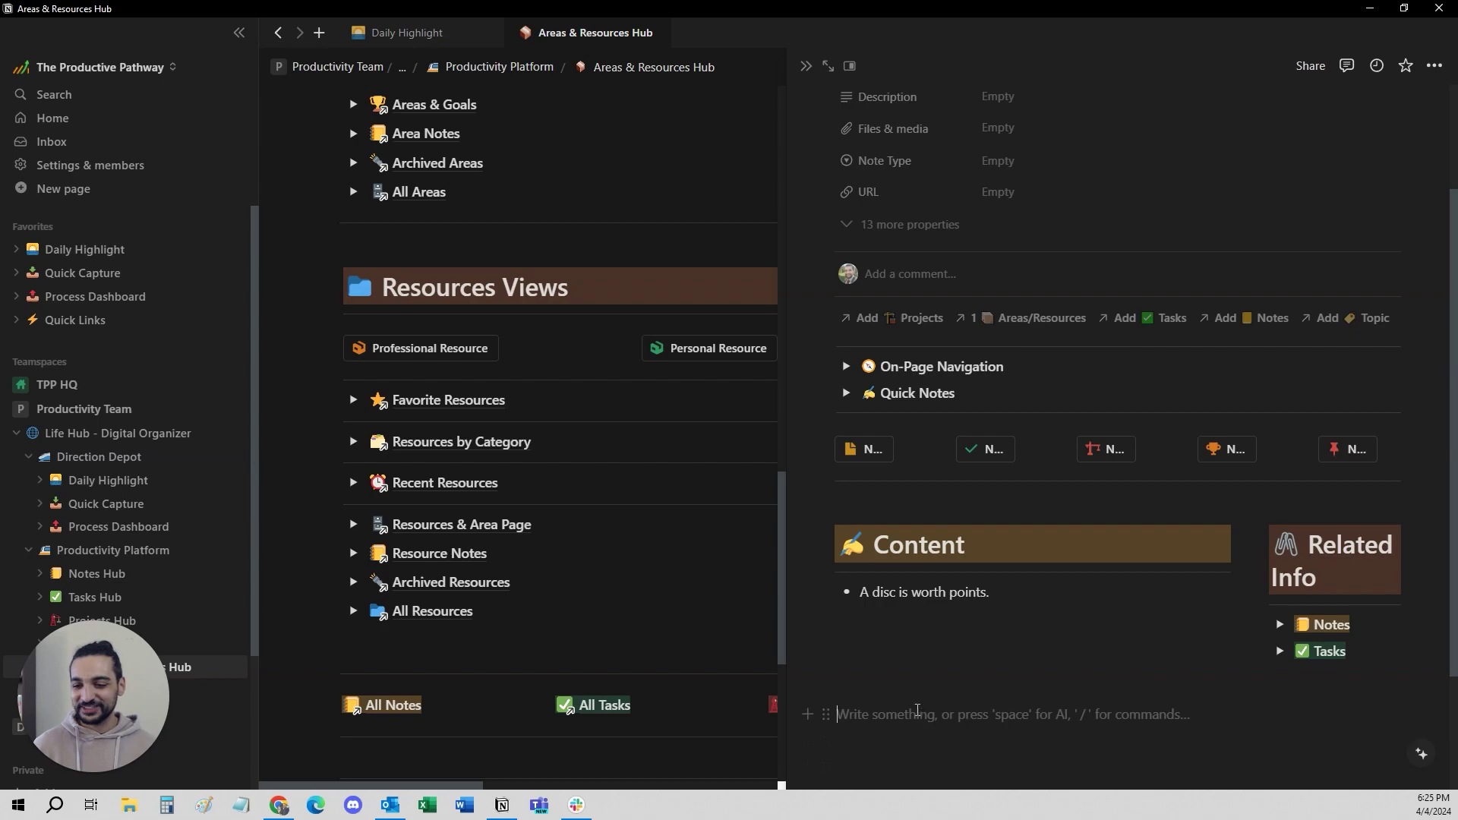
{"action": "left_click", "coordinate": [976, 648]}
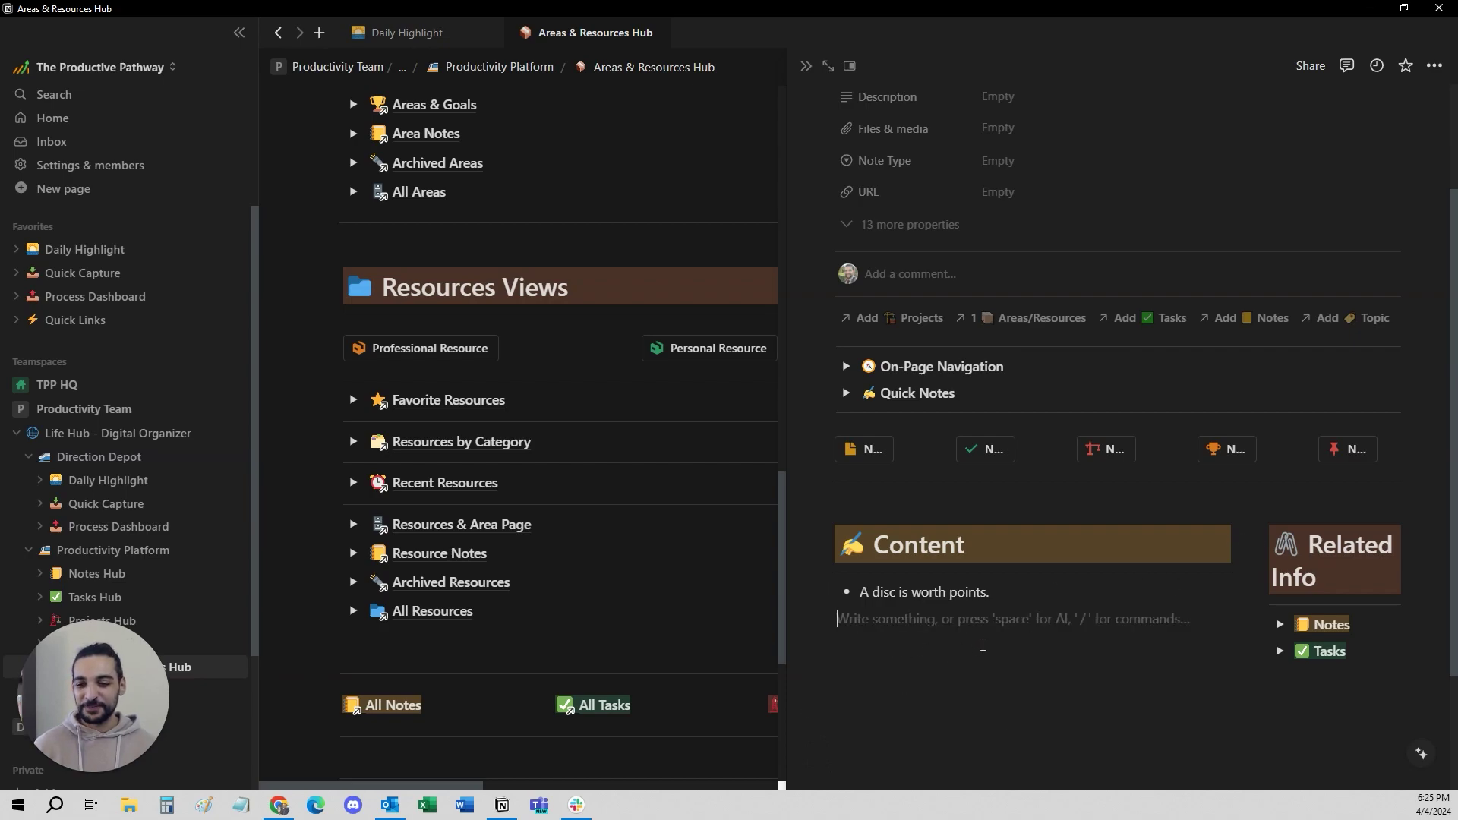
Step: Return to the Hobby - Competitions resource, check its Resource Notes list, and close the page to review the hub's area and resource lists
{"action": "scroll", "coordinate": [998, 621], "scroll_direction": "up", "scroll_amount": 2}
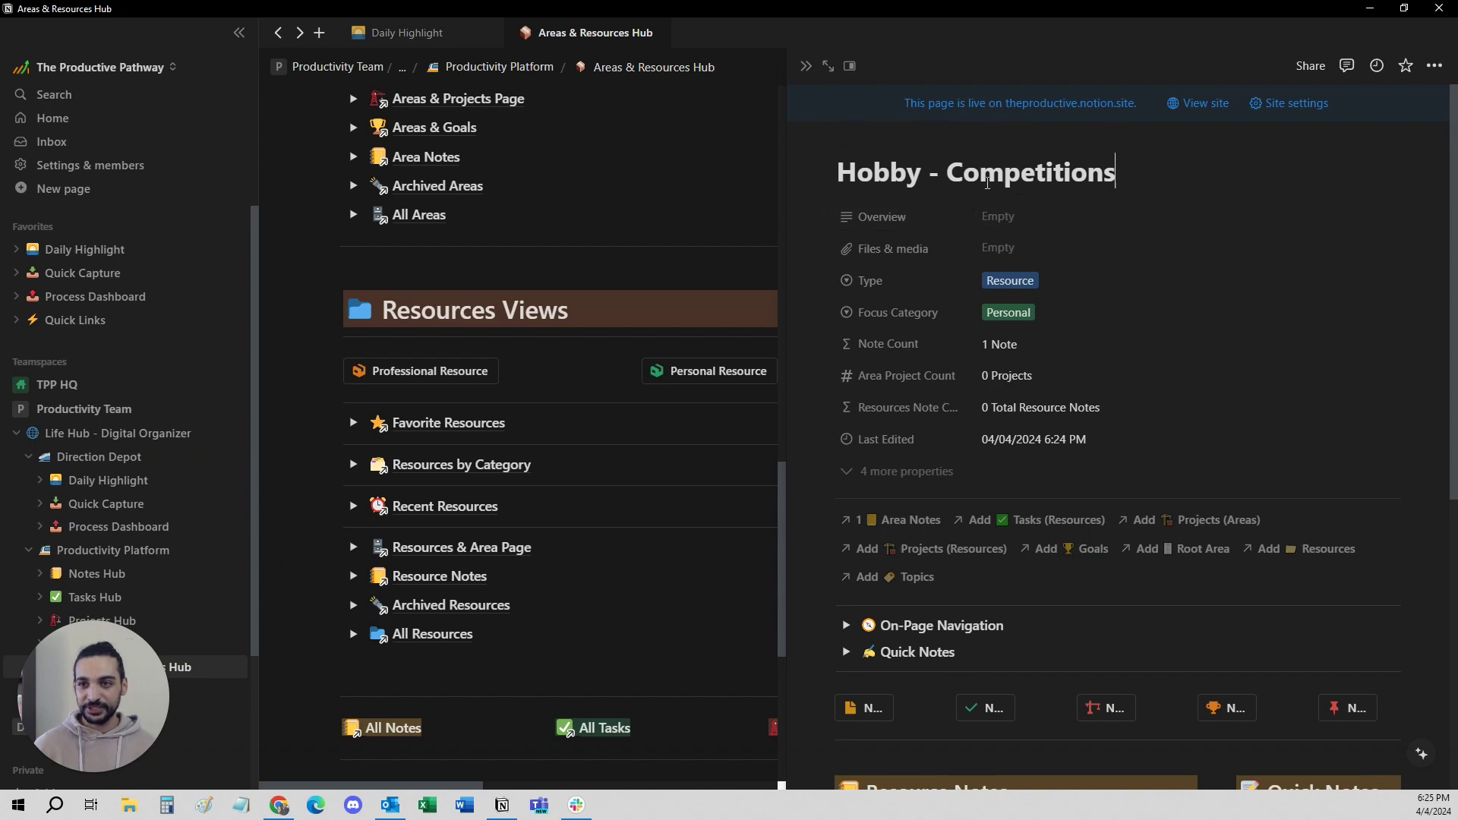
{"action": "scroll", "coordinate": [1058, 311], "scroll_direction": "down", "scroll_amount": 8}
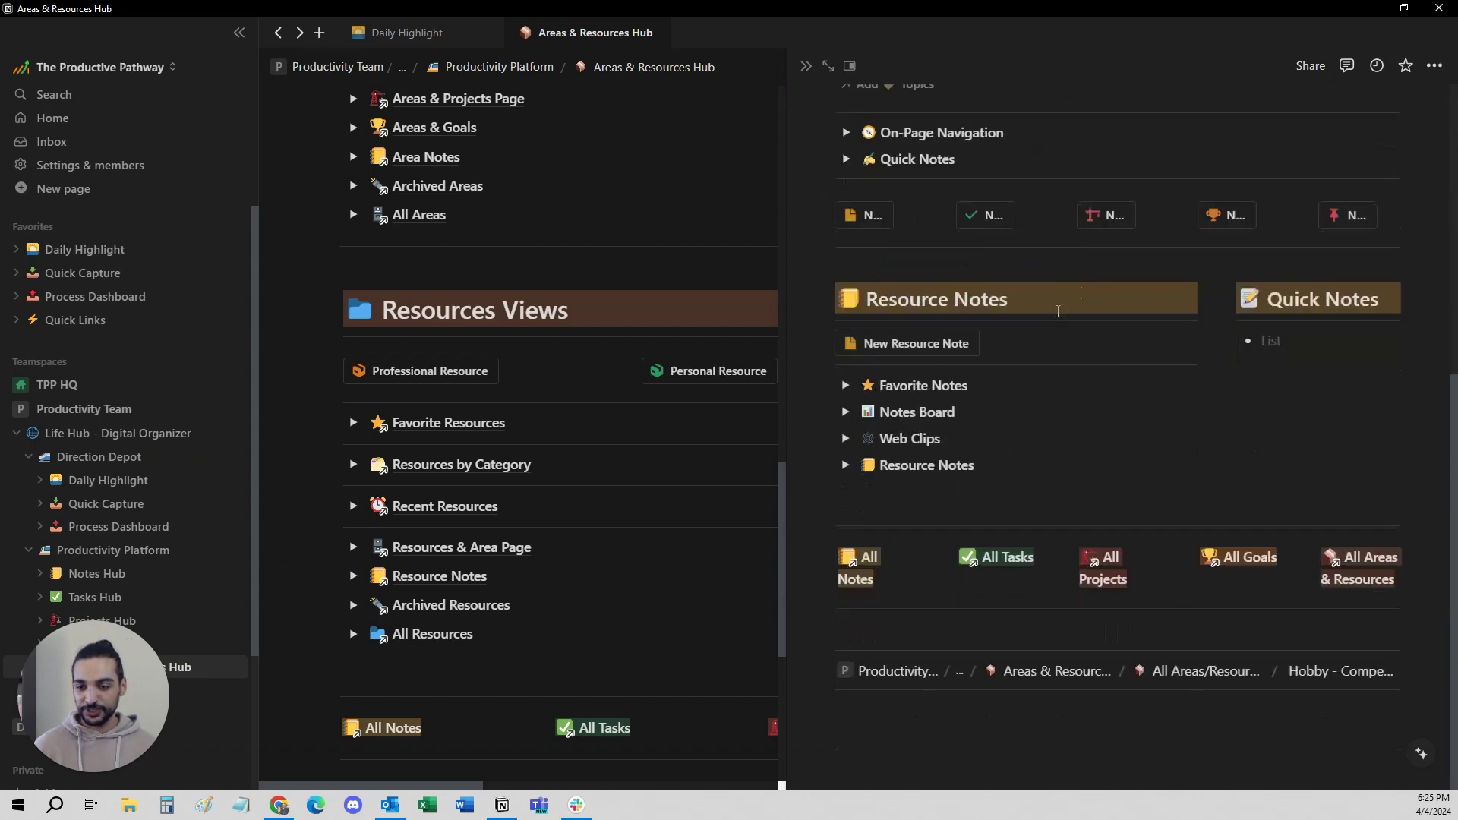
{"action": "left_click", "coordinate": [845, 465]}
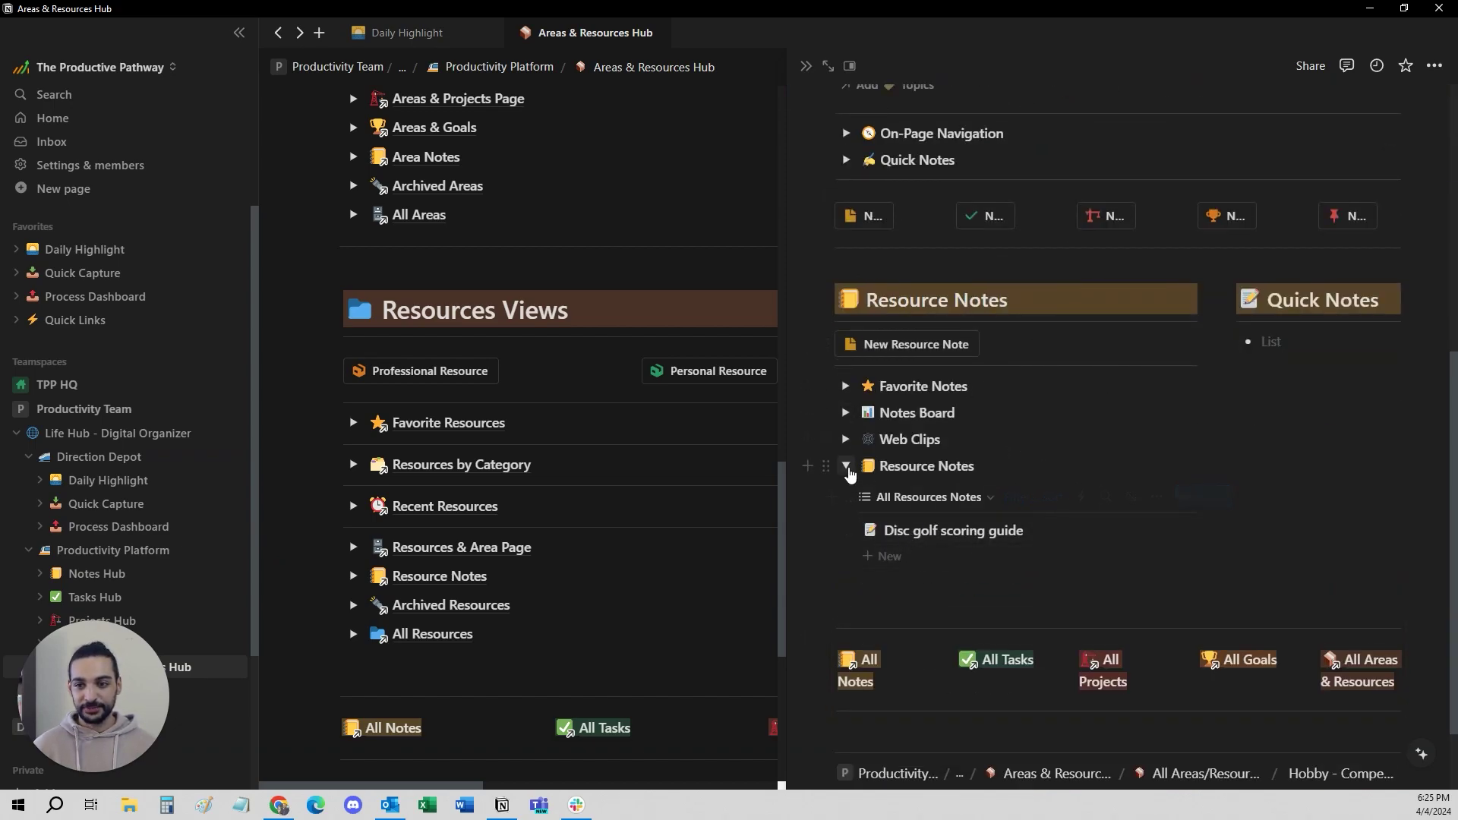
{"action": "left_click", "coordinate": [845, 465]}
{"action": "scroll", "coordinate": [1162, 291], "scroll_direction": "up", "scroll_amount": 3}
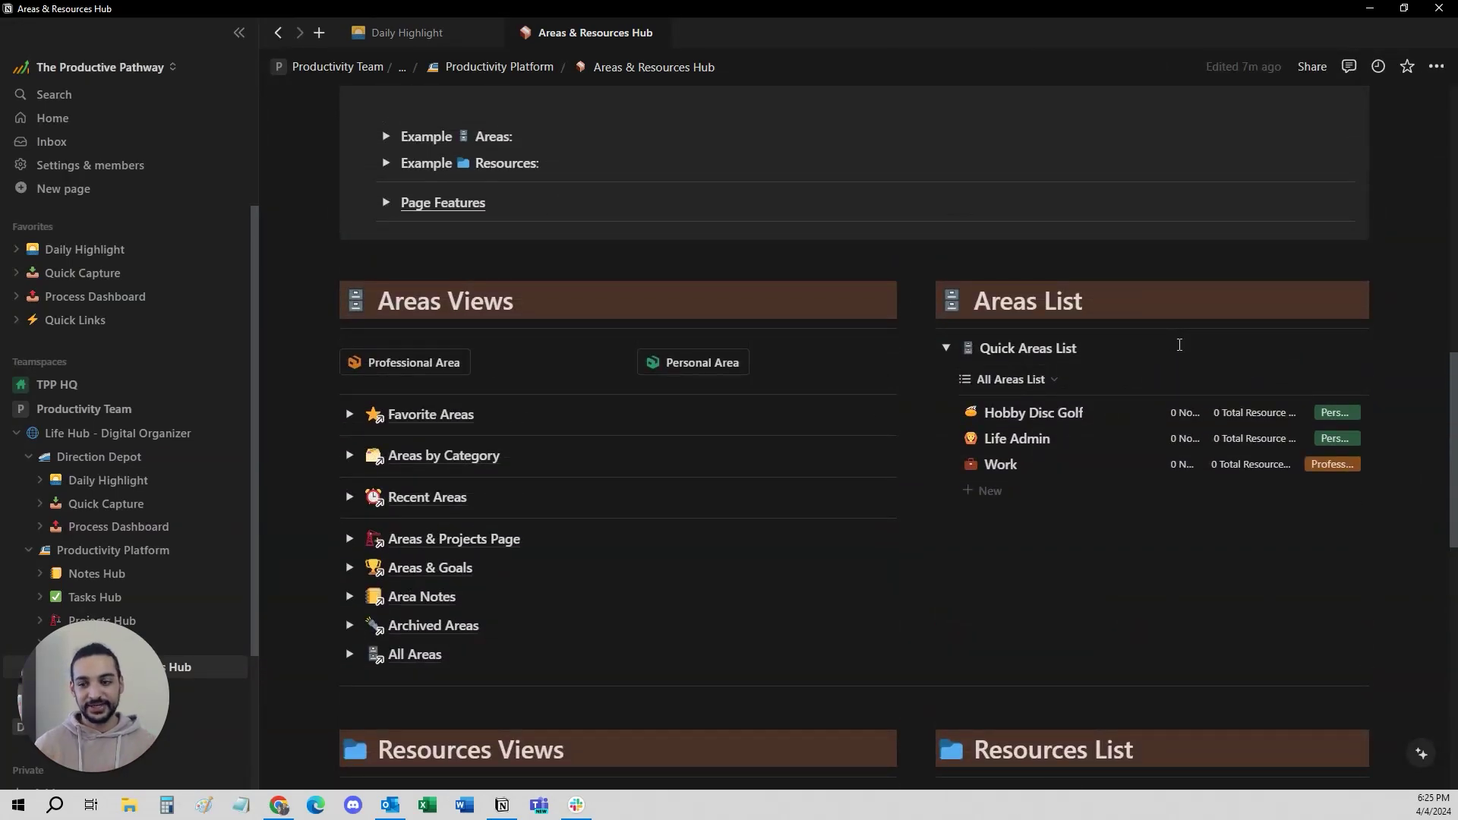
{"action": "scroll", "coordinate": [1179, 345], "scroll_direction": "down", "scroll_amount": 3}
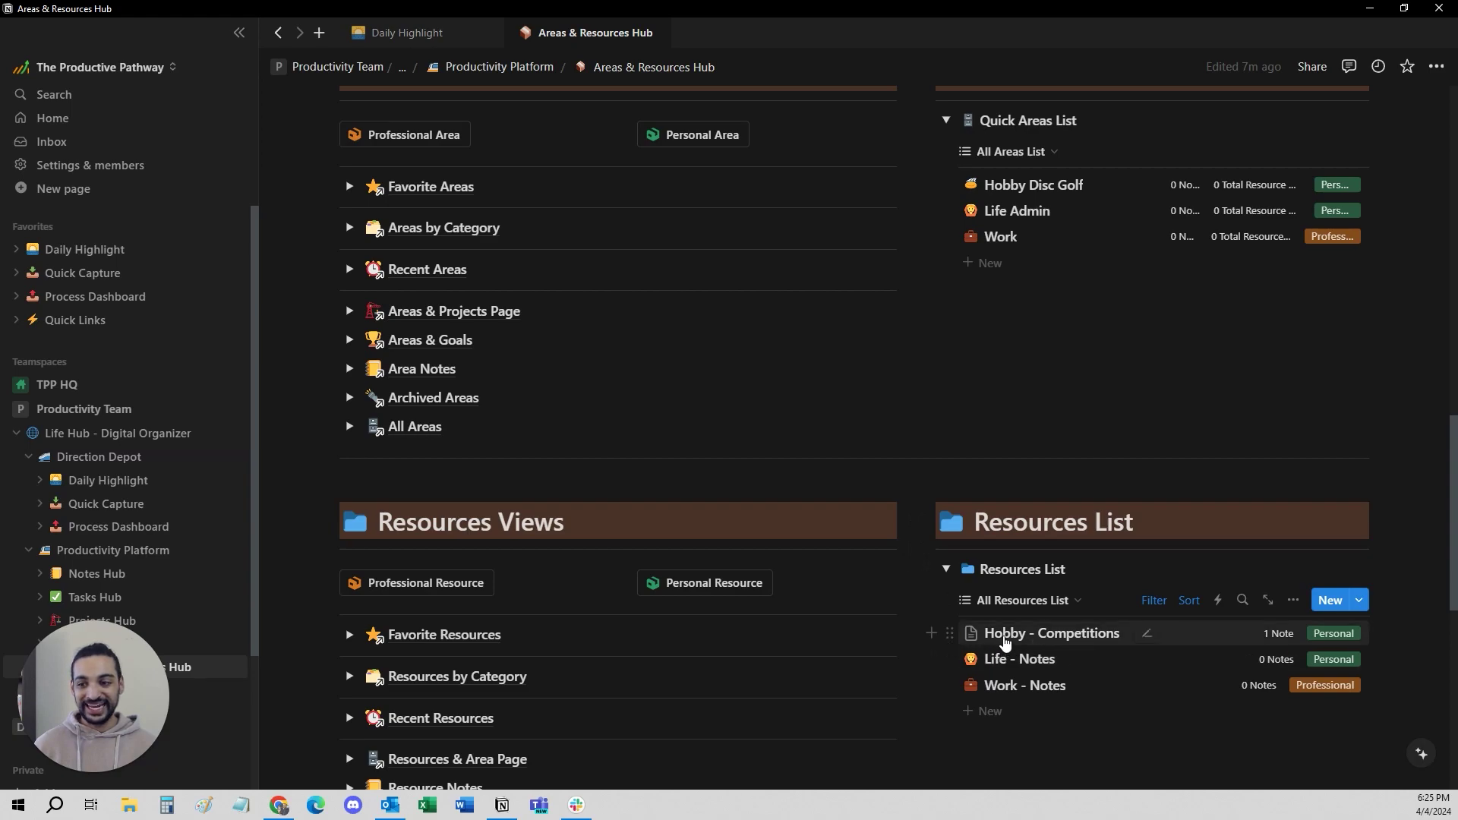
Step: Set the icon of the Hobby - Competitions resource to the military medal emoji, searching for "medal"
{"action": "left_click", "coordinate": [970, 633]}
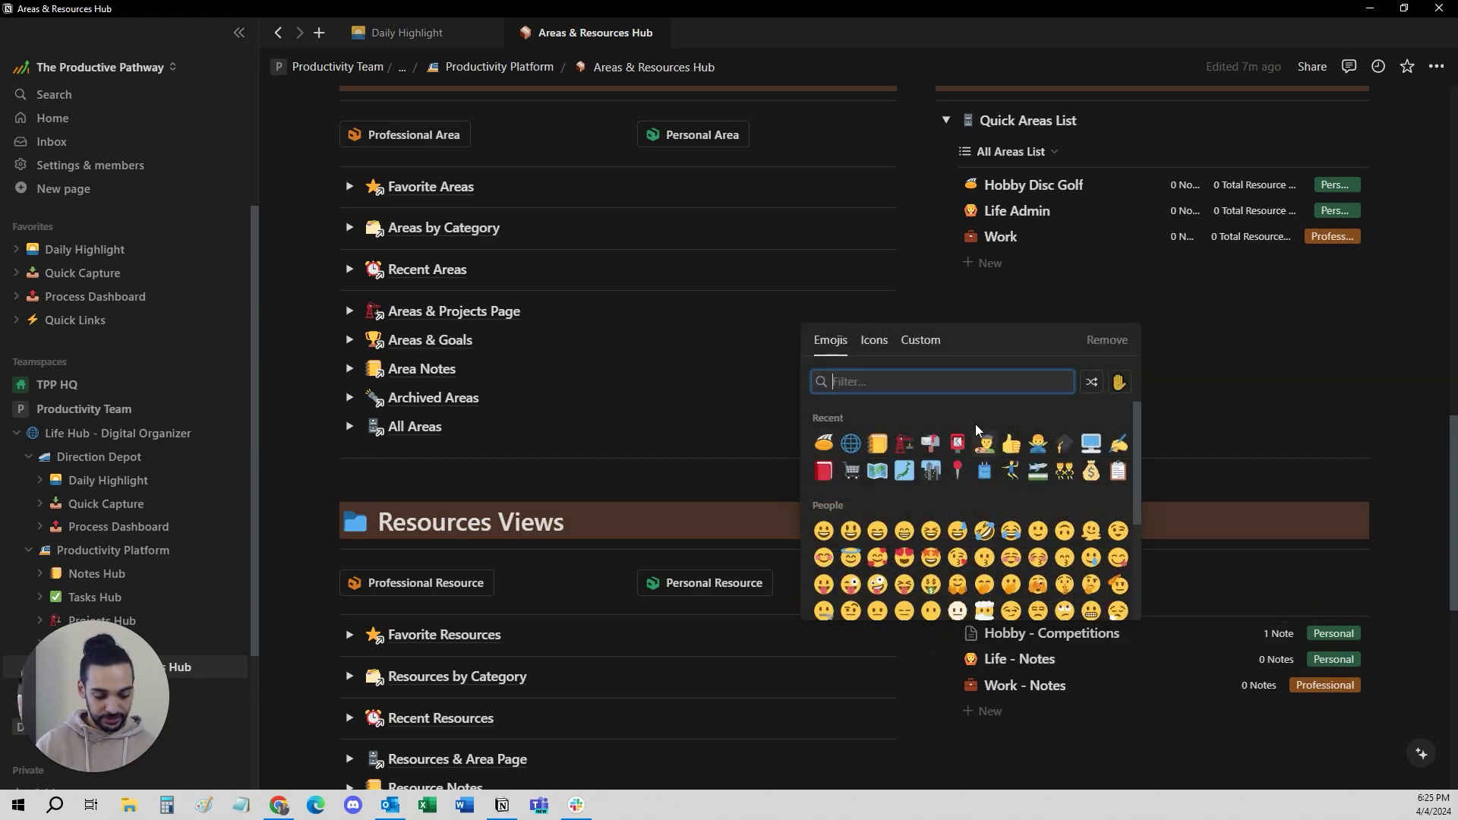
{"action": "type", "text": "medal"}
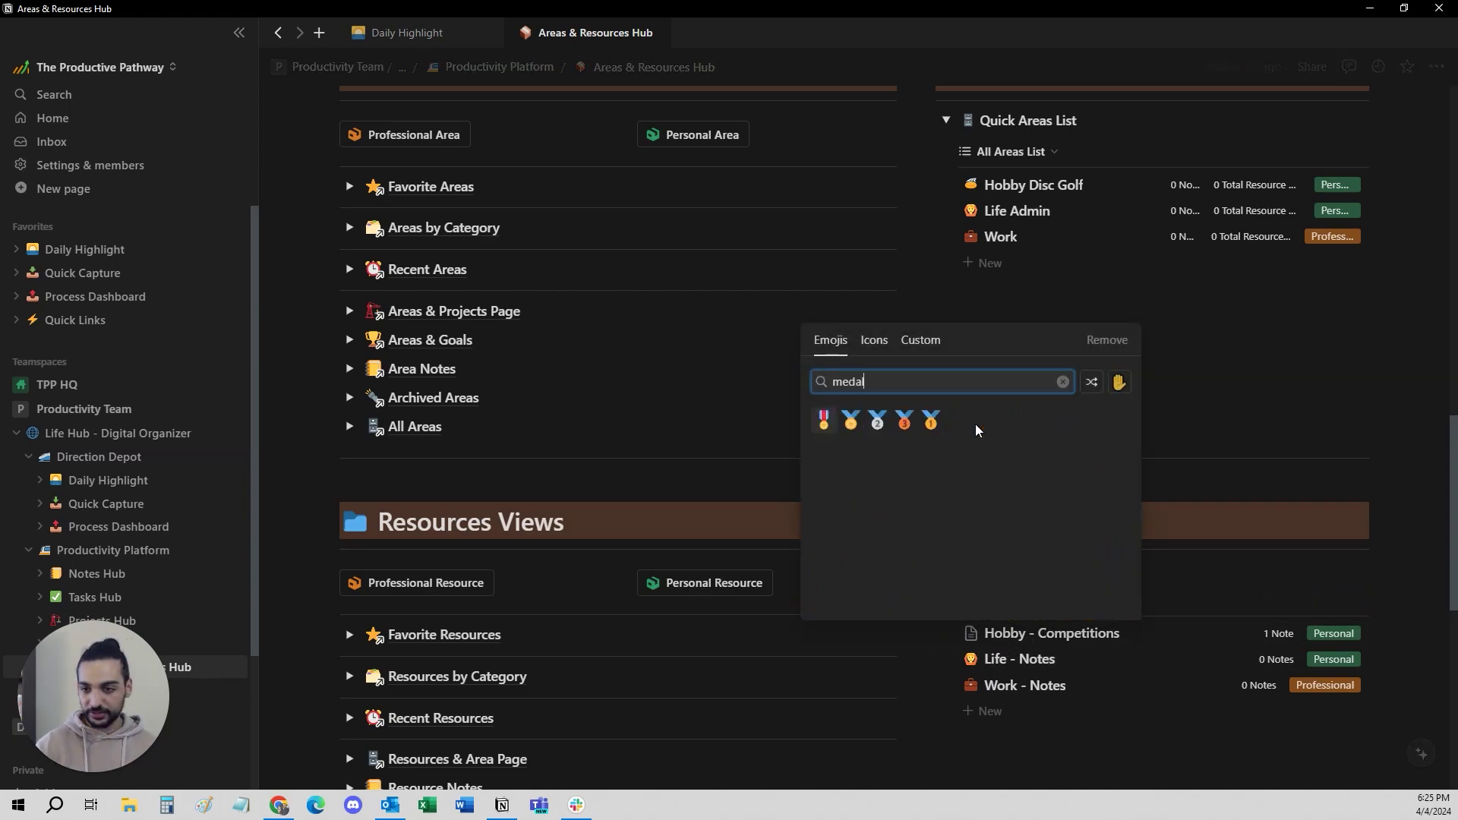
{"action": "left_click", "coordinate": [827, 418]}
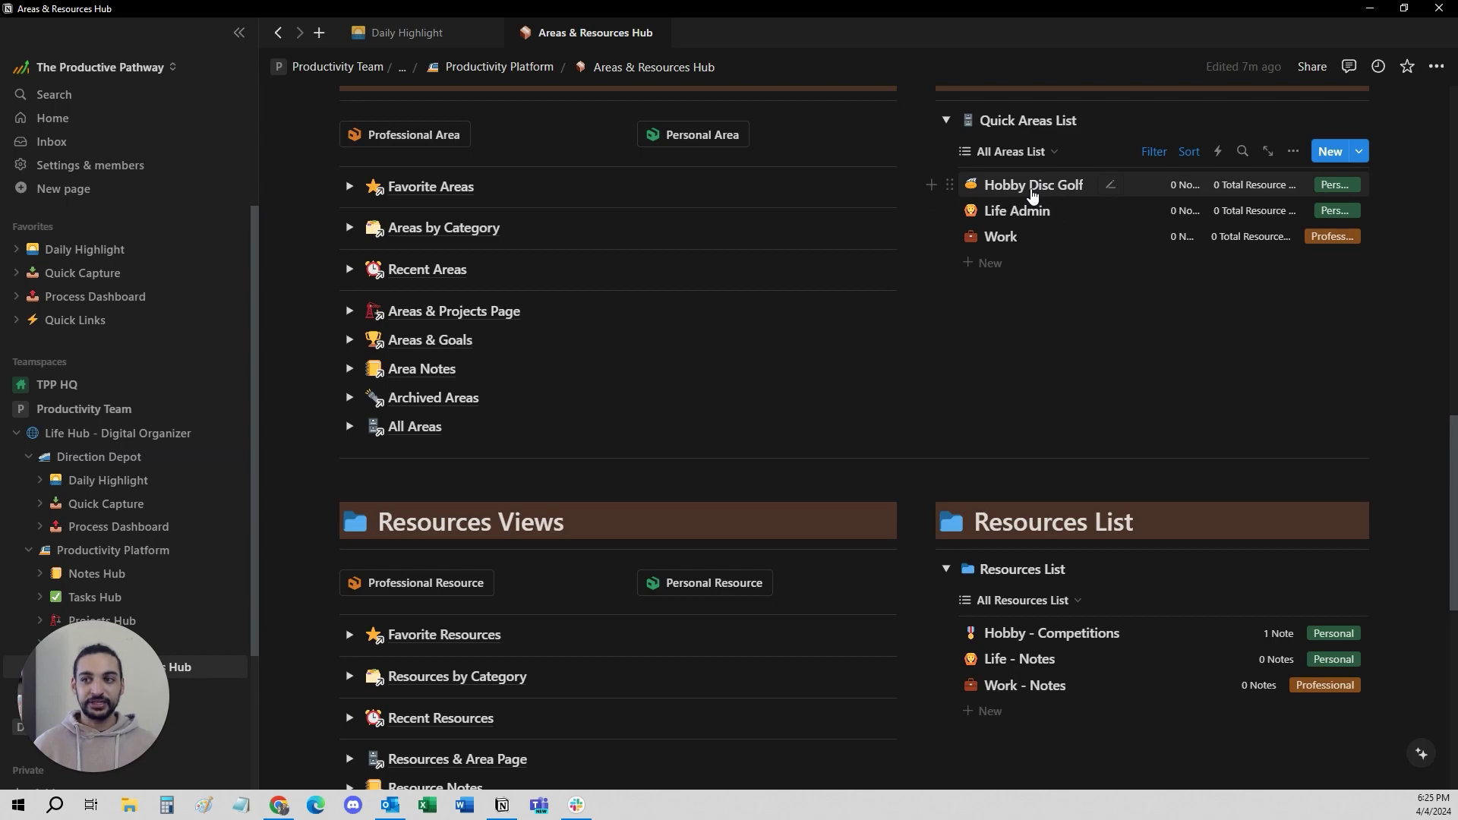
Step: Link the Hobby - Competitions resource to the Hobby Disc Golf area through its Resources relation and close the area page
{"action": "left_click", "coordinate": [1032, 186]}
{"action": "scroll", "coordinate": [1029, 195], "scroll_direction": "down", "scroll_amount": 1}
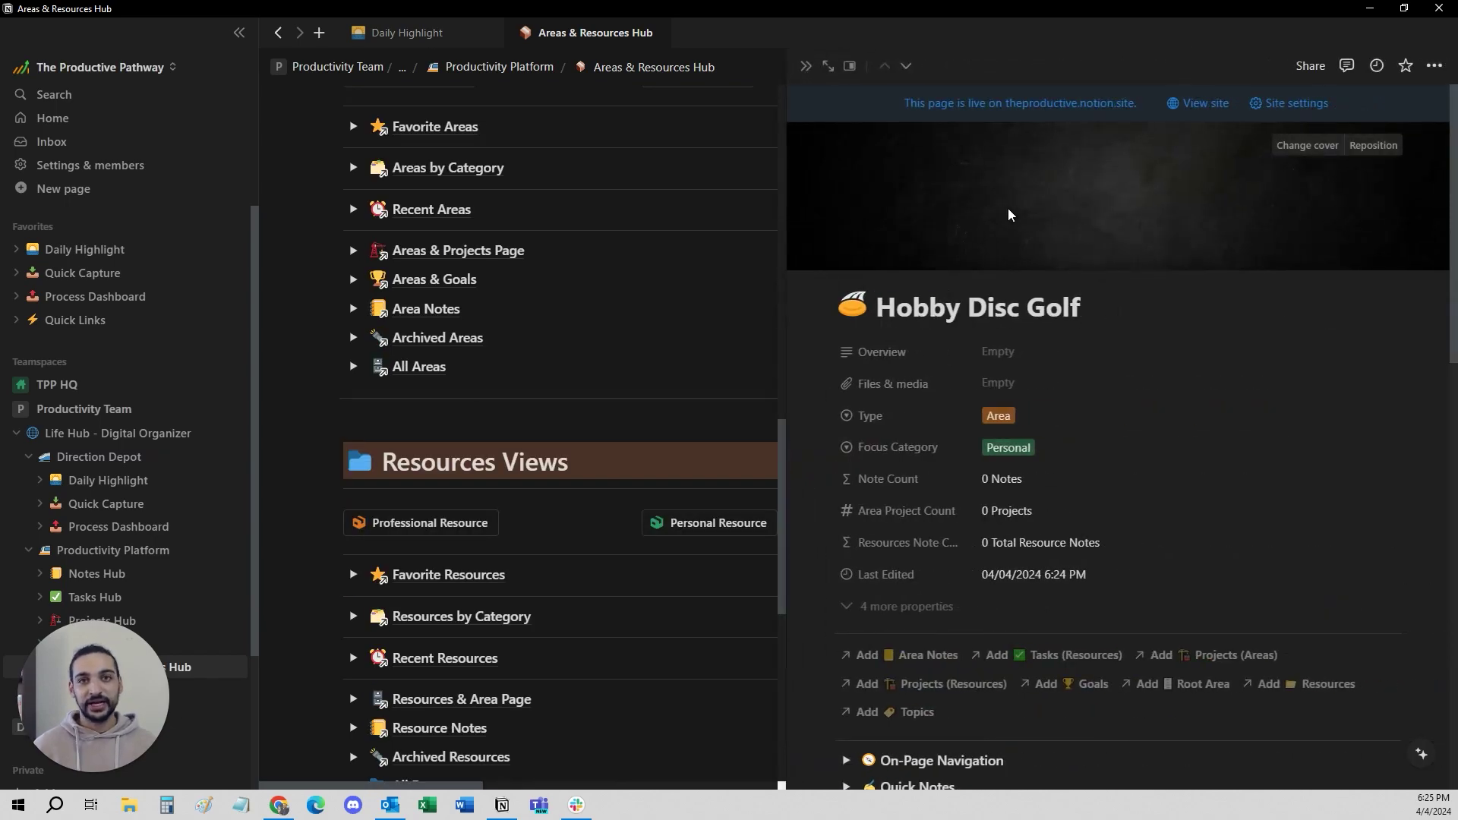
{"action": "scroll", "coordinate": [1074, 531], "scroll_direction": "down", "scroll_amount": 2}
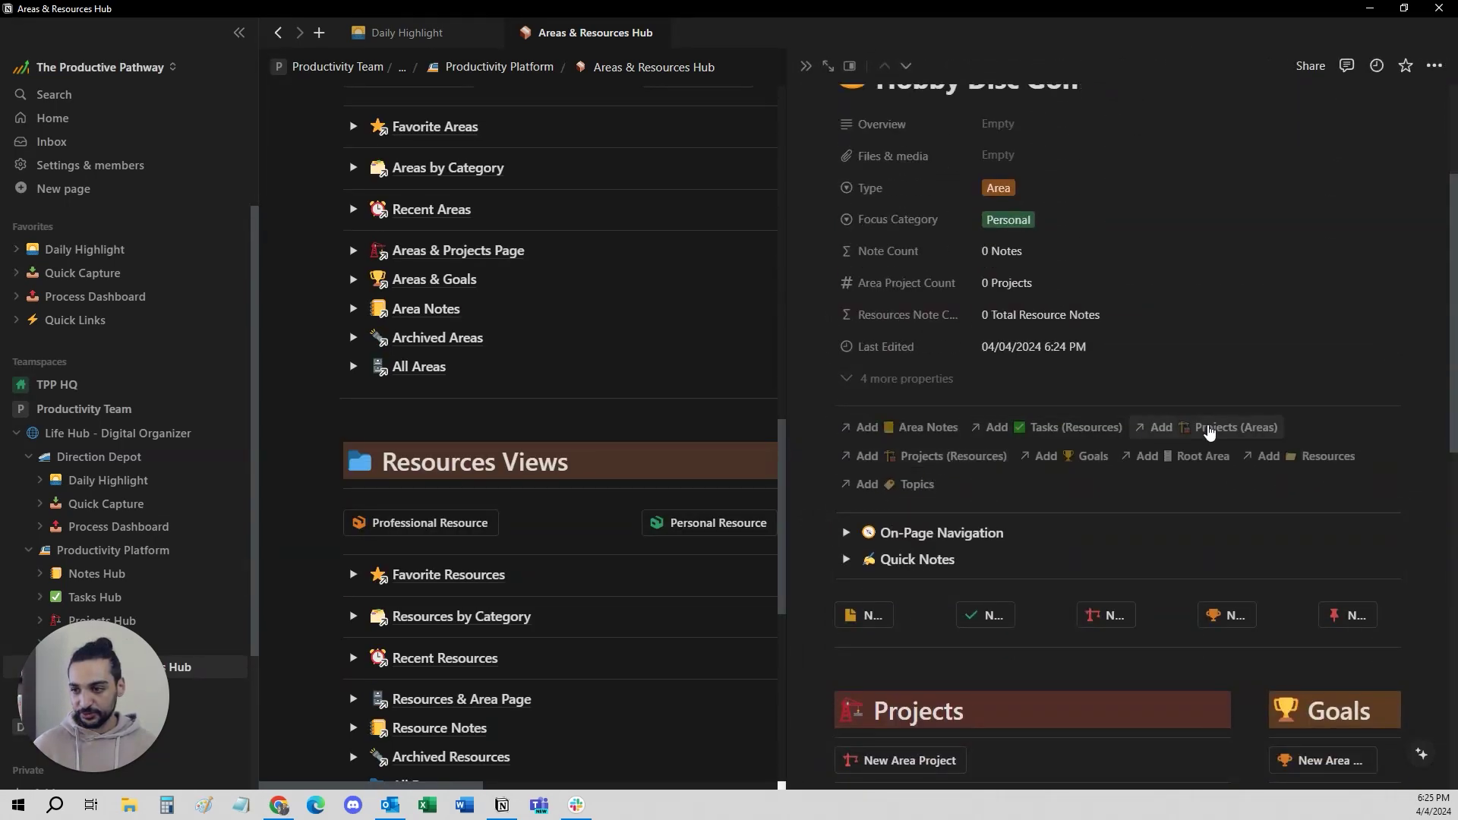
{"action": "left_click", "coordinate": [1298, 458]}
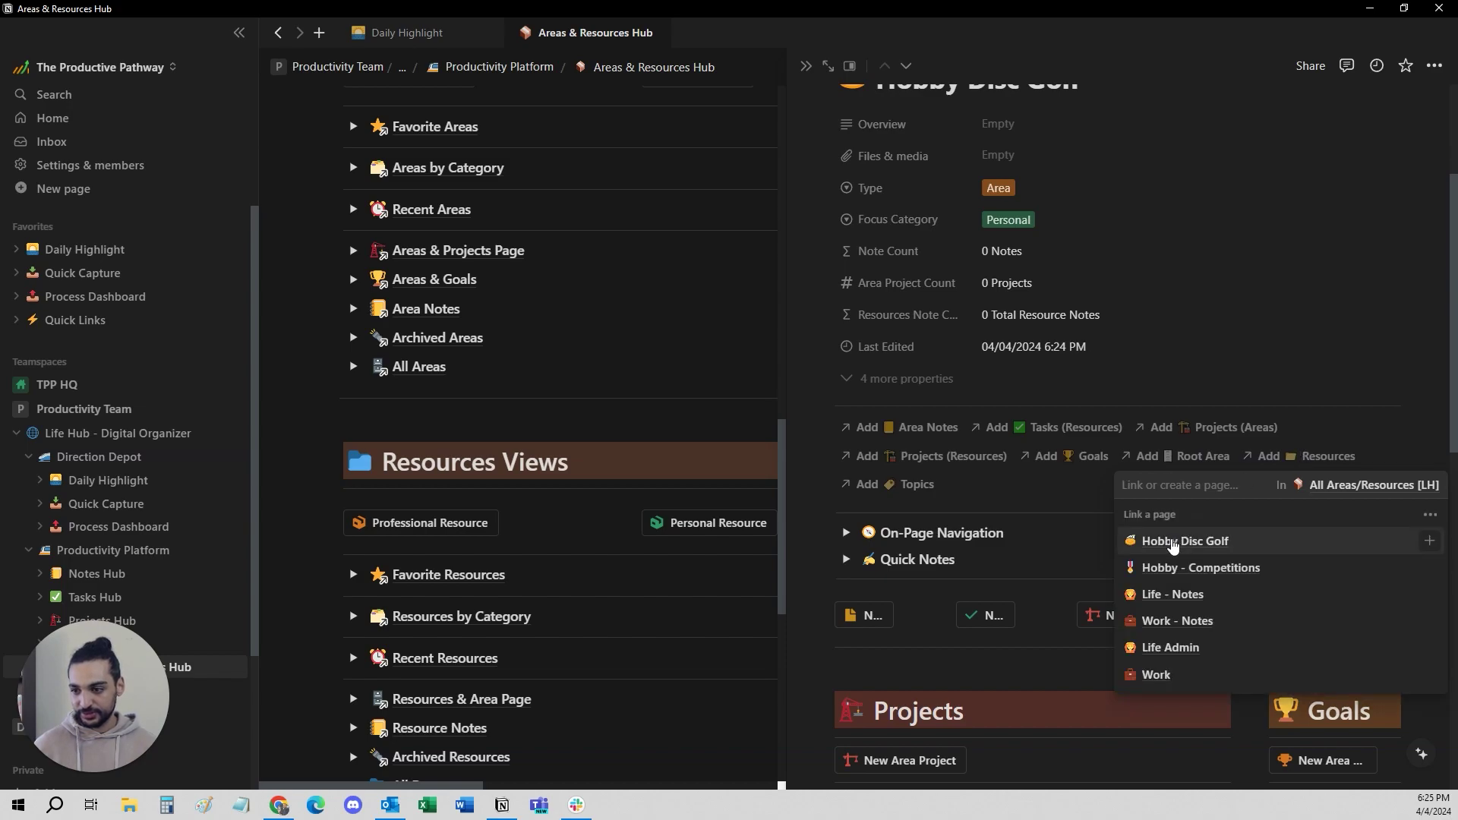
{"action": "left_click", "coordinate": [1174, 569]}
{"action": "left_click", "coordinate": [1217, 371]}
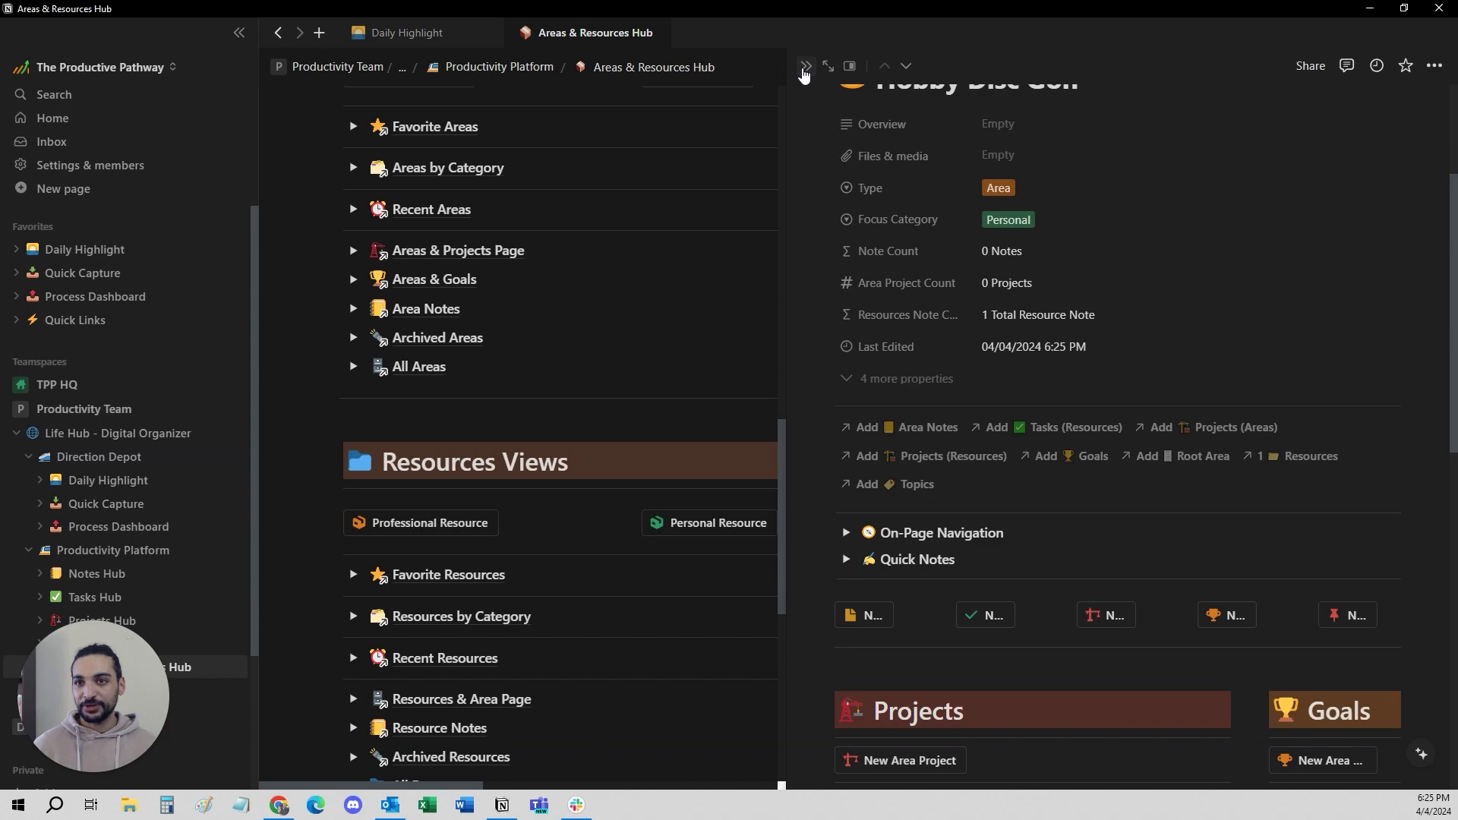
{"action": "left_click", "coordinate": [806, 66]}
Step: Compare the hub lists' note counts, and create a "Disc golf courses" note through the Hobby - Competitions resource's Area Notes relation
{"action": "scroll", "coordinate": [1264, 225], "scroll_direction": "up", "scroll_amount": 1}
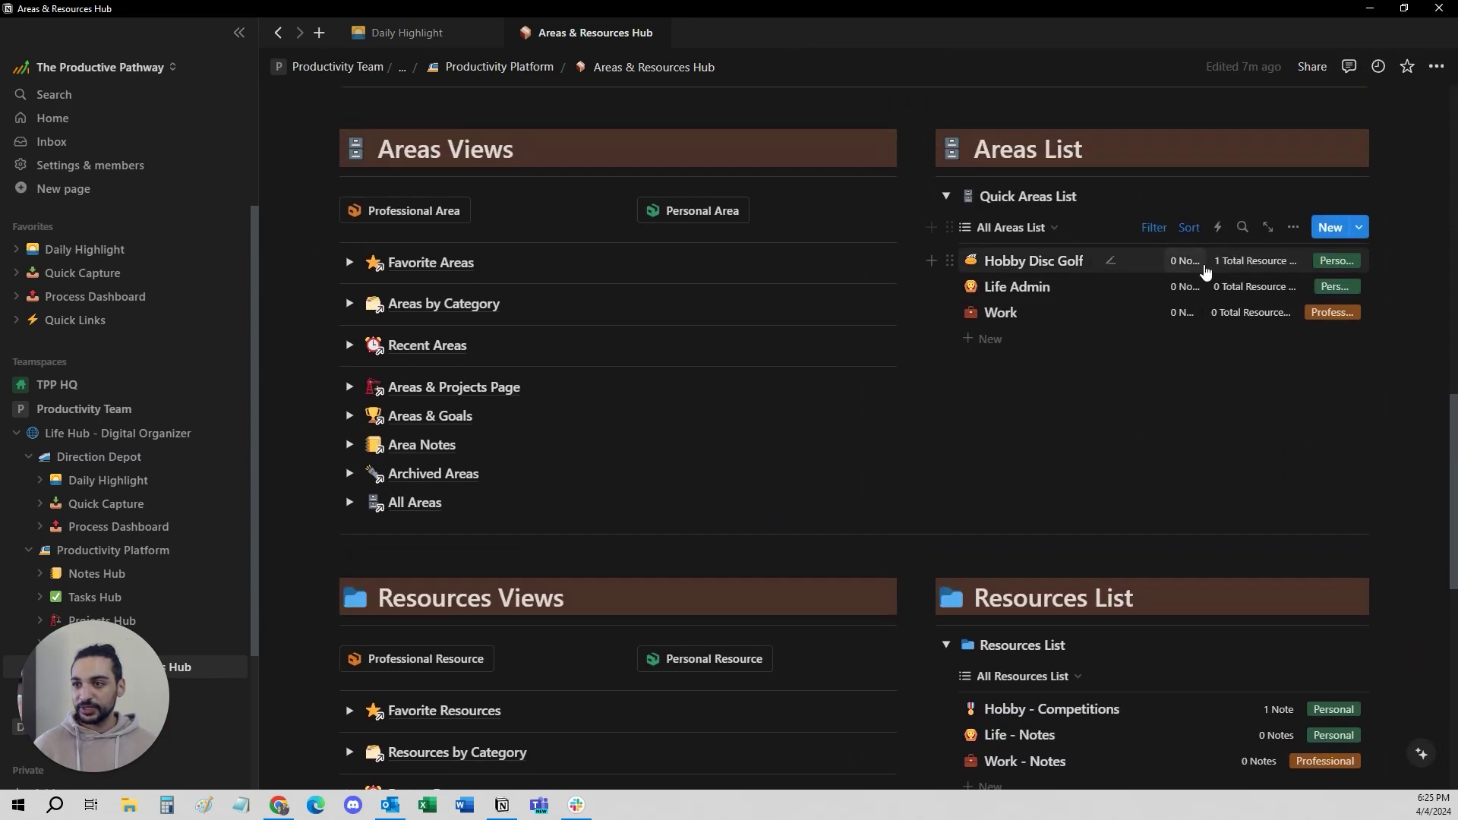
{"action": "scroll", "coordinate": [1283, 281], "scroll_direction": "down", "scroll_amount": 3}
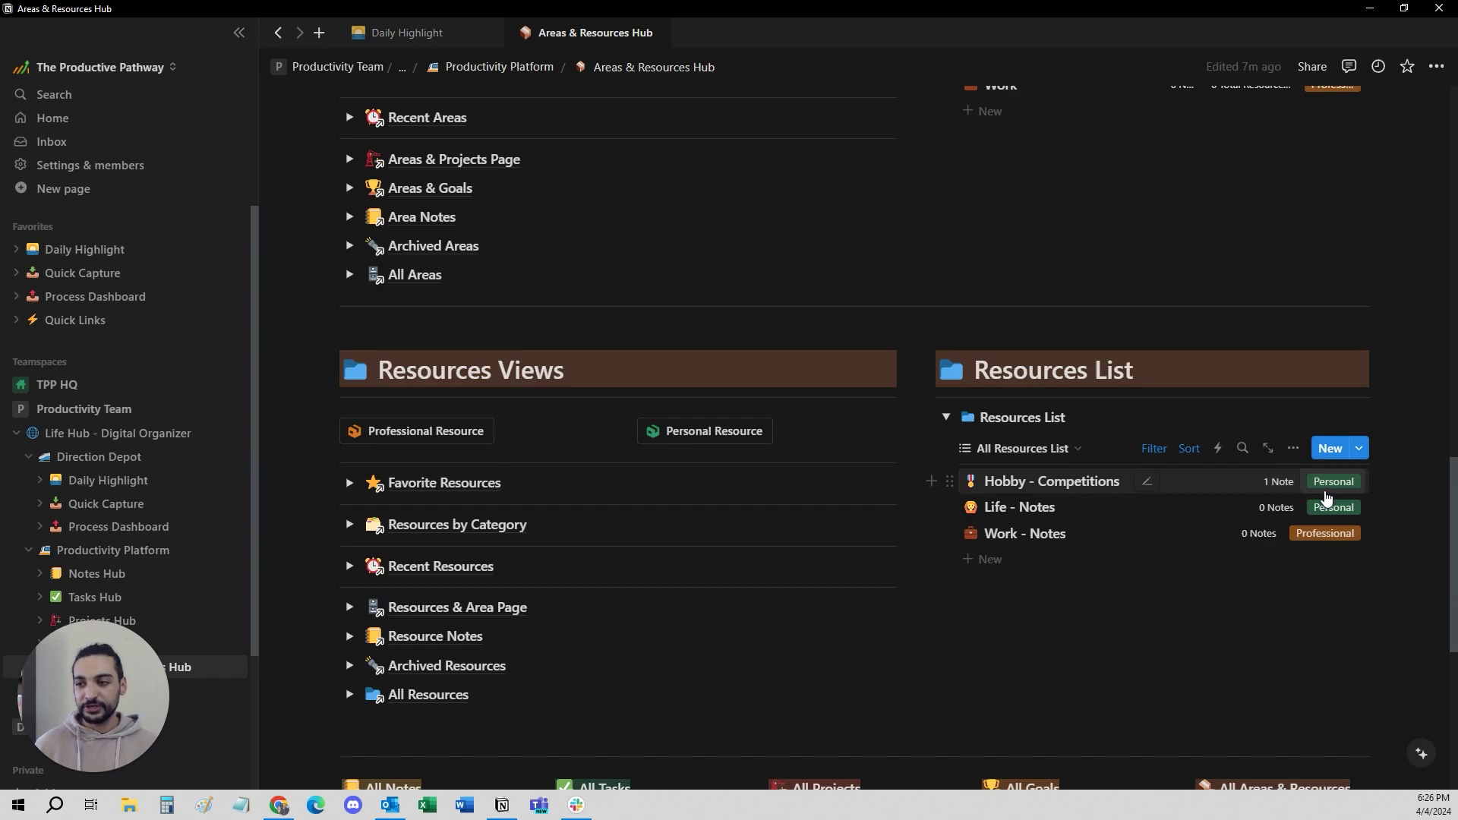
{"action": "scroll", "coordinate": [1063, 422], "scroll_direction": "up", "scroll_amount": 5}
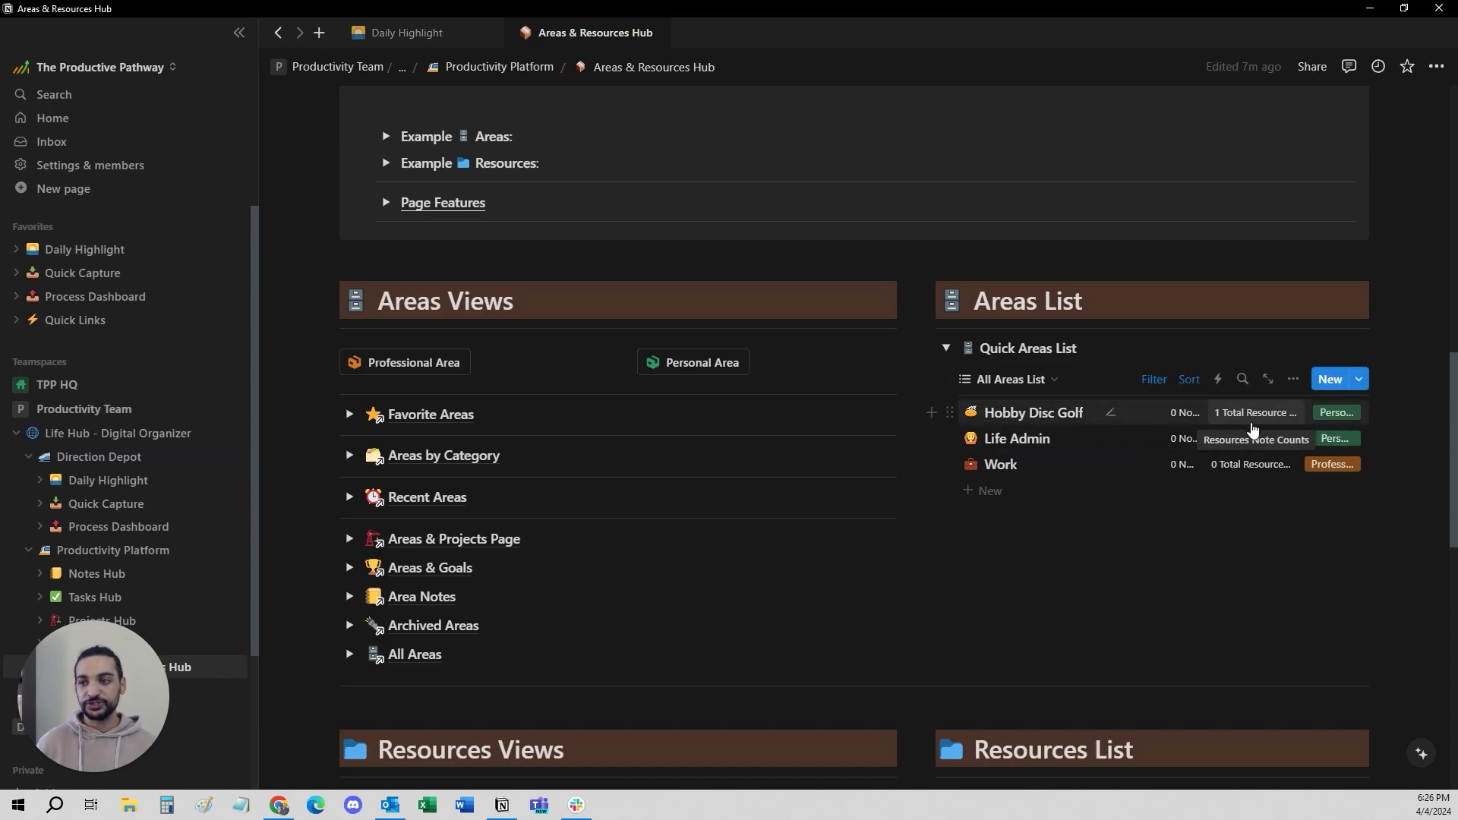
{"action": "scroll", "coordinate": [1215, 455], "scroll_direction": "down", "scroll_amount": 5}
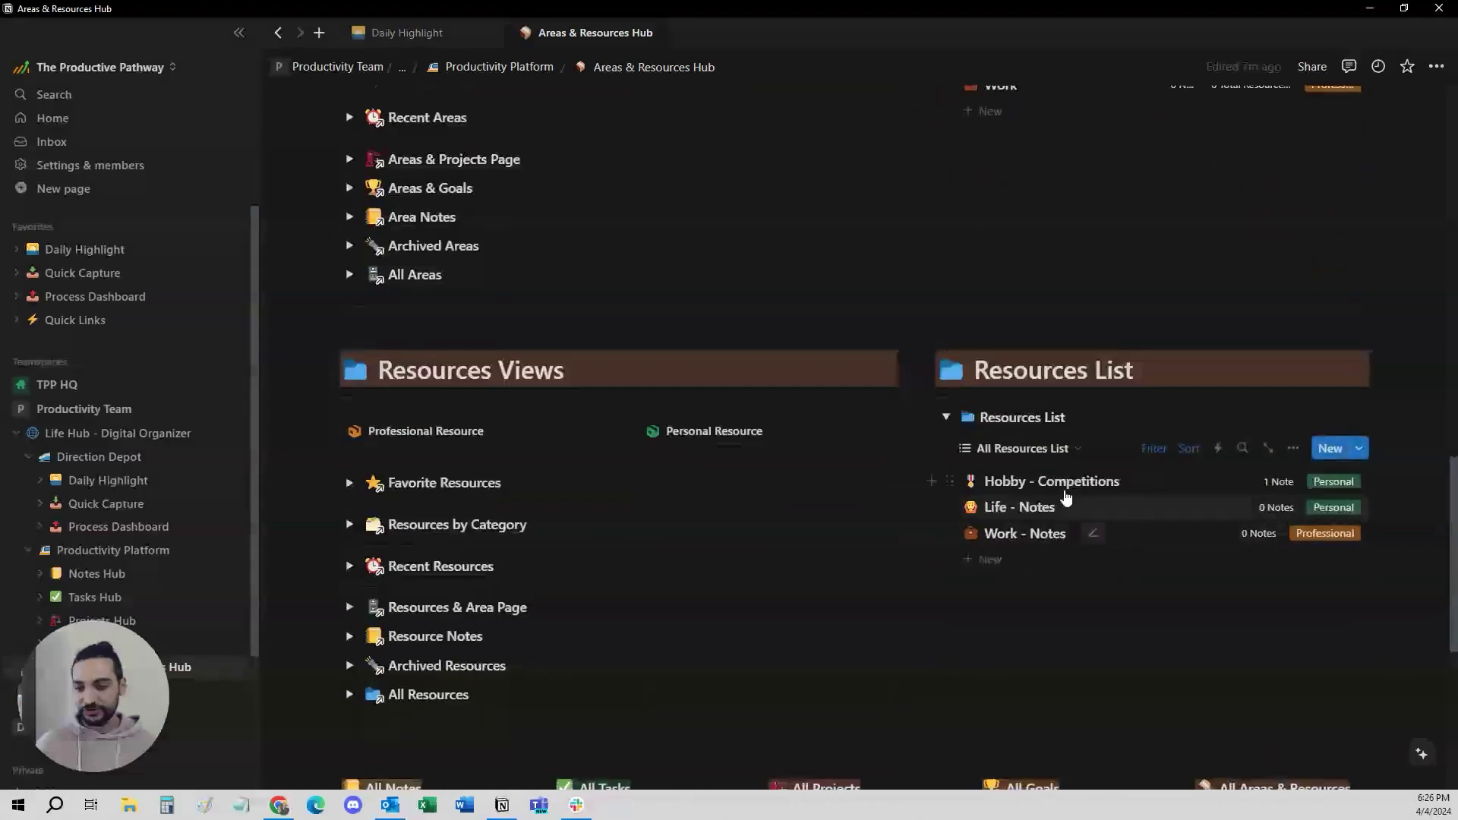
{"action": "scroll", "coordinate": [995, 482], "scroll_direction": "down", "scroll_amount": 1}
{"action": "left_click", "coordinate": [1010, 420]}
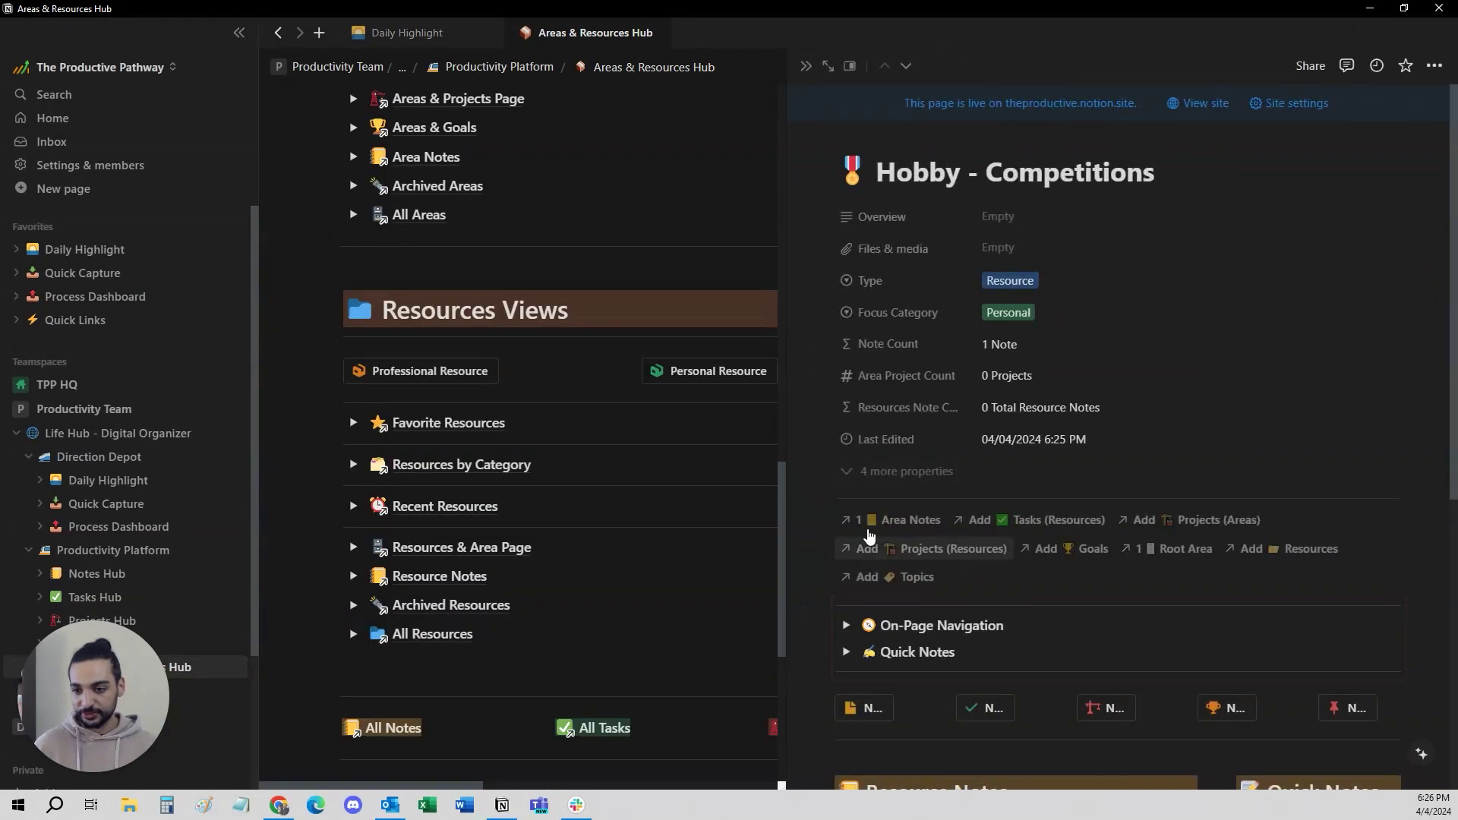
{"action": "left_click", "coordinate": [872, 521]}
{"action": "type", "text": "Disc"}
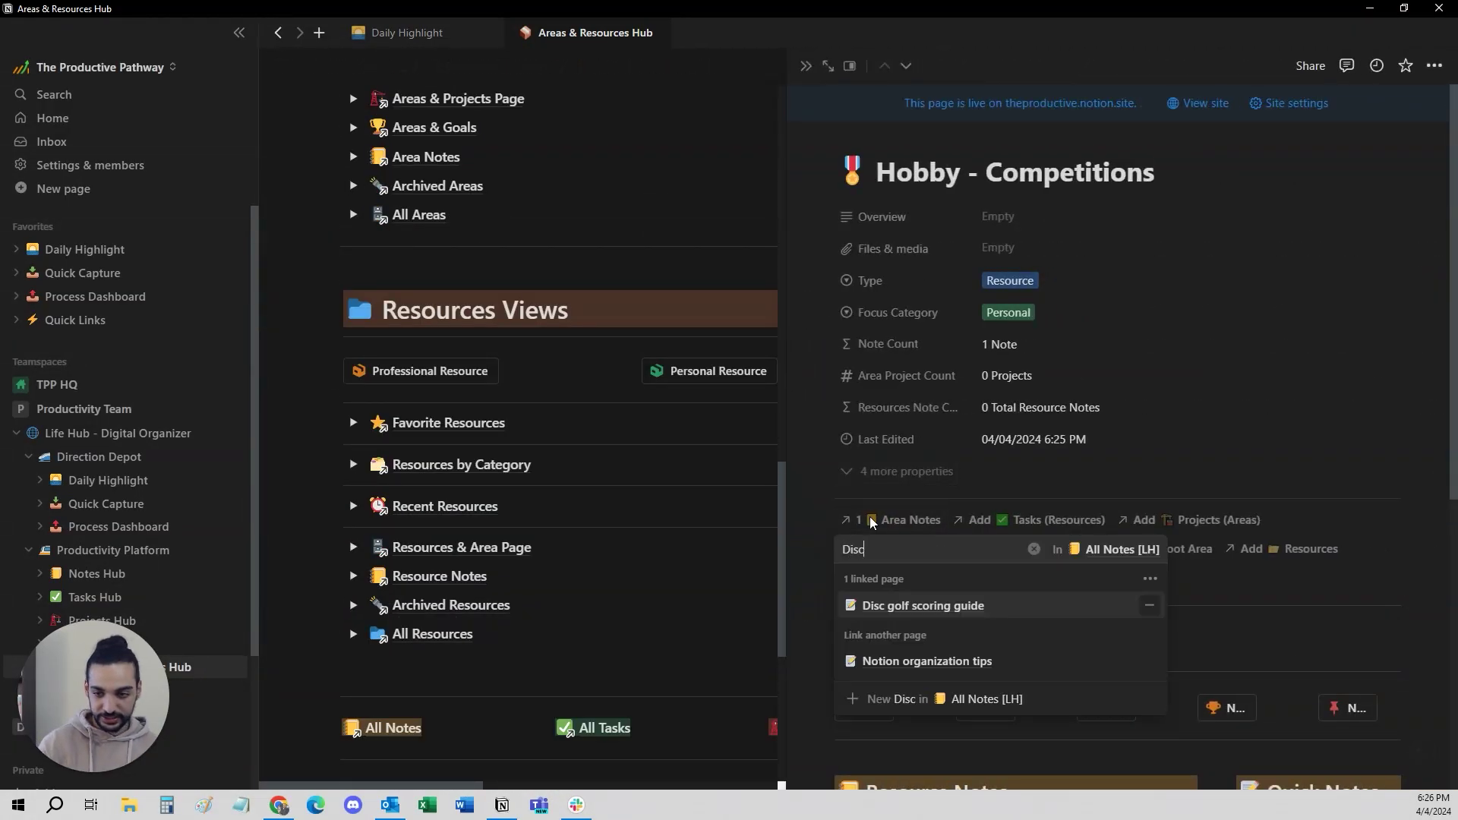
{"action": "type", "text": " golf courses"}
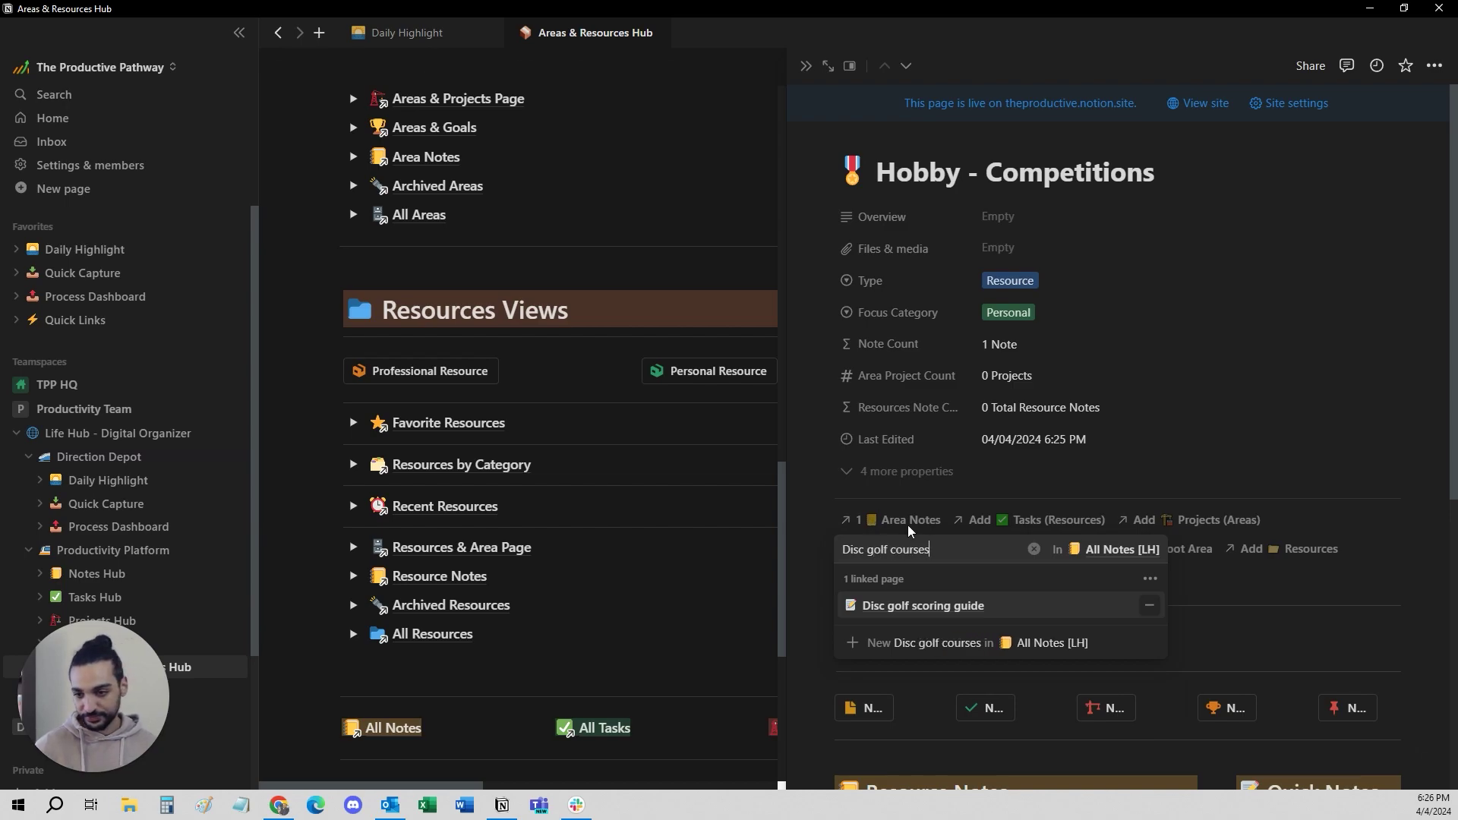
{"action": "left_click", "coordinate": [972, 644]}
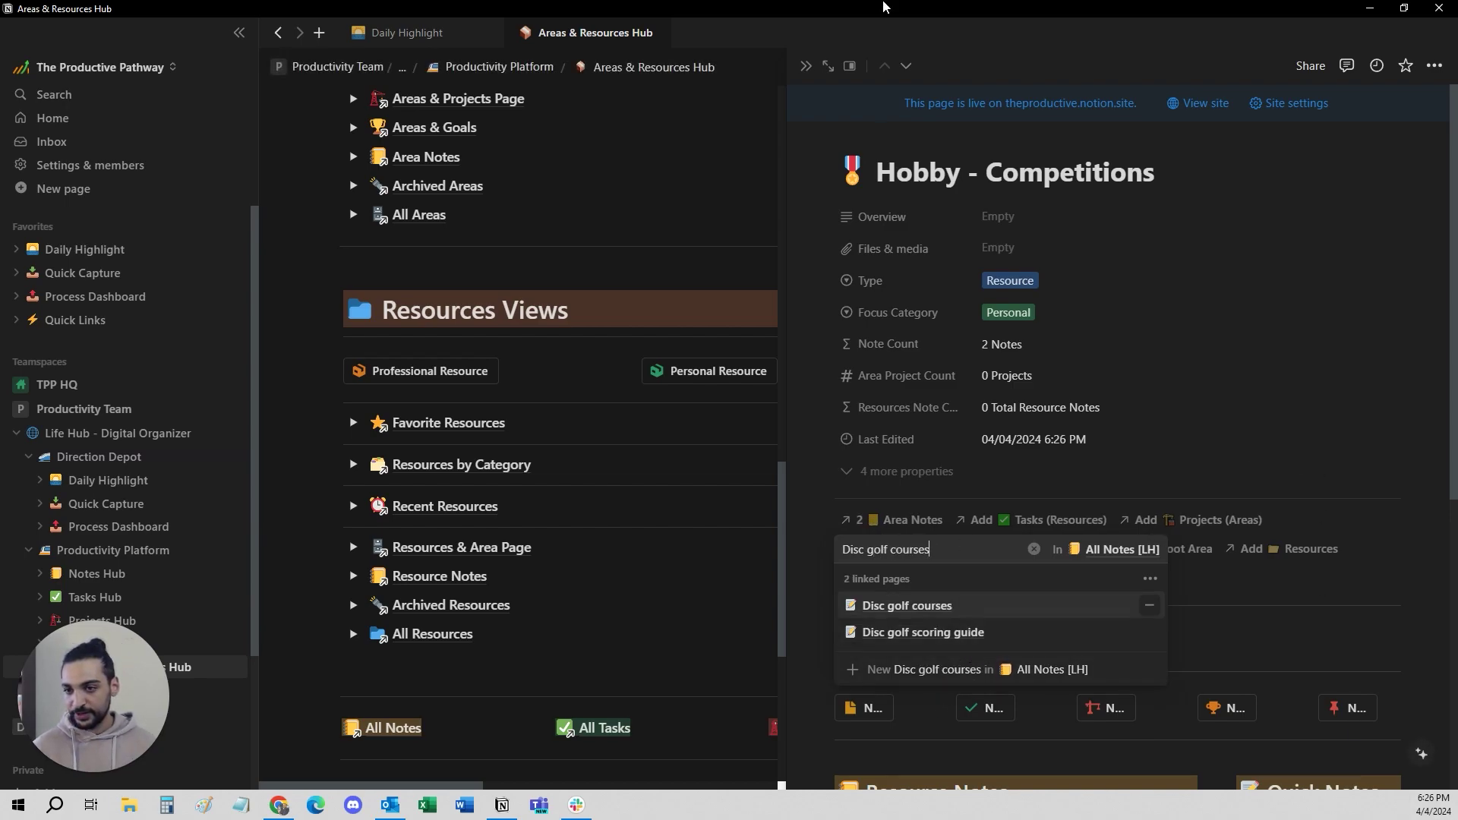
{"action": "left_click", "coordinate": [909, 366]}
{"action": "left_click", "coordinate": [806, 66]}
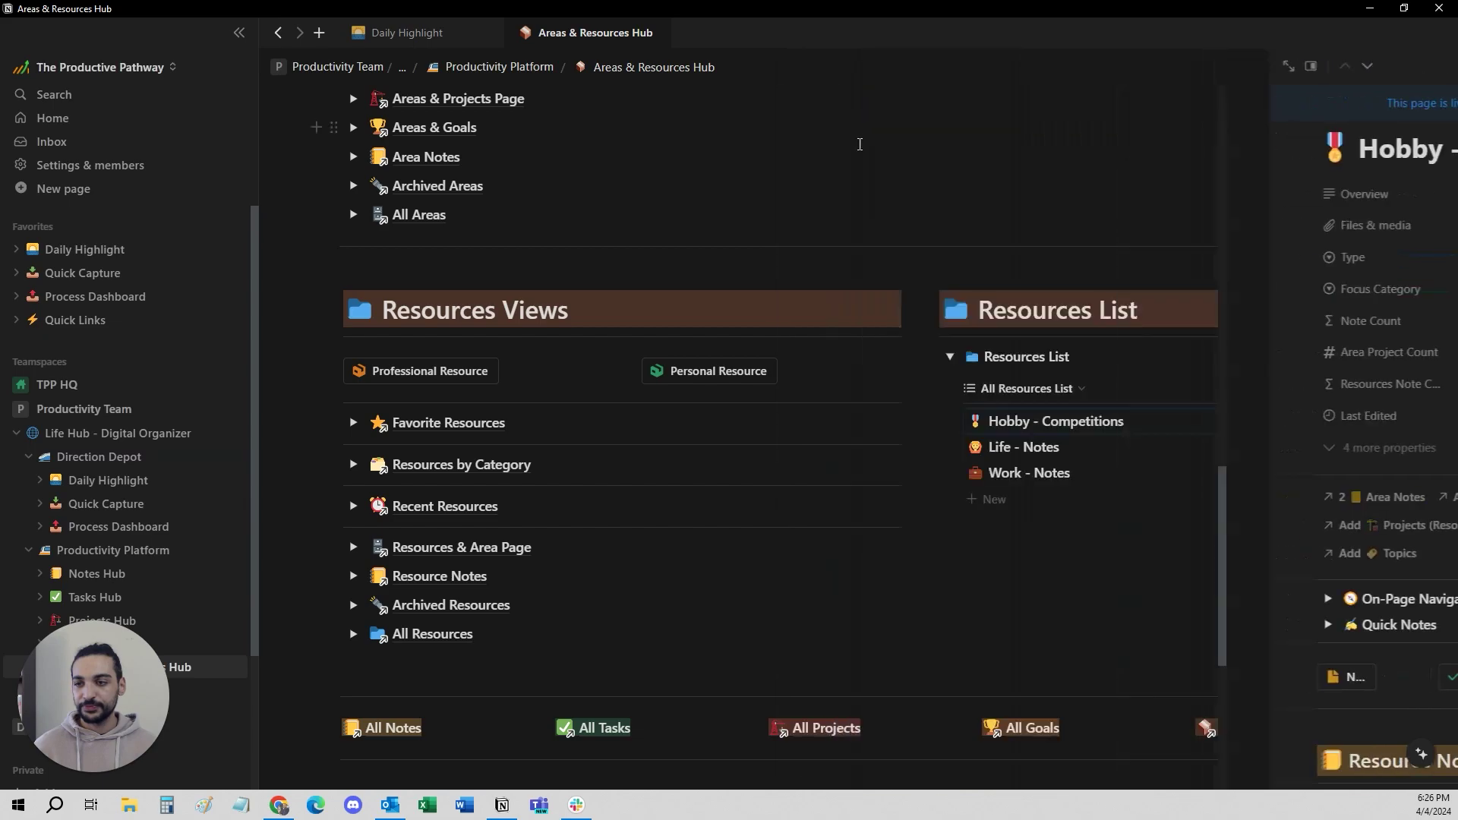
Step: Open the Hobby Disc Golf area and expand its Resource Notes and related Resources lists to check the linked items
{"action": "scroll", "coordinate": [859, 144], "scroll_direction": "up", "scroll_amount": 7}
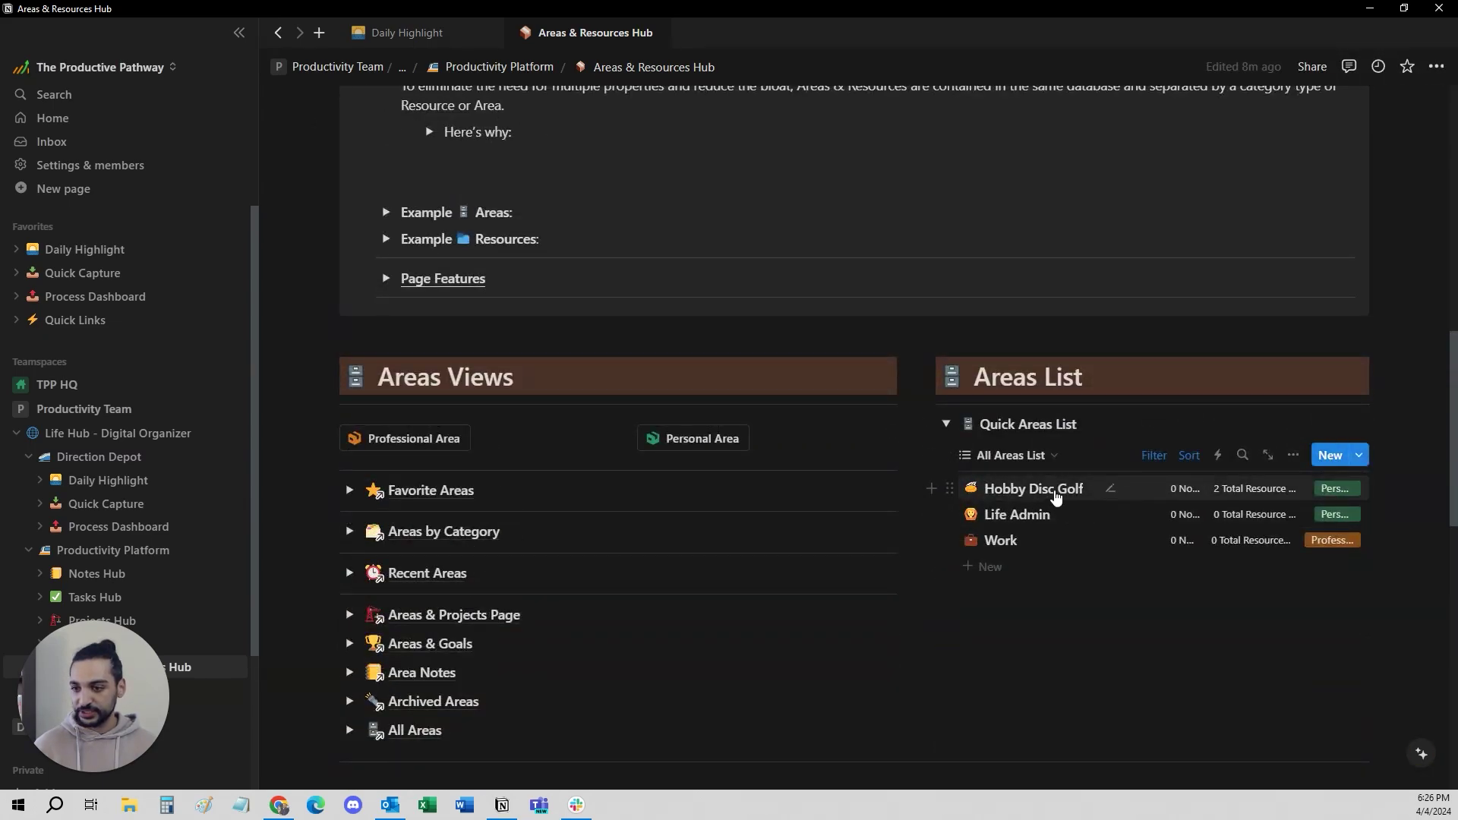
{"action": "left_click", "coordinate": [1055, 490]}
{"action": "scroll", "coordinate": [1059, 494], "scroll_direction": "down", "scroll_amount": 1}
{"action": "scroll", "coordinate": [1154, 524], "scroll_direction": "down", "scroll_amount": 4}
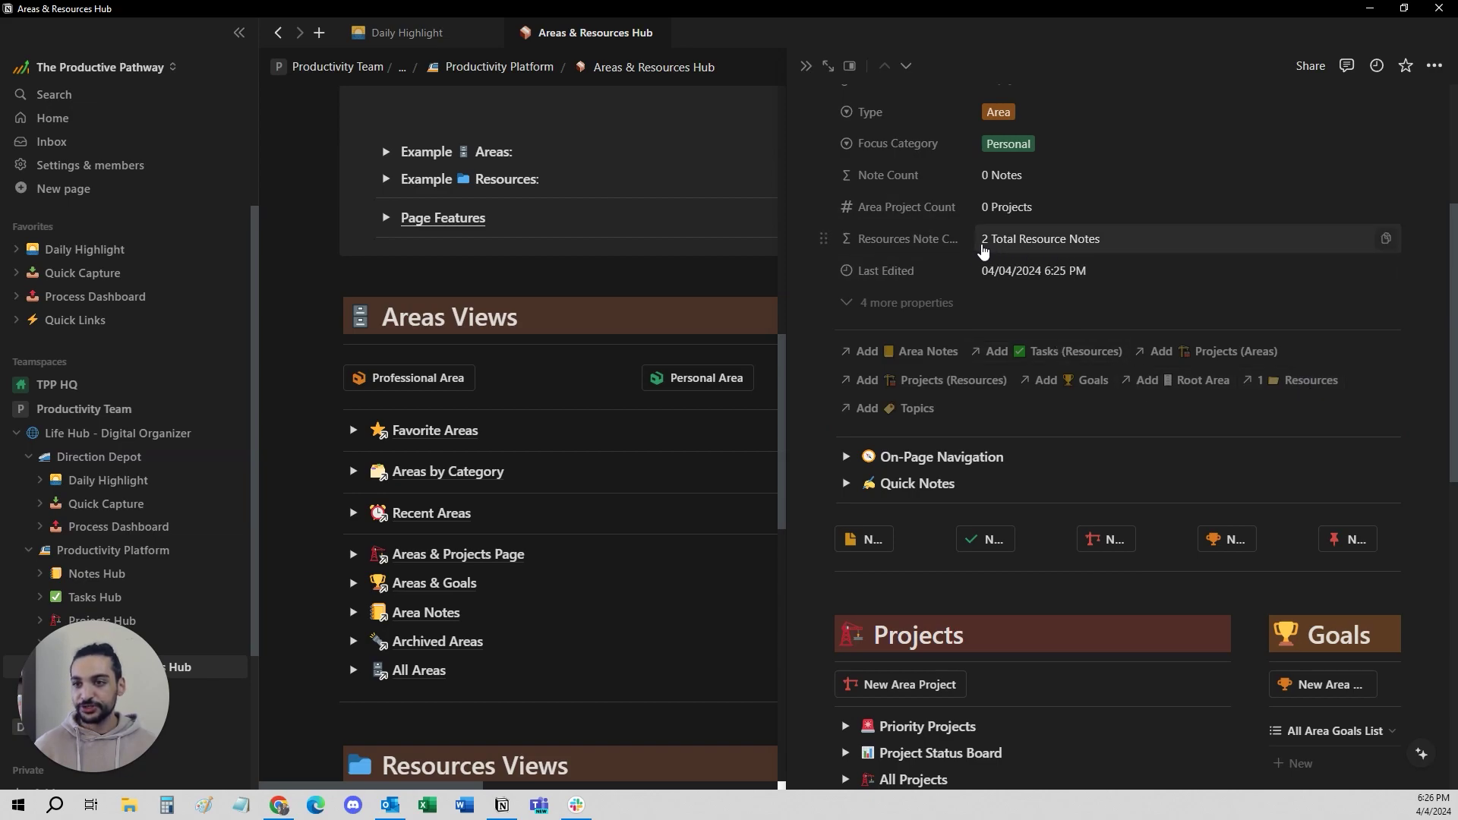
{"action": "scroll", "coordinate": [1047, 383], "scroll_direction": "down", "scroll_amount": 10}
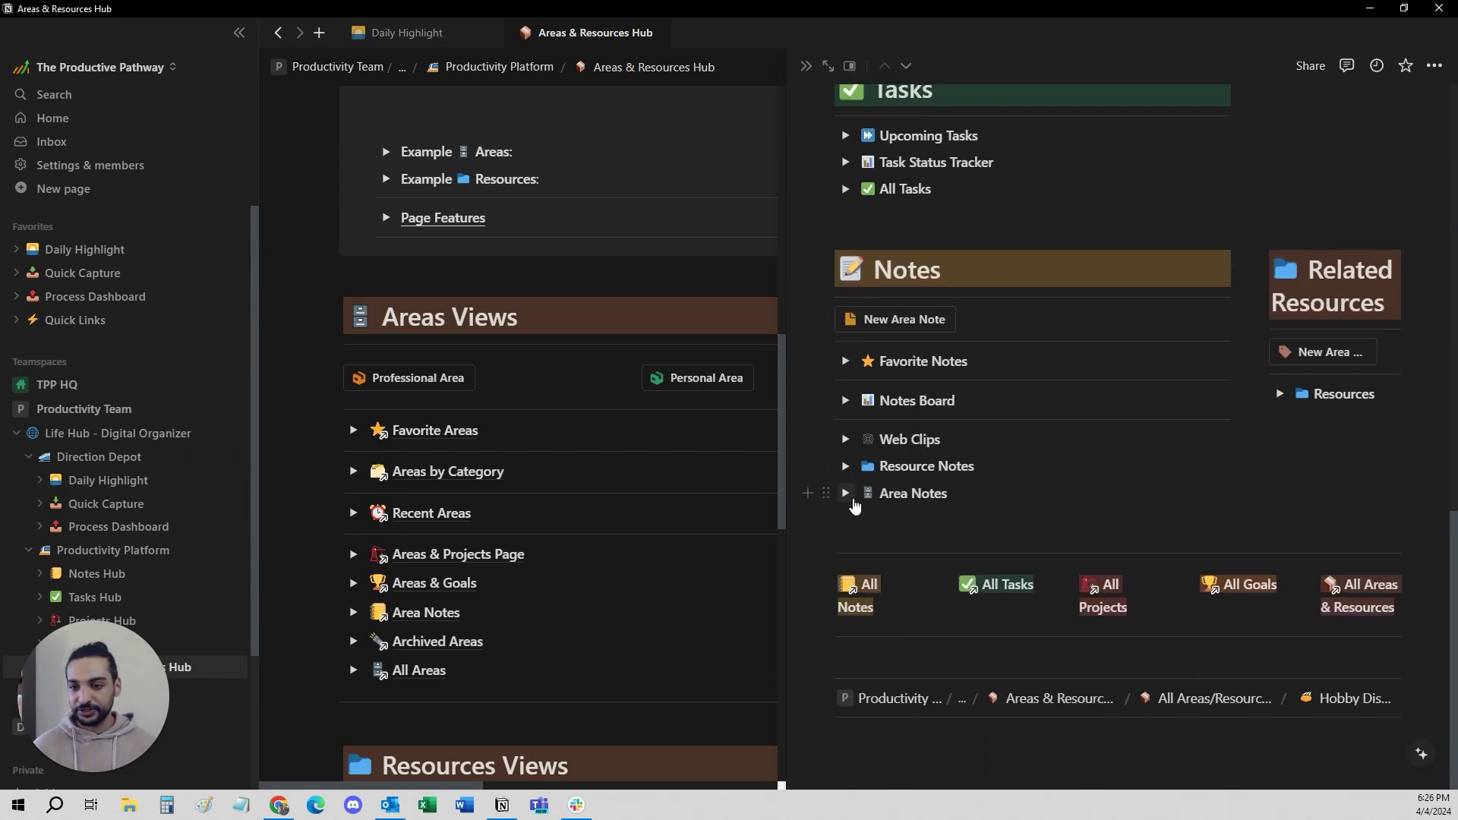
{"action": "left_click", "coordinate": [846, 466]}
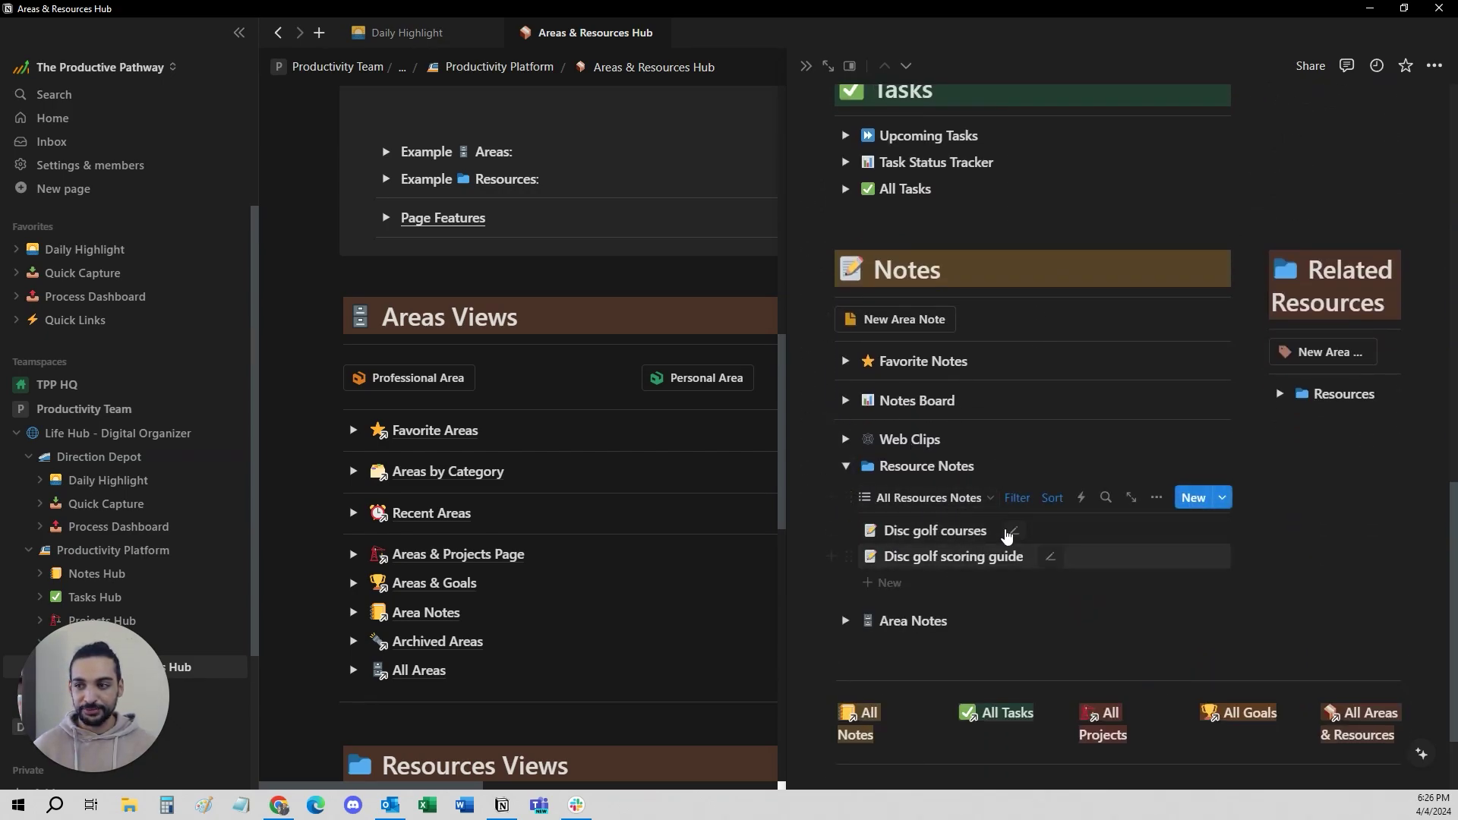
{"action": "left_click", "coordinate": [1280, 393]}
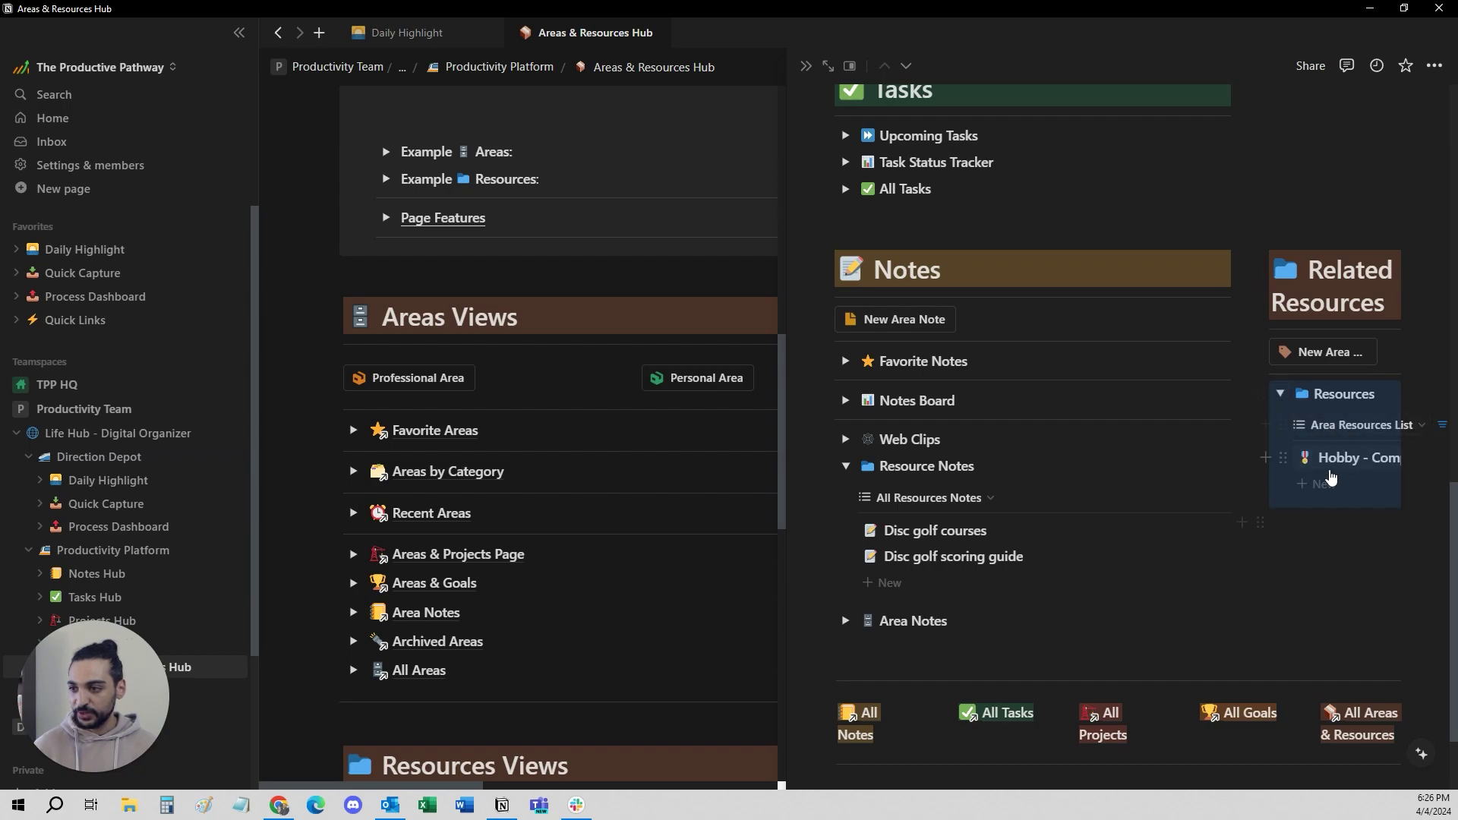
Step: Open the Hobby Disc Golf area as a full page and review its Resource Notes list
{"action": "left_click", "coordinate": [827, 66]}
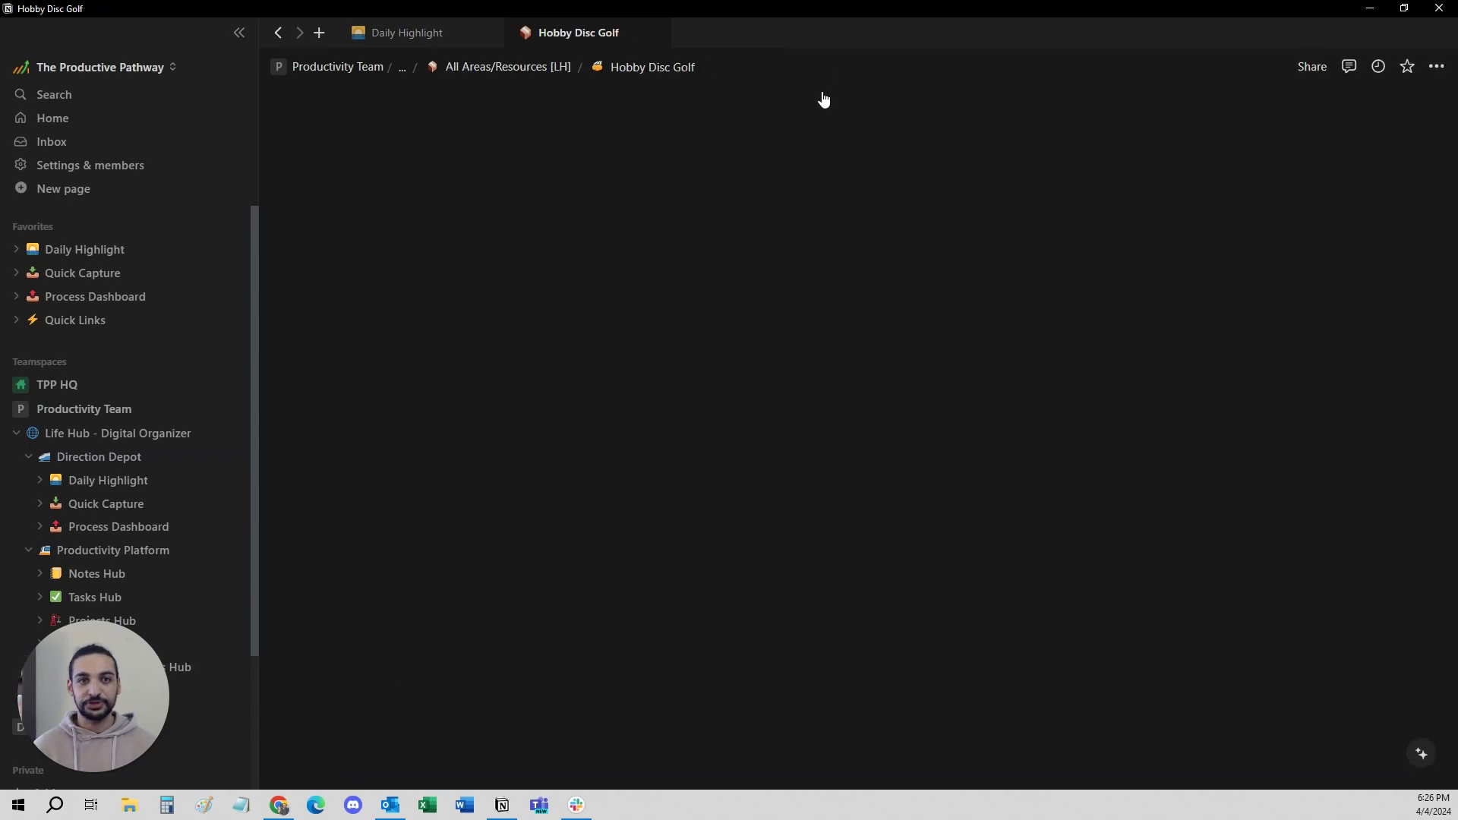
{"action": "scroll", "coordinate": [653, 315], "scroll_direction": "down", "scroll_amount": 15}
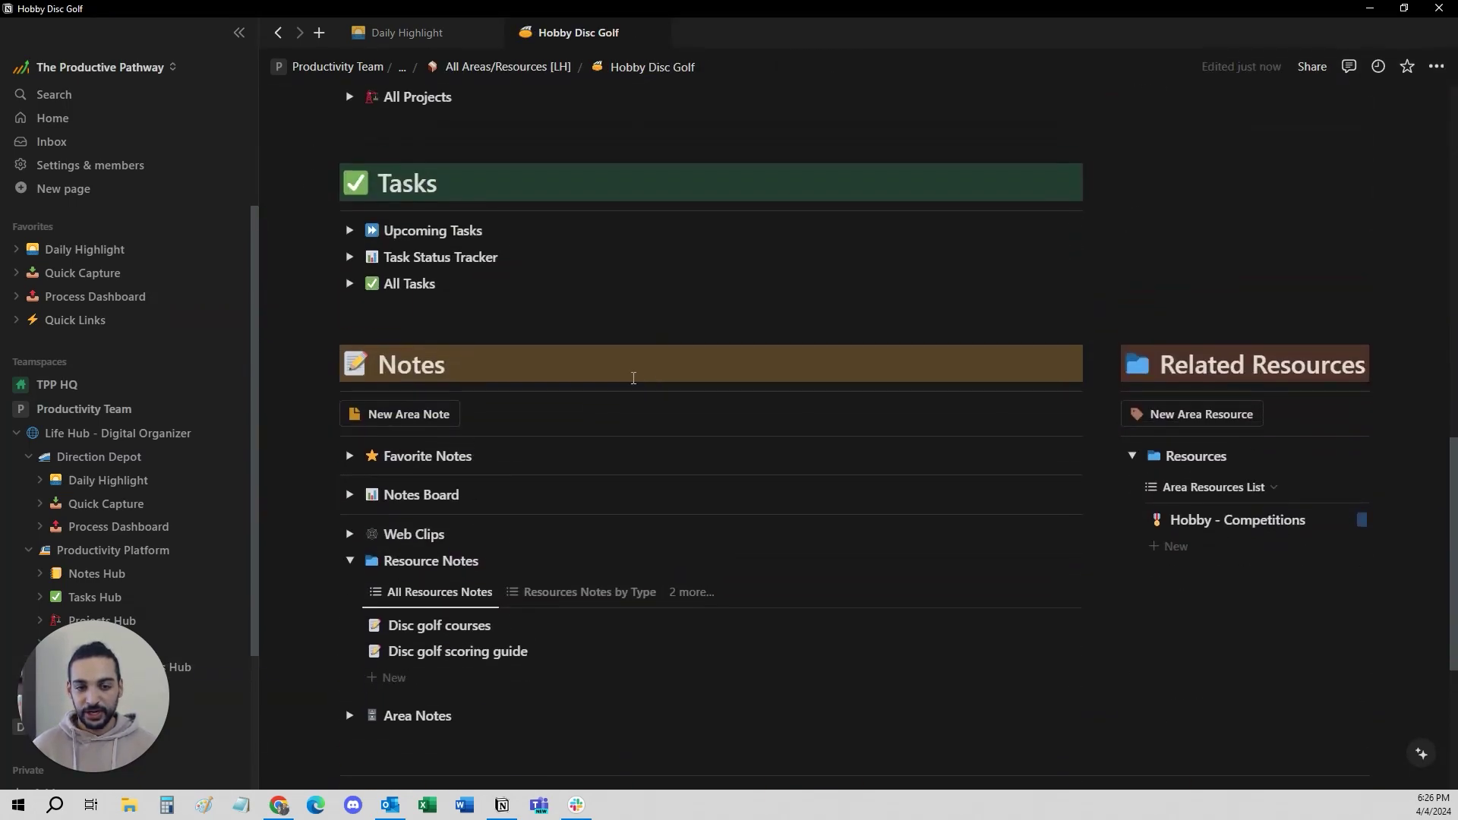
{"action": "left_click", "coordinate": [350, 335]}
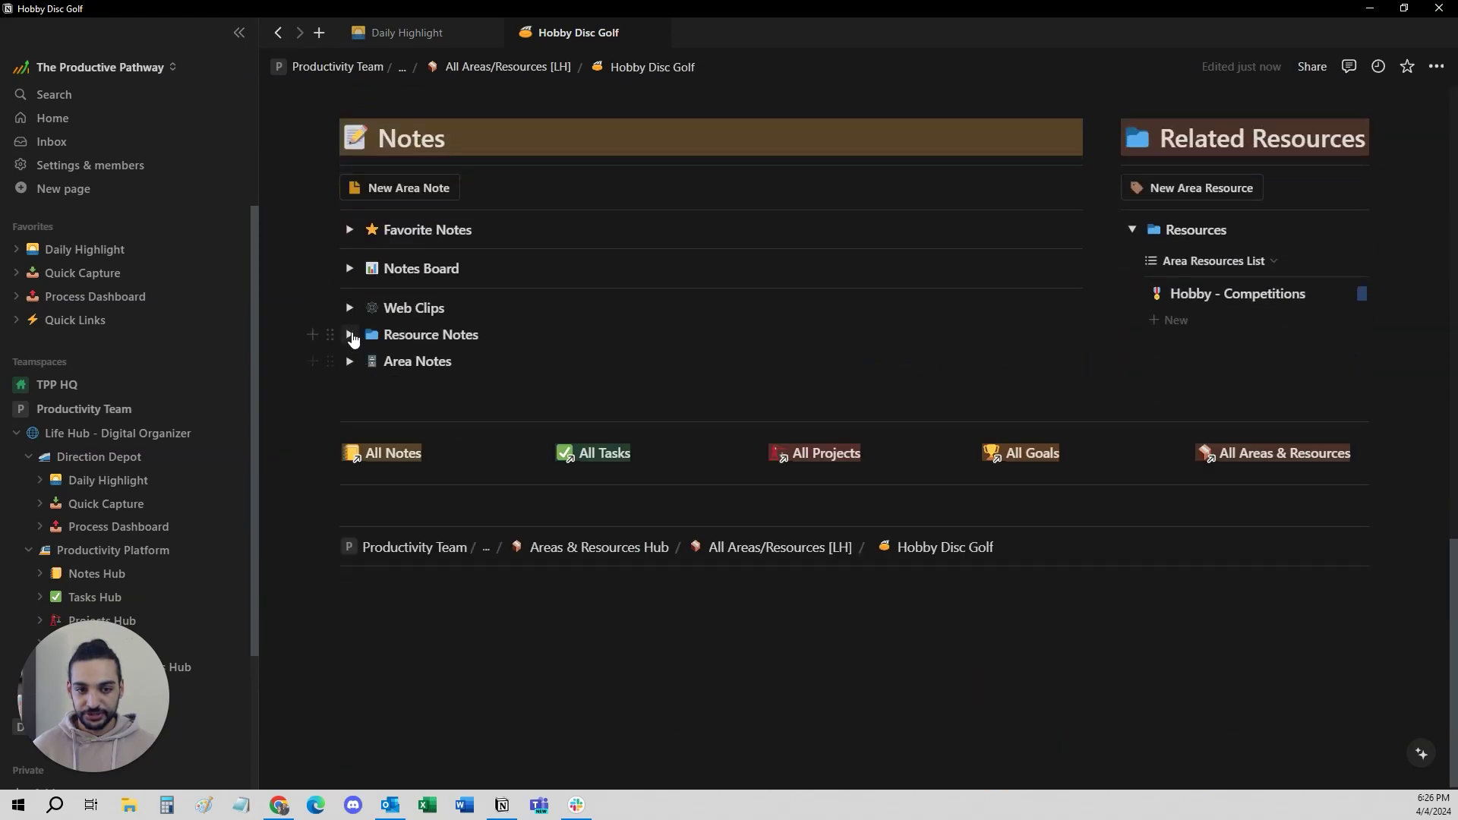
{"action": "left_click", "coordinate": [351, 335]}
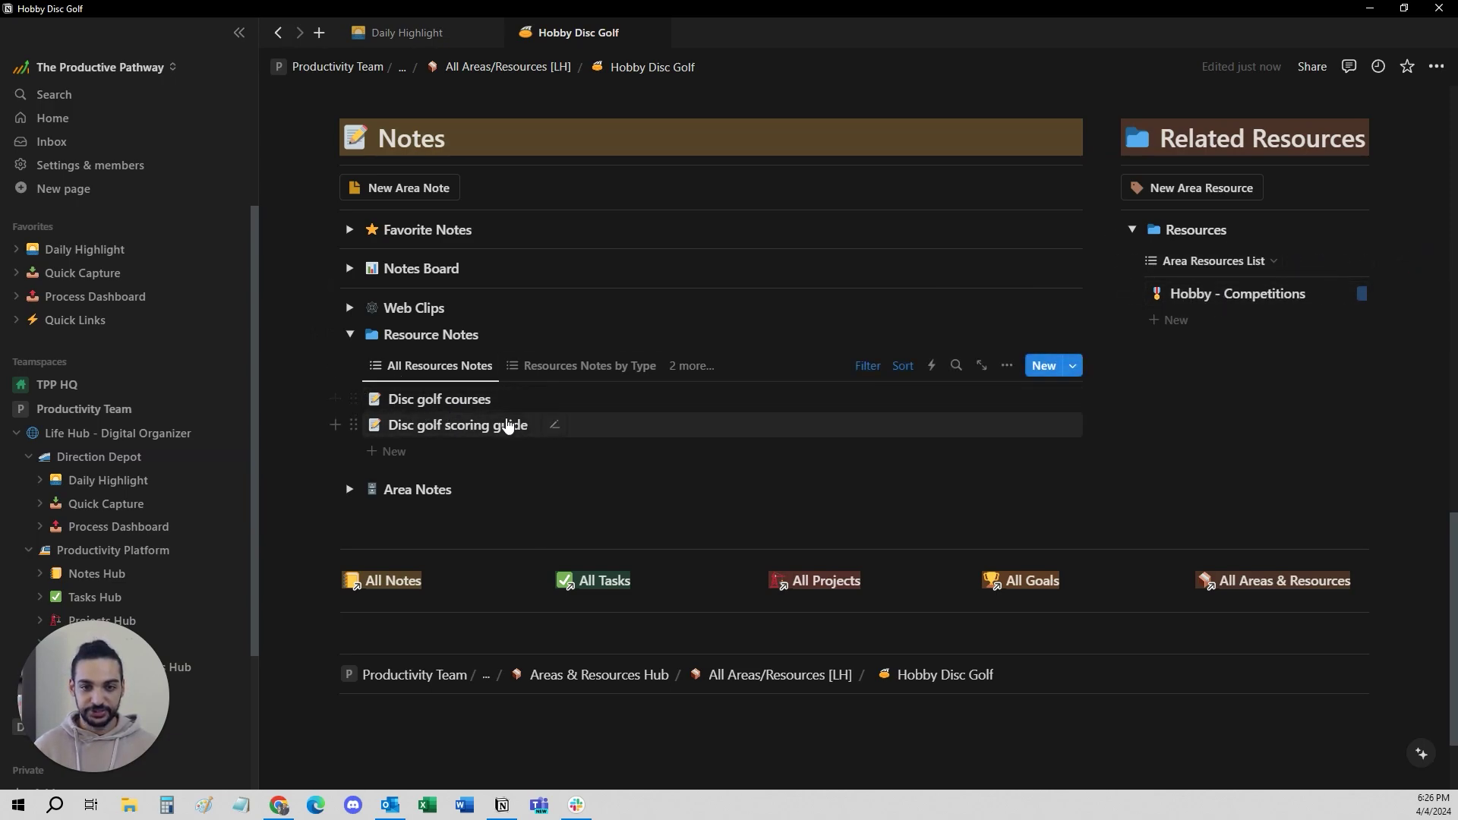
Step: Examine the area page's Projects, Goals, Tasks and Notes sections, briefly expanding the Project Status Board and collapsing Resource Notes
{"action": "scroll", "coordinate": [504, 437], "scroll_direction": "up", "scroll_amount": 8}
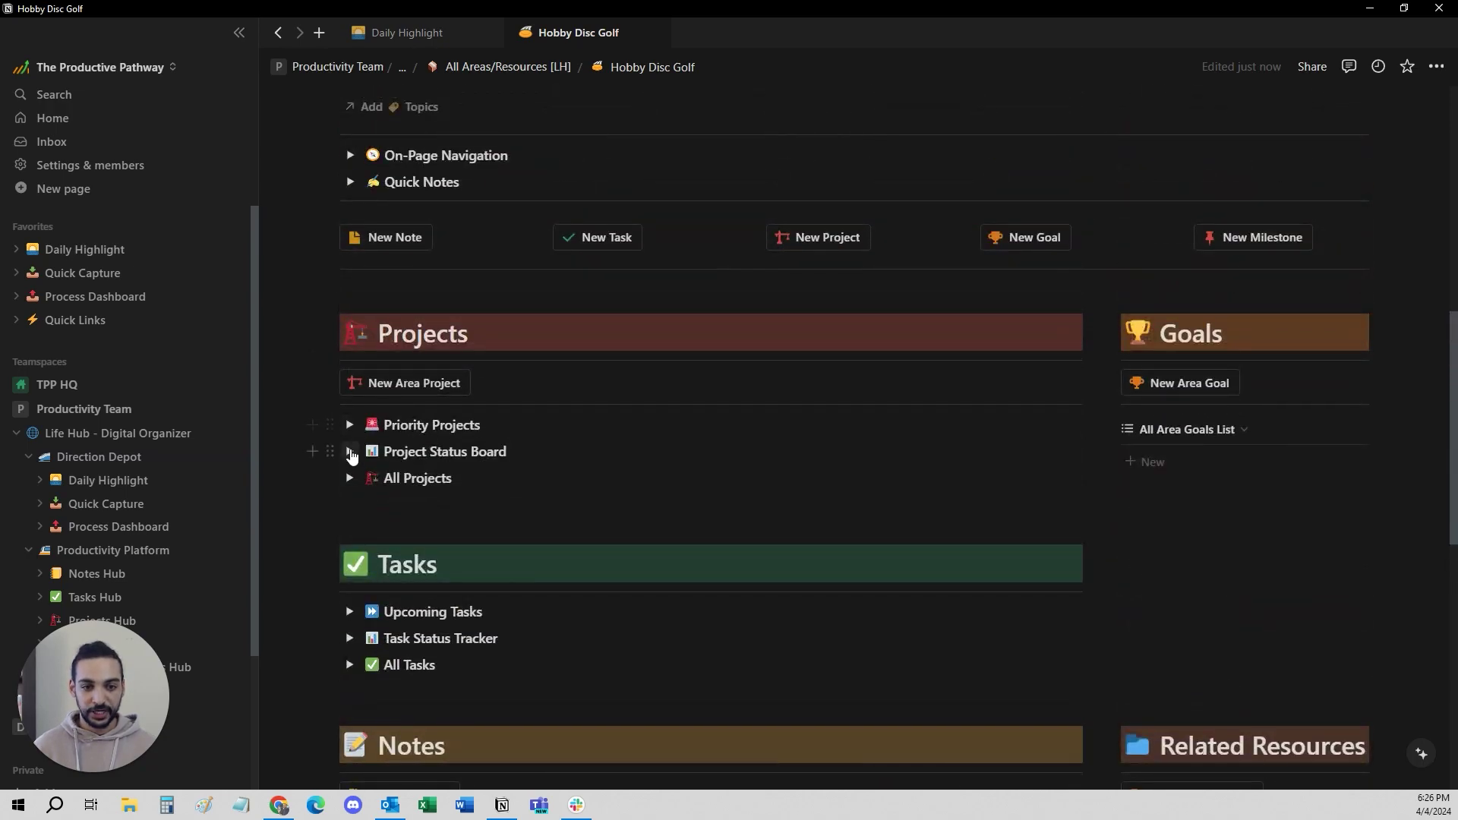
{"action": "left_click", "coordinate": [349, 446]}
{"action": "left_click", "coordinate": [349, 451]}
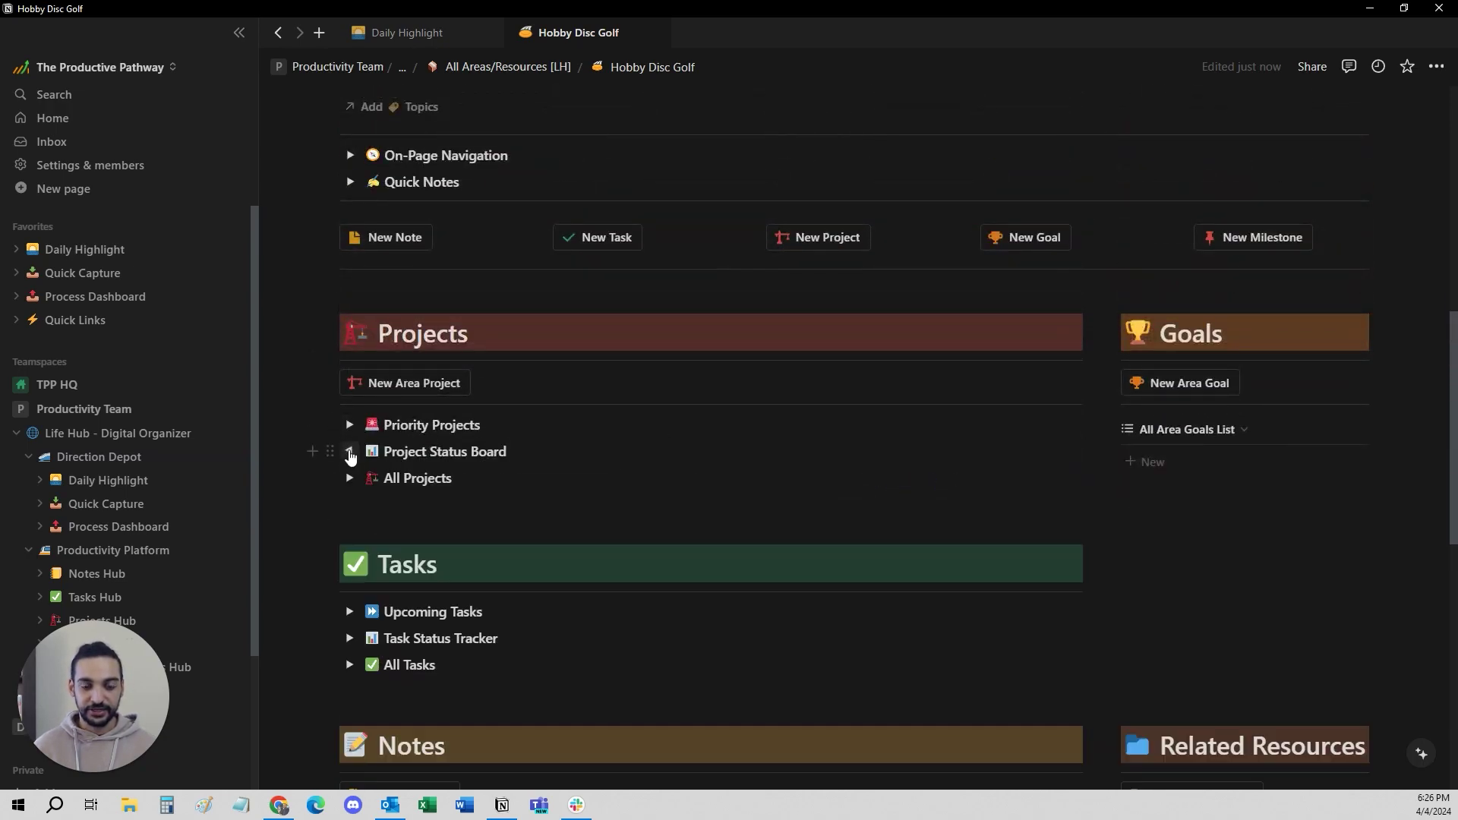
{"action": "scroll", "coordinate": [411, 354], "scroll_direction": "down", "scroll_amount": 8}
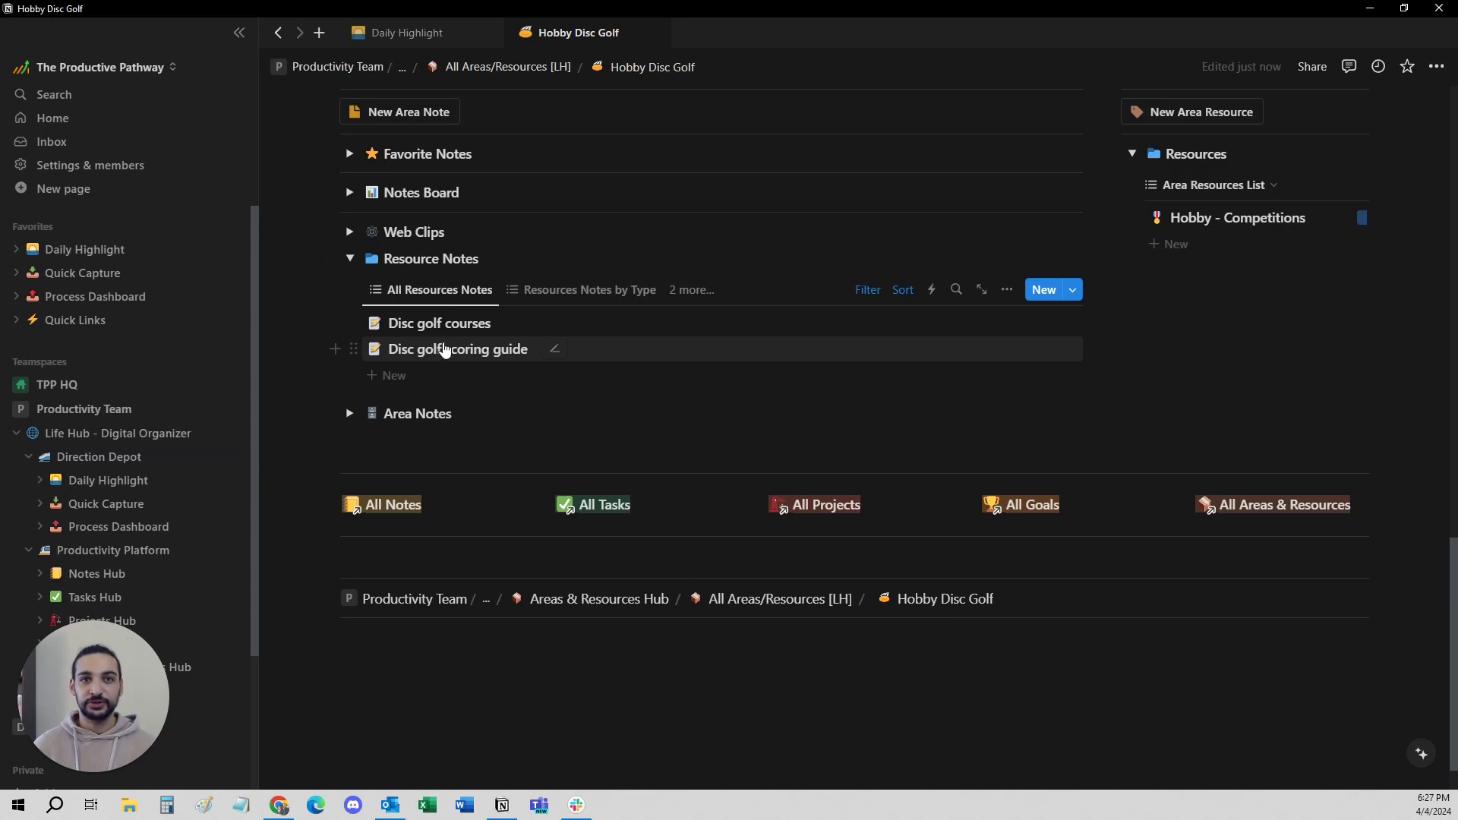
{"action": "scroll", "coordinate": [524, 353], "scroll_direction": "up", "scroll_amount": 8}
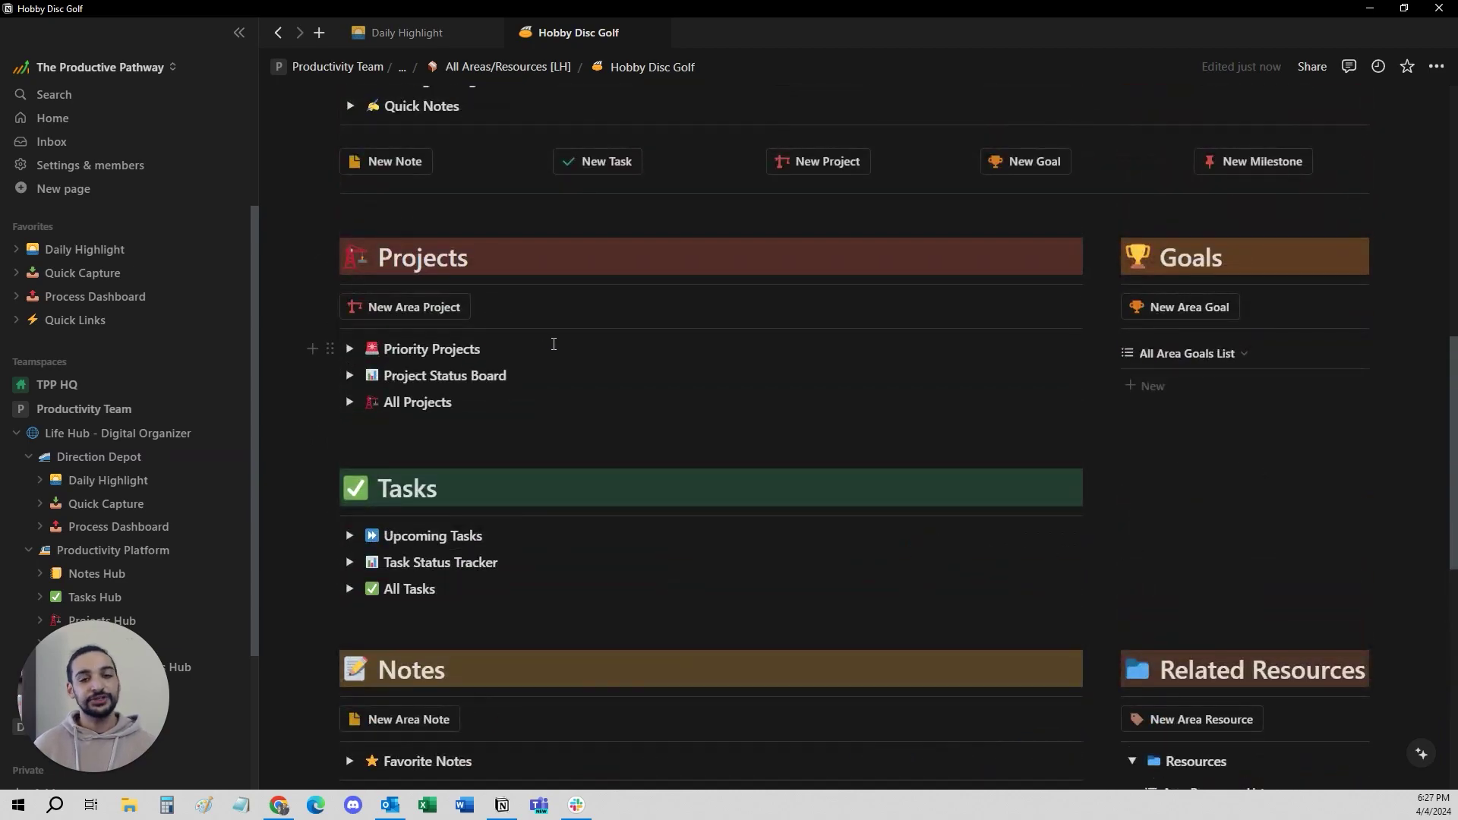
{"action": "scroll", "coordinate": [543, 364], "scroll_direction": "up", "scroll_amount": 5}
{"action": "scroll", "coordinate": [528, 384], "scroll_direction": "down", "scroll_amount": 8}
{"action": "scroll", "coordinate": [1066, 323], "scroll_direction": "up", "scroll_amount": 4}
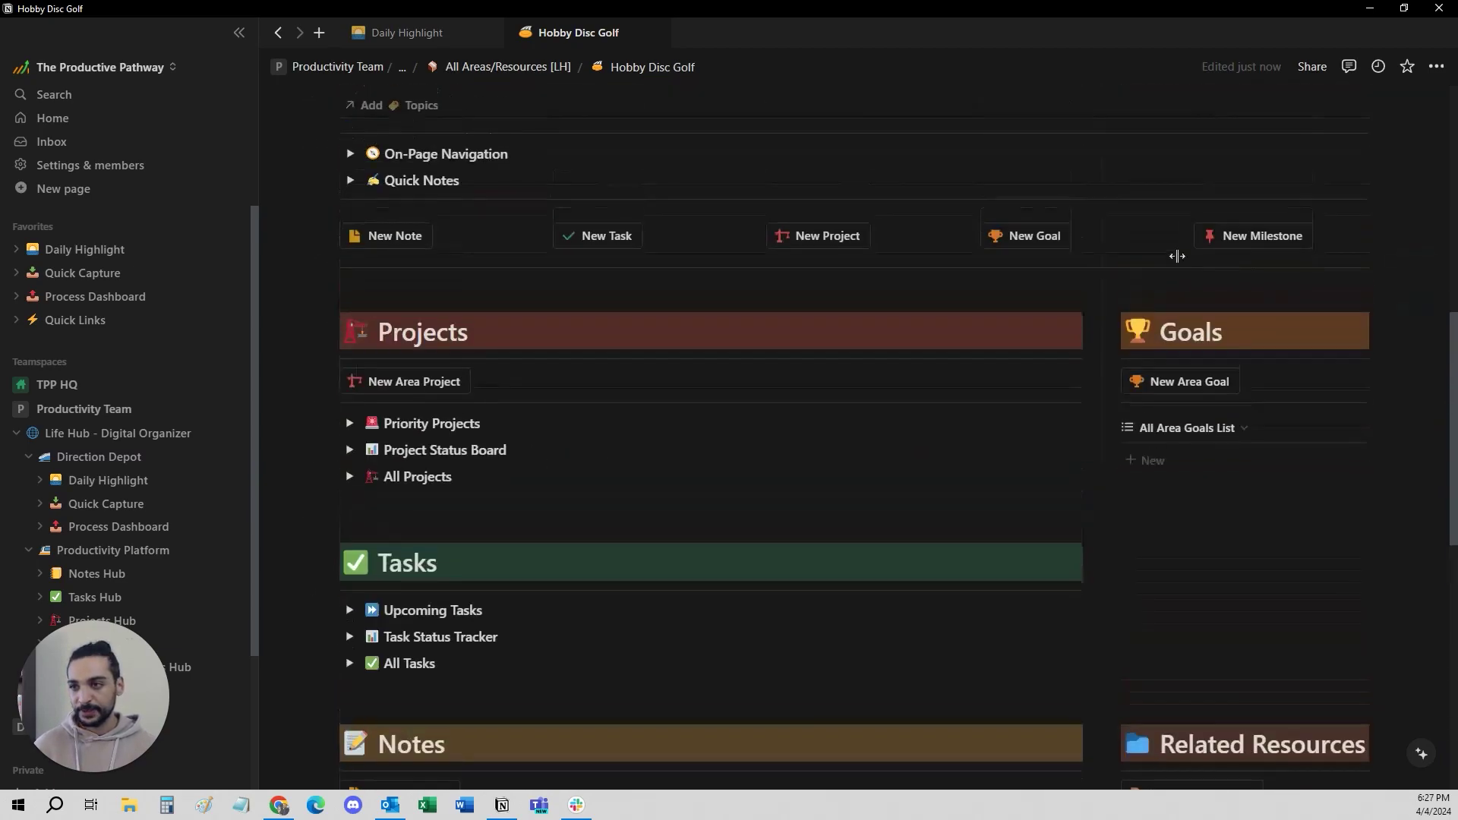
{"action": "scroll", "coordinate": [760, 304], "scroll_direction": "up", "scroll_amount": 1}
{"action": "scroll", "coordinate": [353, 335], "scroll_direction": "down", "scroll_amount": 9}
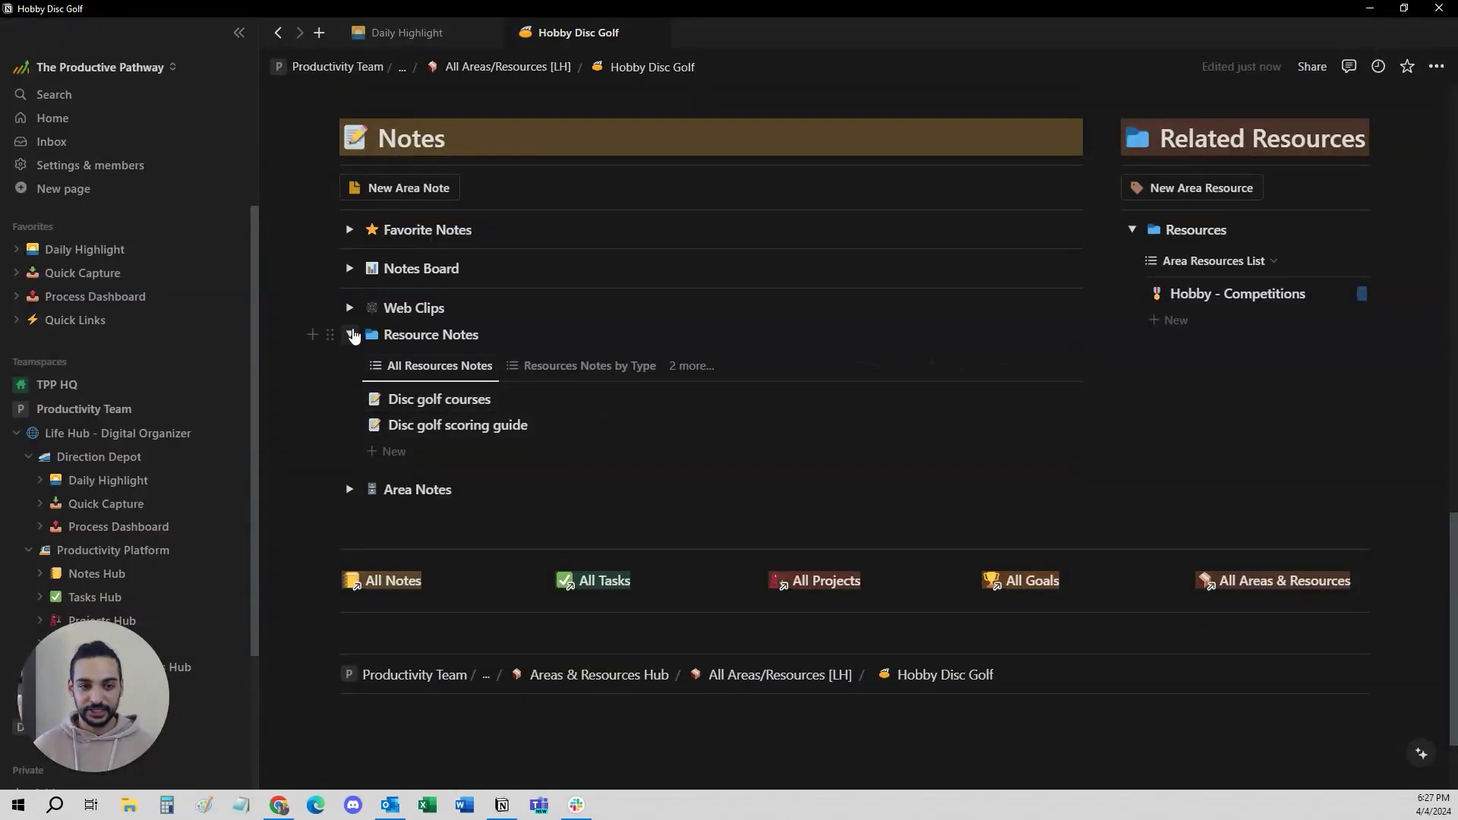
{"action": "left_click", "coordinate": [352, 335]}
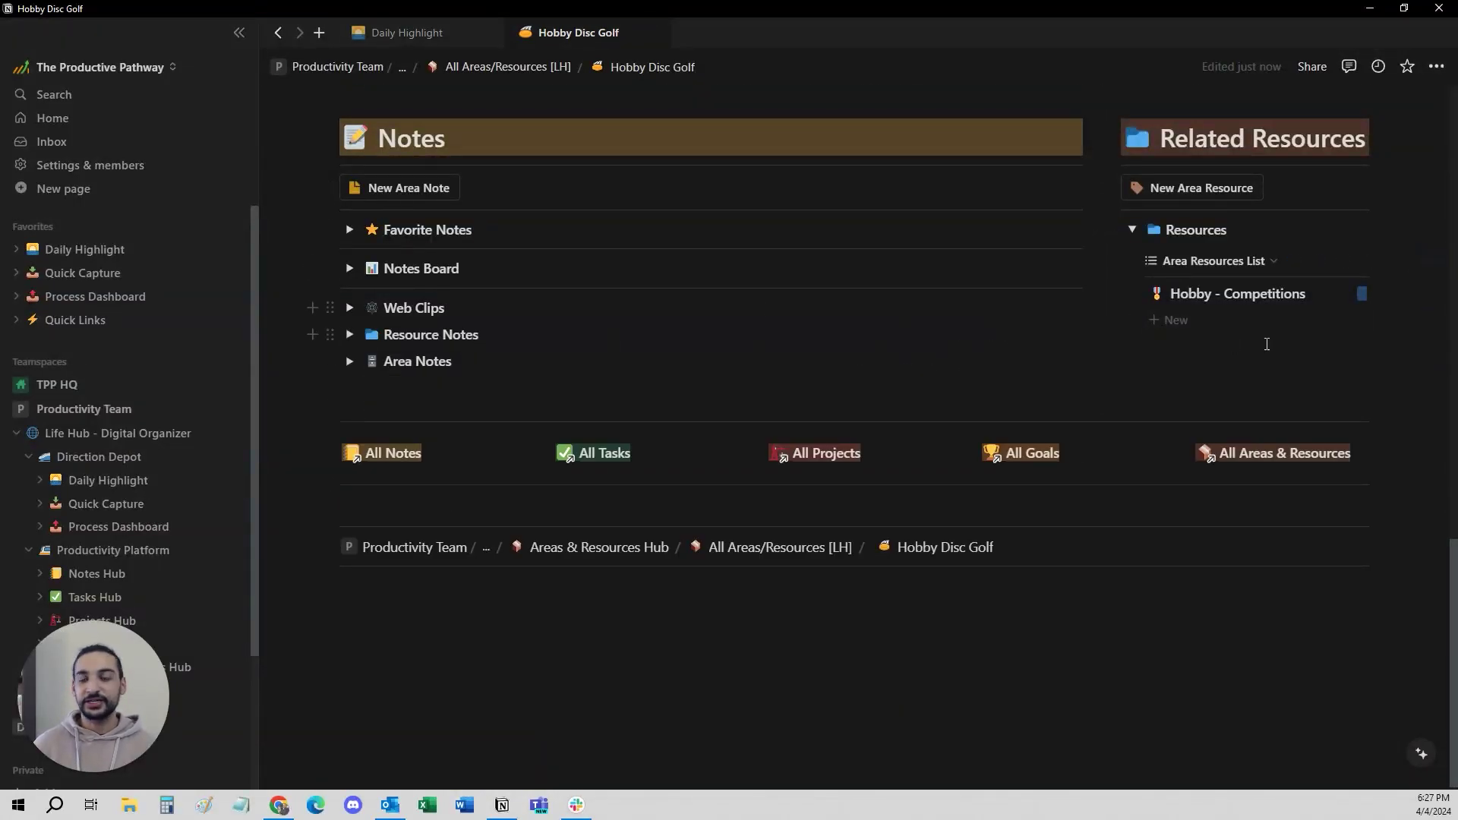
Step: Create a new area resource from the Related Resources section of the Hobby Disc Golf page and name it "Hobby - Gear"
{"action": "scroll", "coordinate": [1063, 349], "scroll_direction": "up", "scroll_amount": 4}
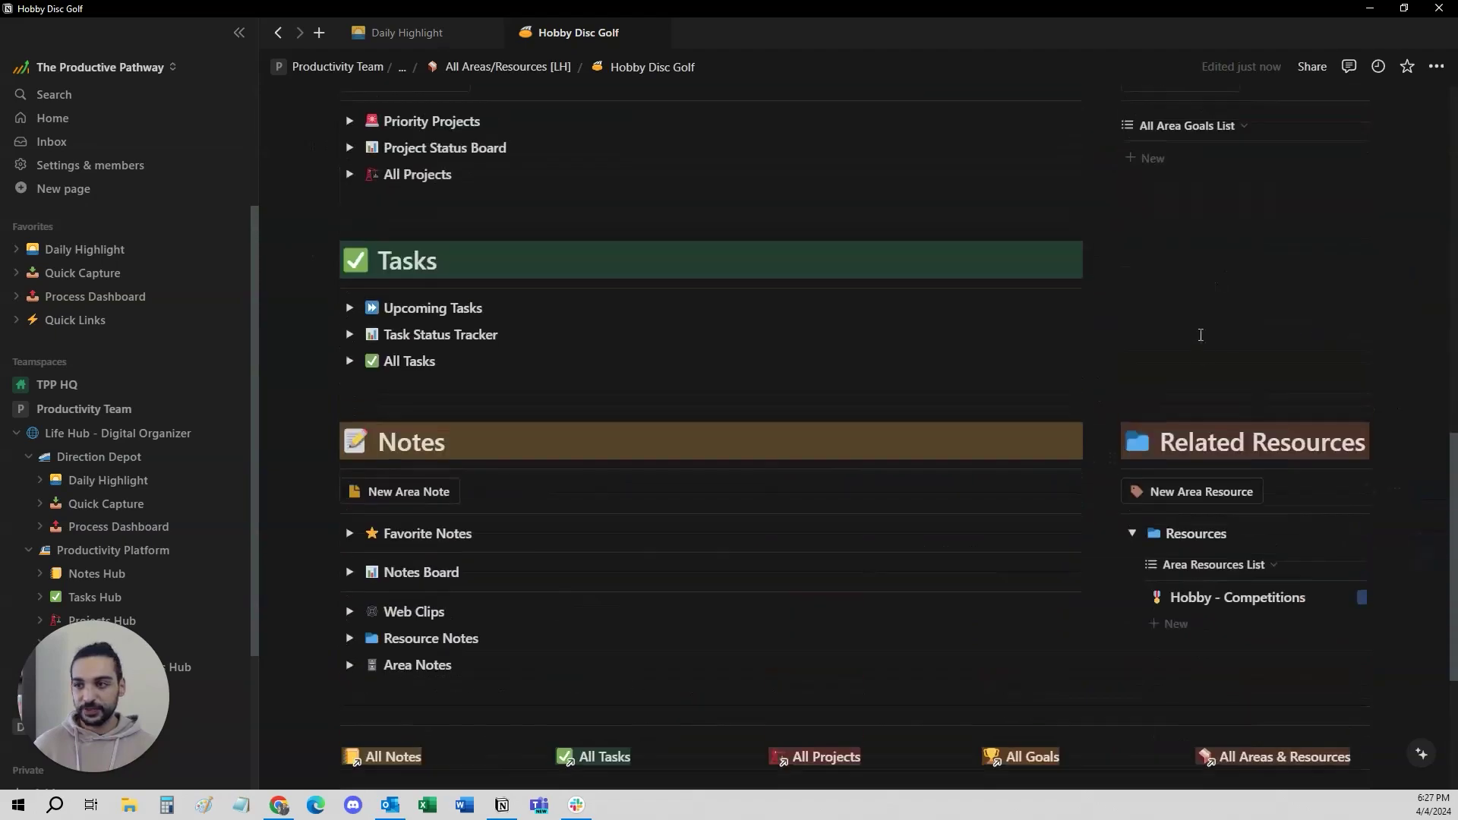
{"action": "left_click", "coordinate": [1190, 498]}
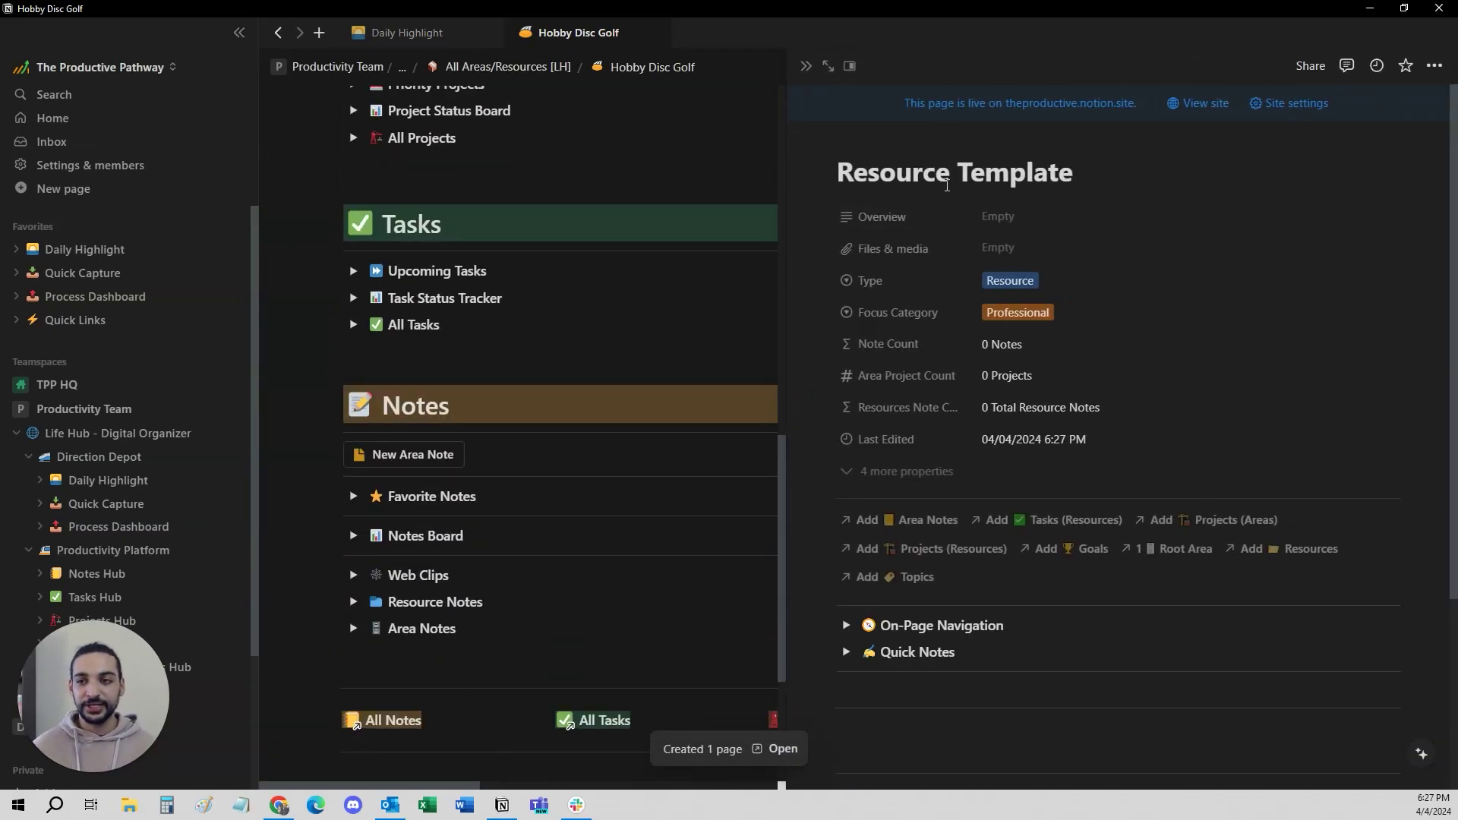
{"action": "key", "text": "ctrl+a"}
{"action": "type", "text": "Hobby D"}
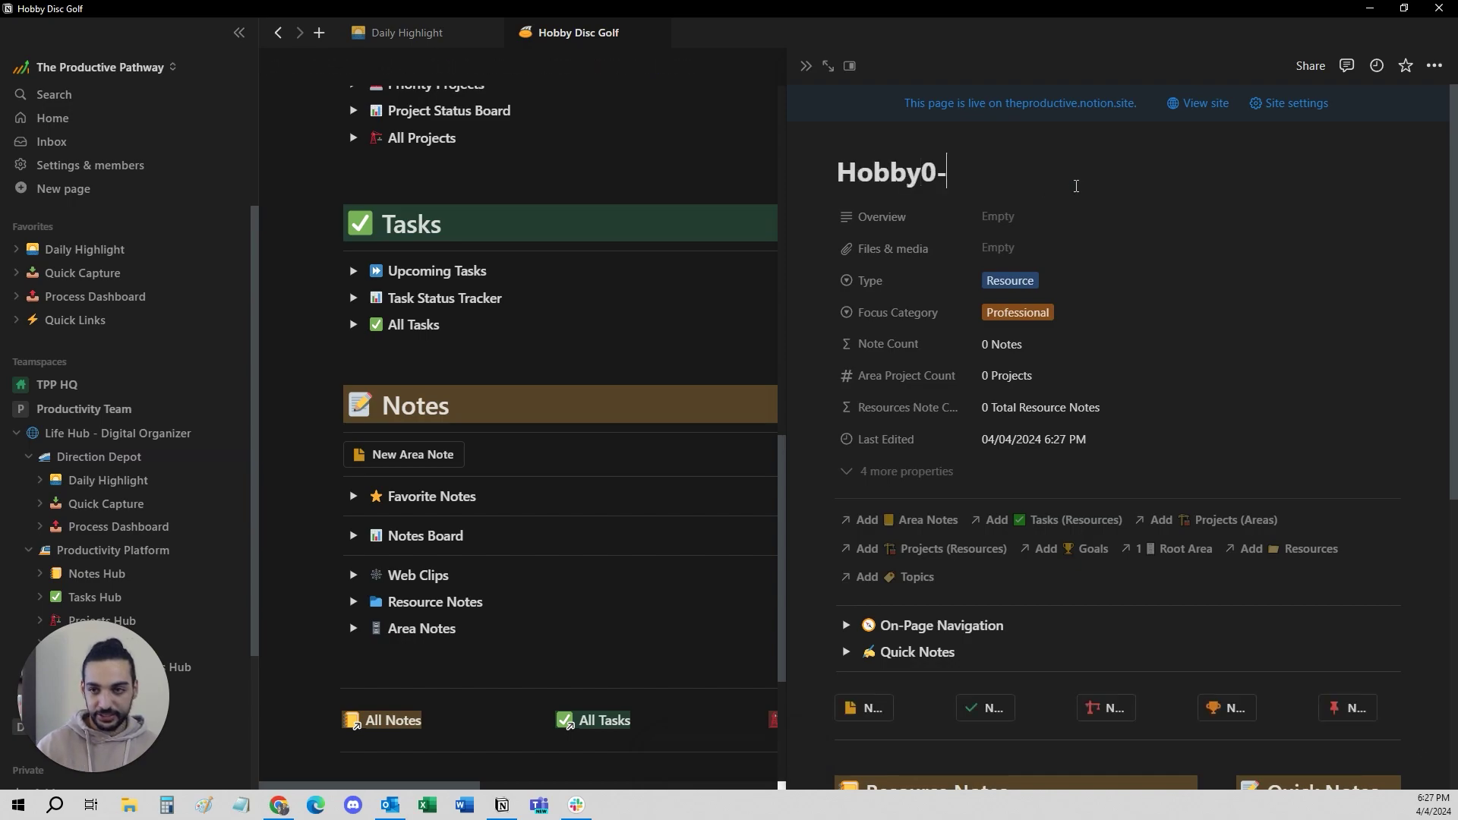
{"action": "key", "text": "BackSpace"}
{"action": "key", "text": "BackSpace"}
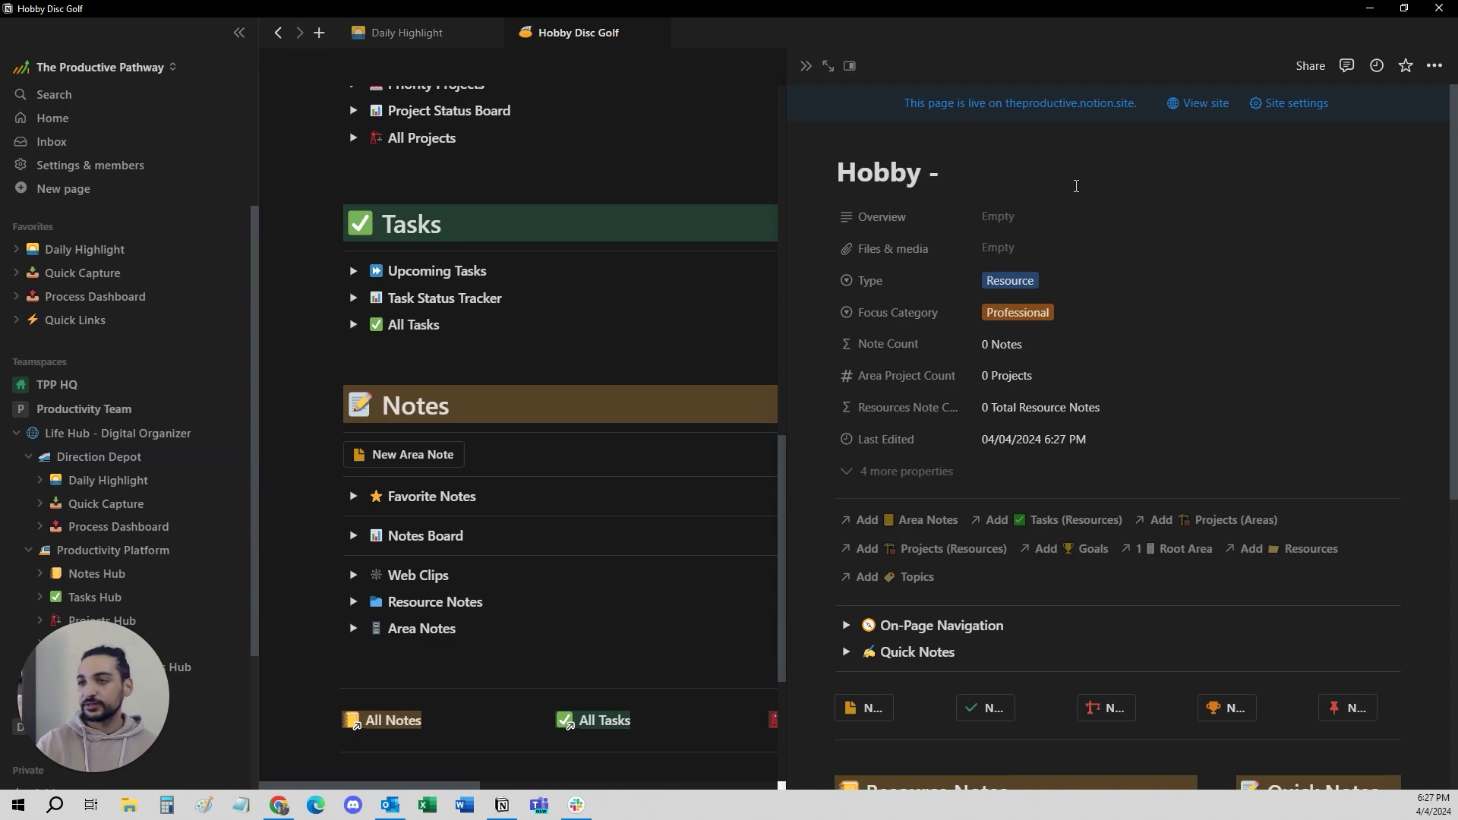
{"action": "type", "text": "- Gear"}
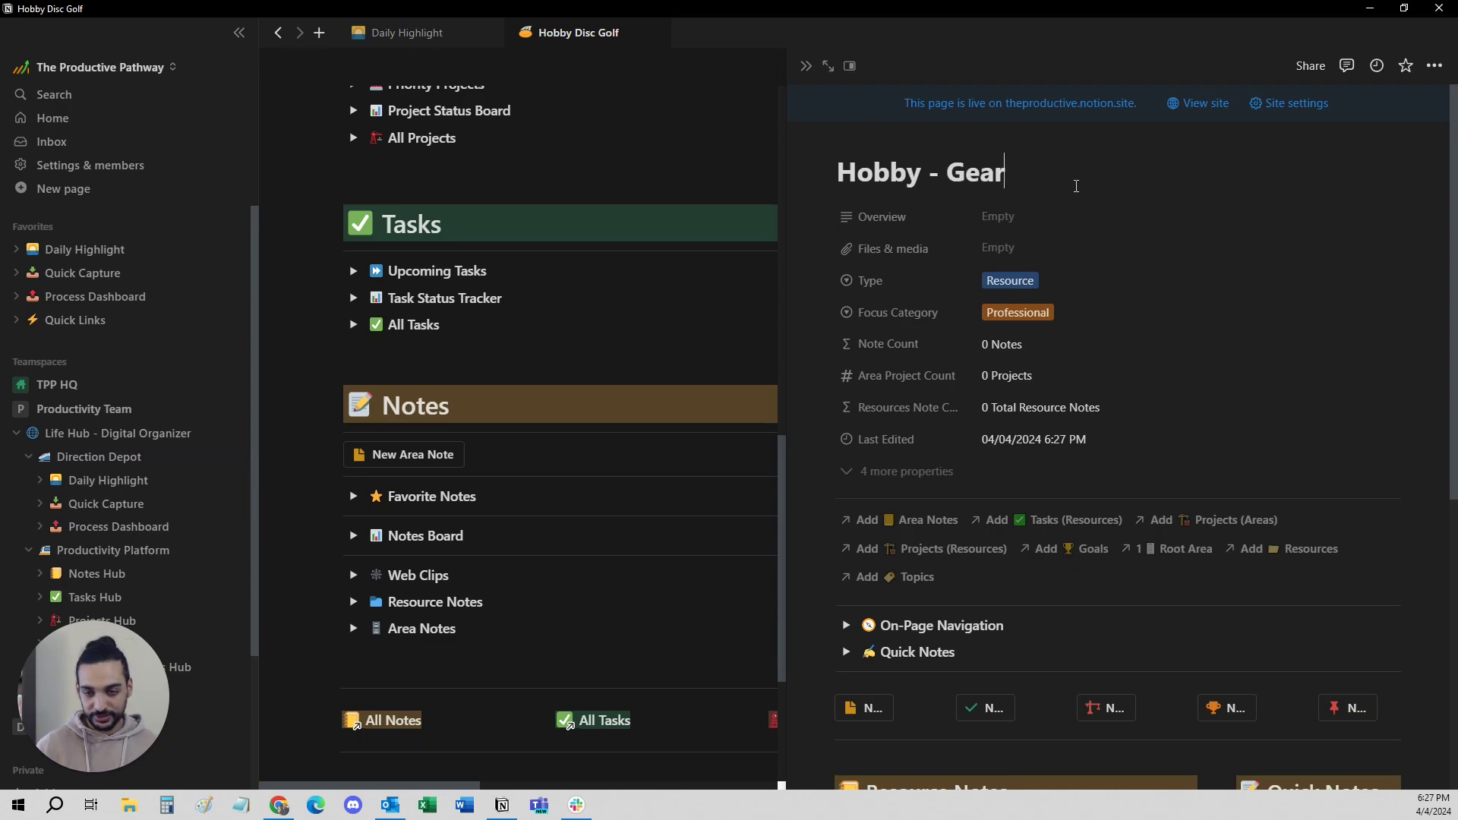
Step: Create a "Disc golf set" note through the Hobby - Gear resource's Area Notes relation and close the resource preview
{"action": "scroll", "coordinate": [873, 152], "scroll_direction": "down", "scroll_amount": 6}
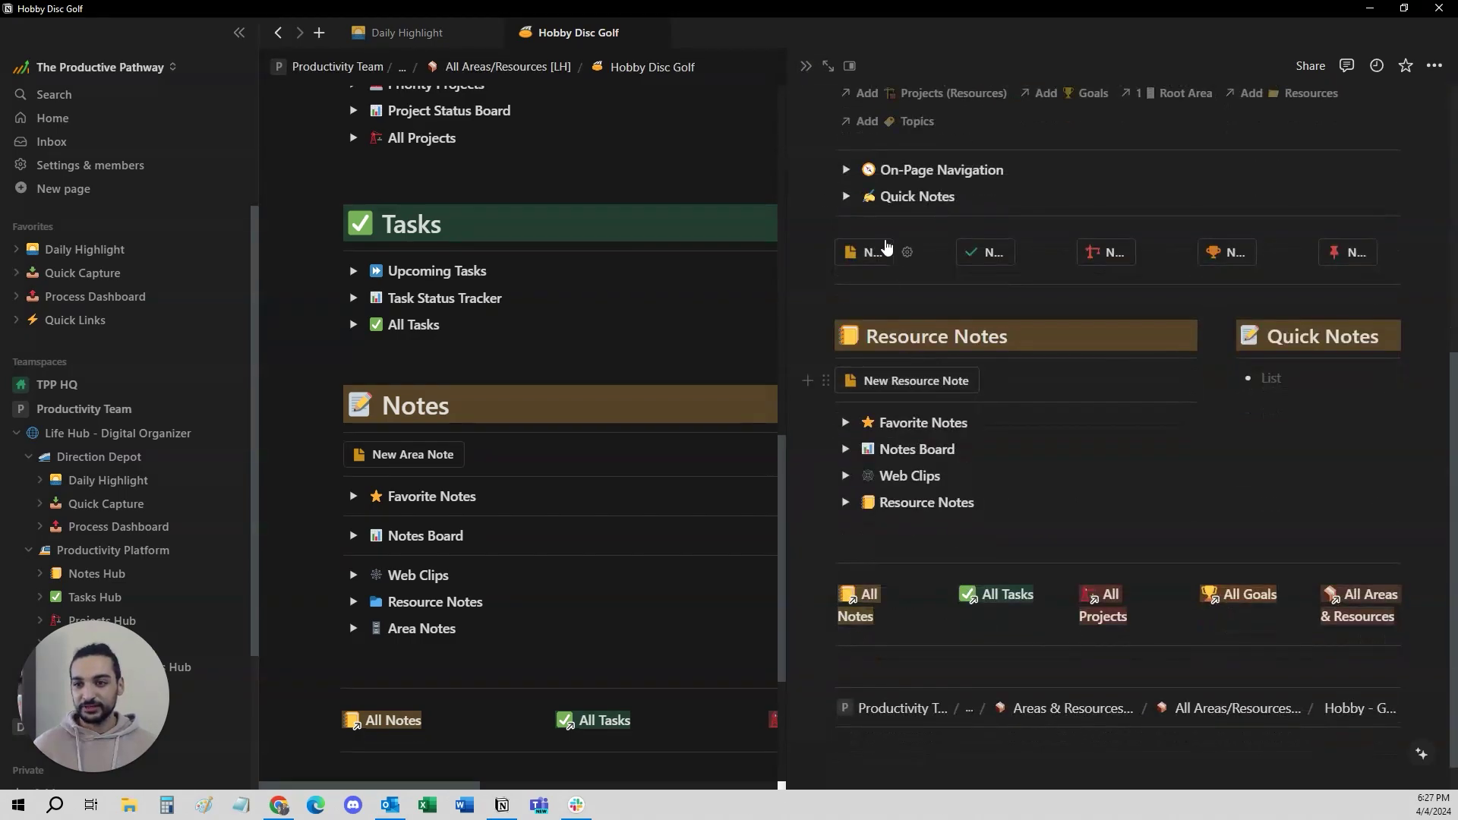
{"action": "scroll", "coordinate": [901, 130], "scroll_direction": "up", "scroll_amount": 3}
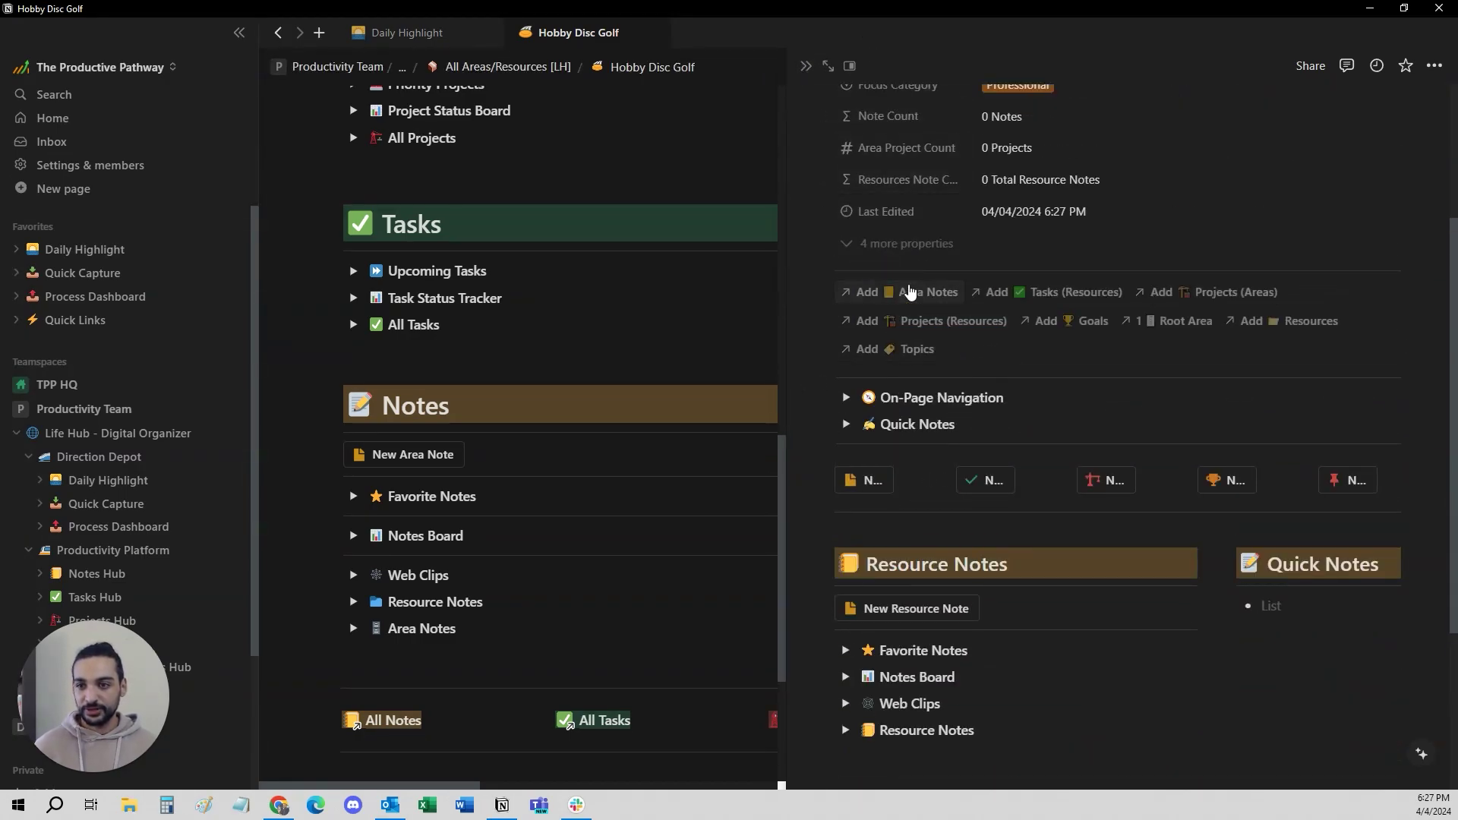
{"action": "left_click", "coordinate": [909, 292]}
{"action": "type", "text": "D"}
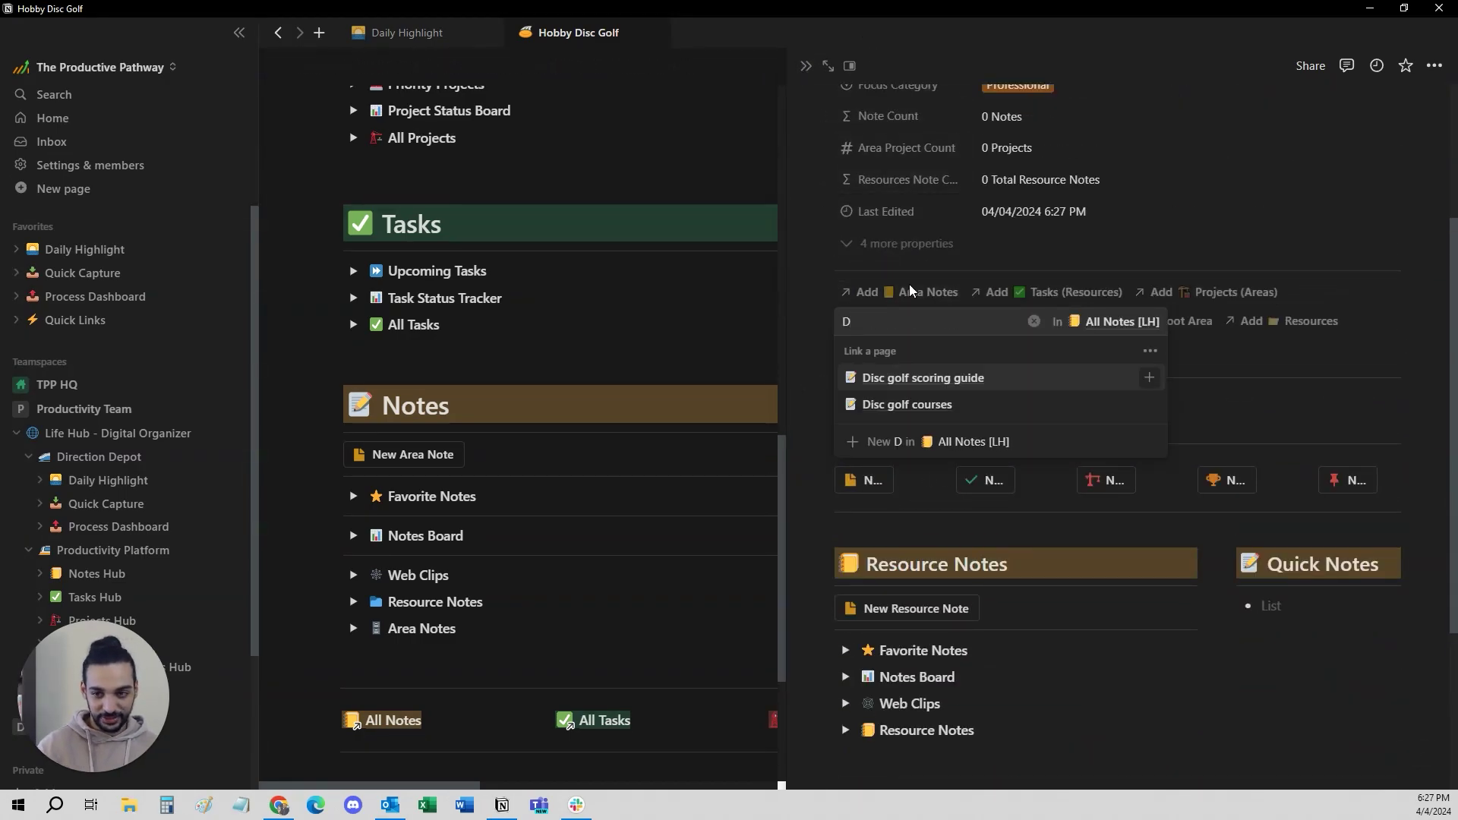
{"action": "key", "text": "BackSpace"}
{"action": "type", "text": "Disc golf"}
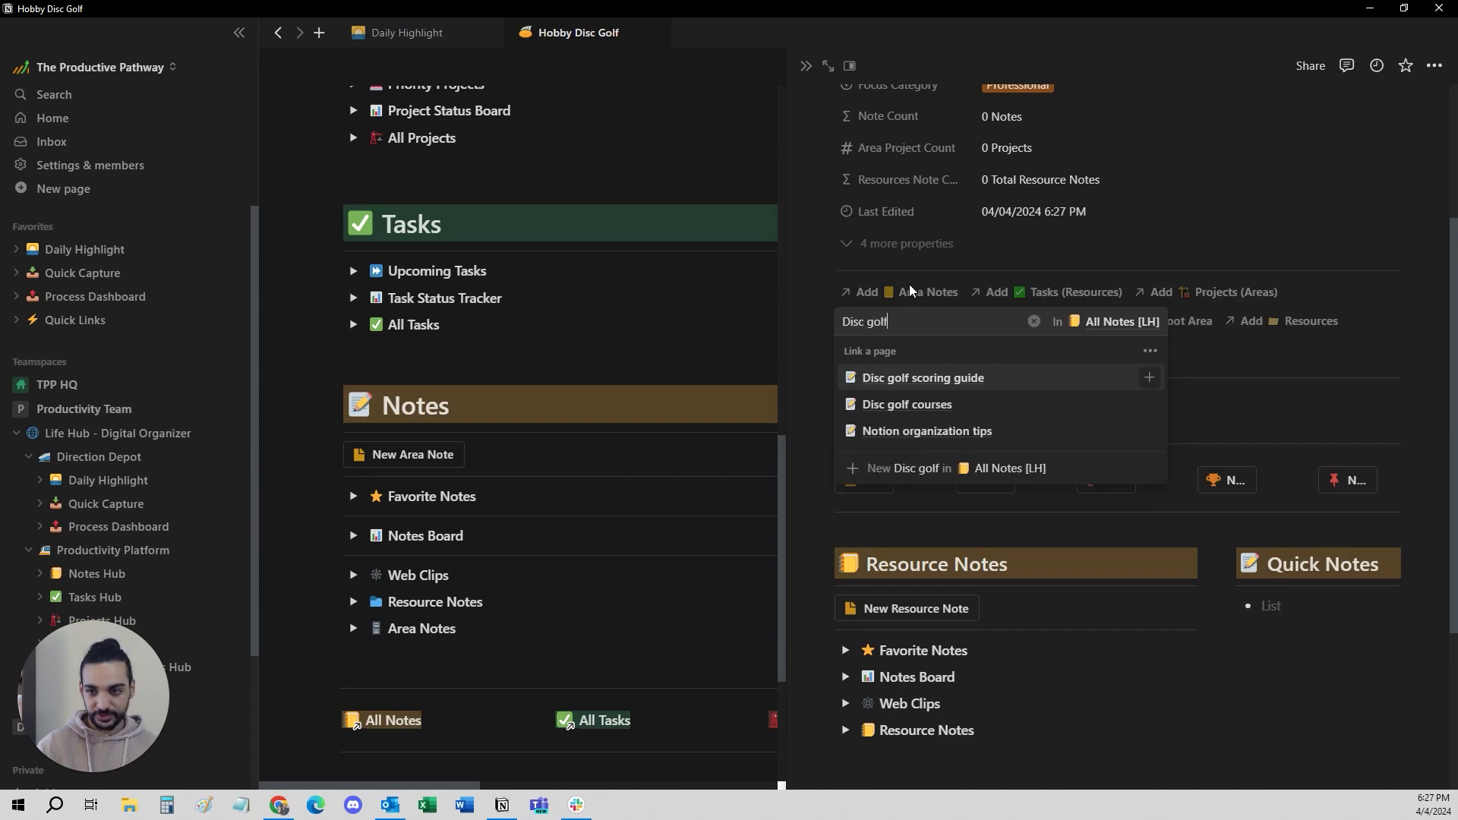
{"action": "type", "text": " set"}
{"action": "left_click", "coordinate": [911, 444]}
{"action": "left_click", "coordinate": [766, 304]}
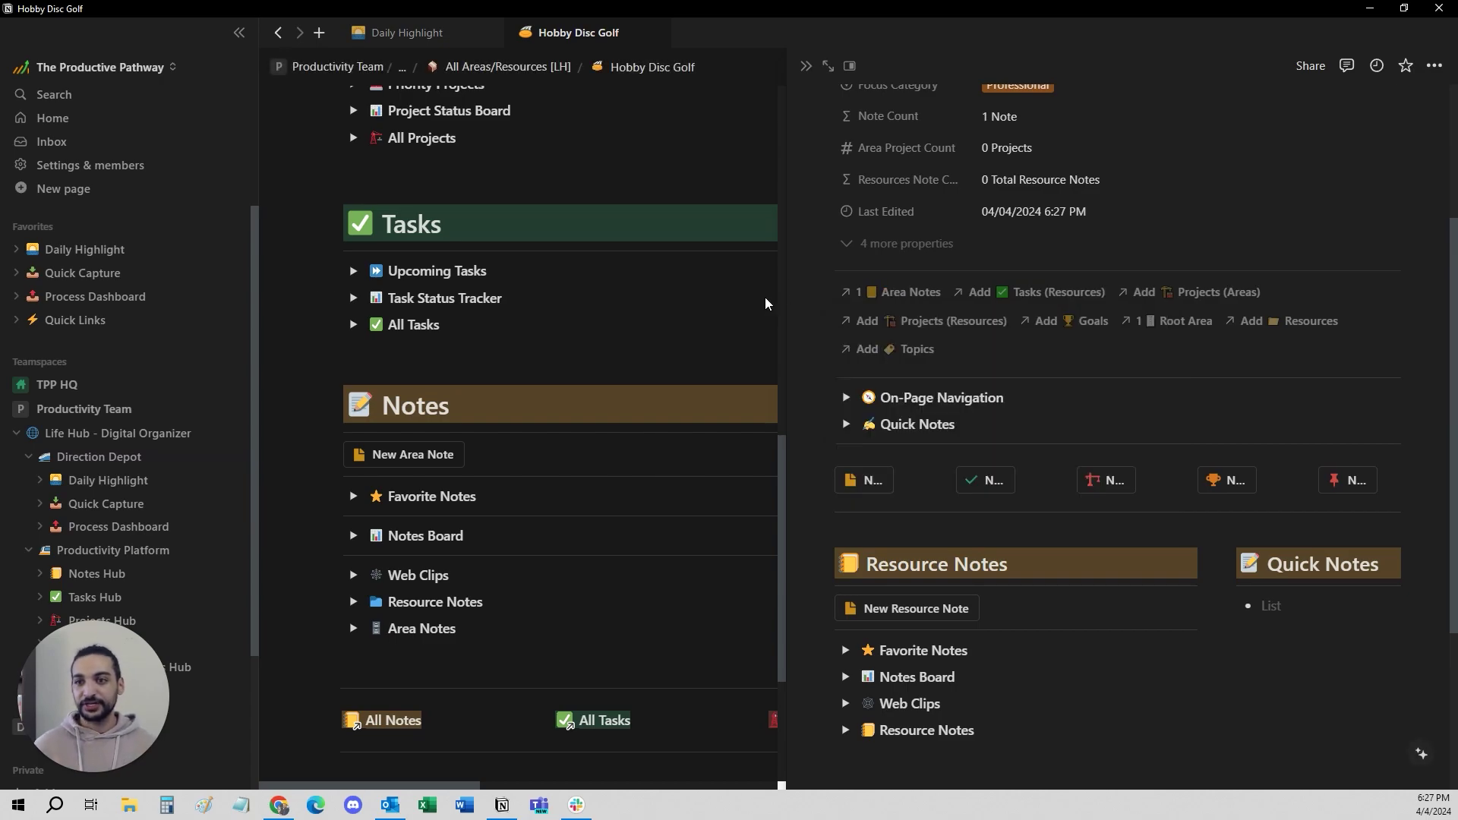
{"action": "scroll", "coordinate": [987, 218], "scroll_direction": "down", "scroll_amount": 3}
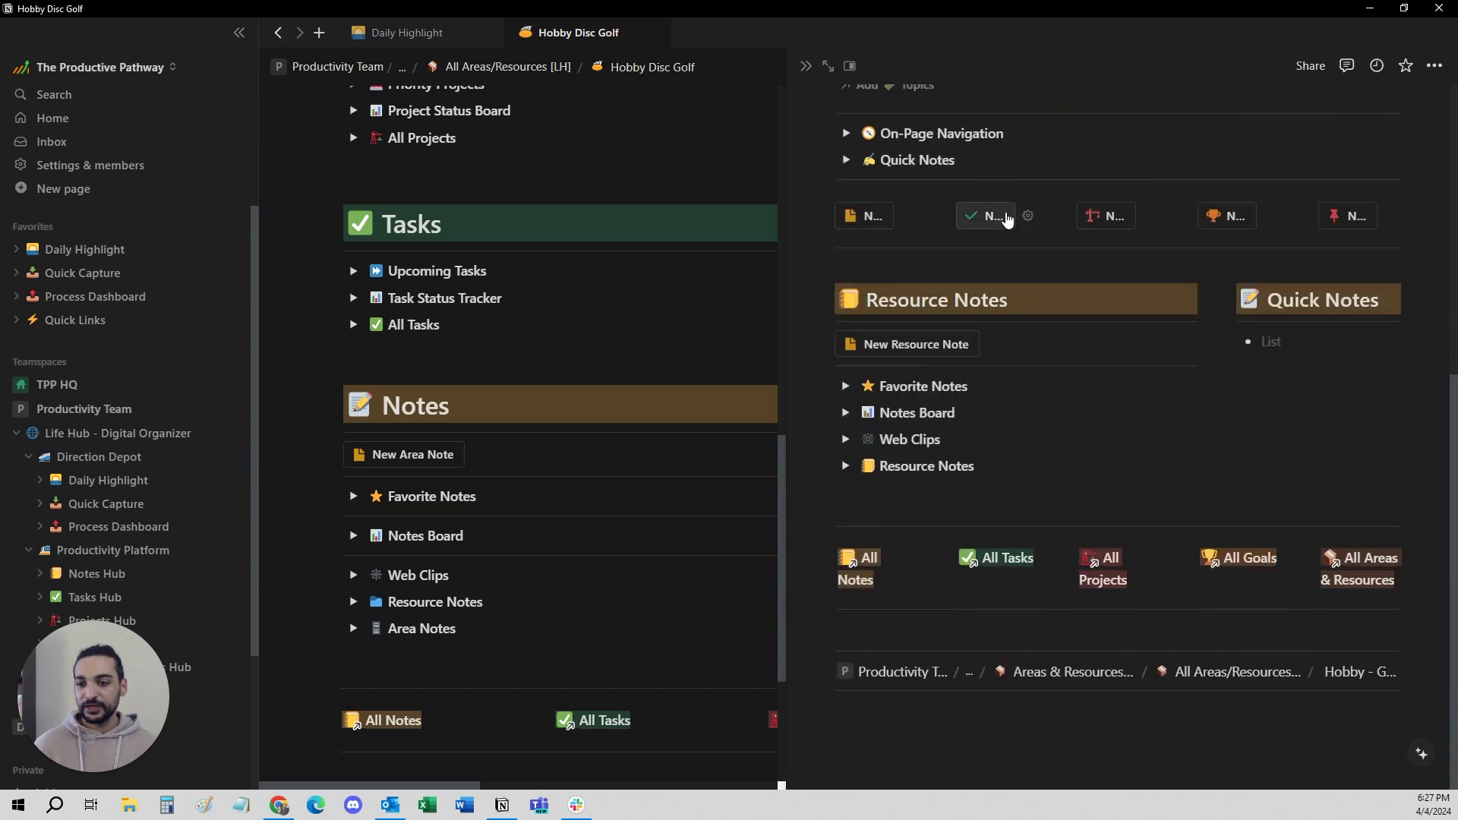
{"action": "scroll", "coordinate": [995, 218], "scroll_direction": "up", "scroll_amount": 6}
{"action": "key", "text": "Escape"}
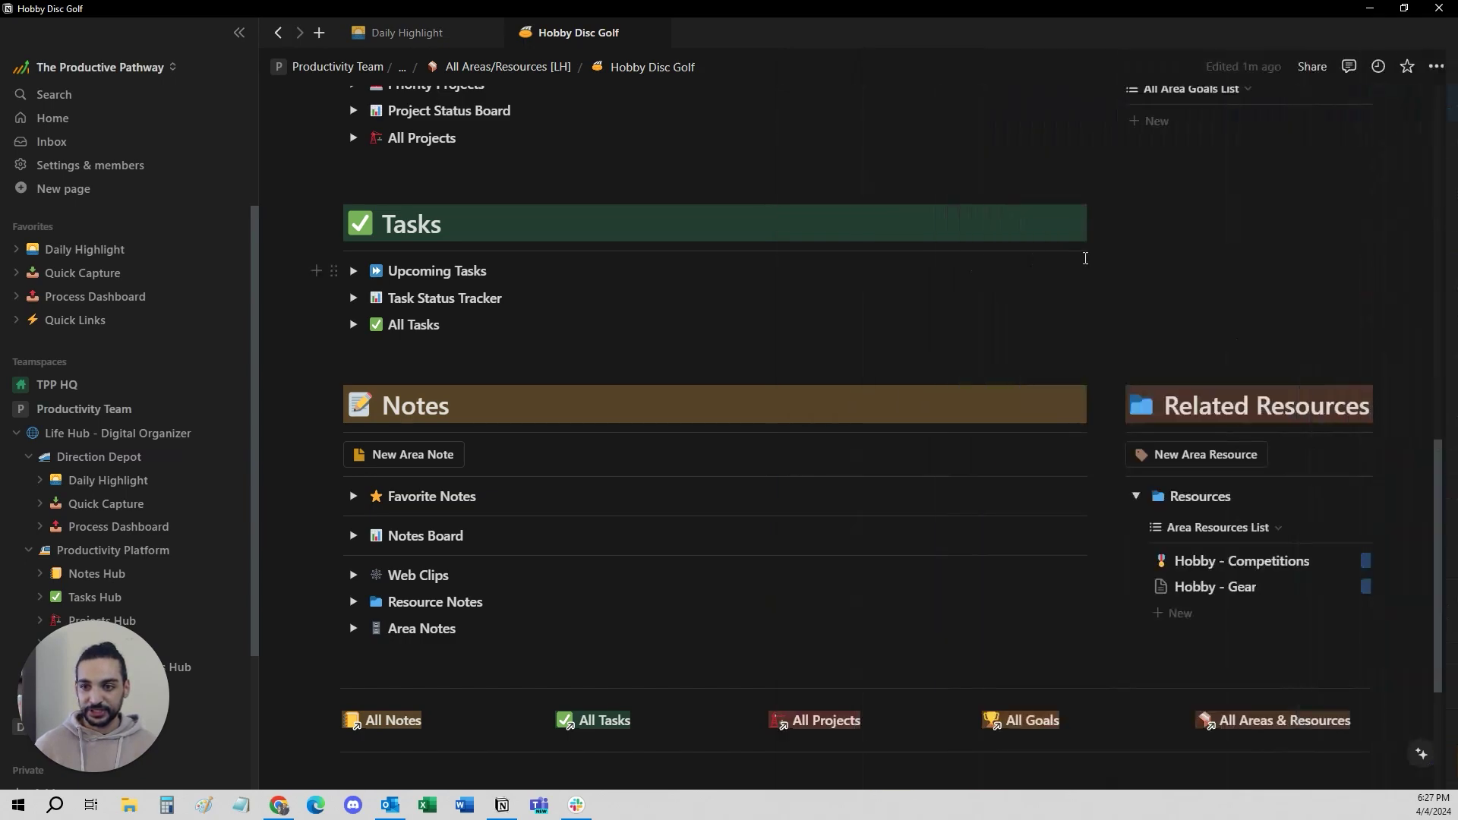
Step: Give the Hobby - Gear resource a gear icon in the Area Resources List
{"action": "scroll", "coordinate": [1228, 481], "scroll_direction": "up", "scroll_amount": 7}
{"action": "scroll", "coordinate": [1165, 639], "scroll_direction": "down", "scroll_amount": 6}
{"action": "scroll", "coordinate": [1201, 568], "scroll_direction": "down", "scroll_amount": 1}
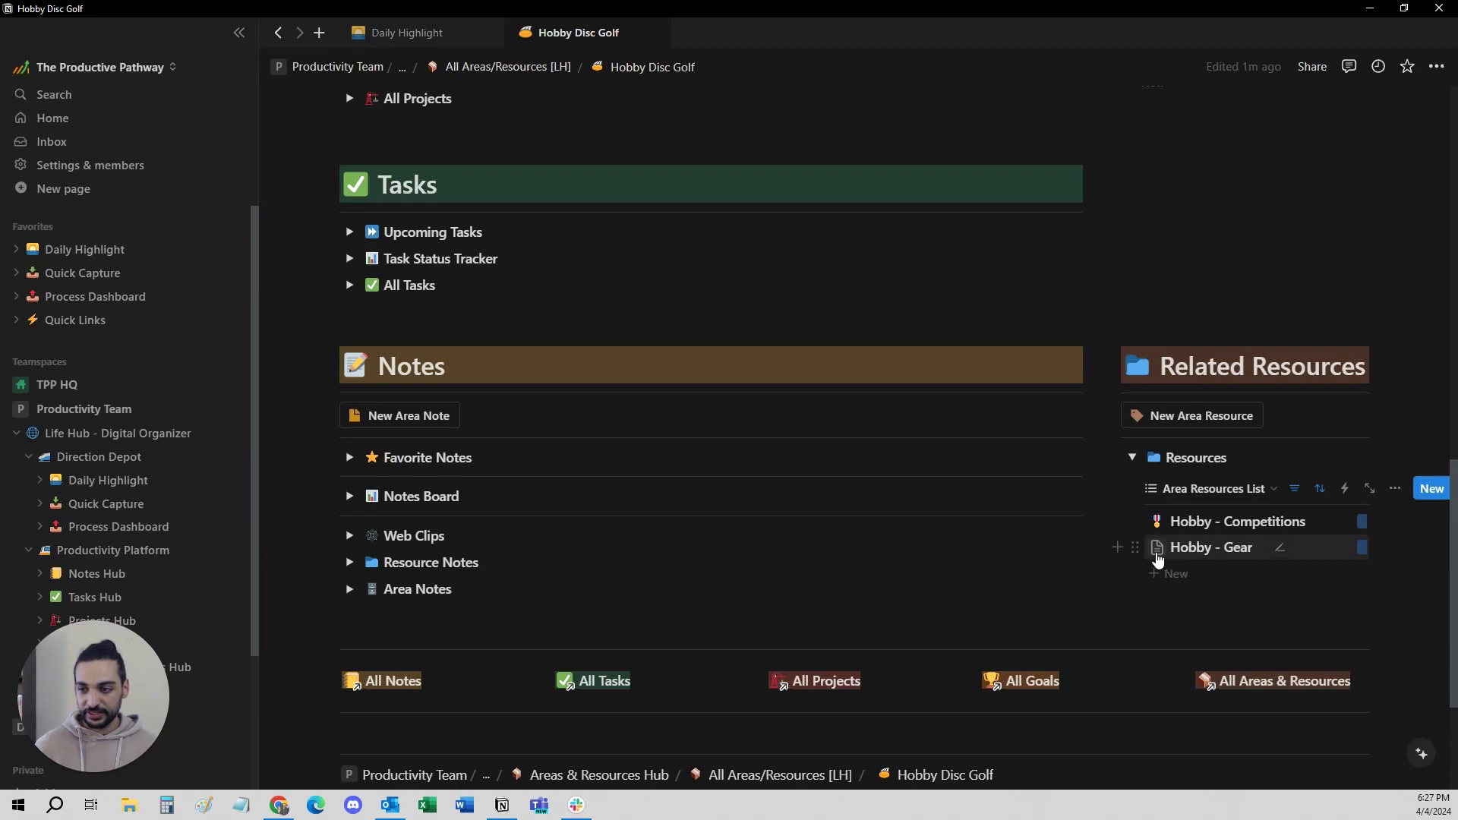
{"action": "left_click", "coordinate": [1157, 547]}
{"action": "type", "text": "gear"}
{"action": "left_click", "coordinate": [1009, 332]}
{"action": "scroll", "coordinate": [878, 263], "scroll_direction": "up", "scroll_amount": 1}
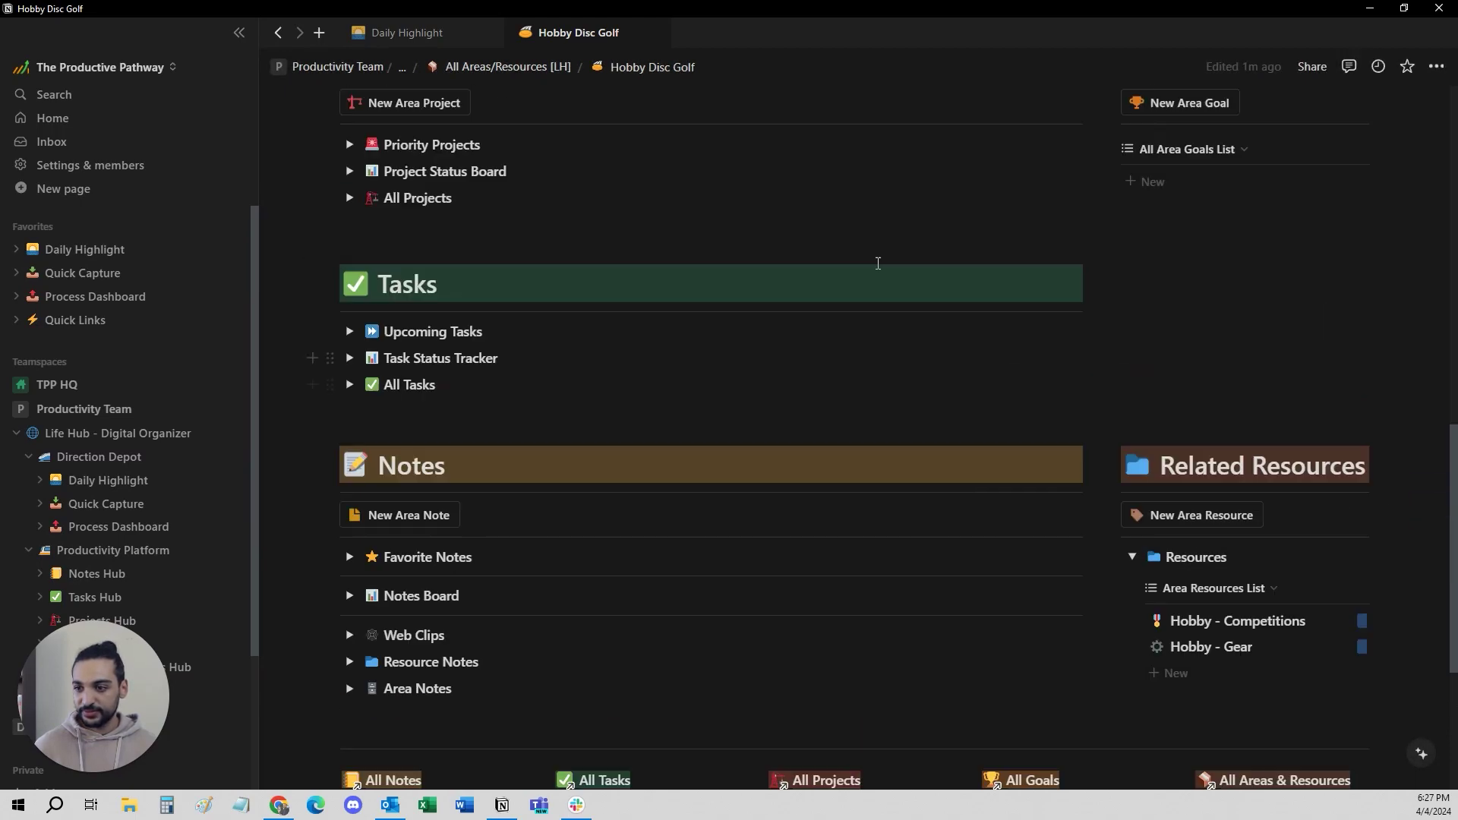
Step: Check the Hobby Disc Golf area's resource note count and open the Hobby - Gear resource in a side preview
{"action": "scroll", "coordinate": [790, 353], "scroll_direction": "up", "scroll_amount": 12}
{"action": "scroll", "coordinate": [494, 439], "scroll_direction": "down", "scroll_amount": 3}
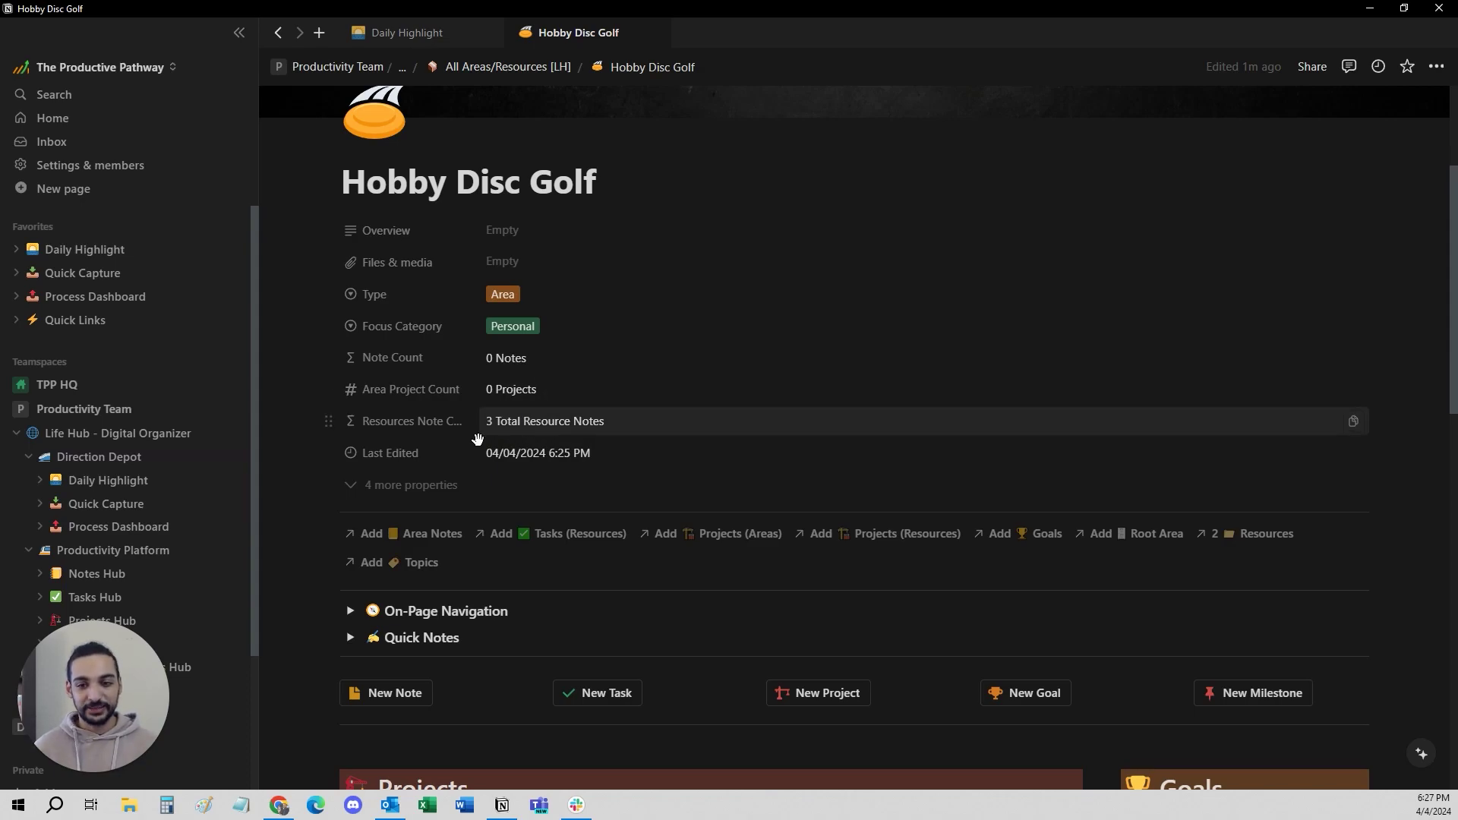
{"action": "scroll", "coordinate": [521, 563], "scroll_direction": "down", "scroll_amount": 10}
{"action": "left_click", "coordinate": [1211, 586]}
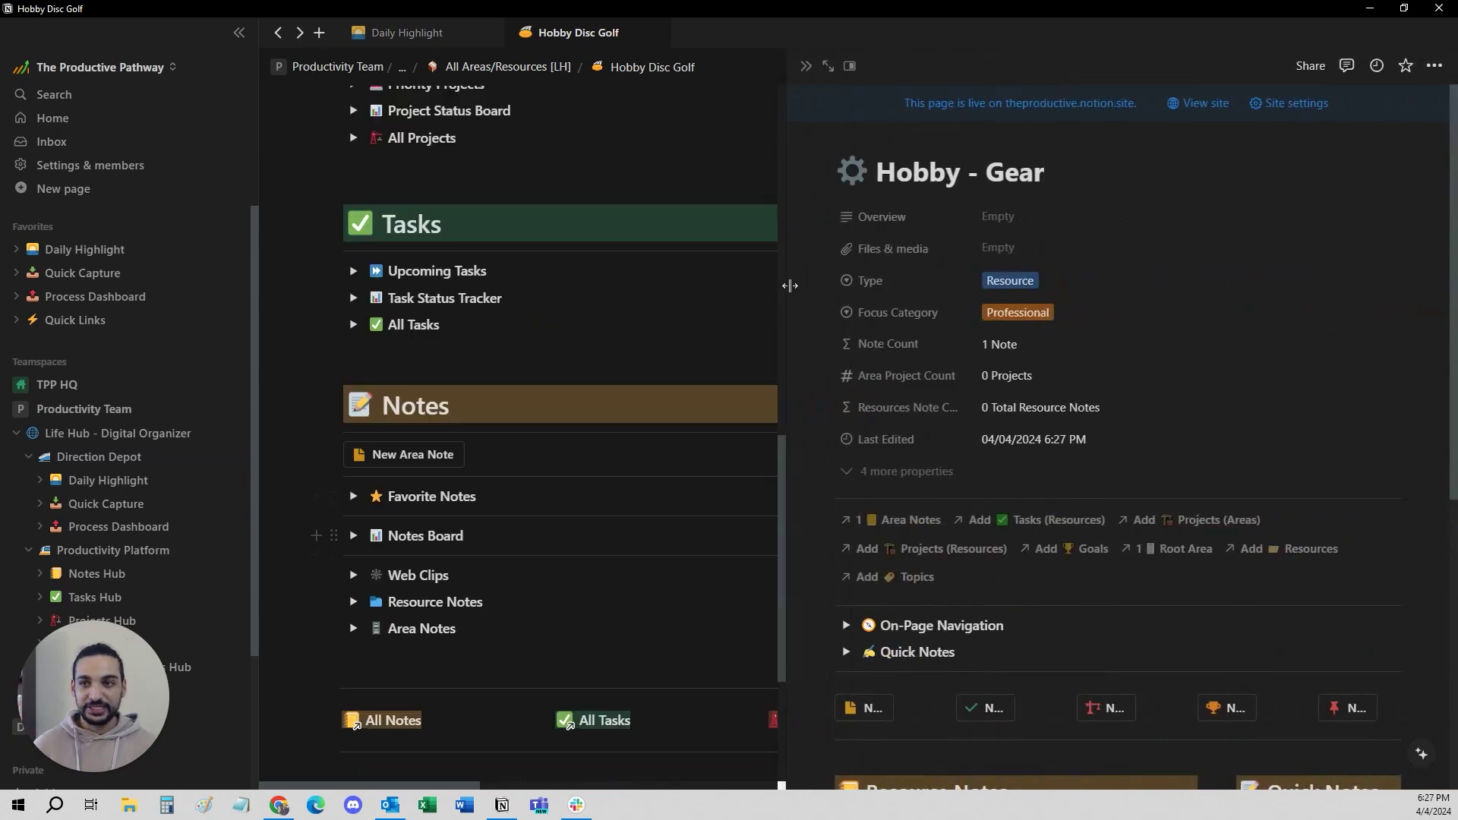
Step: Return to the Areas & Resources Hub and close the Hobby Disc Golf side preview
{"action": "key", "text": "ctrl+bracketleft"}
{"action": "key", "text": "ctrl+bracketleft"}
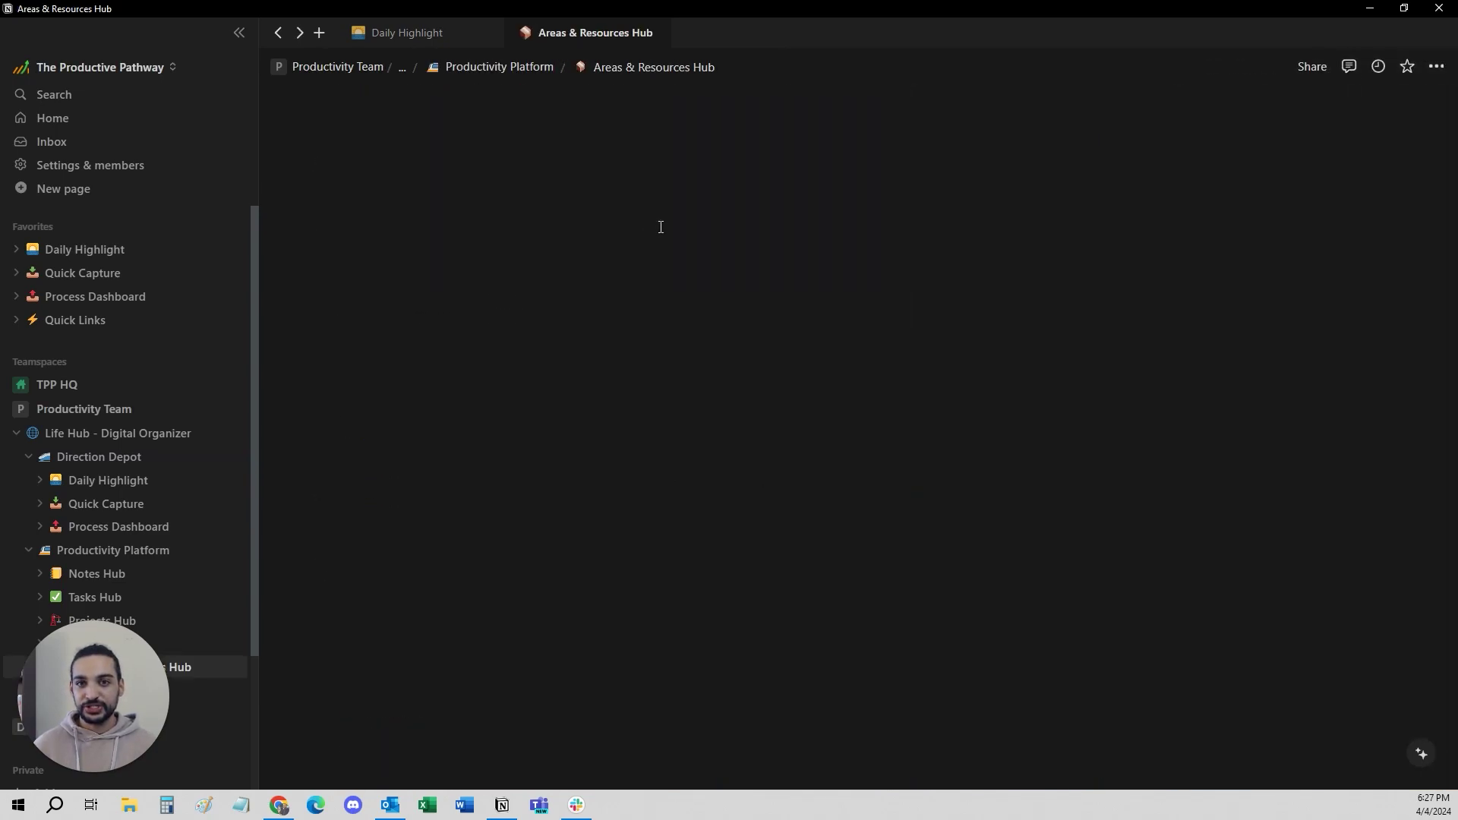
{"action": "left_click", "coordinate": [816, 66]}
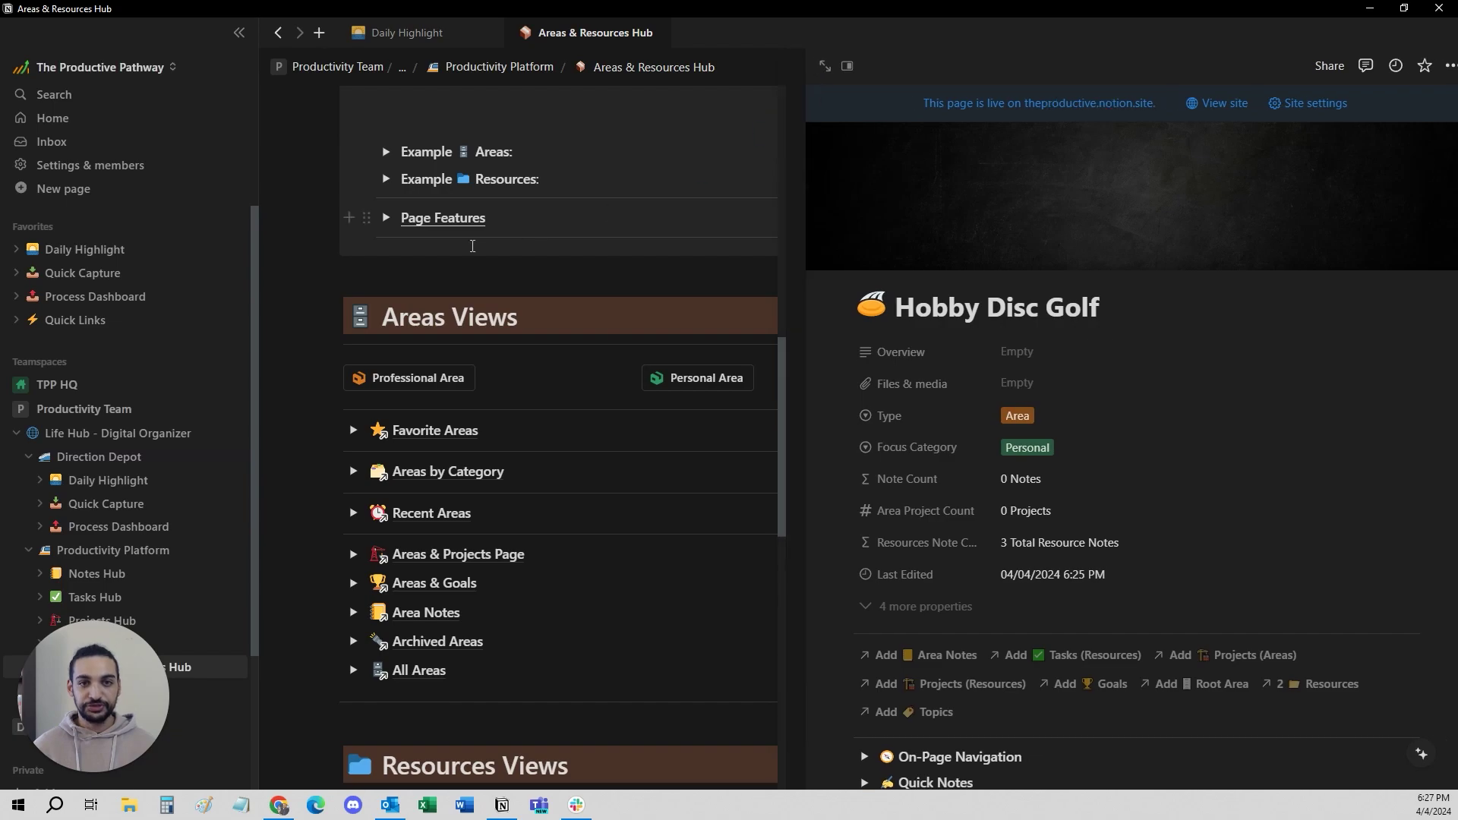
Step: Expand the "Here's why" explanation under the hub's Disclaimer to read it, and collapse both toggles
{"action": "scroll", "coordinate": [516, 290], "scroll_direction": "up", "scroll_amount": 1}
{"action": "left_click", "coordinate": [429, 361]}
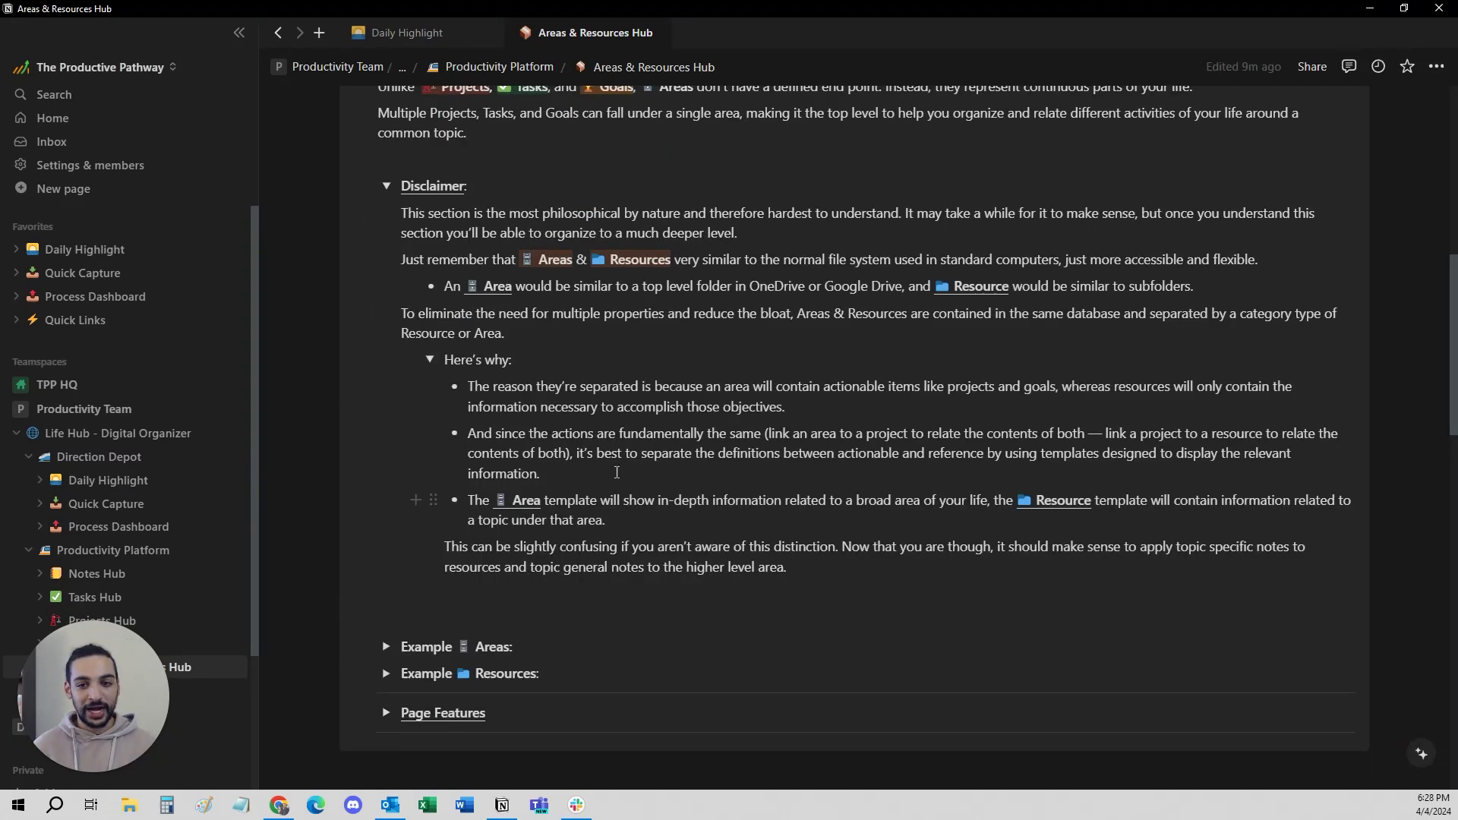
{"action": "left_click", "coordinate": [429, 360]}
{"action": "left_click", "coordinate": [386, 186]}
{"action": "scroll", "coordinate": [653, 325], "scroll_direction": "up", "scroll_amount": 3}
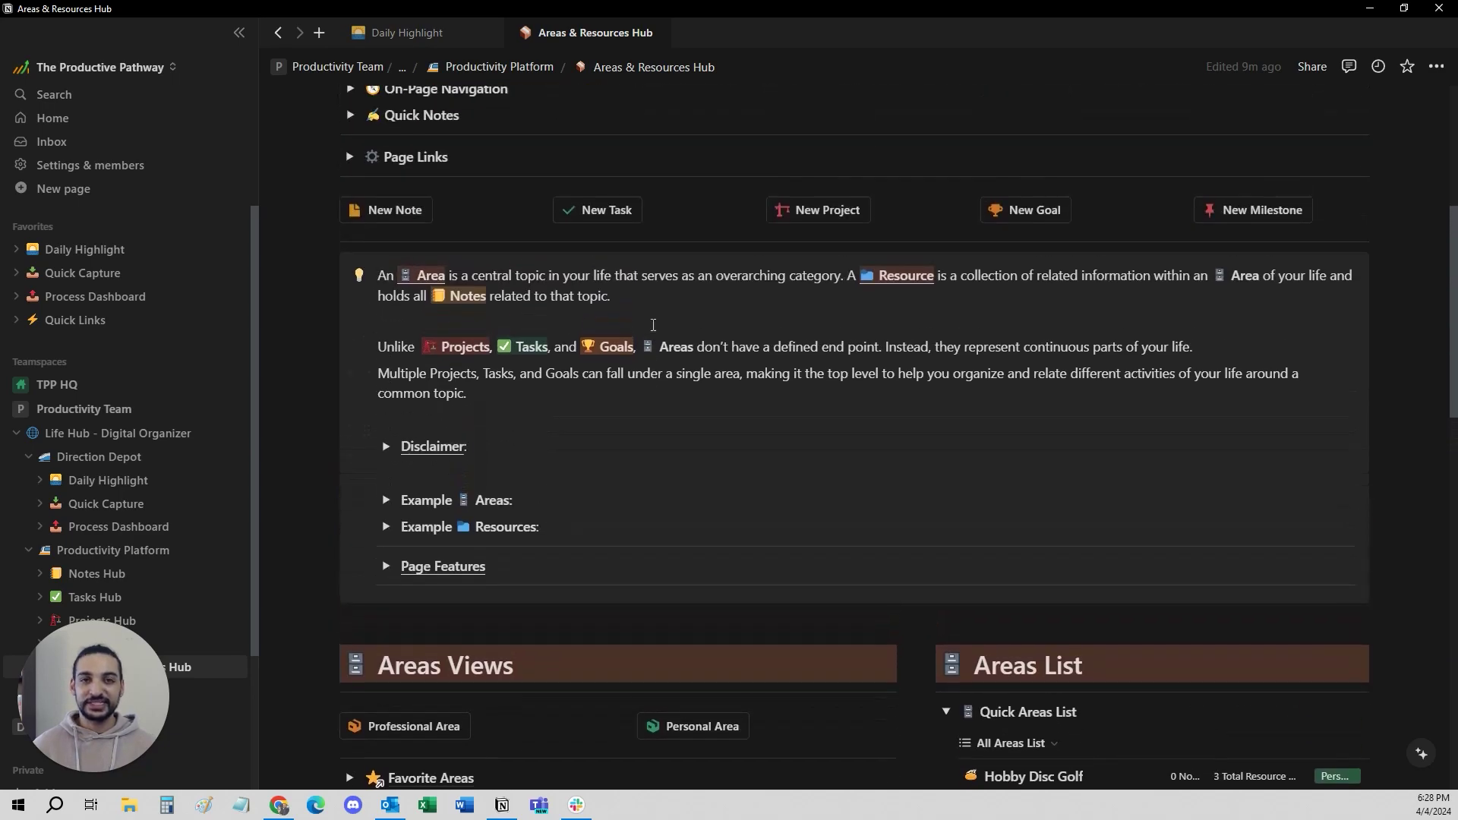
Step: Review the hub's area and resource definitions, the Areas Views and Resources Views sections, and their lists
{"action": "scroll", "coordinate": [653, 325], "scroll_direction": "up", "scroll_amount": 1}
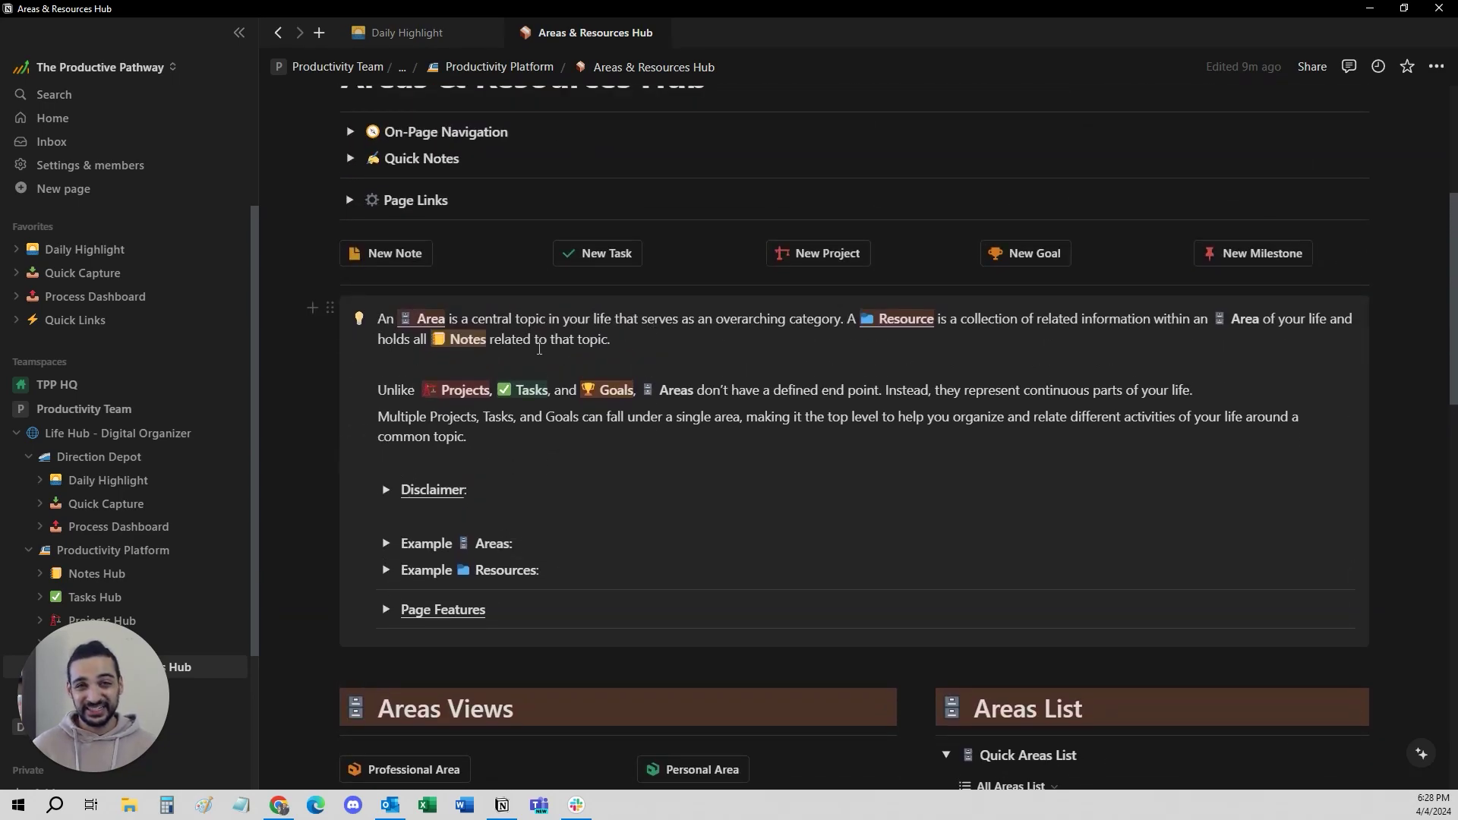
{"action": "scroll", "coordinate": [540, 347], "scroll_direction": "down", "scroll_amount": 1}
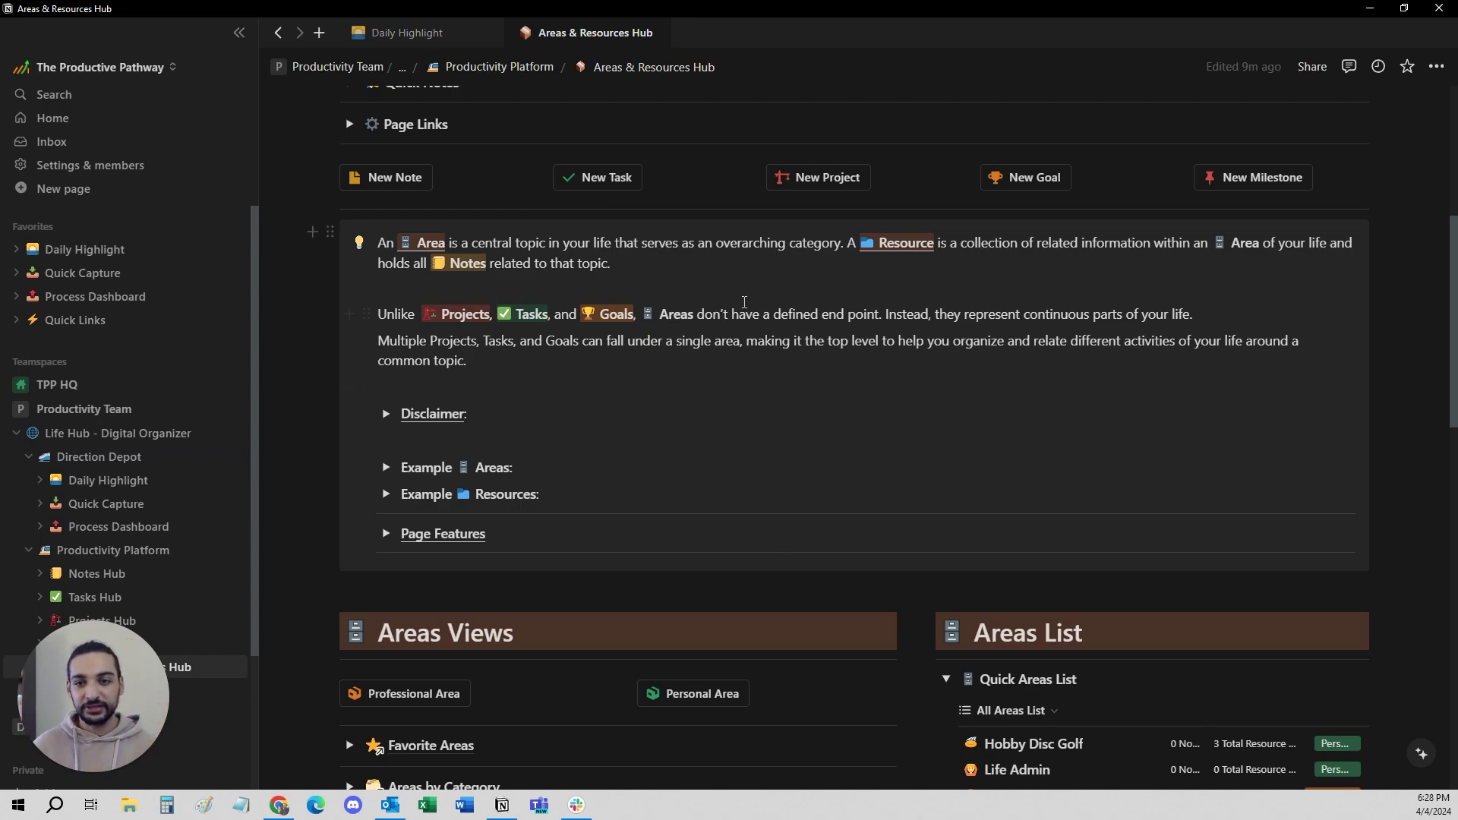
{"action": "scroll", "coordinate": [744, 302], "scroll_direction": "down", "scroll_amount": 3}
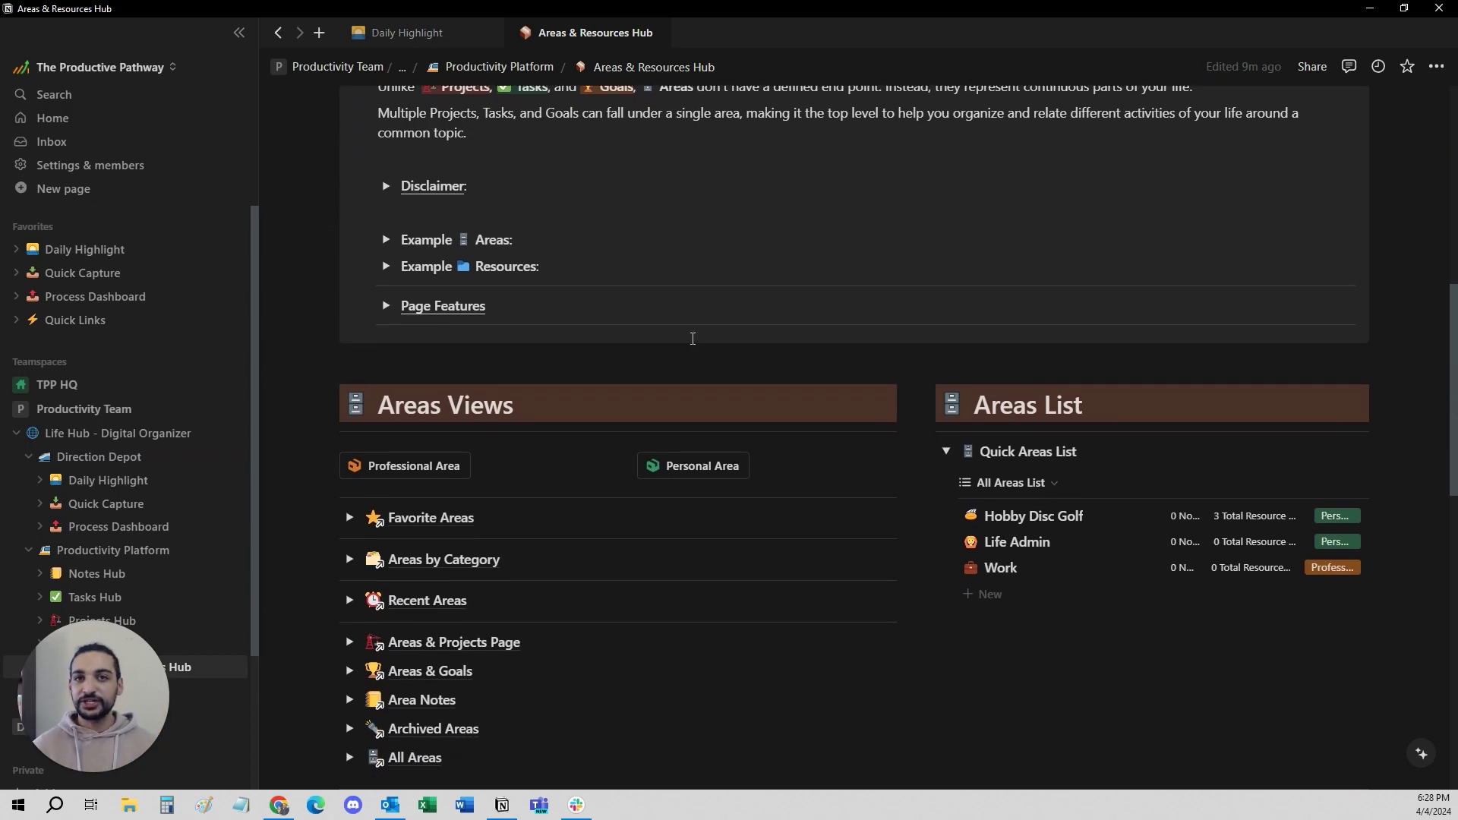
{"action": "scroll", "coordinate": [595, 418], "scroll_direction": "down", "scroll_amount": 3}
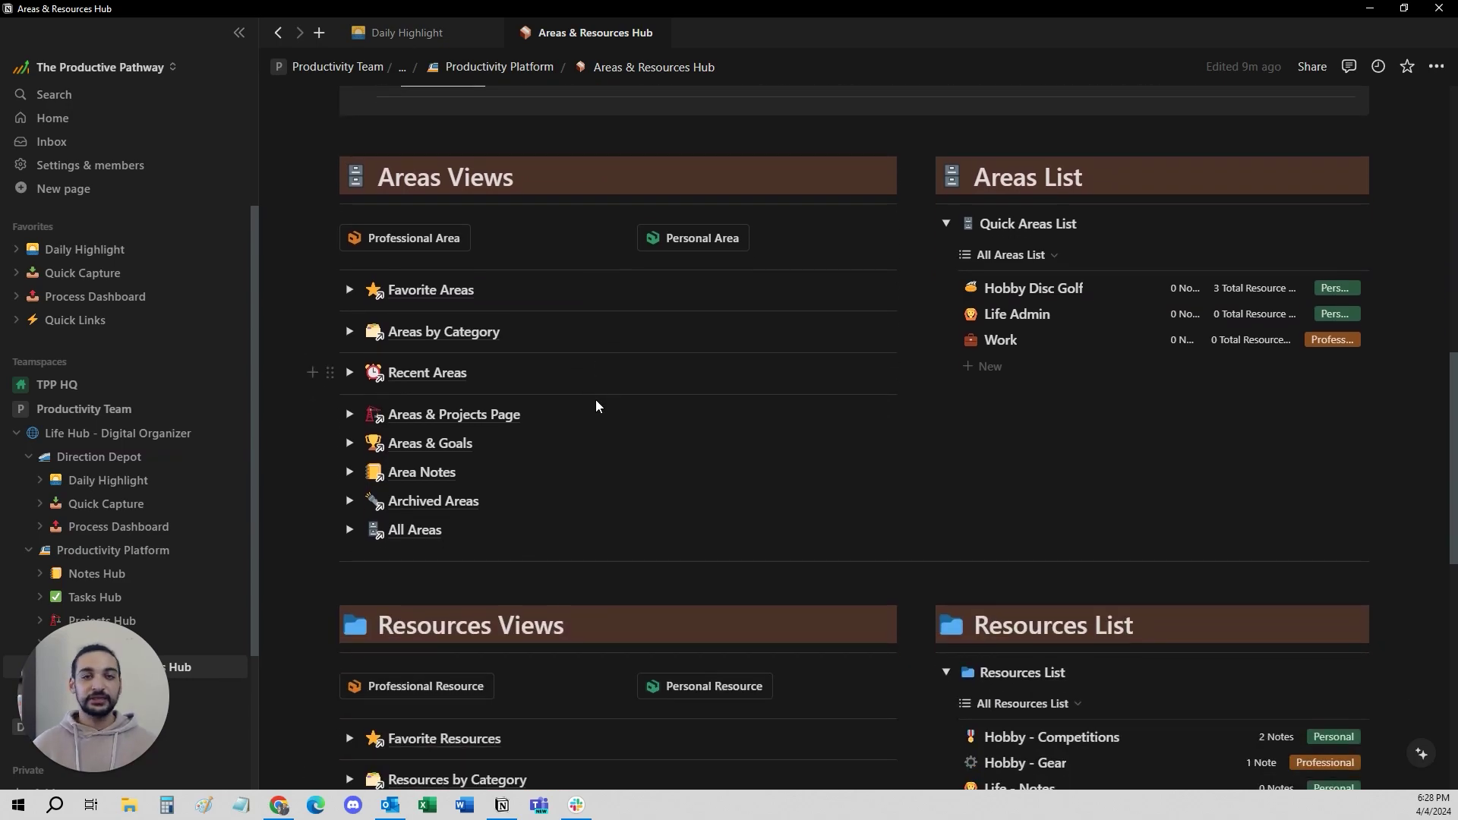
{"action": "scroll", "coordinate": [605, 406], "scroll_direction": "down", "scroll_amount": 2}
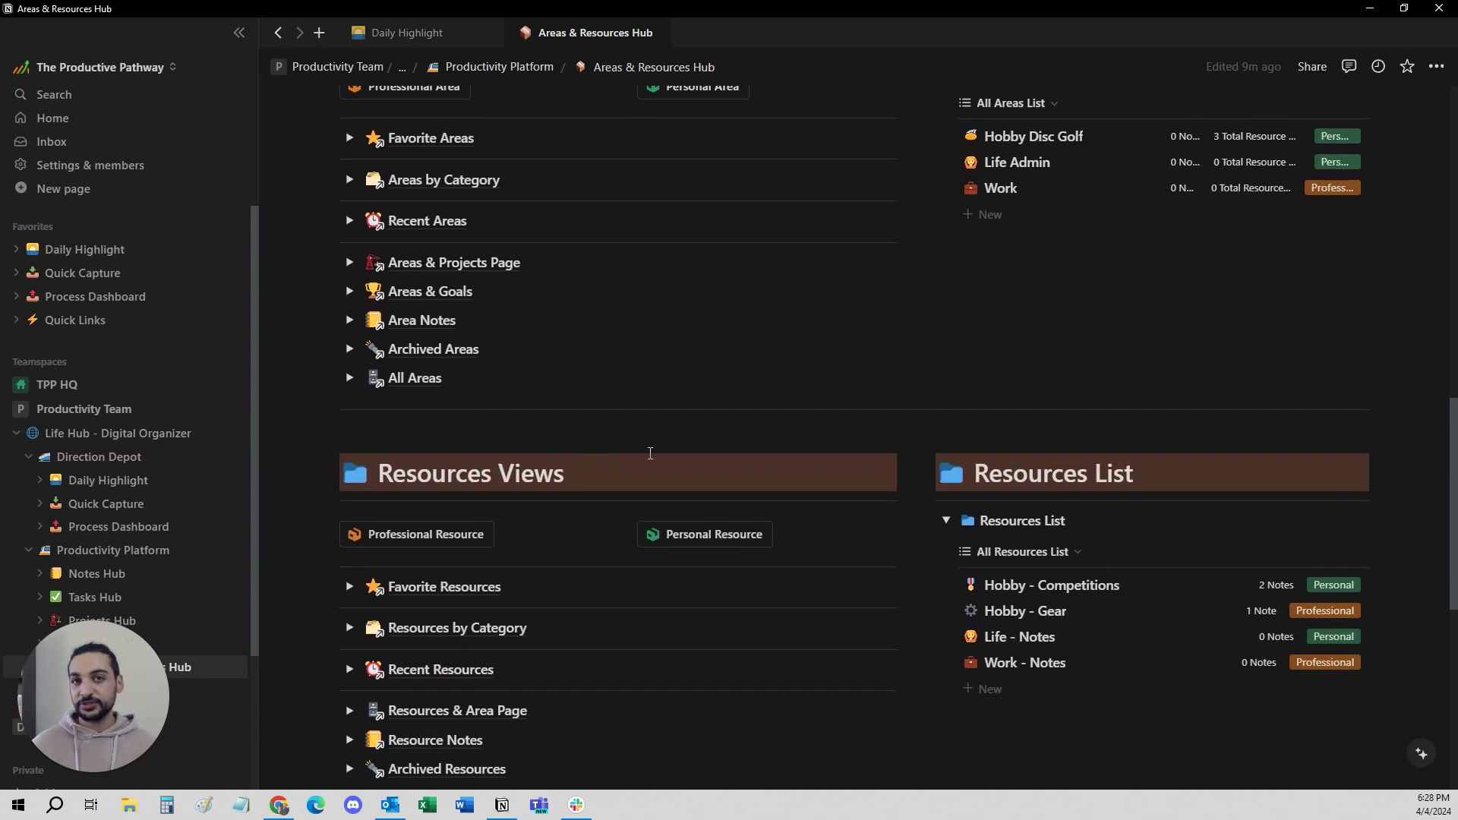